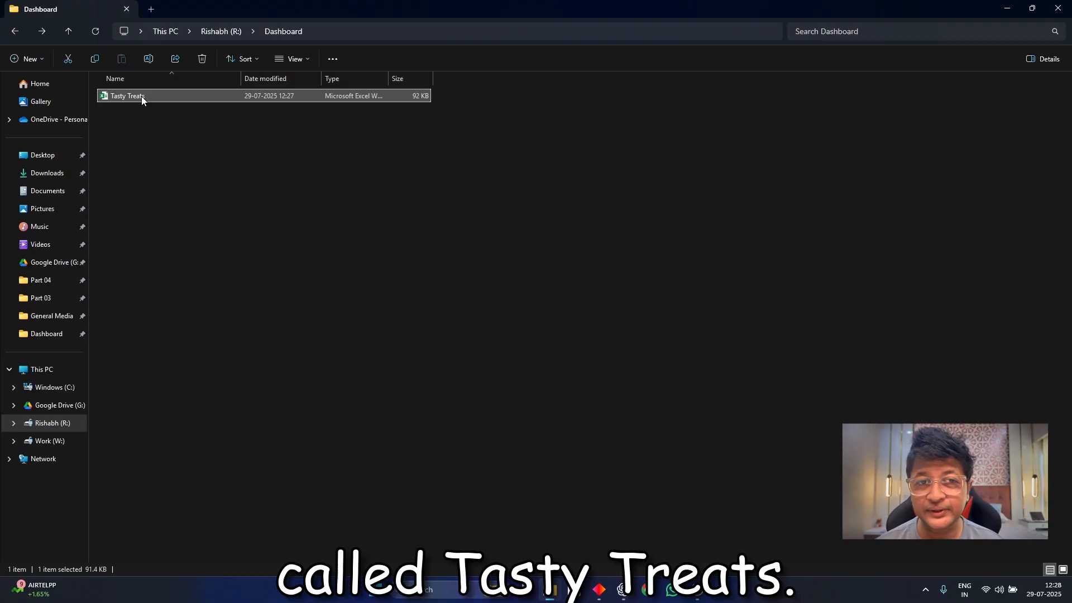
Open the Tasty Treats workbook and review the production data's column headers, from Batch_ID to Defective_Units.
double_click(141, 96)
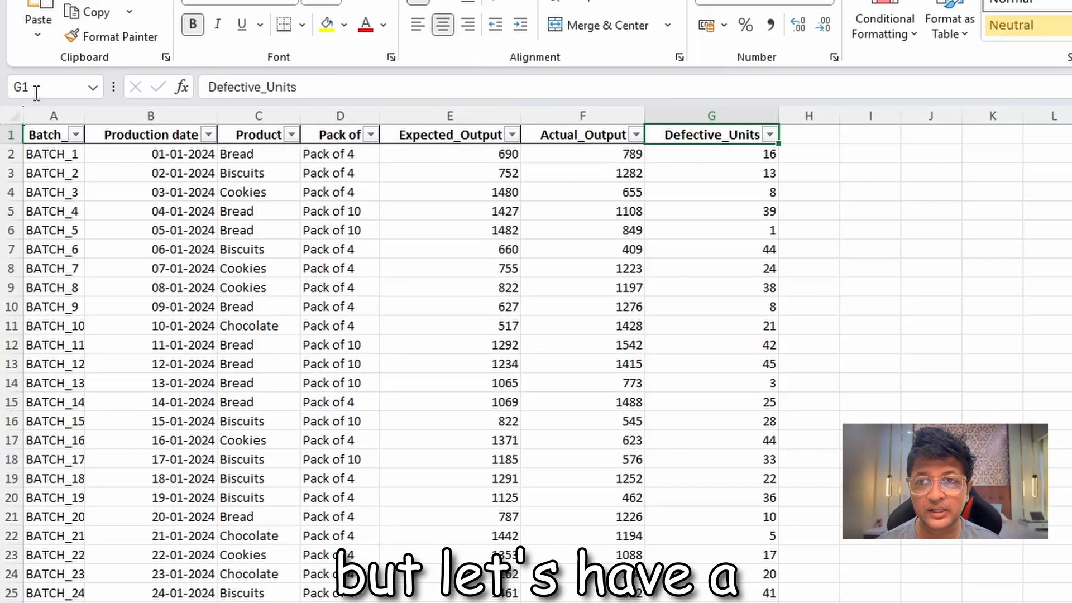
left_click(56, 136)
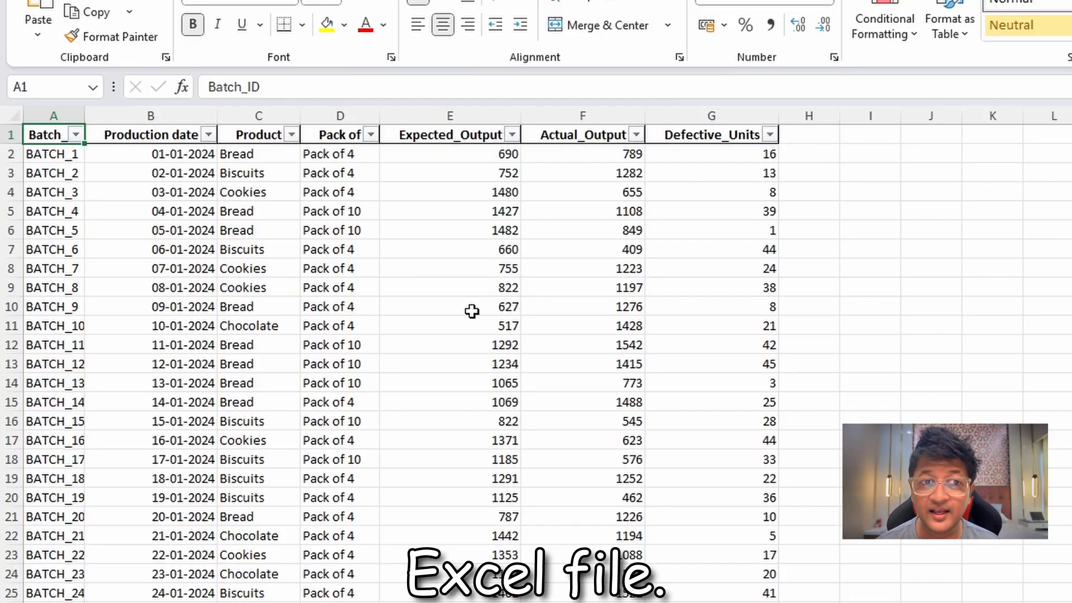
key("Right")
key("Right")
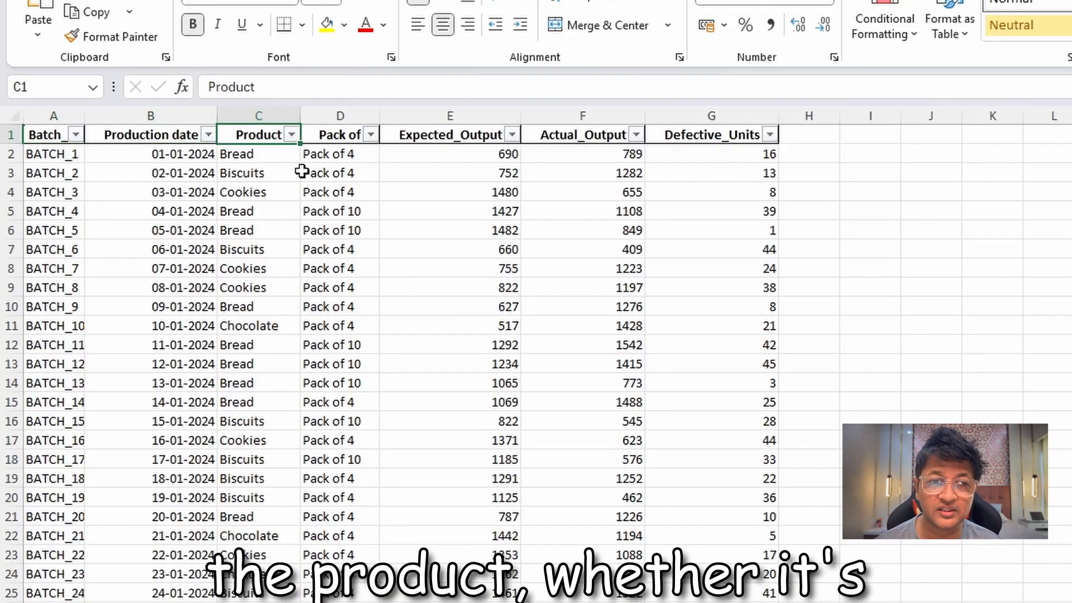
left_click(208, 135)
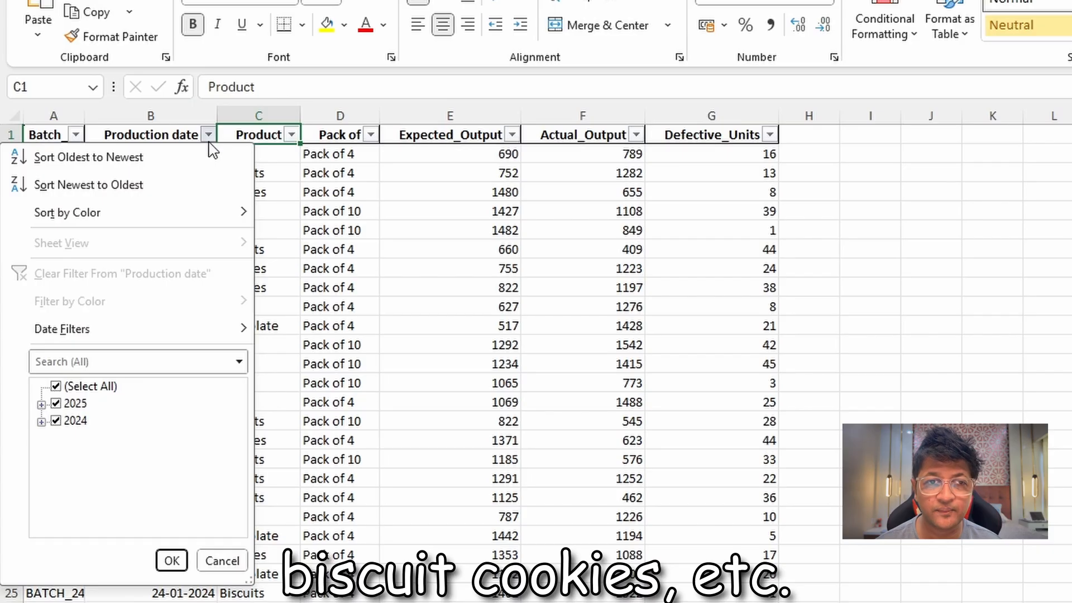
left_click(210, 135)
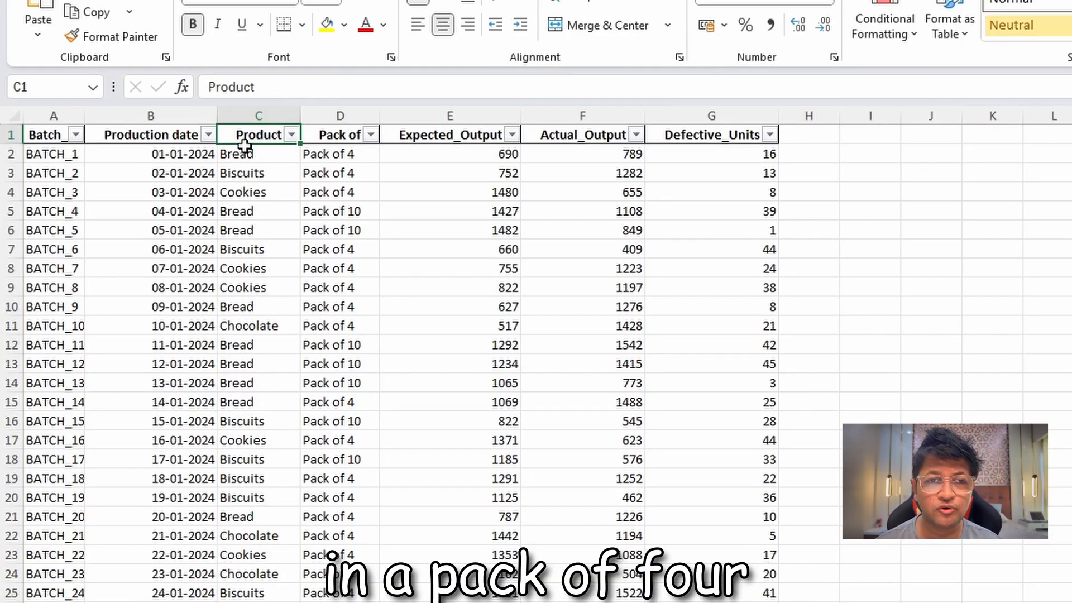
left_click(329, 135)
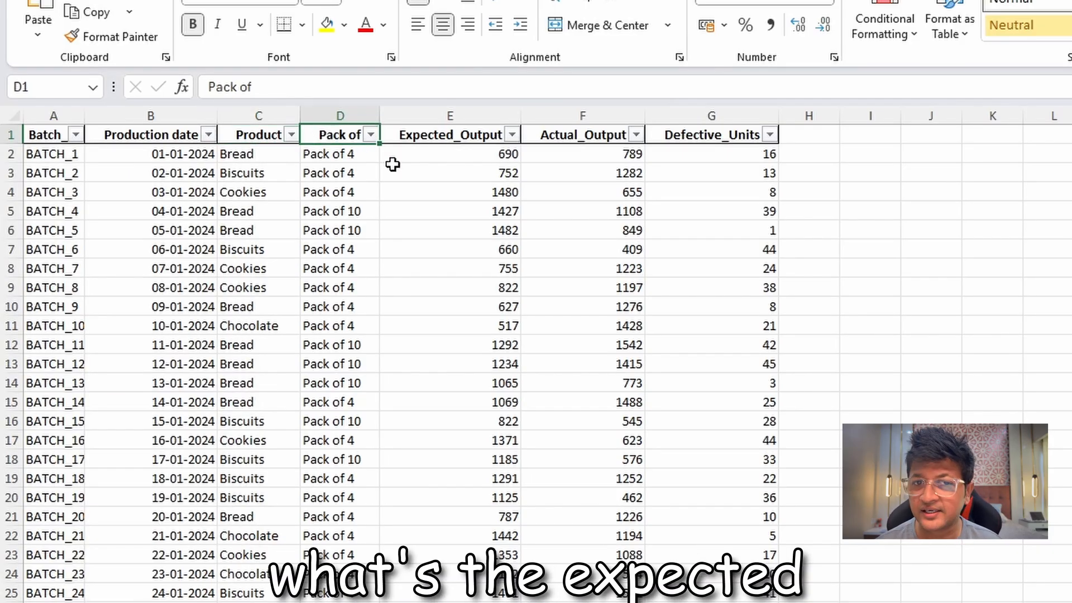
left_click(430, 137)
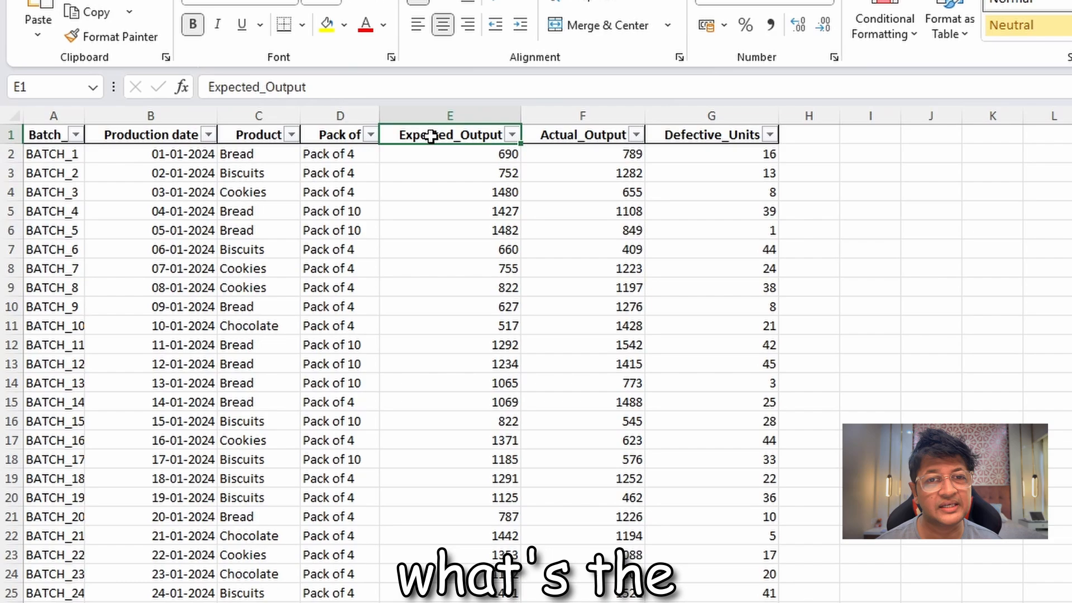
left_click(553, 135)
left_click(708, 134)
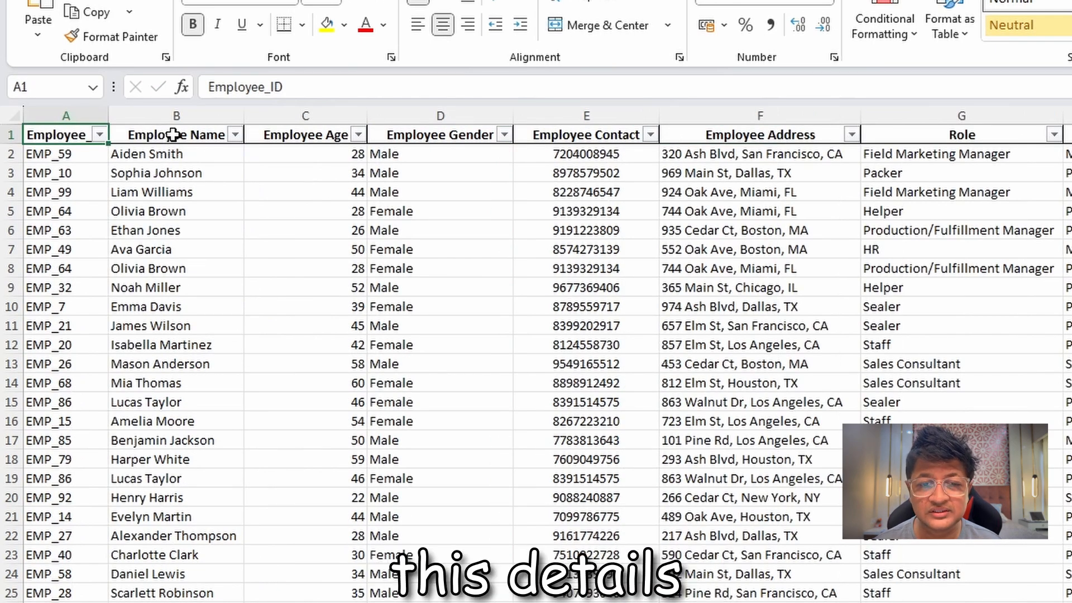
Examine the column headers of the Employee_Data sheet, from Employee Name through Overtime_Hours.
left_click(175, 134)
left_click(288, 132)
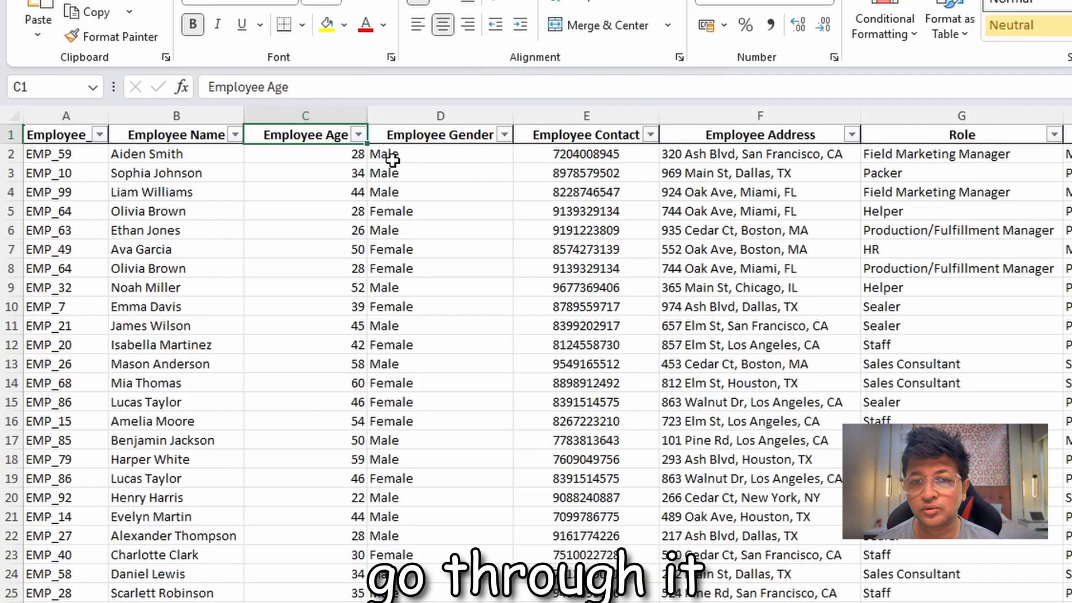
key("Right")
key("Right")
key("Right")
key("Right")
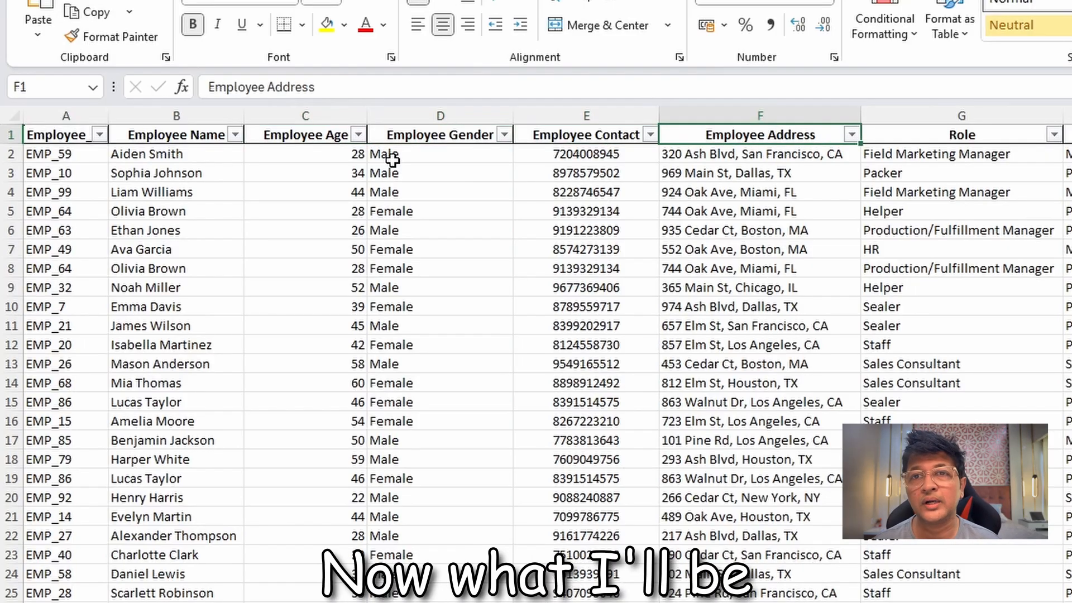
key("Right")
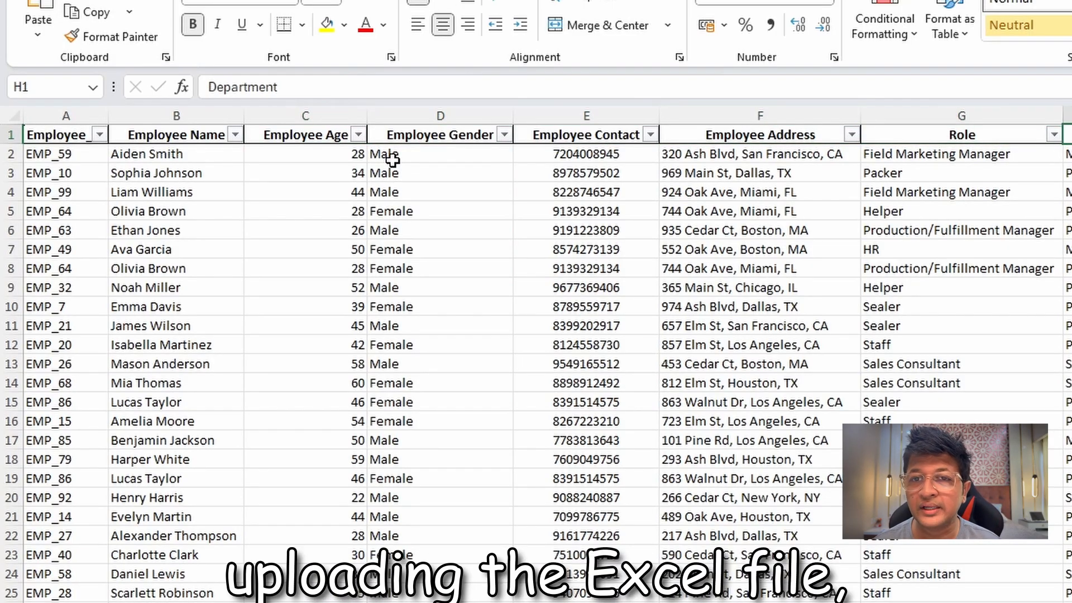
key("Right")
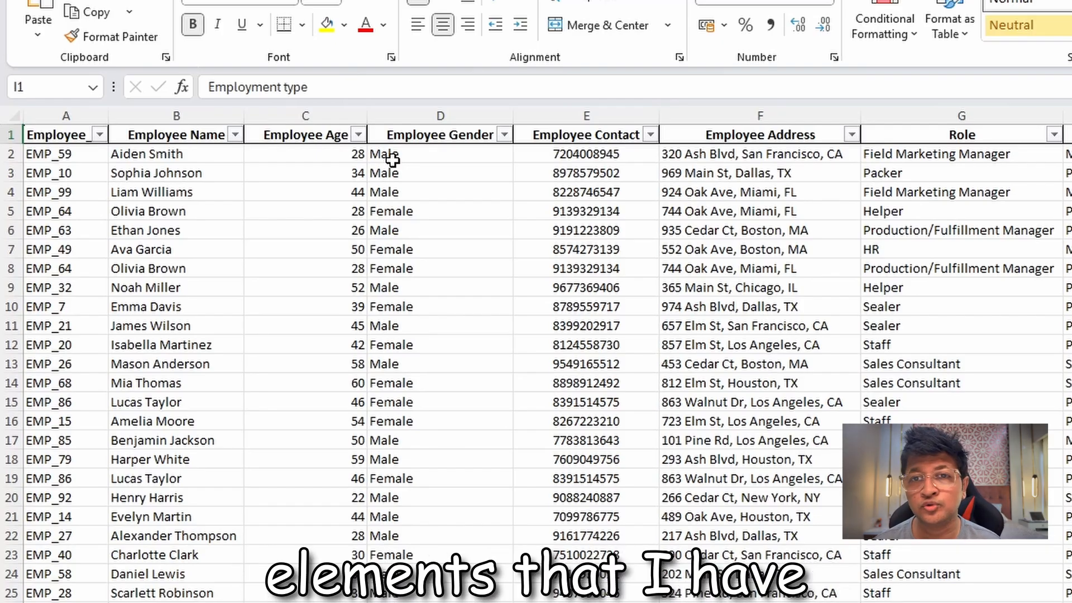
key("Right")
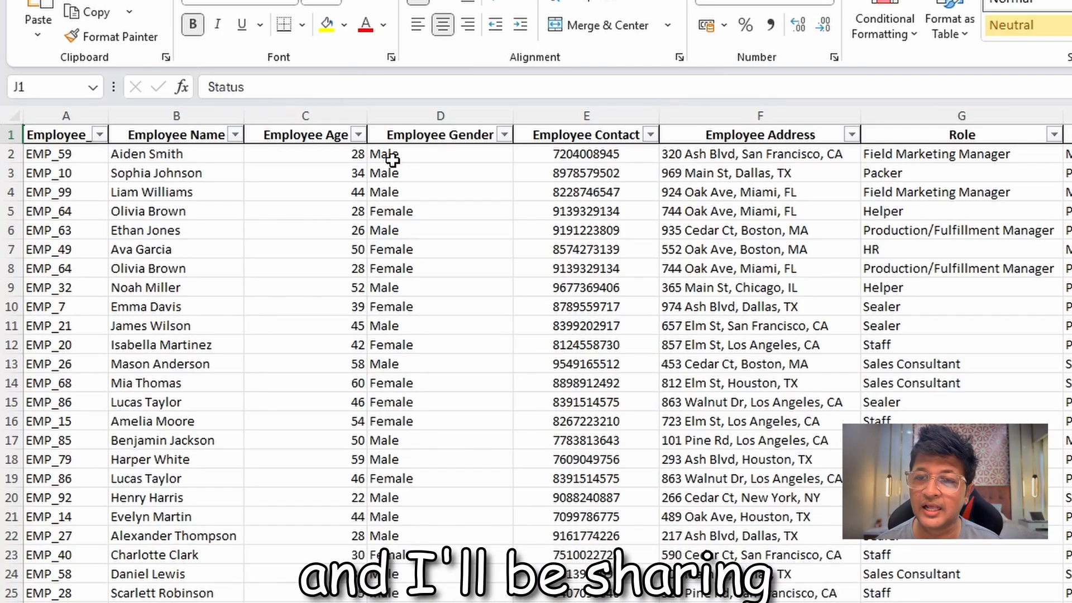
key("Right")
key("Right")
key("Right")
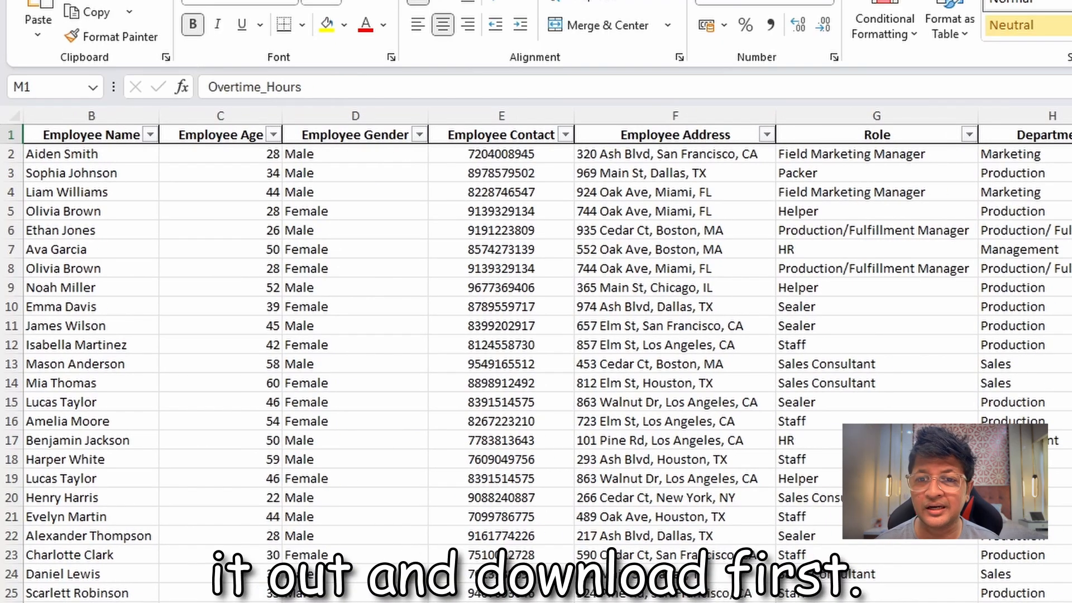
Go to the Sales_Data sheet and examine its column headers, from Order_id to Timely shipping.
key("ctrl+Page_Up")
left_click(35, 133)
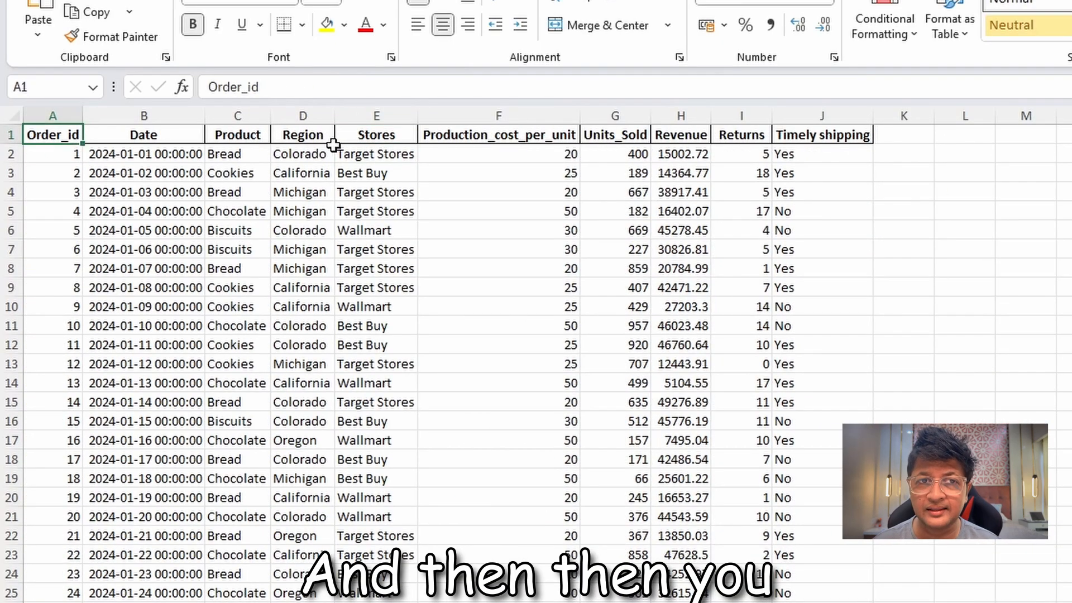
key("Right")
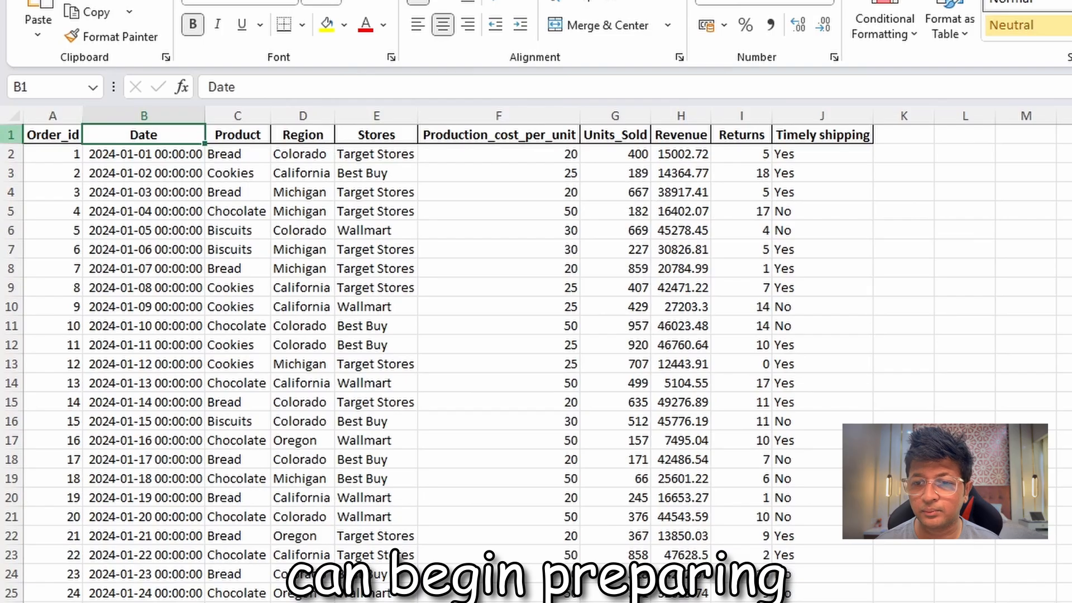
key("Right")
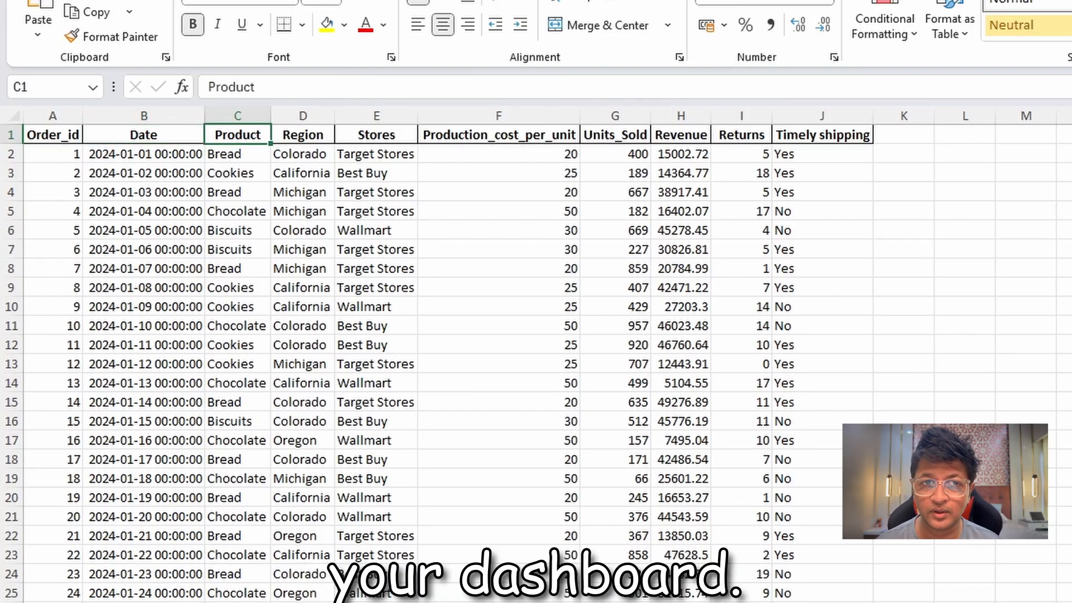
key("Right")
key("Right")
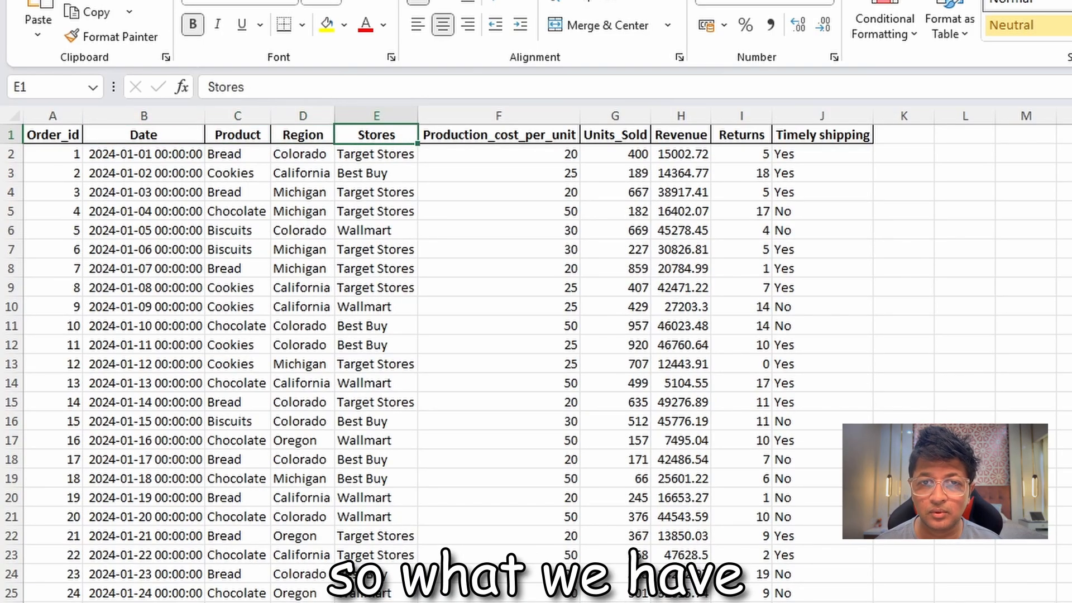
key("Right")
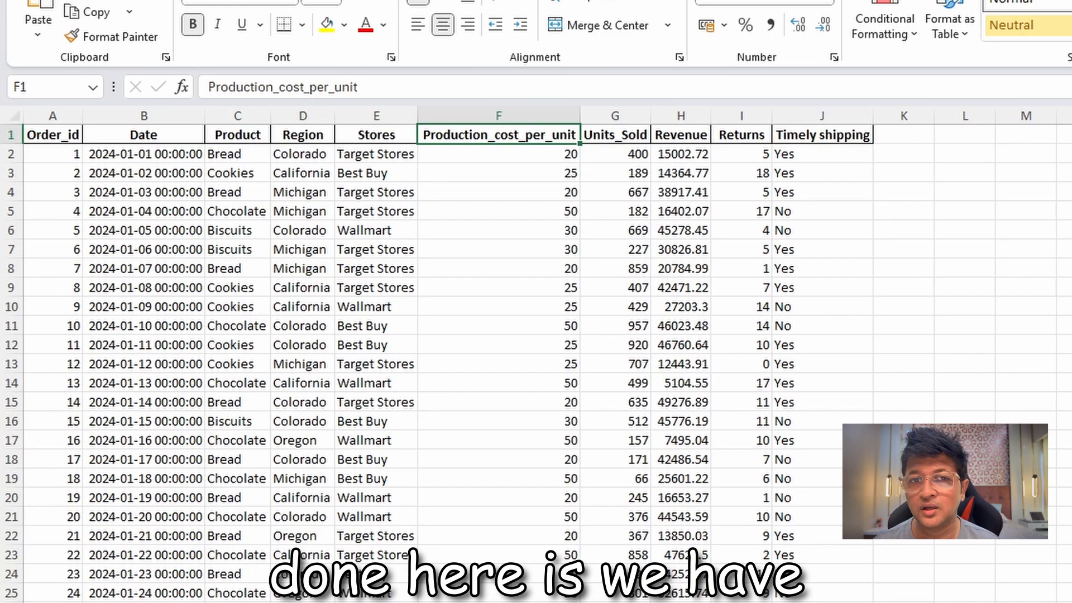
key("Right")
key("Right")
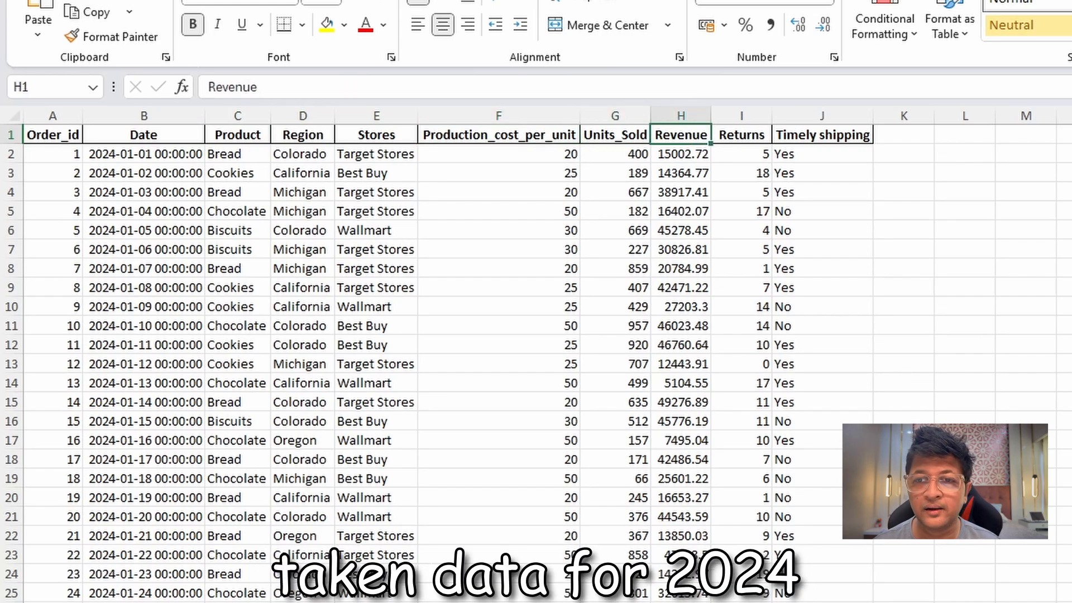
key("Right")
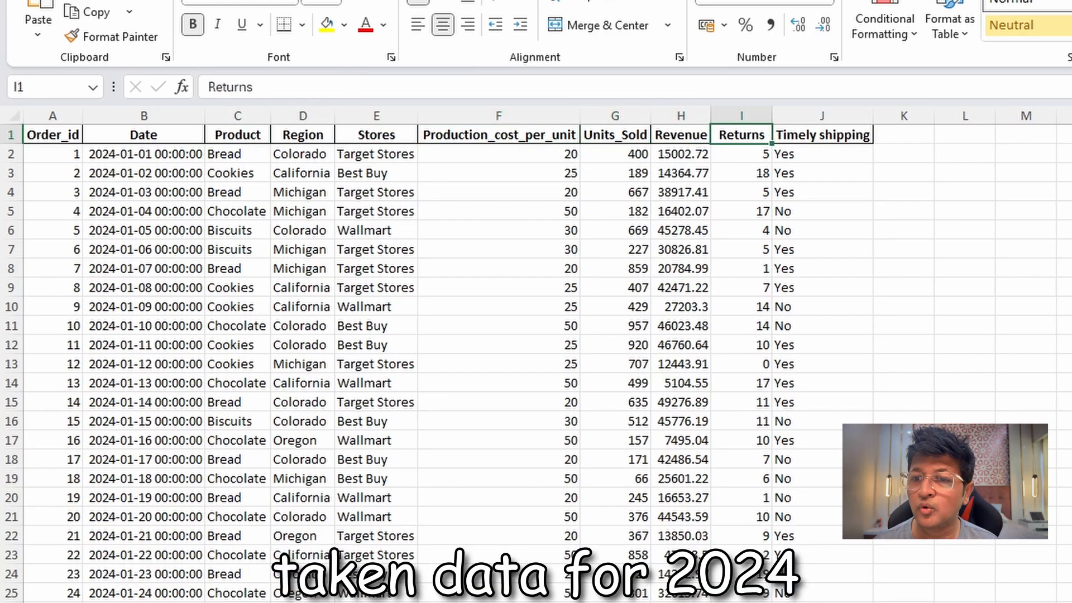
key("Right")
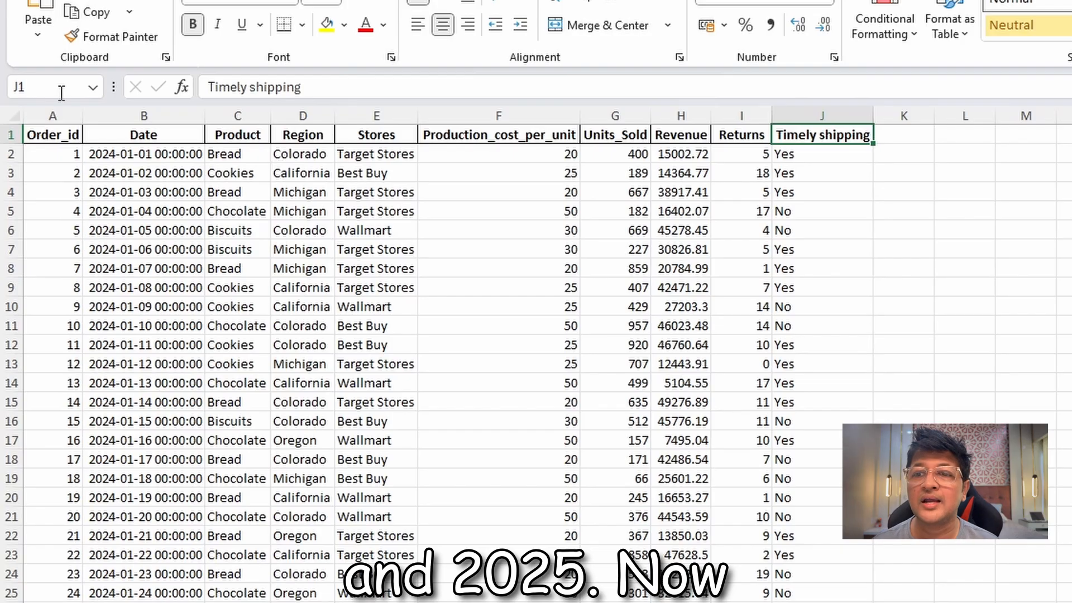
Add filters to header range A1:J1 of the Sales_Data sheet and check which years the Date column covers.
left_click_drag(48, 134, 822, 106)
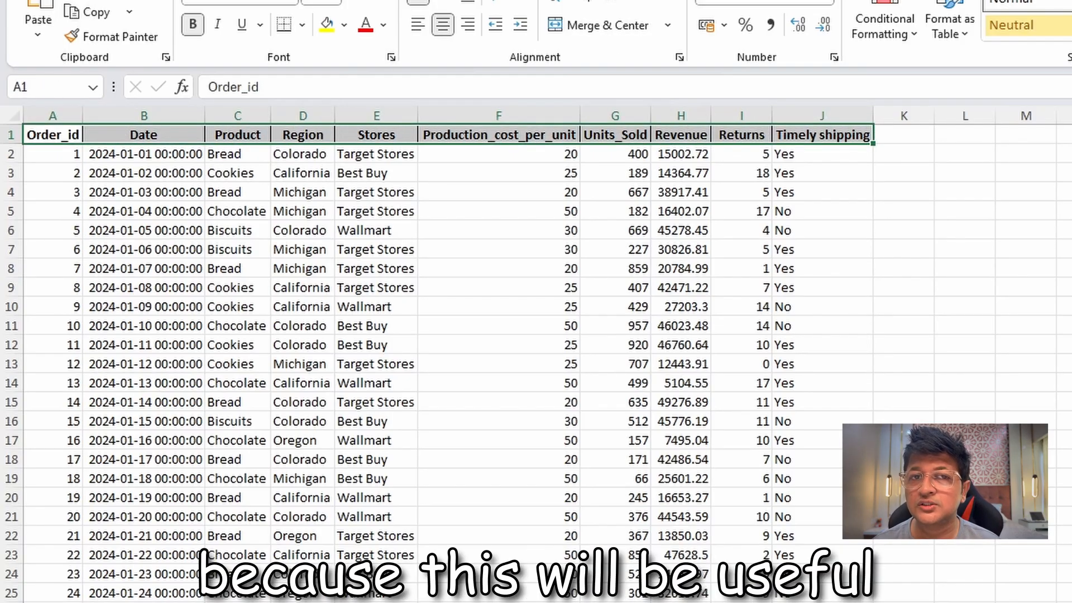
left_click(380, 2)
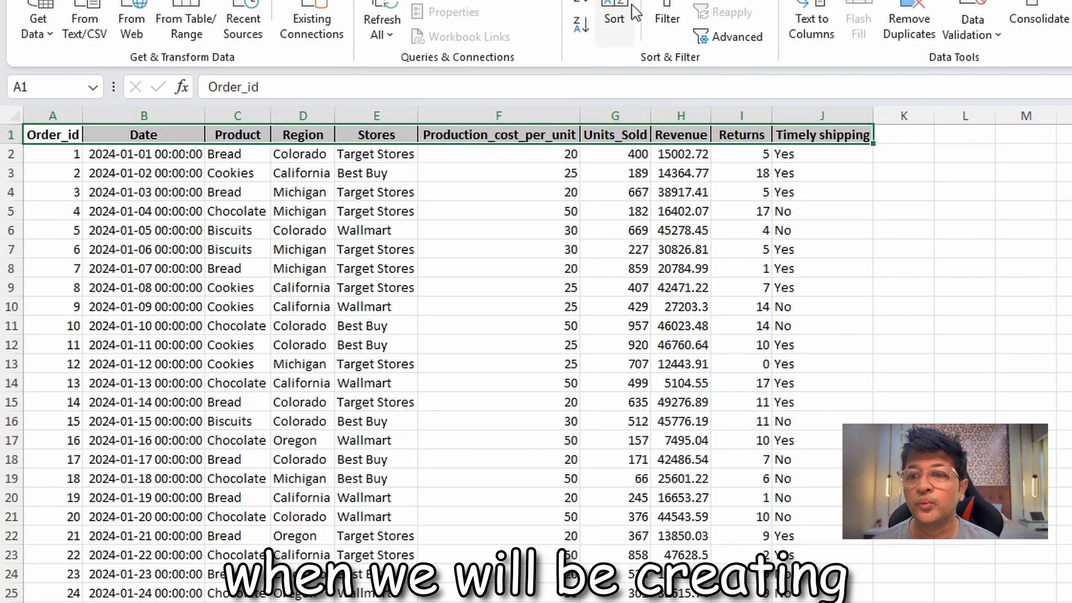
left_click(665, 8)
left_click(104, 156)
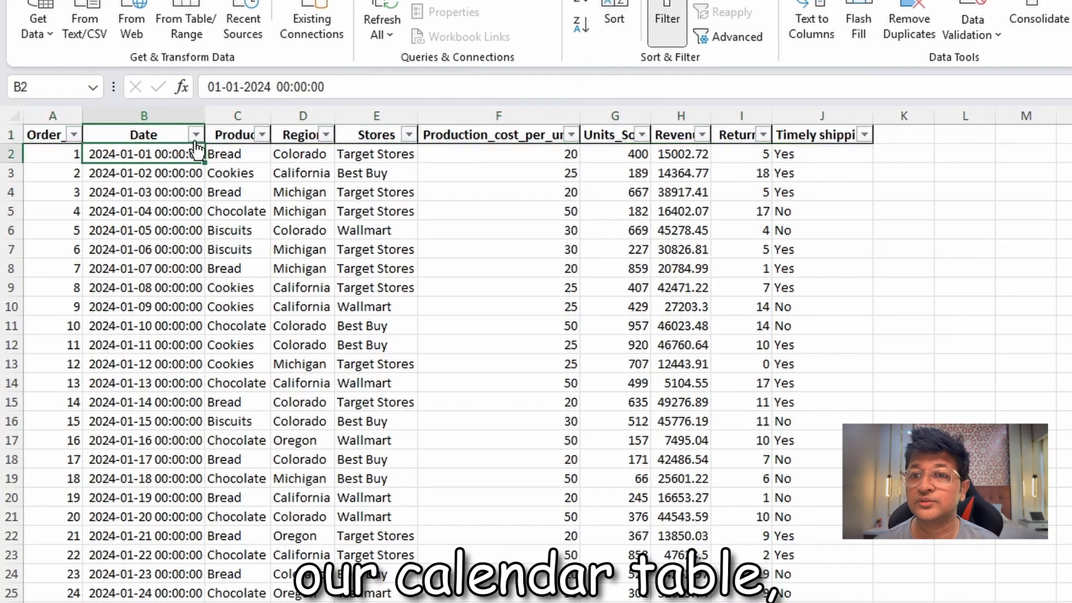
left_click(196, 135)
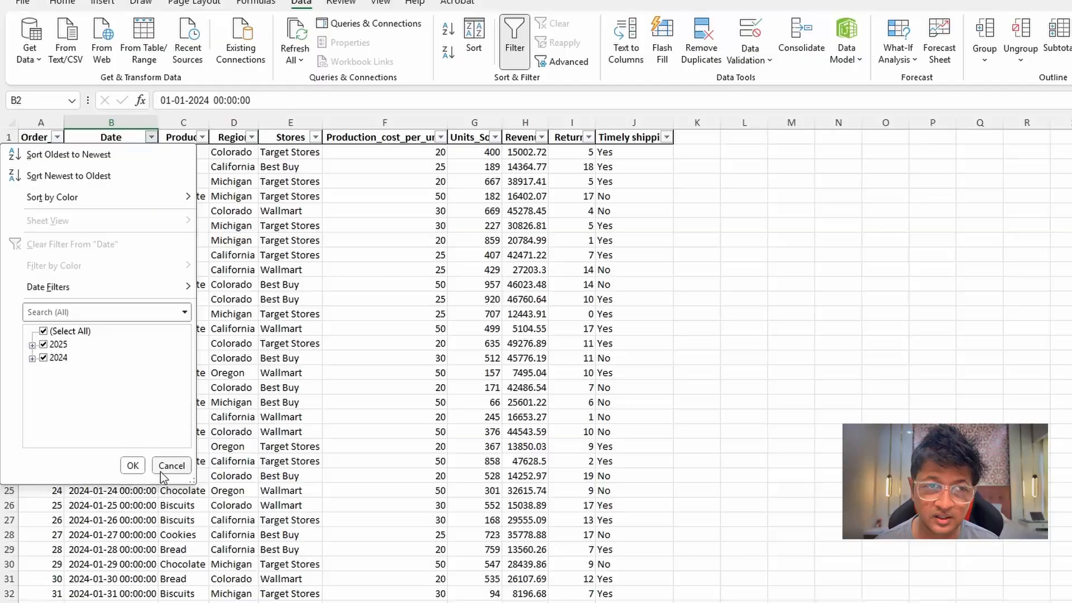
left_click(197, 527)
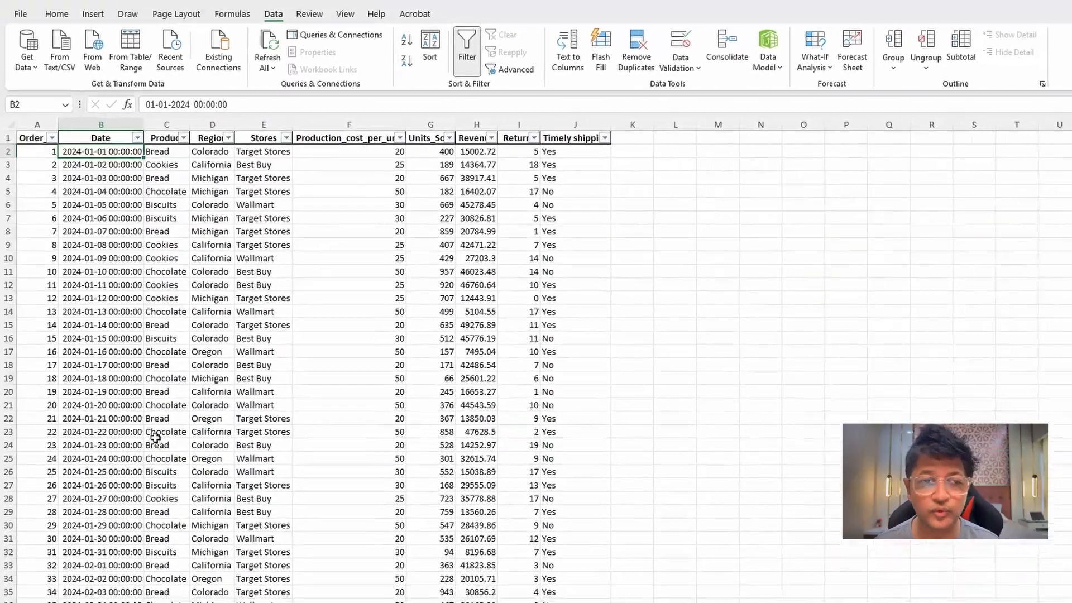
Save the Tasty Treats workbook and close it.
left_click(568, 234)
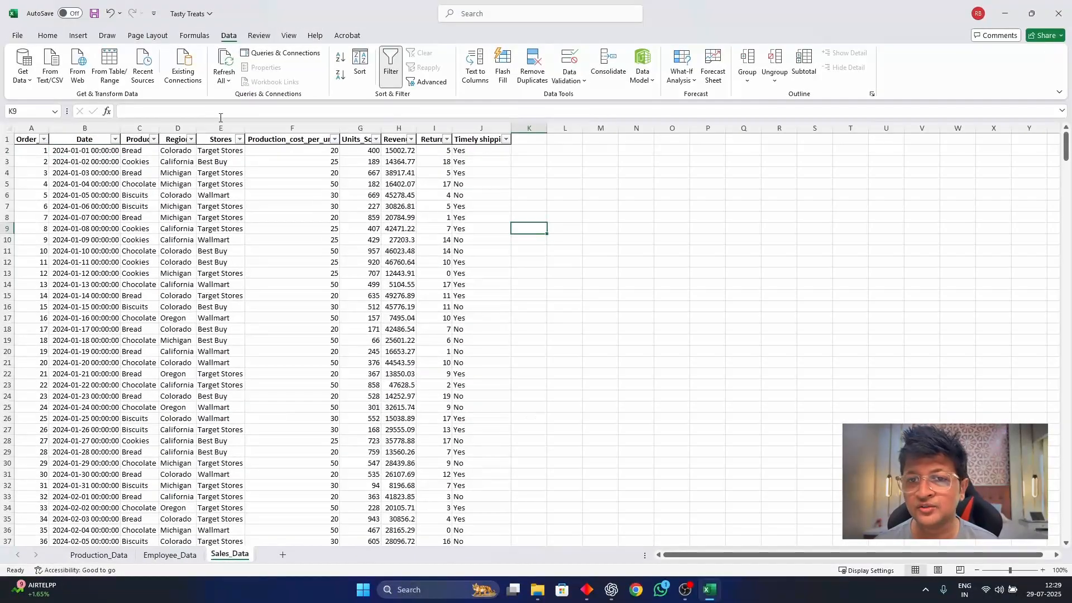
left_click(95, 13)
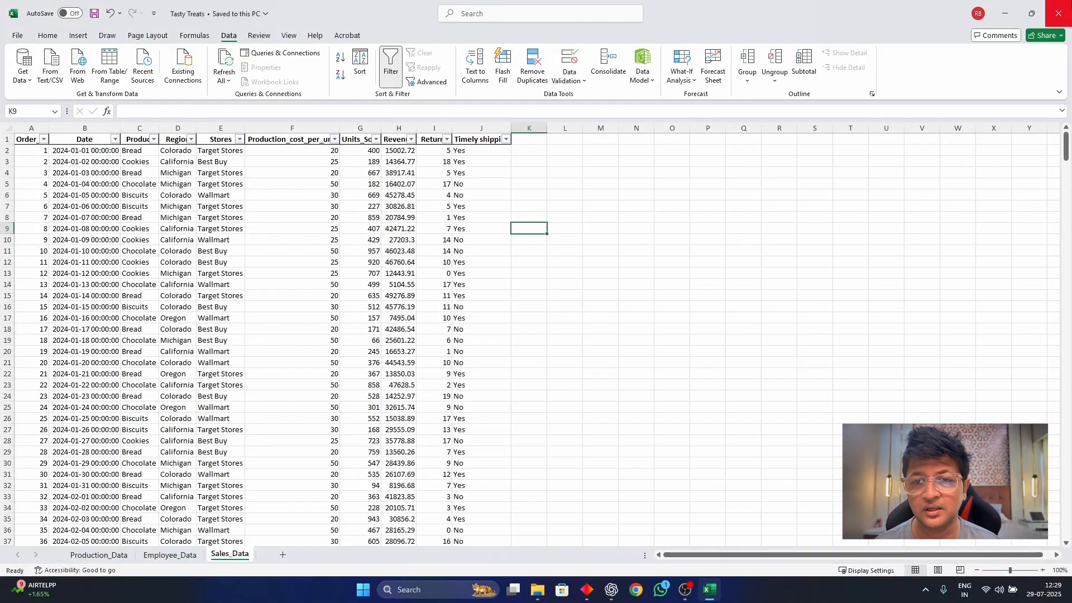
left_click(1058, 13)
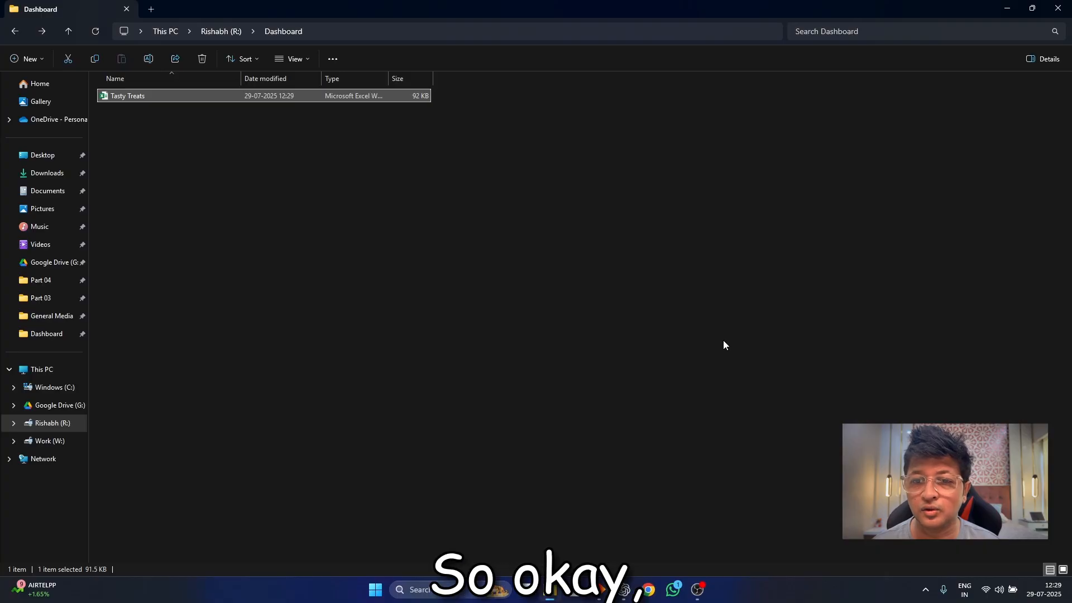
Launch Power BI Desktop and start a blank report.
key("super")
type("power")
key("Return")
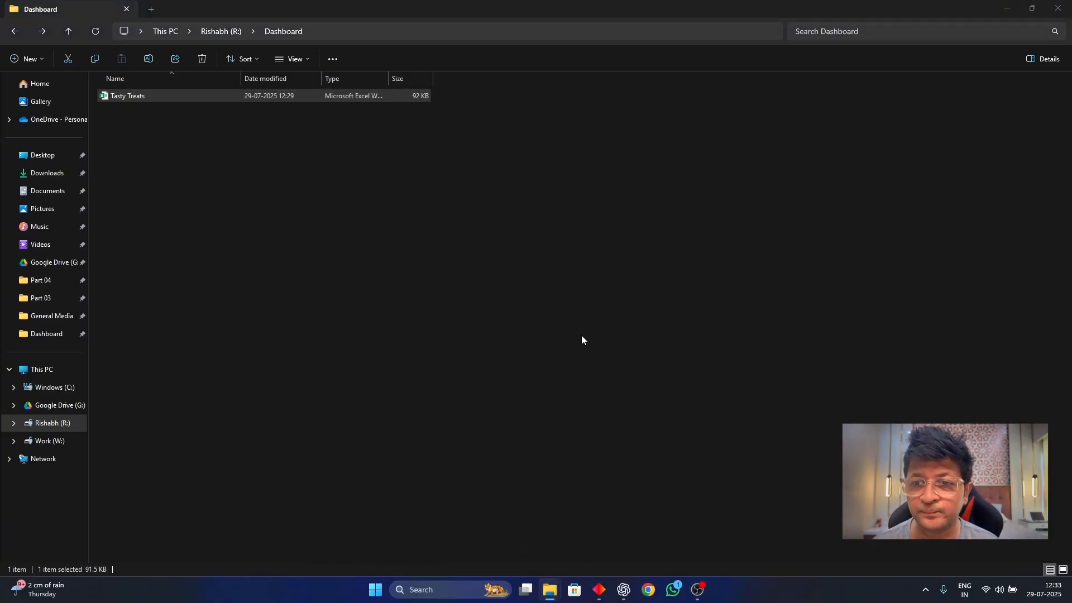
key("super")
type("power bi desktop")
key("Return")
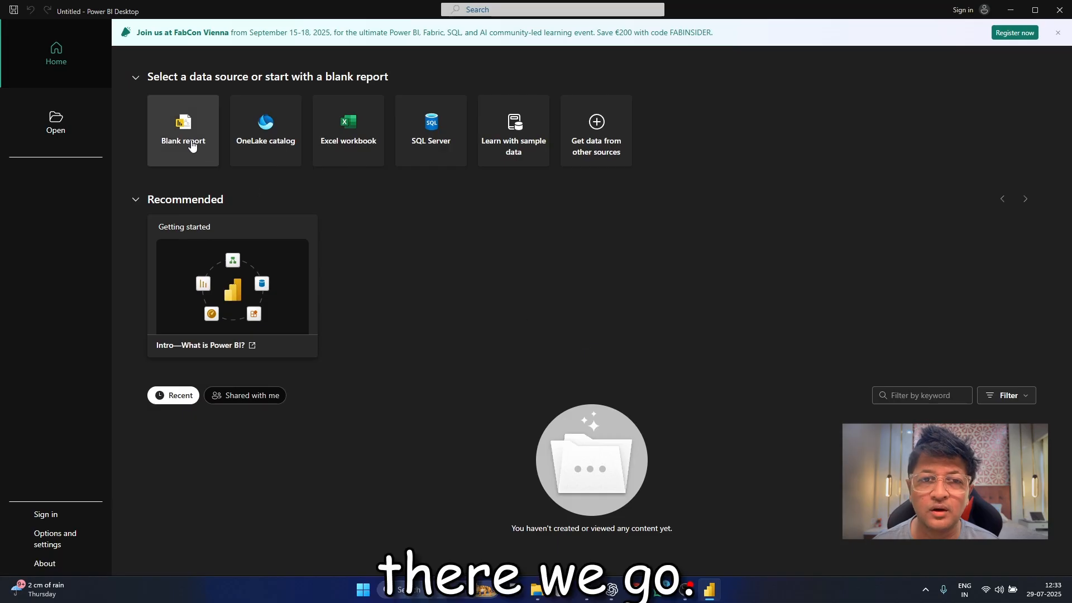
left_click(192, 147)
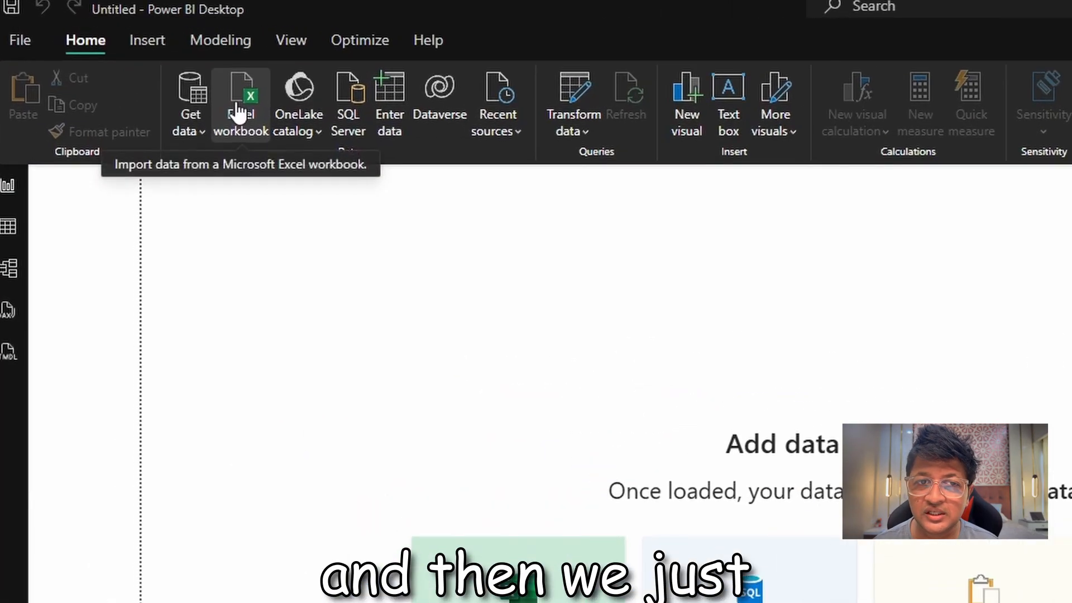
Connect to the Tasty Treats Excel workbook in the Dashboard folder as the report's data source.
left_click(237, 105)
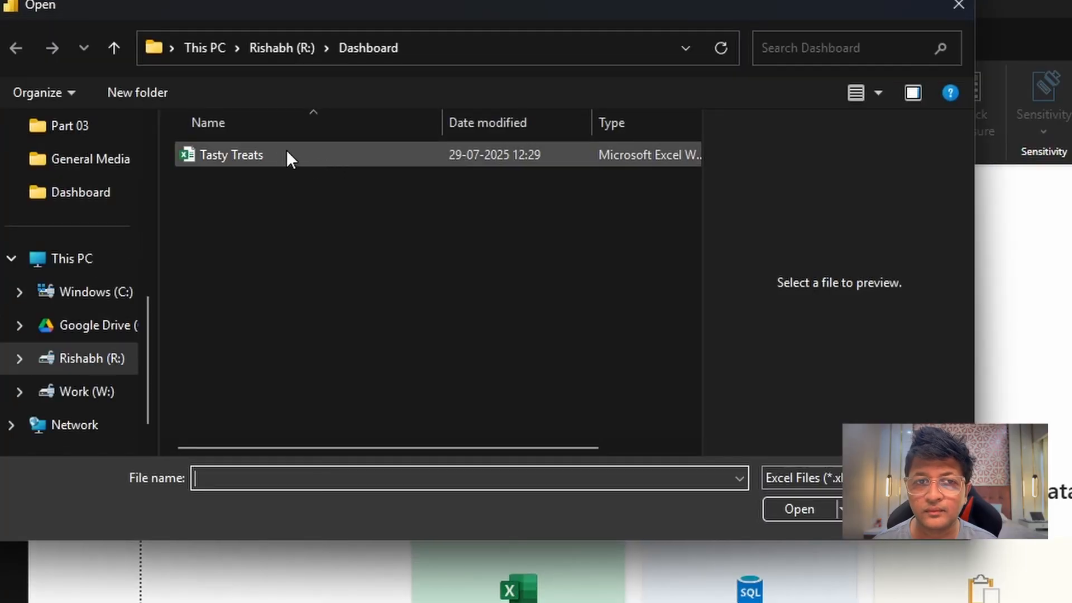
left_click(268, 155)
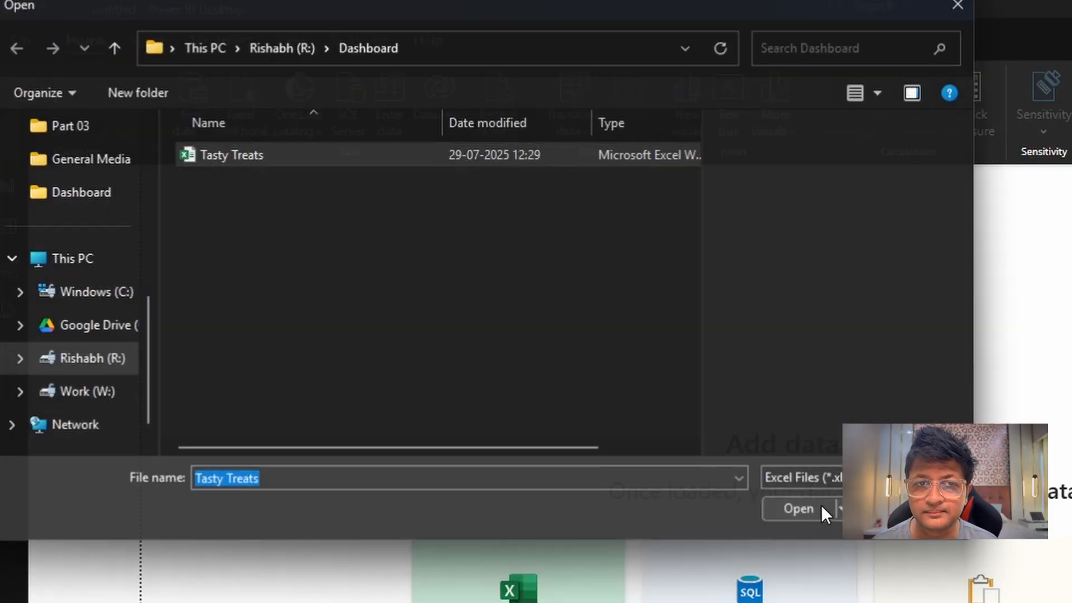
left_click(820, 508)
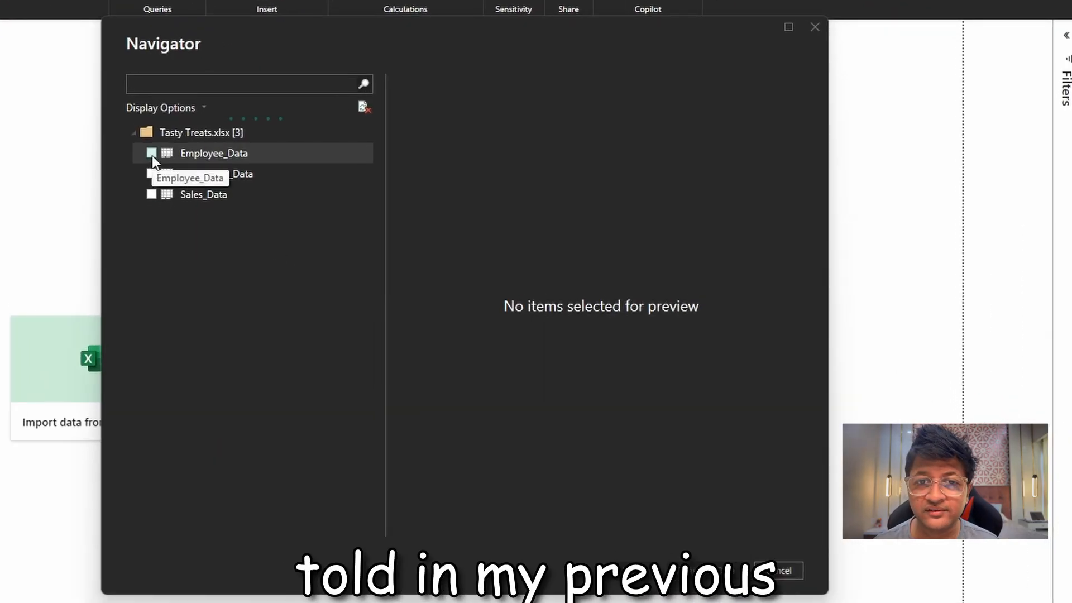
Select the Employee_Data, Production_Data and Sales_Data tables from the workbook and load them into the report.
left_click(151, 154)
left_click(151, 175)
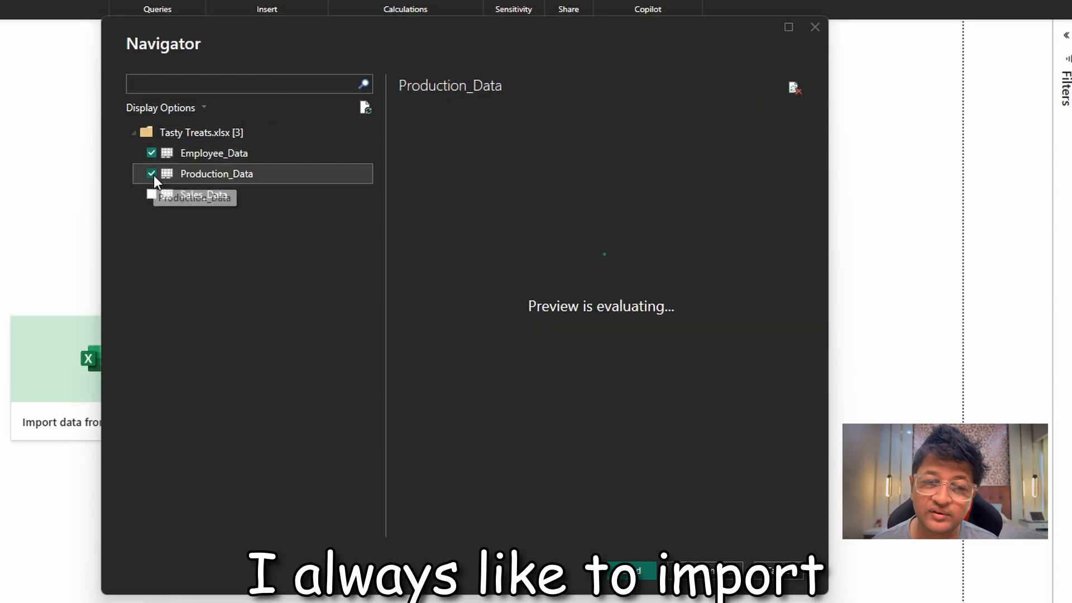
left_click(152, 195)
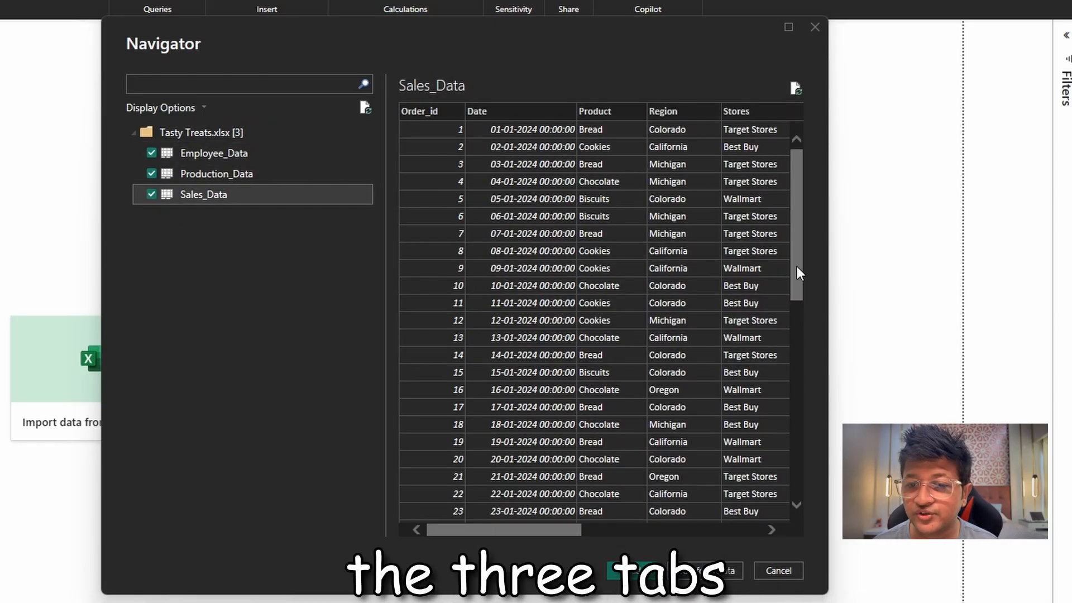
left_click_drag(576, 529, 356, 557)
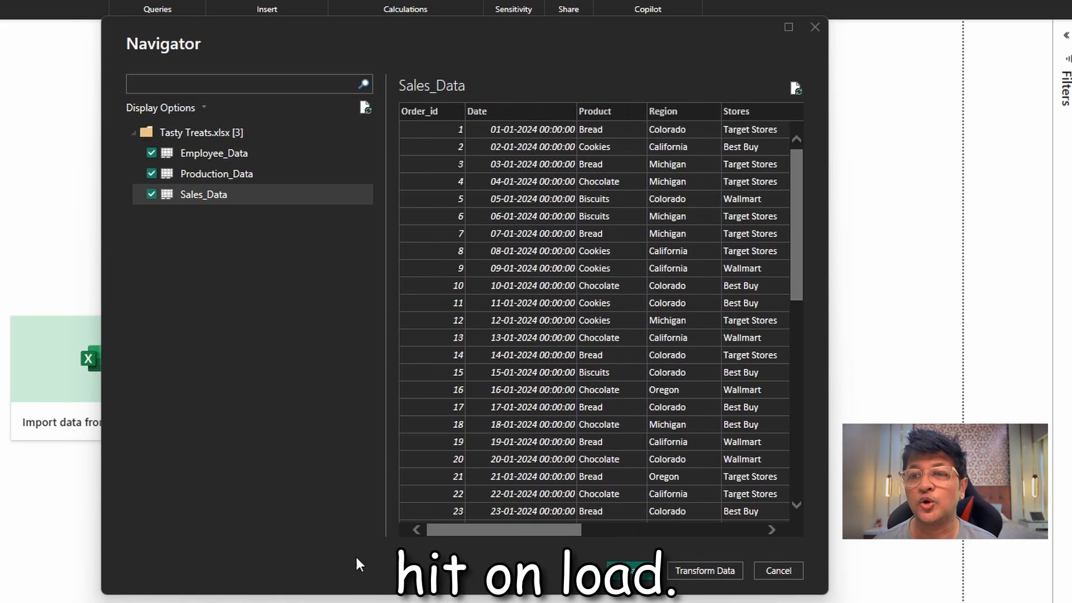
left_click(632, 570)
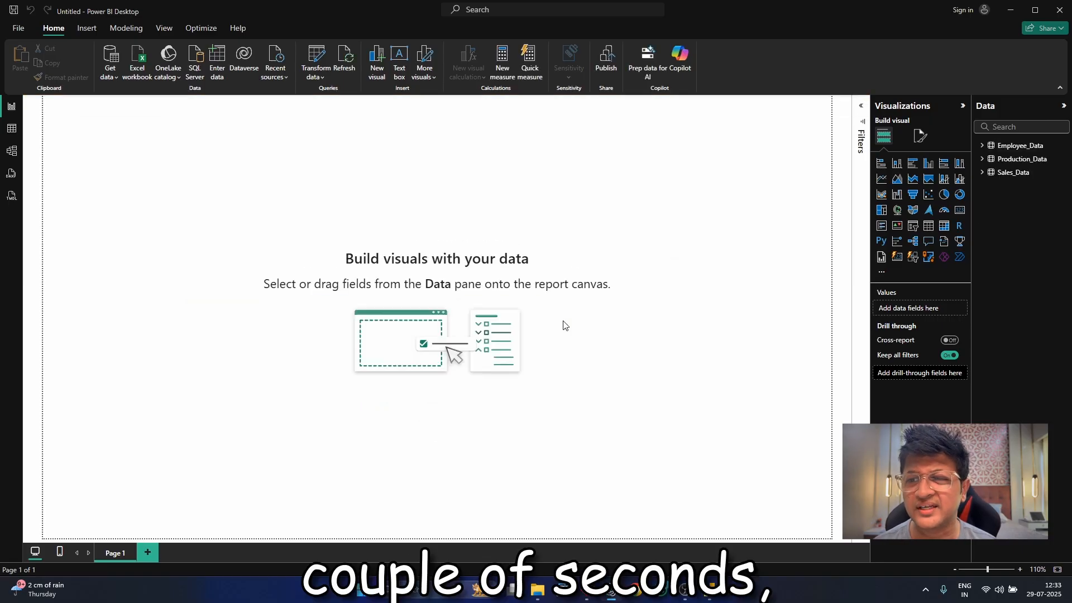
Review the imported rows of Employee_Data, Production_Data and Sales_Data in Table view, and return to the report page.
left_click(12, 129)
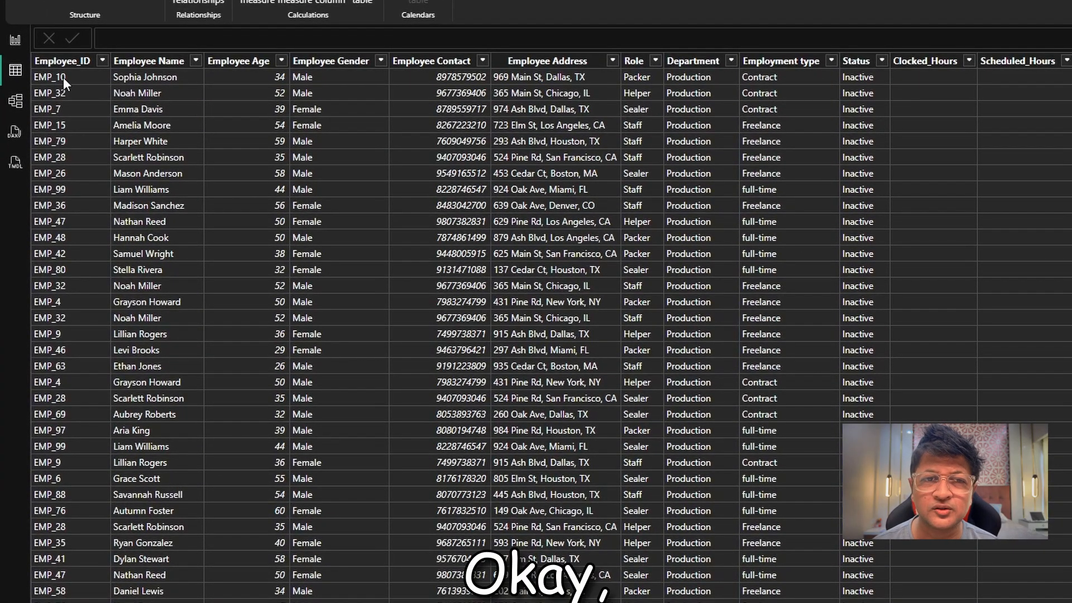
left_click(1069, 139)
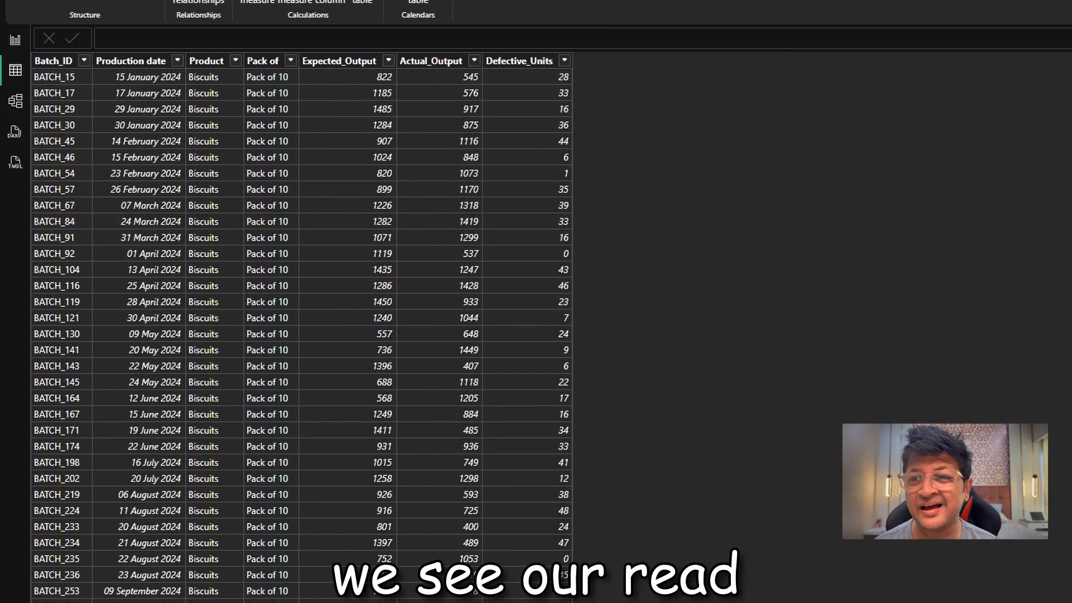
left_click(1069, 162)
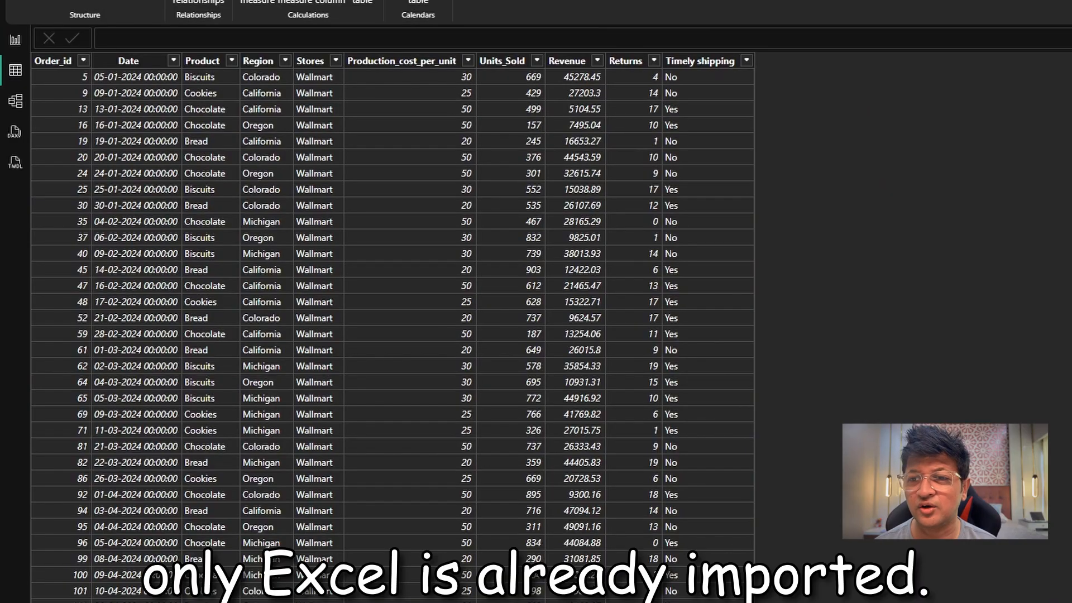
left_click(25, 43)
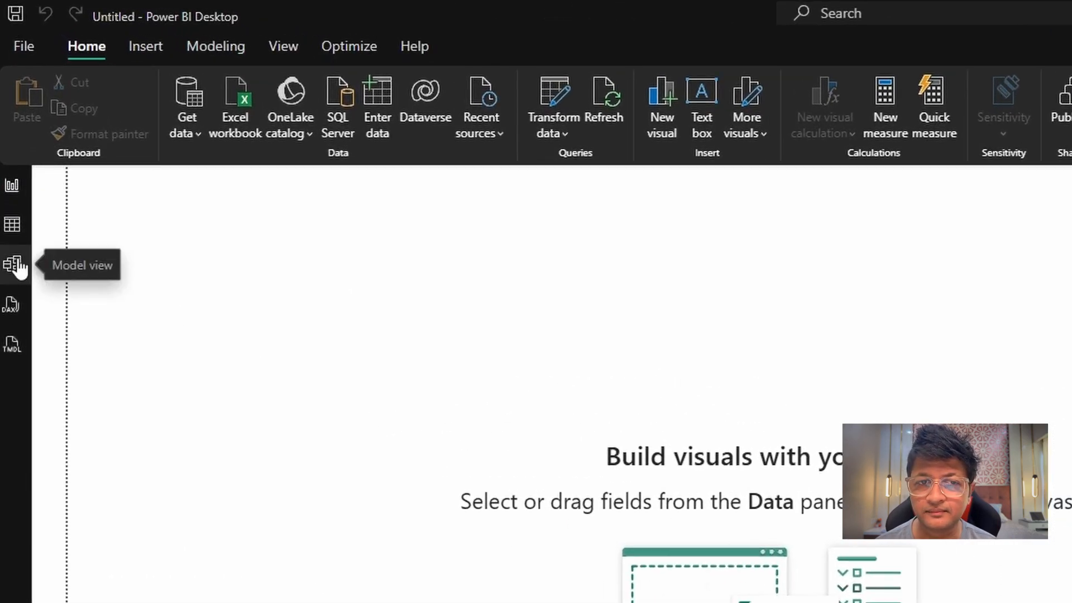
Create a DAX table named Calendar covering DATE(2024,1,1) to DATE(2025,12,31), with added Year, Month ("MMM"), Month Number and Quarter columns.
left_click(241, 49)
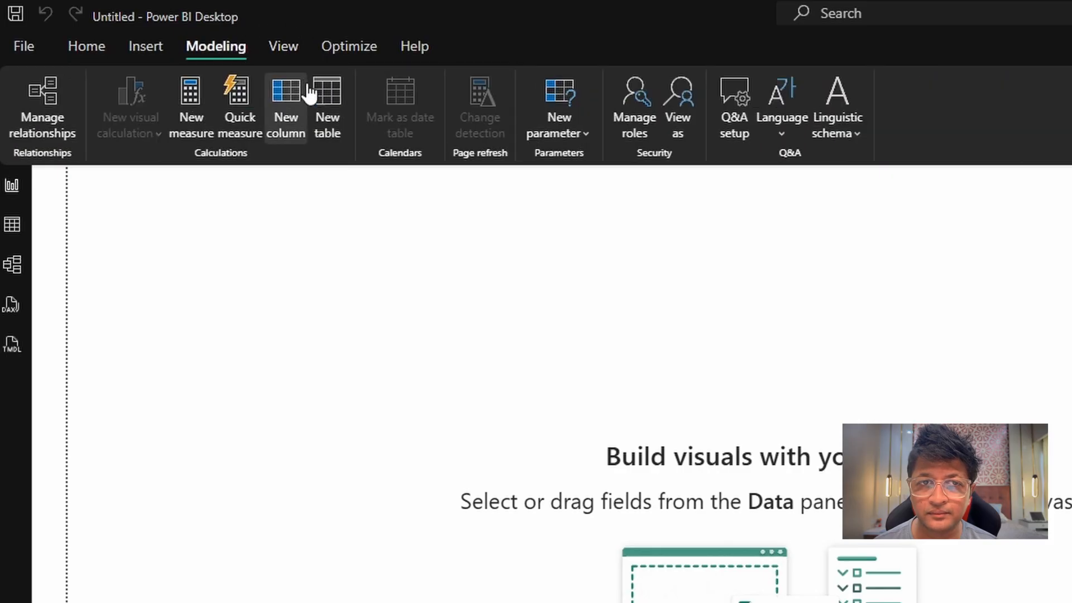
left_click(328, 107)
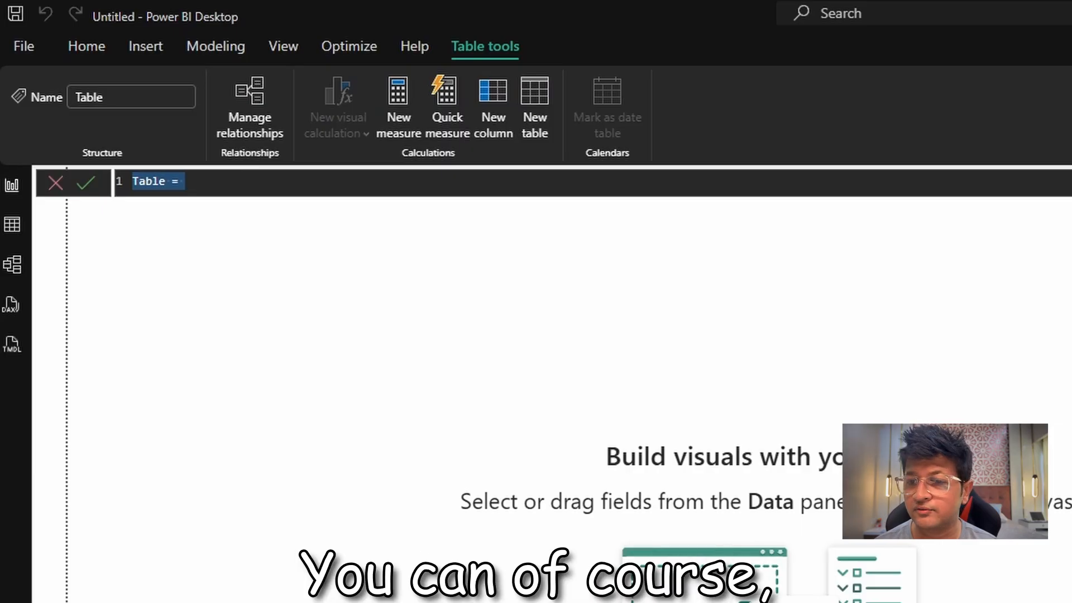
key("alt+Tab")
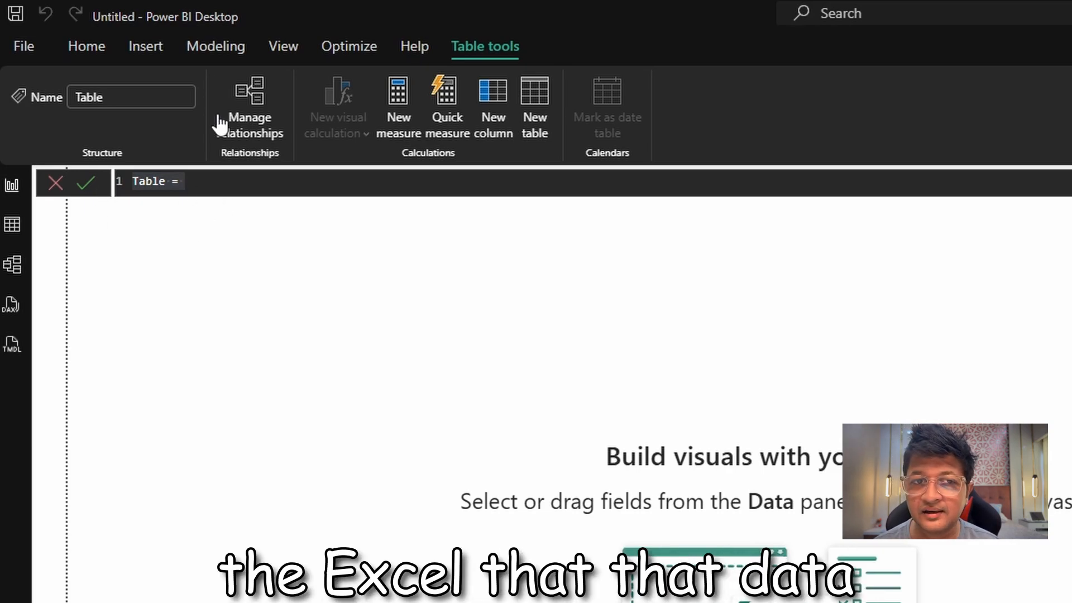
left_click(163, 182)
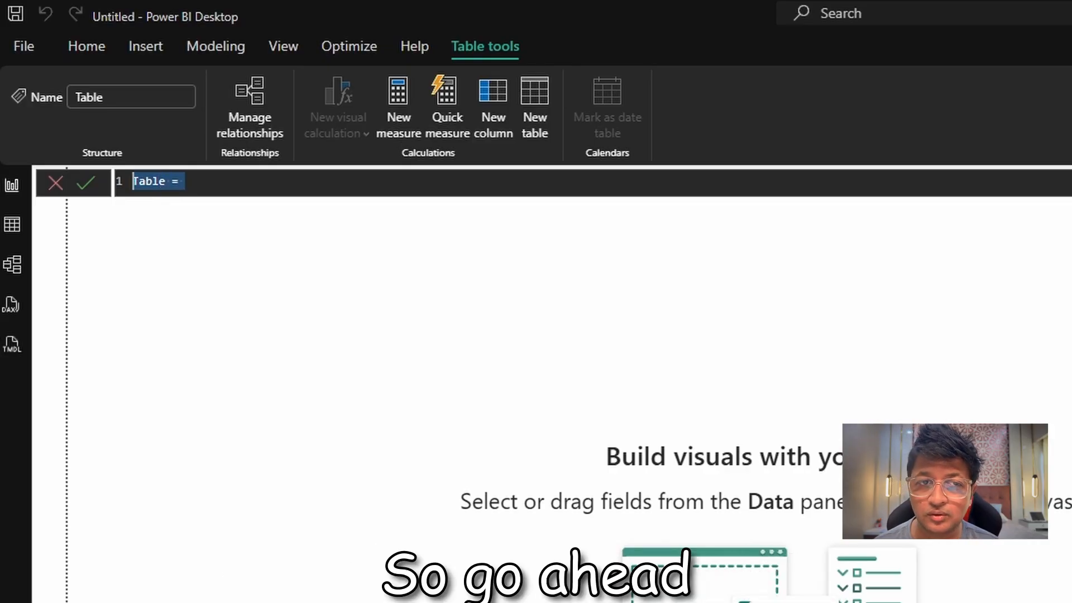
key("alt+Tab")
left_click_drag(300, 182, 83, 183)
type("Calendar = ADDCOLUMNS (     CALENDAR (DATE(2024,1,1), DATE(2025,12,31)),     \"Year\", YEAR([Date]),     \"Month\", FORMAT([Date], \"MMM\"),     \"Month Number\", MONTH([Date]),     \"Quarter\", \"Q\" & FORMAT(QUARTER([Date]), \"0\") )")
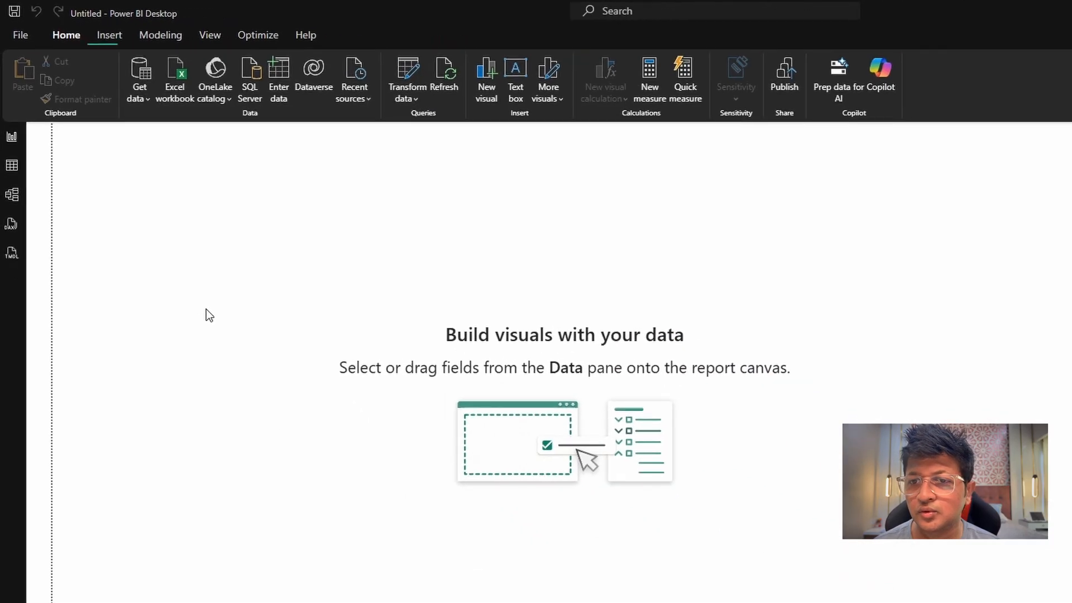
Show the Calendar table's data and change the data type of its Date column to Date.
left_click(12, 128)
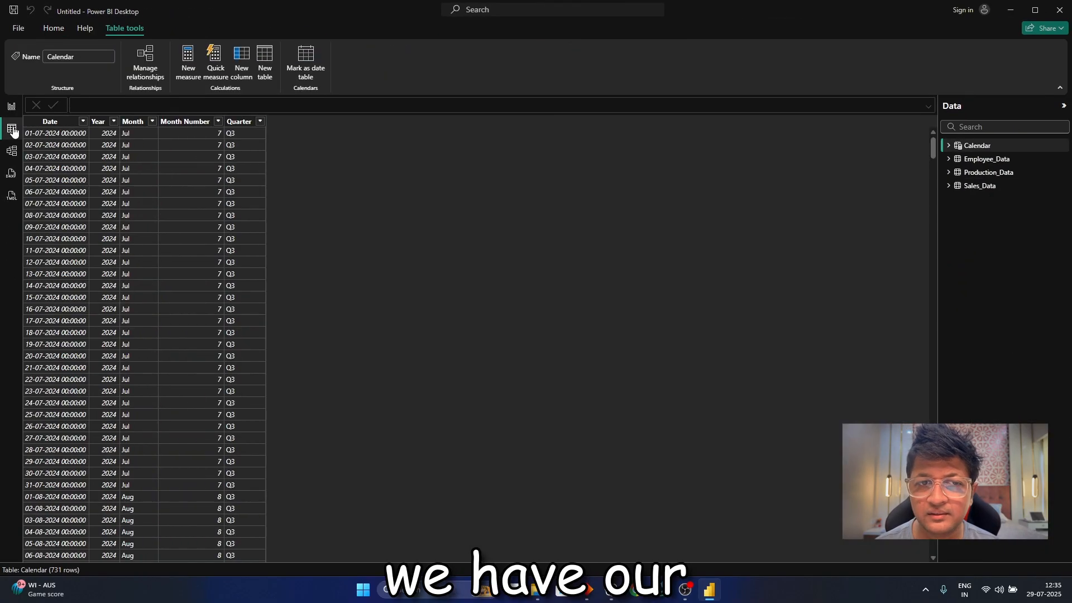
left_click(56, 120)
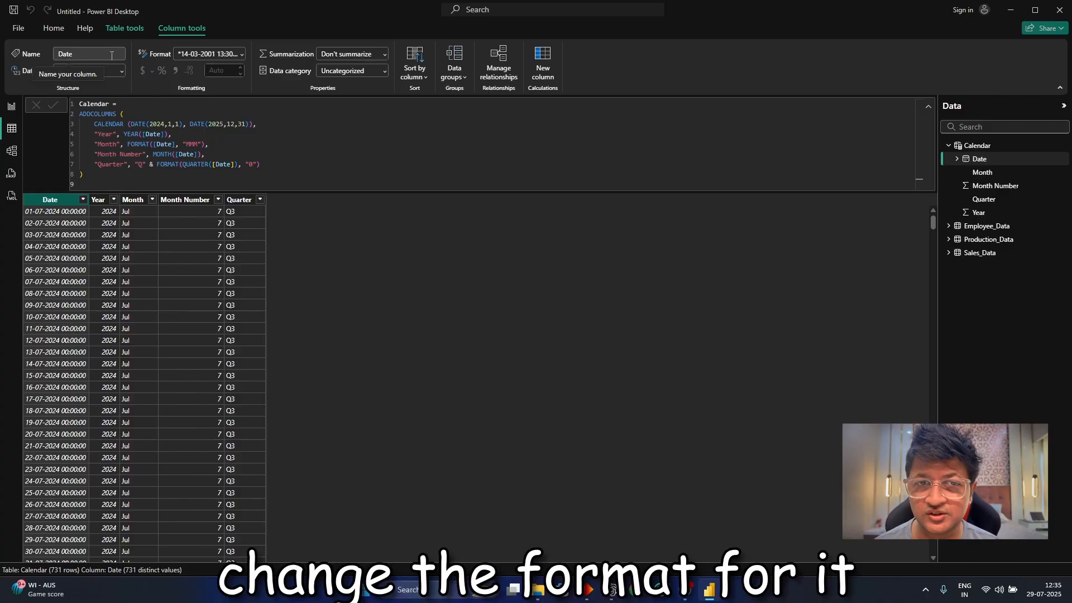
left_click(121, 73)
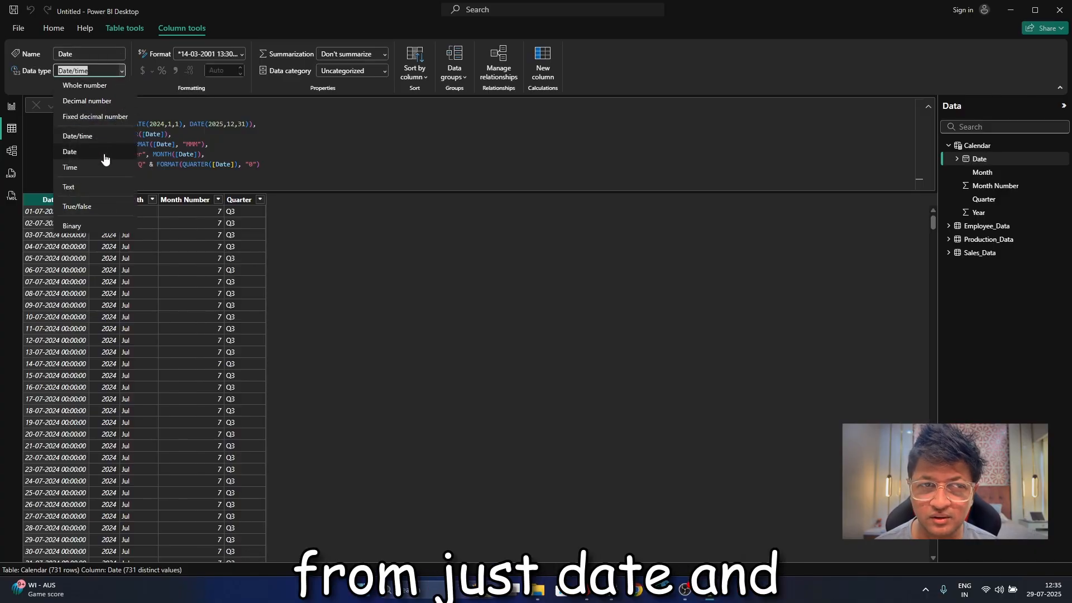
left_click(104, 153)
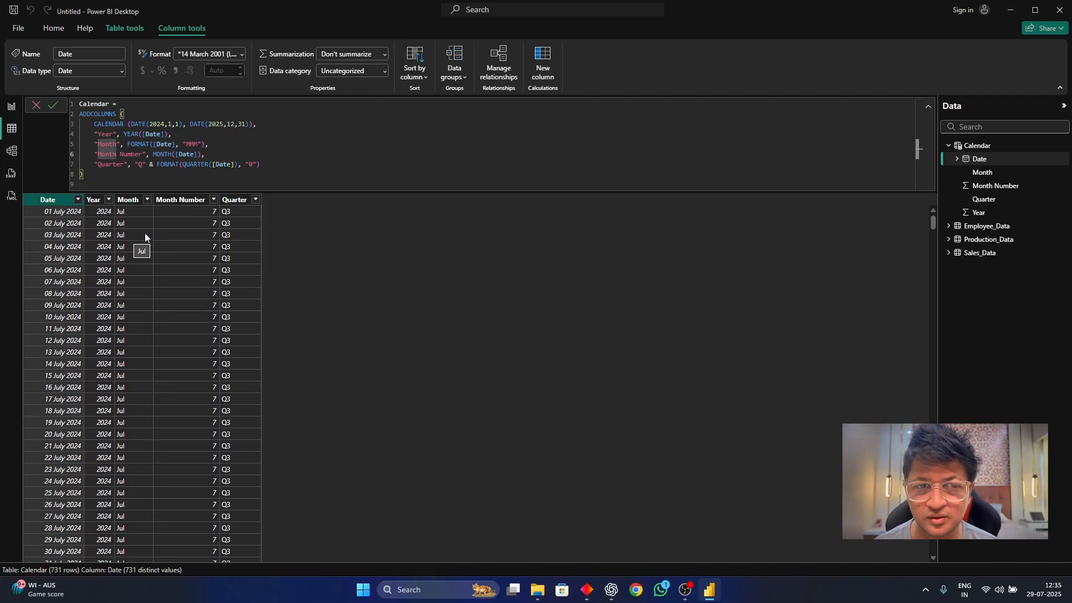
Examine the order of the dates across the Calendar table's 2024 and 2025 rows, and collapse the table's formula.
scroll(190, 240, "down", 6)
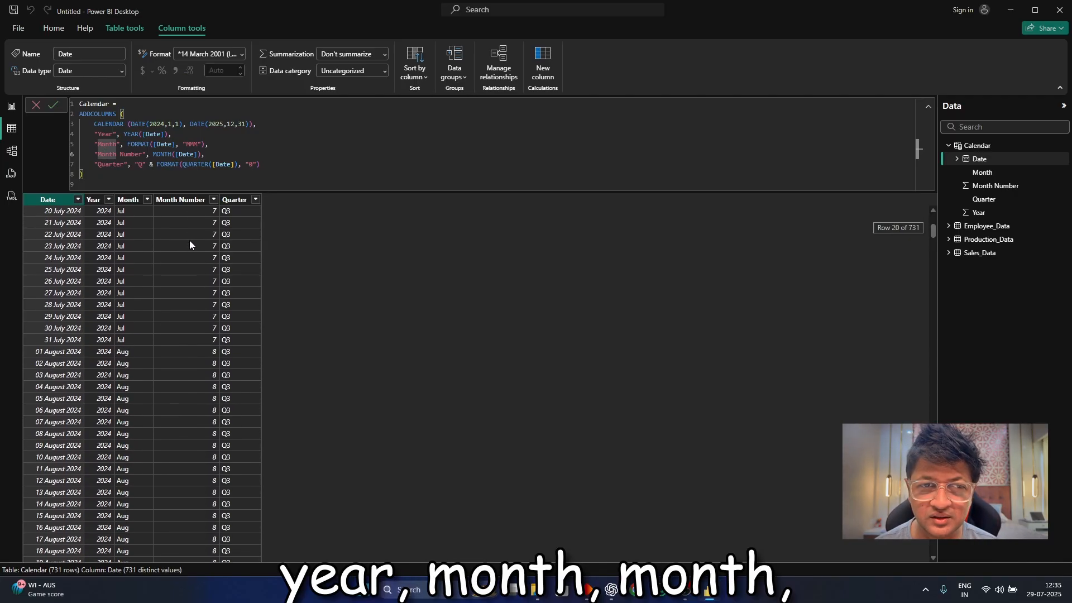
scroll(177, 243, "down", 12)
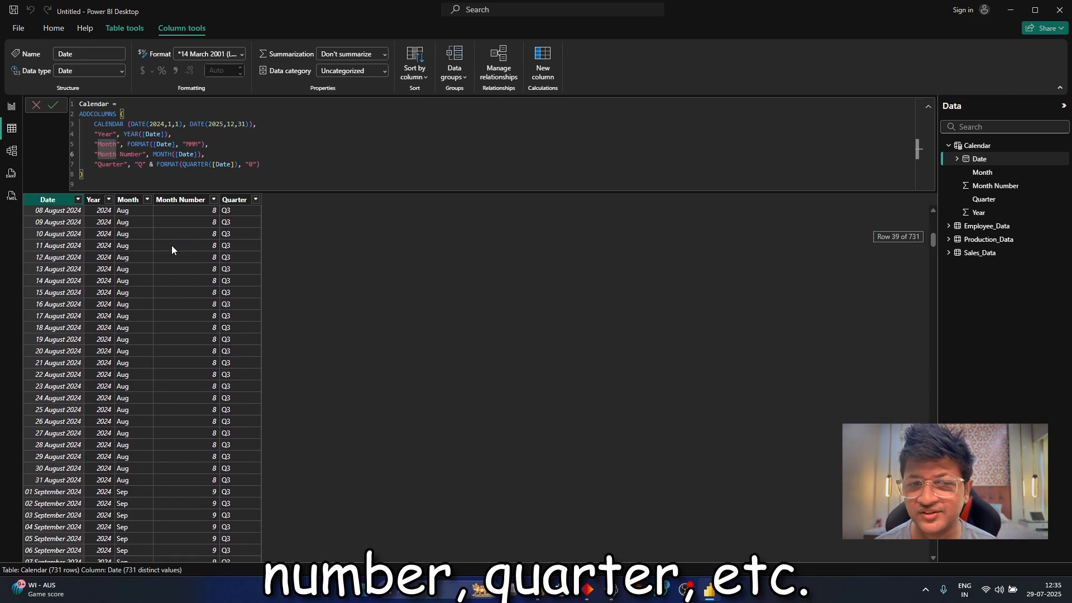
scroll(167, 237, "down", 20)
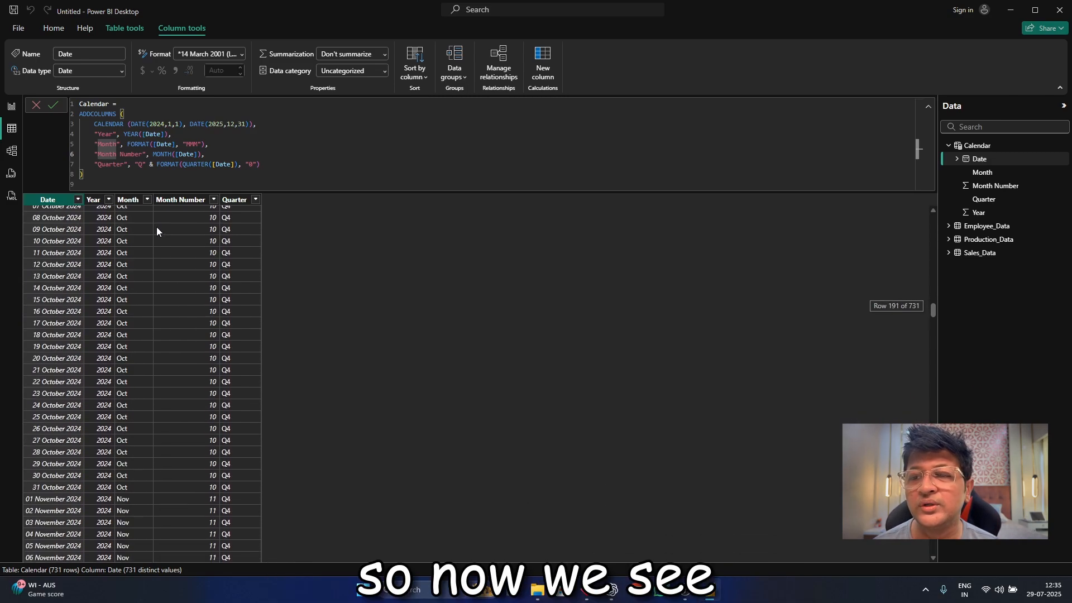
scroll(151, 223, "down", 12)
scroll(146, 219, "down", 17)
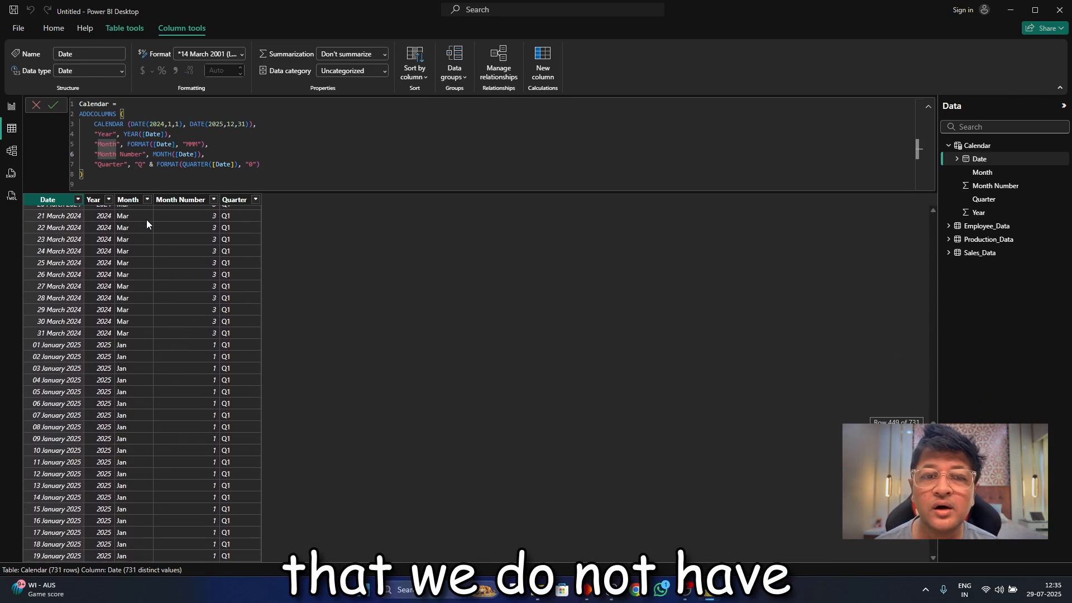
scroll(146, 220, "down", 20)
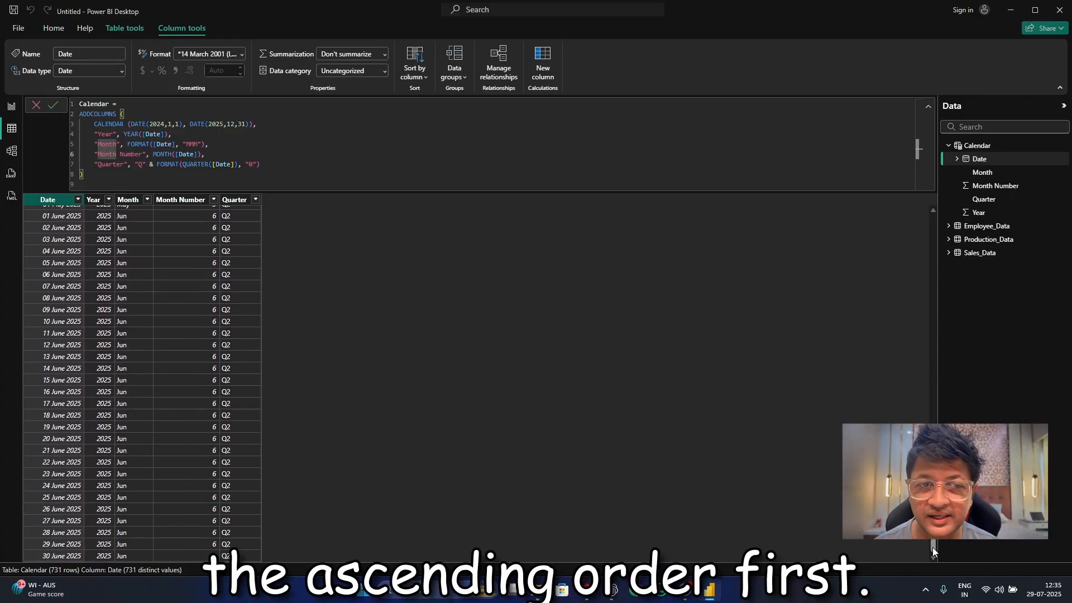
left_click_drag(932, 542, 923, 108)
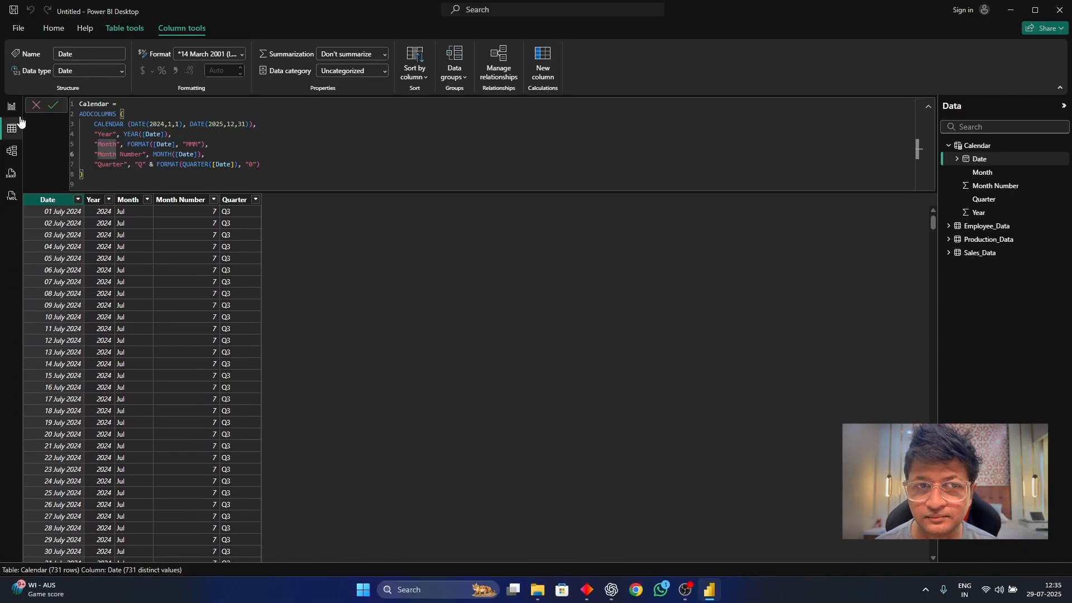
left_click(55, 102)
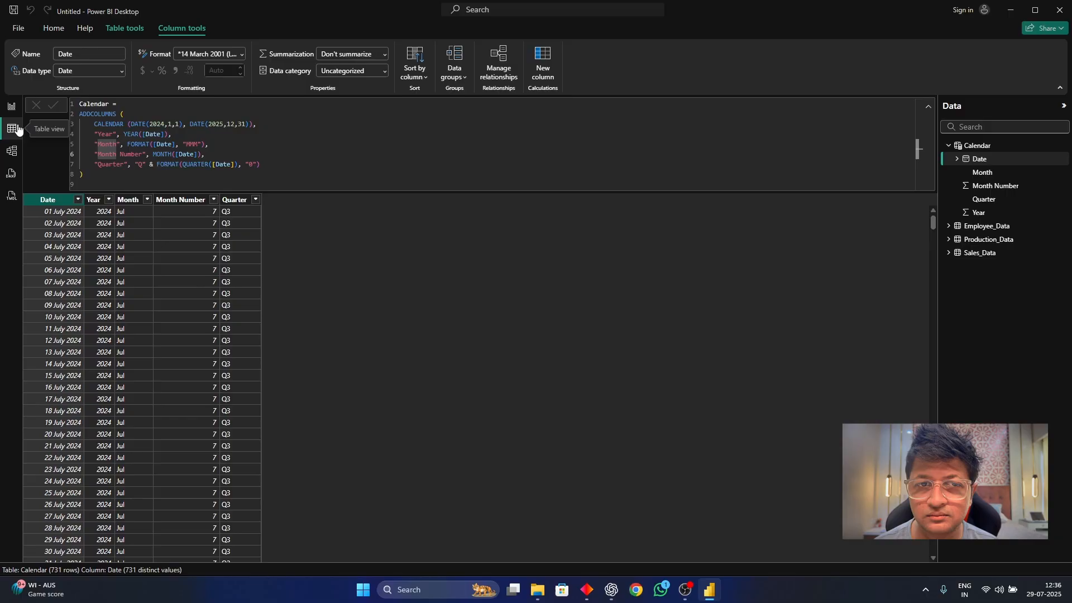
left_click(928, 106)
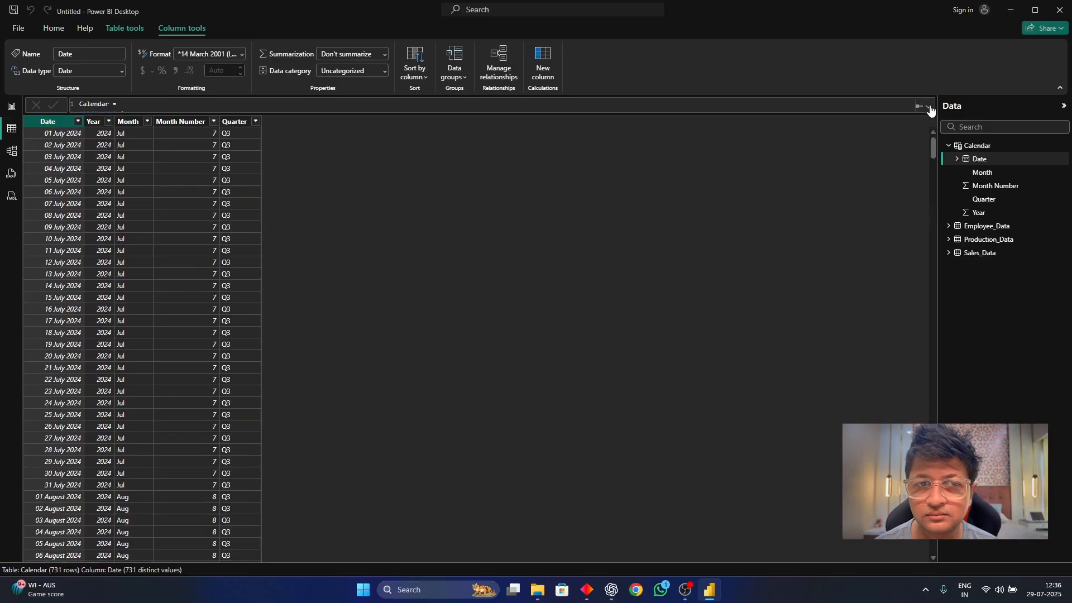
Mark the Calendar table as a date table with Date as its date column, and save the setting.
left_click(11, 106)
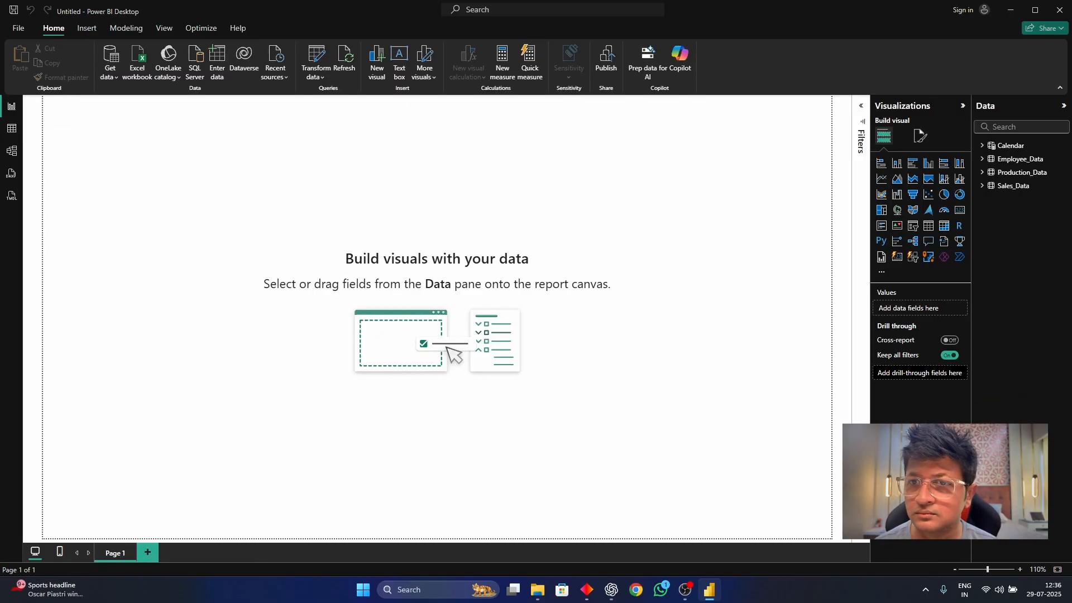
left_click(4, 128)
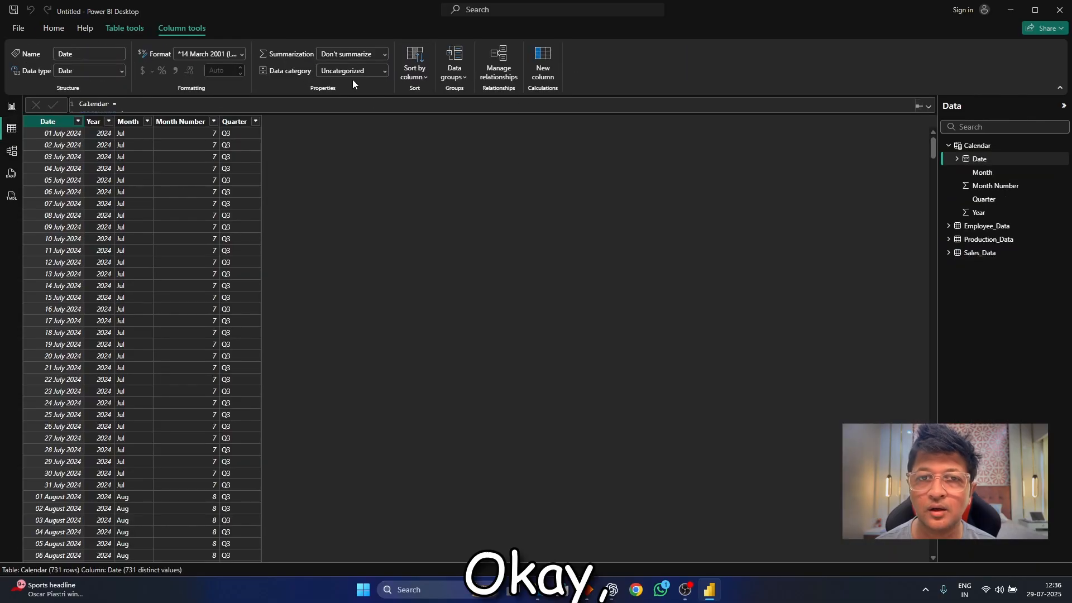
left_click(124, 28)
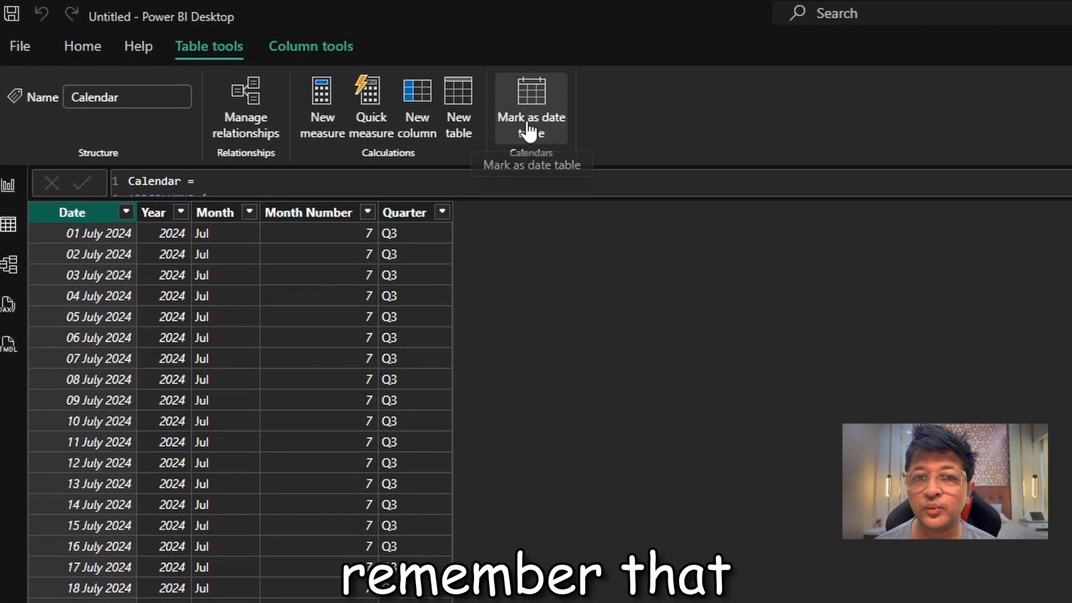
left_click(480, 118)
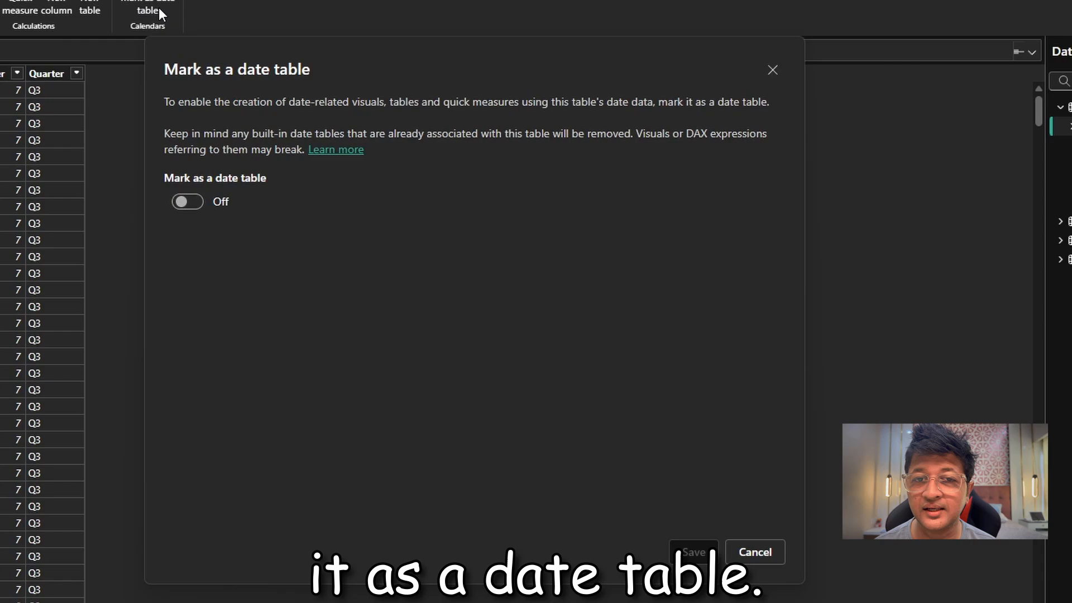
left_click(187, 202)
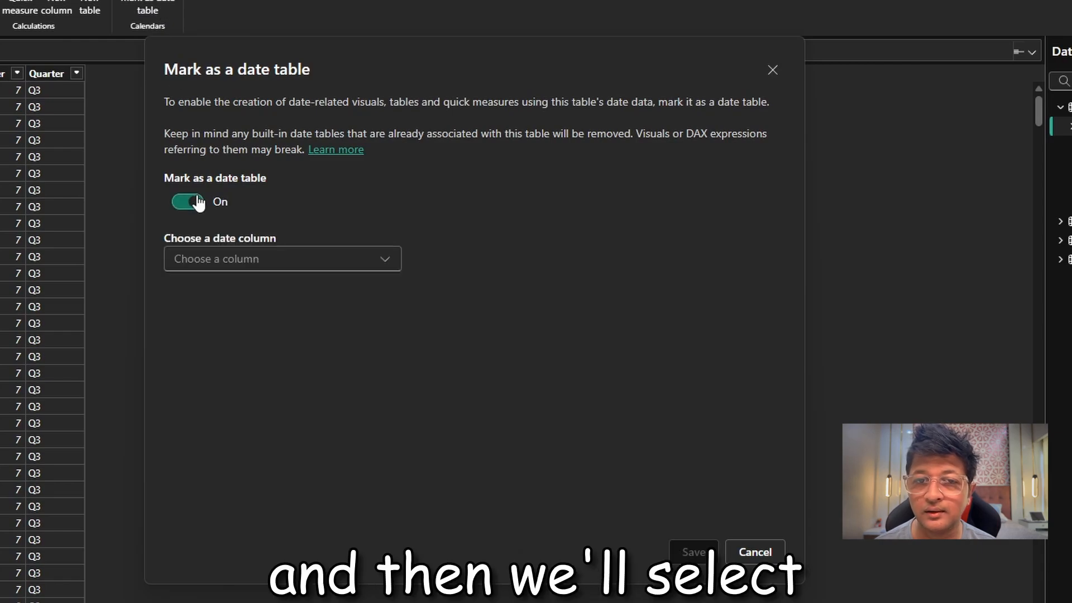
left_click(233, 259)
left_click(227, 284)
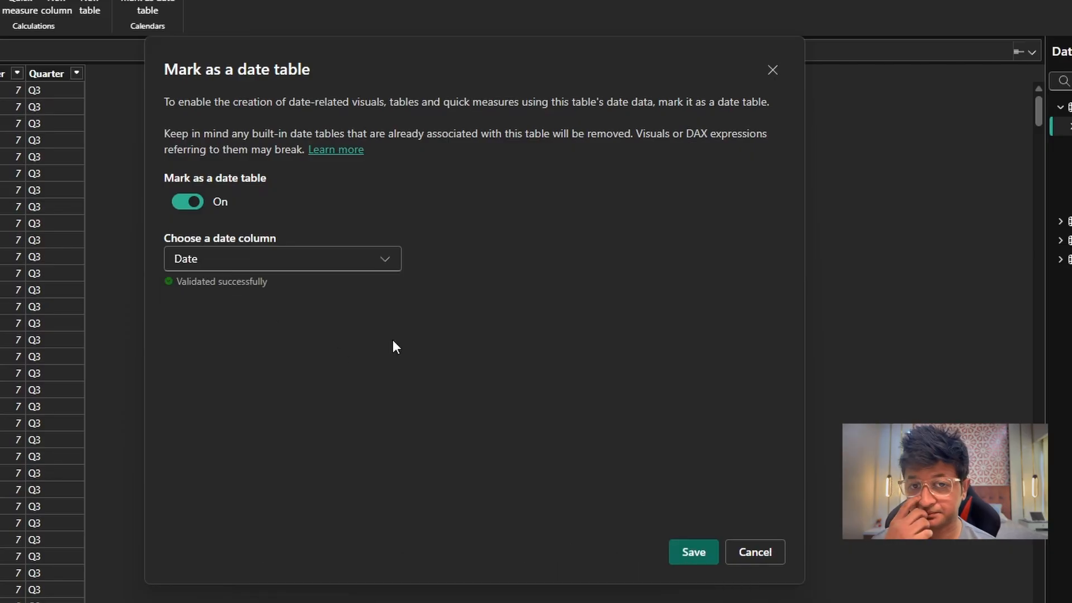
left_click(693, 551)
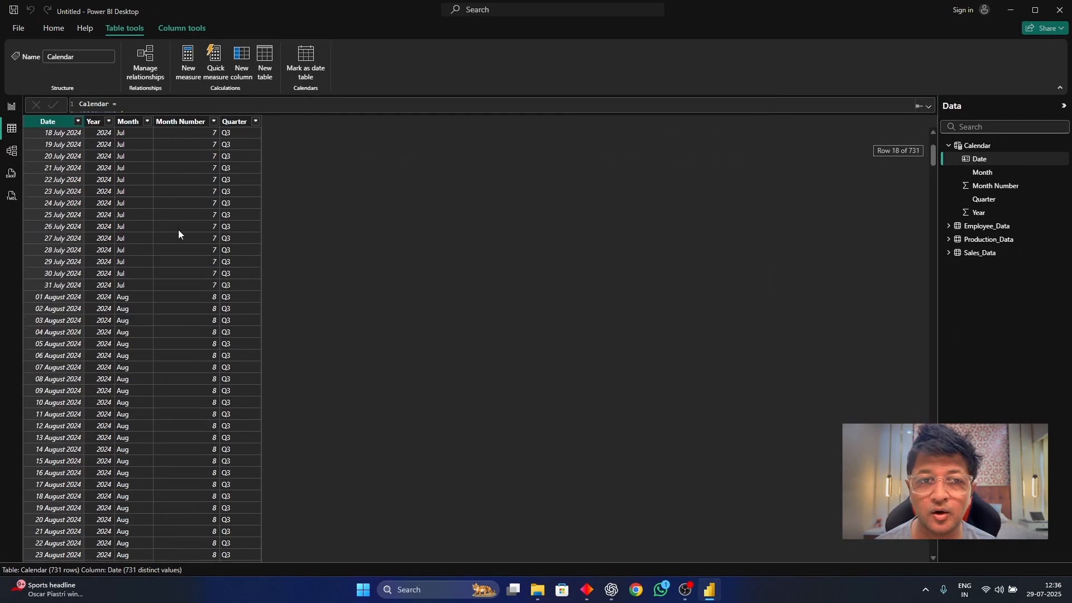
scroll(178, 230, "up", 4)
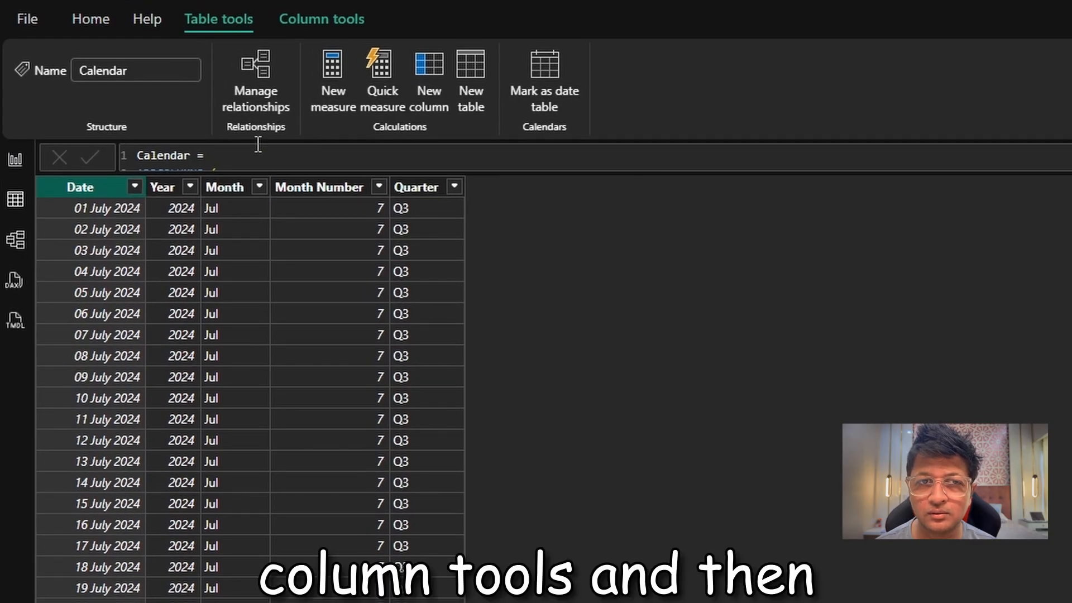
Set the Calendar table's Date column to sort by Date, sort the rows in ascending date order, and check the order into 2025.
left_click(345, 27)
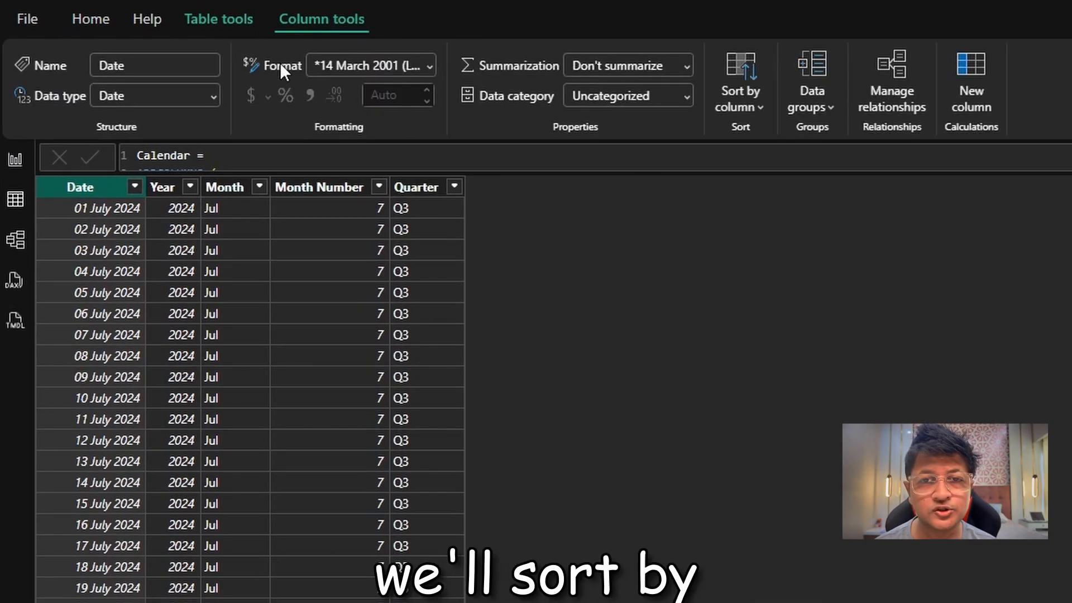
left_click(748, 111)
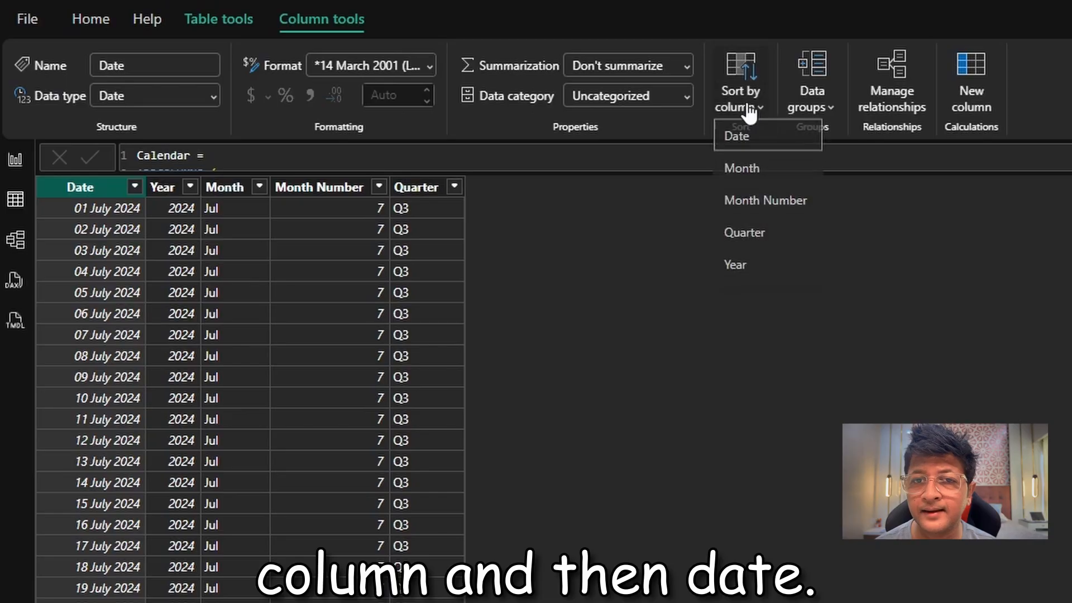
left_click(751, 141)
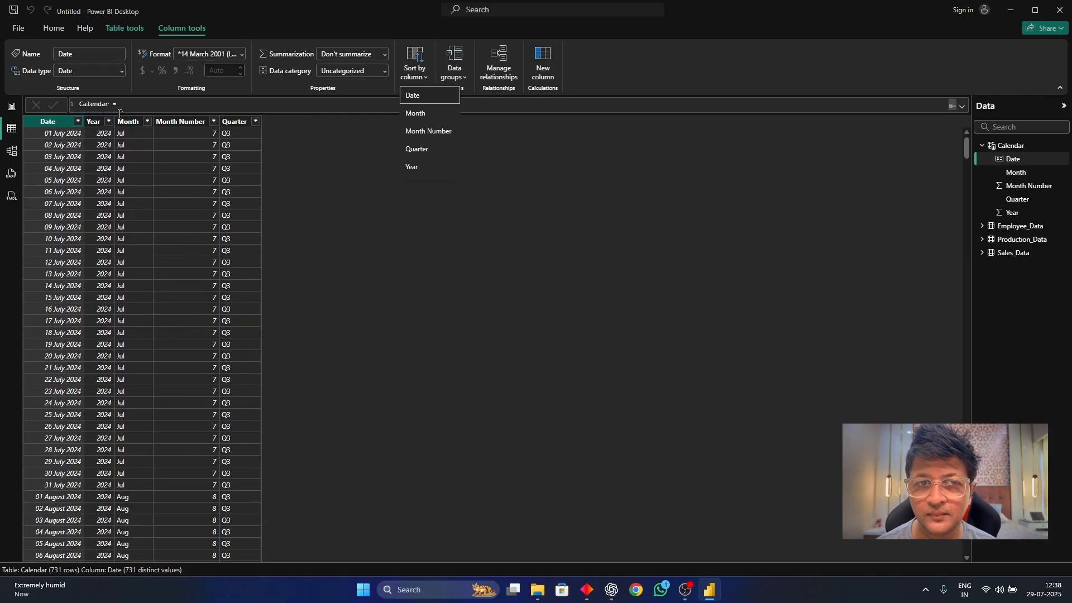
left_click(78, 121)
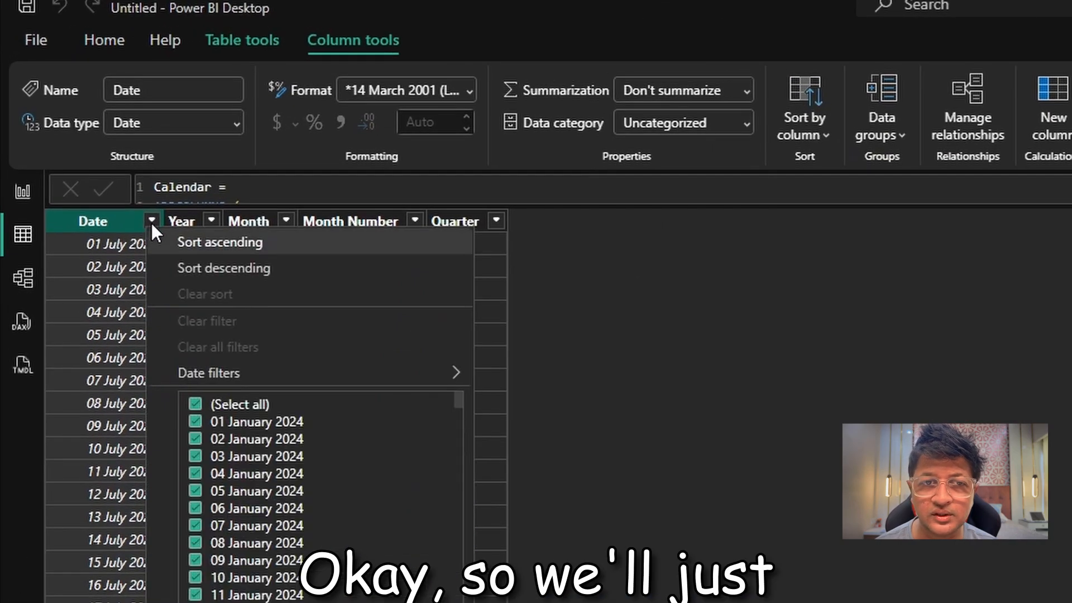
left_click(226, 245)
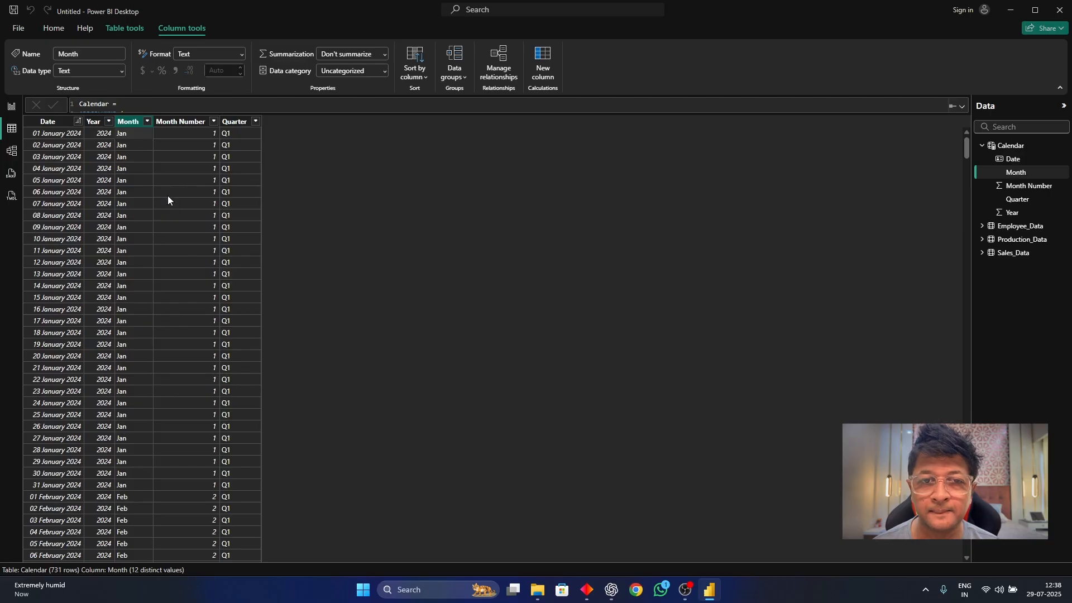
scroll(169, 196, "down", 20)
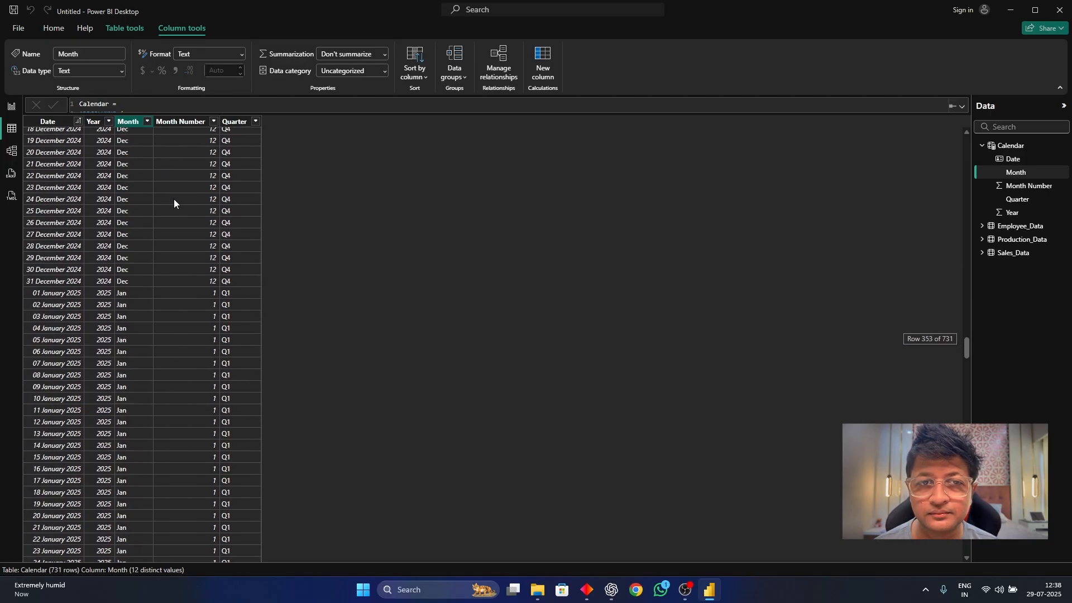
scroll(183, 212, "down", 15)
scroll(188, 207, "up", 20)
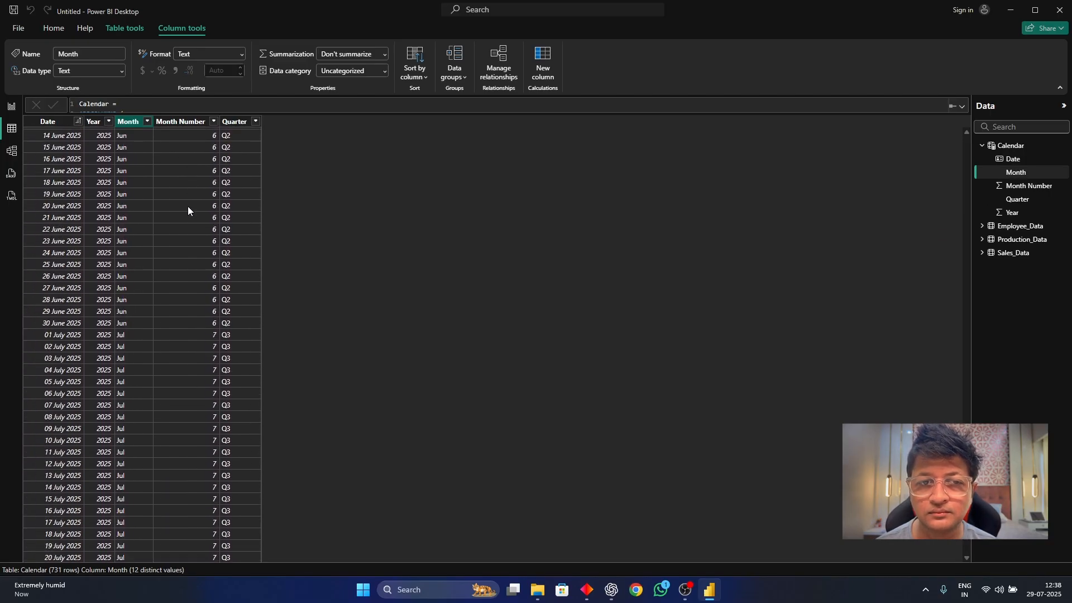
scroll(187, 206, "up", 20)
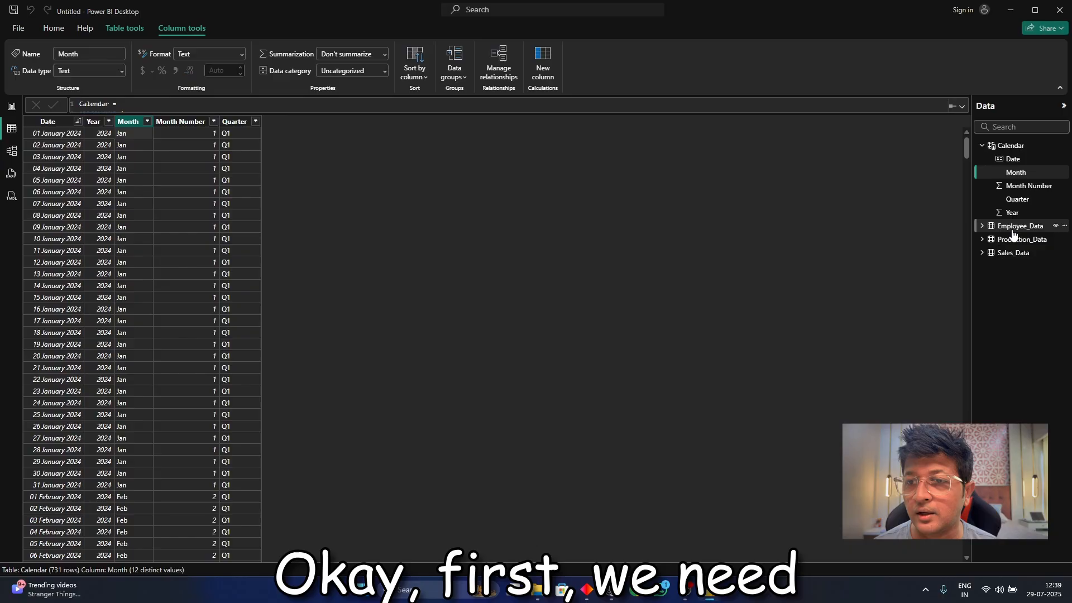
Review the Employee_Data and Production_Data tables, and check the data type of the Production date column.
left_click(1013, 227)
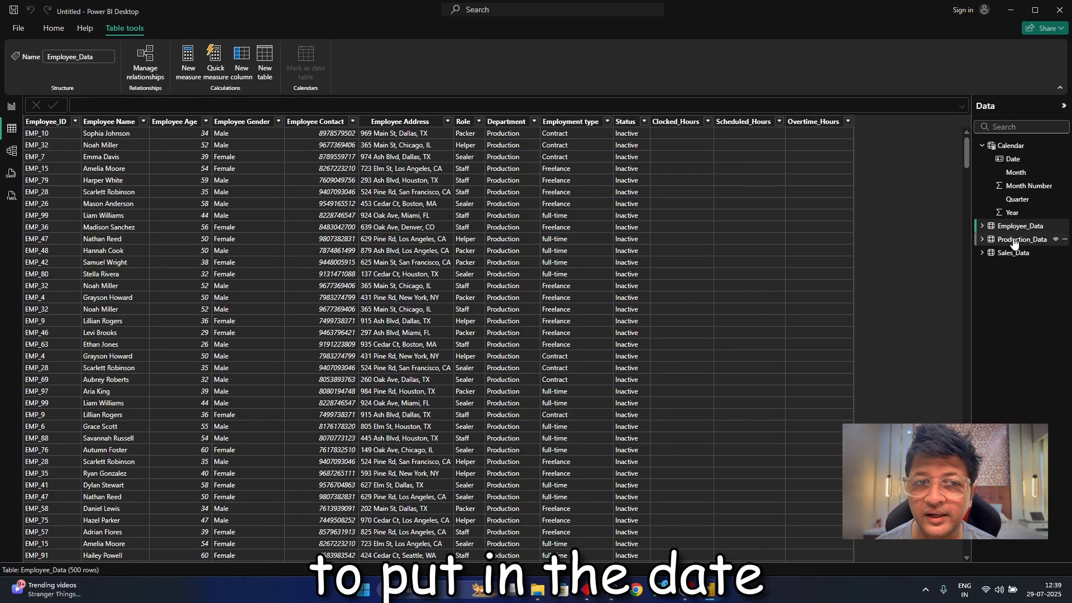
left_click(1015, 242)
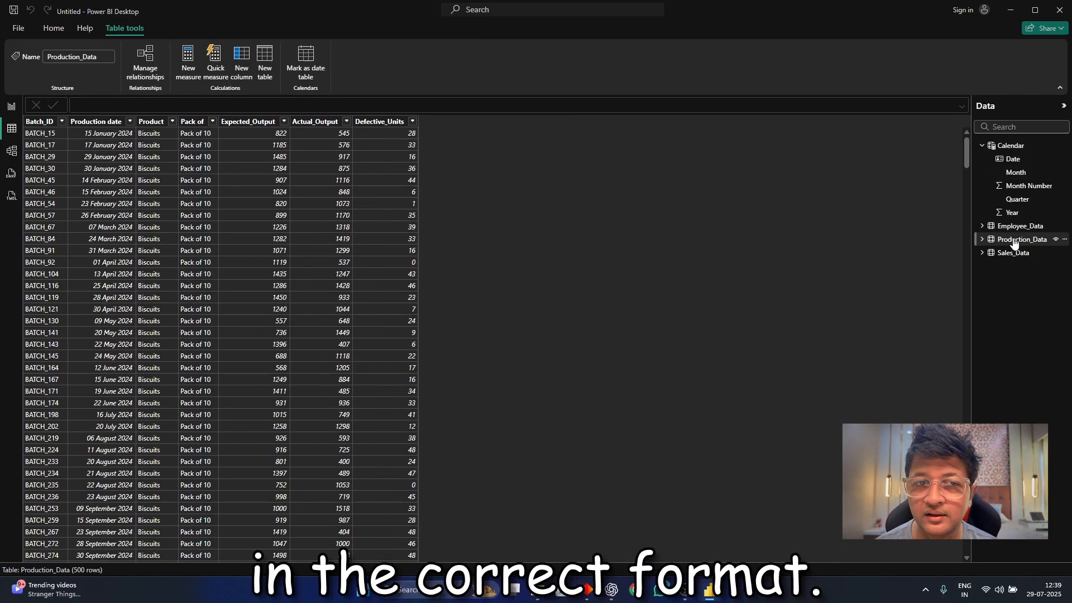
left_click(102, 123)
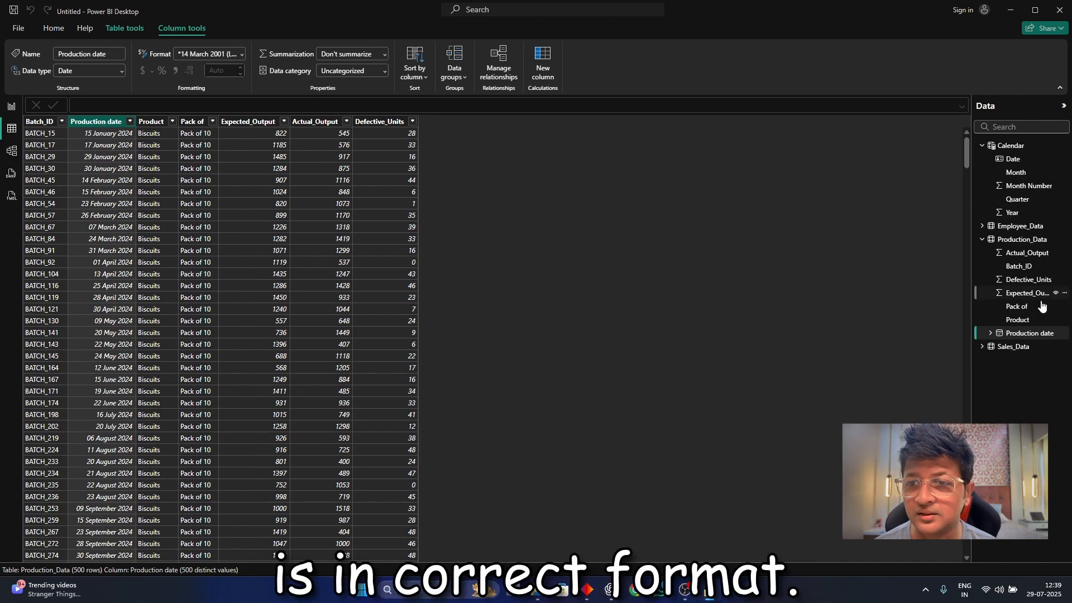
Change the data type of the Sales_Data table's Date column to Date.
left_click(982, 347)
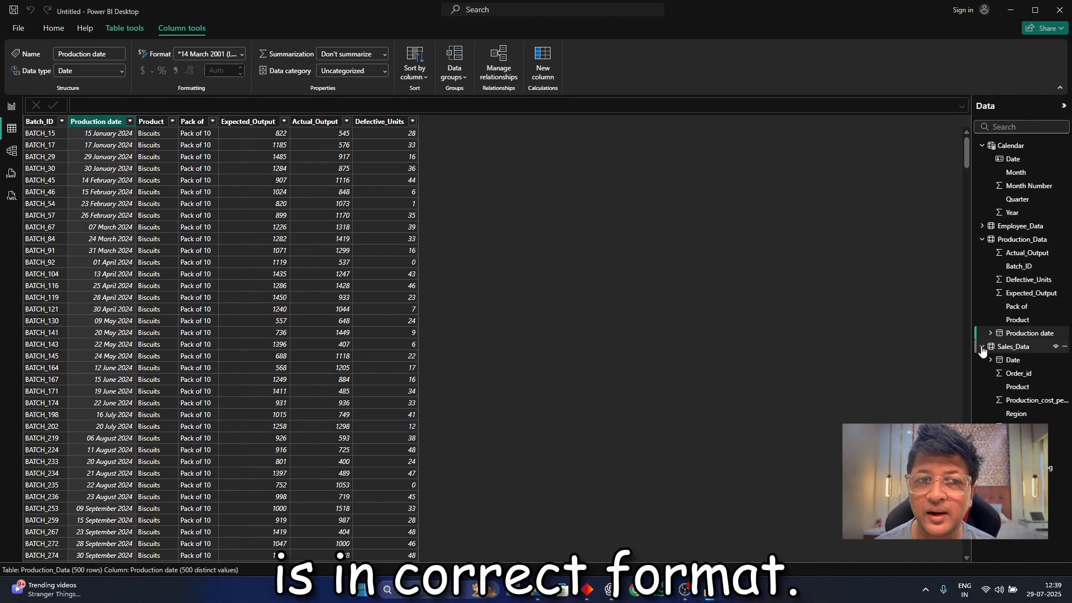
left_click(1025, 360)
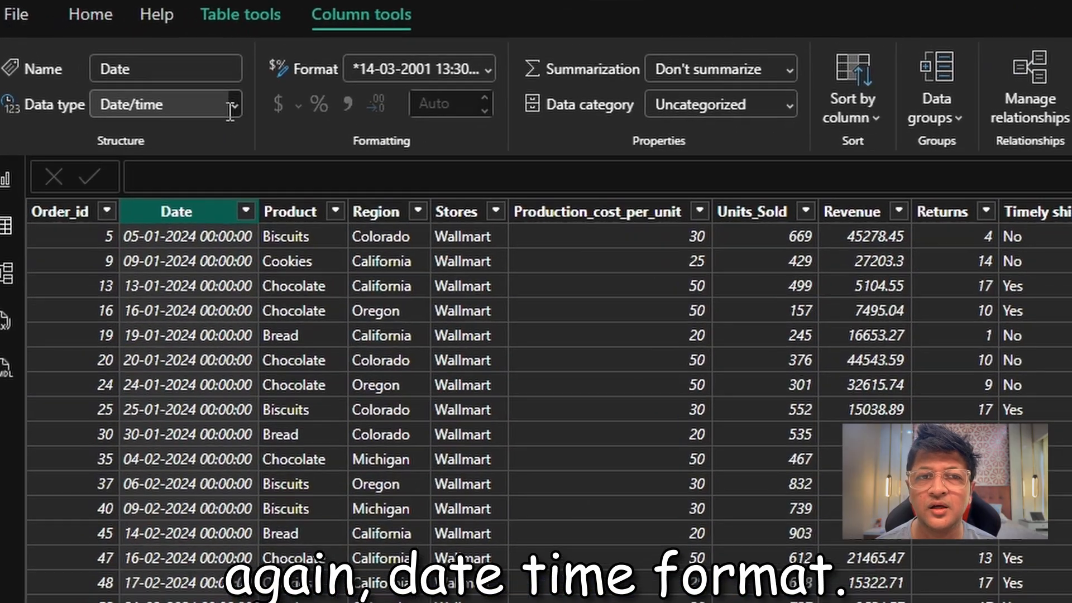
left_click(121, 72)
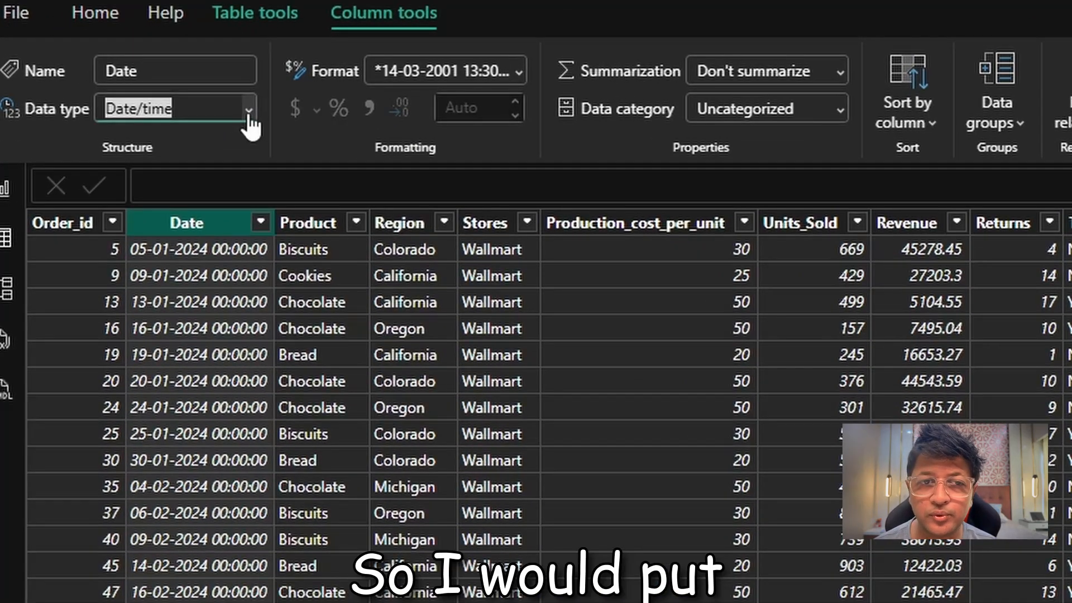
left_click(249, 115)
left_click(215, 289)
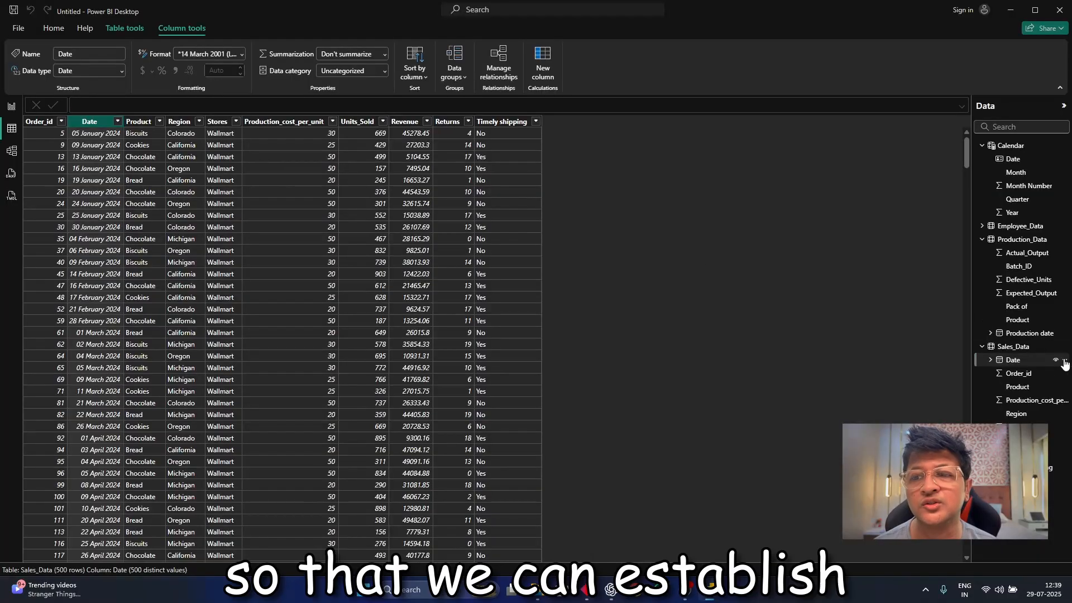
Create an active one-to-one relationship from Calendar's Date to Sales_Data's Date with cross-filtering in both directions, and move the Calendar card farther from Sales_Data.
left_click(13, 152)
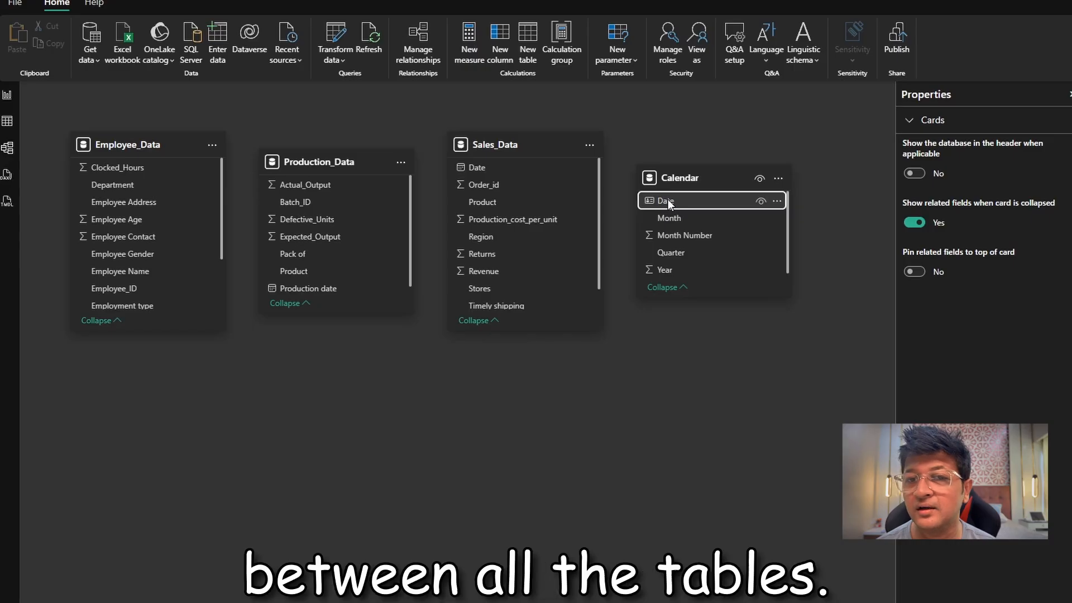
left_click_drag(667, 200, 532, 170)
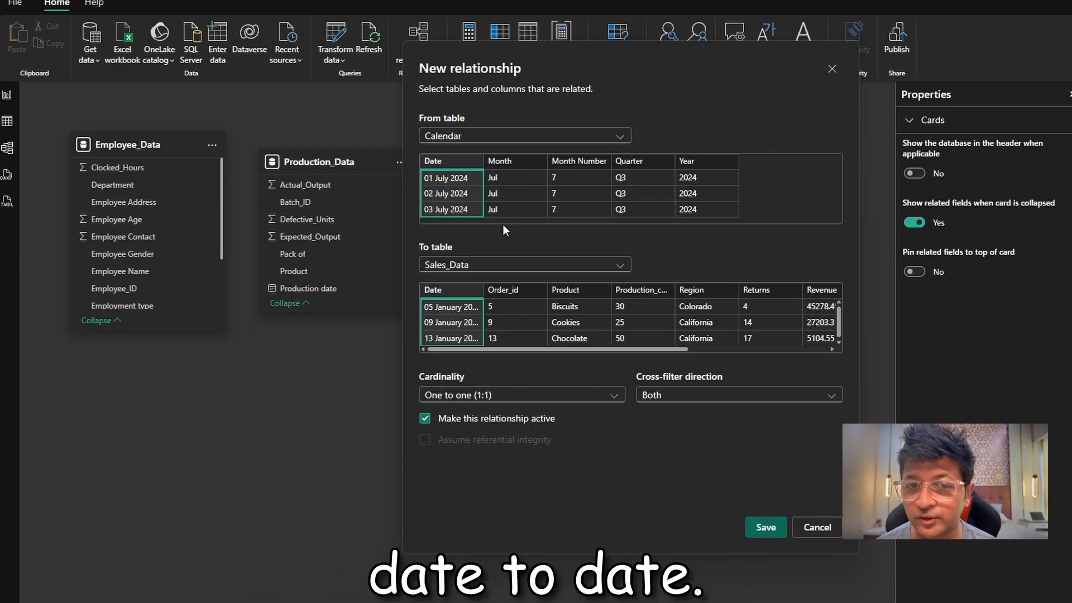
left_click(771, 531)
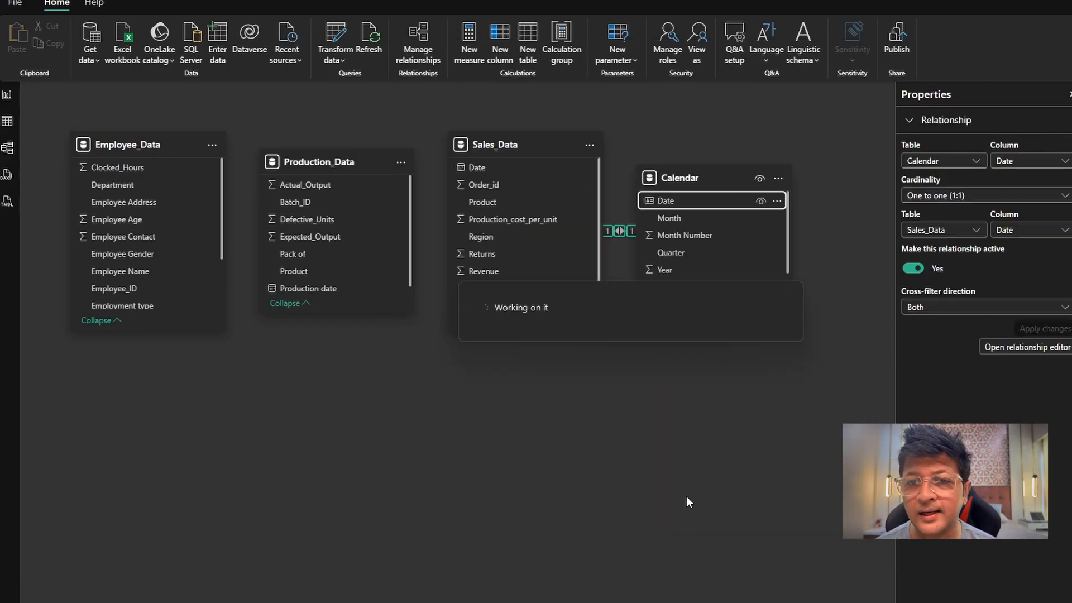
left_click_drag(708, 170, 799, 173)
left_click(797, 172)
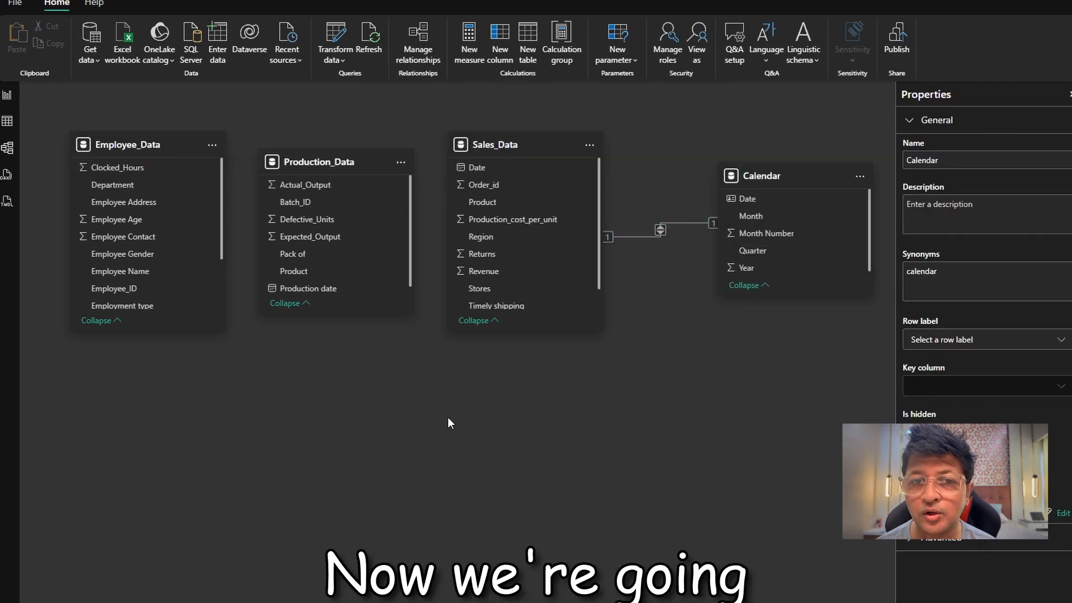
Create an active one-to-one relationship from Calendar's Date to Production_Data's Production date, with cross-filtering in both directions.
left_click(448, 417)
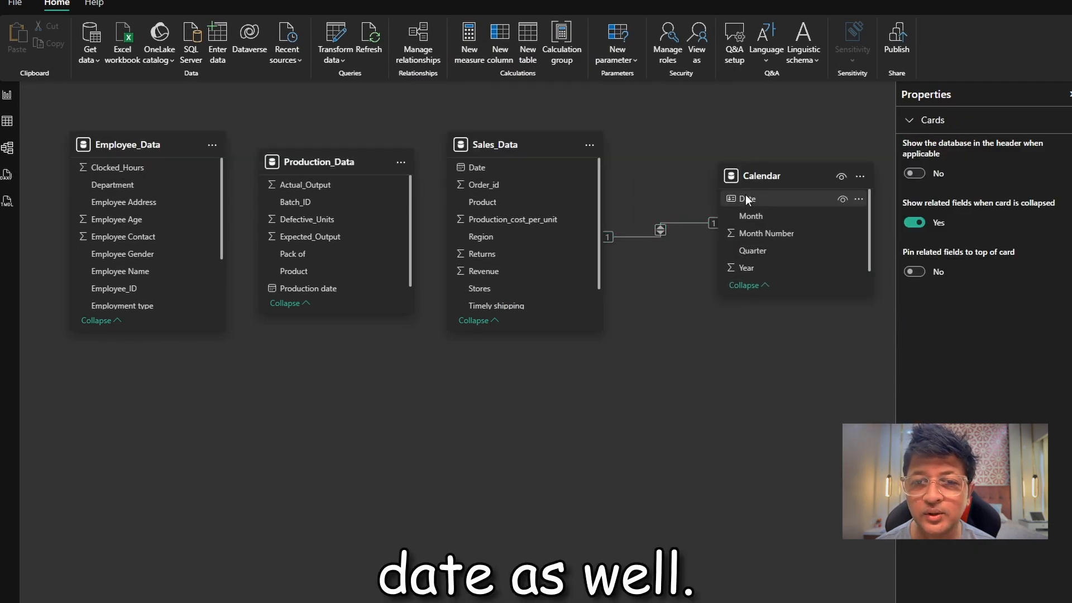
left_click_drag(745, 195, 337, 282)
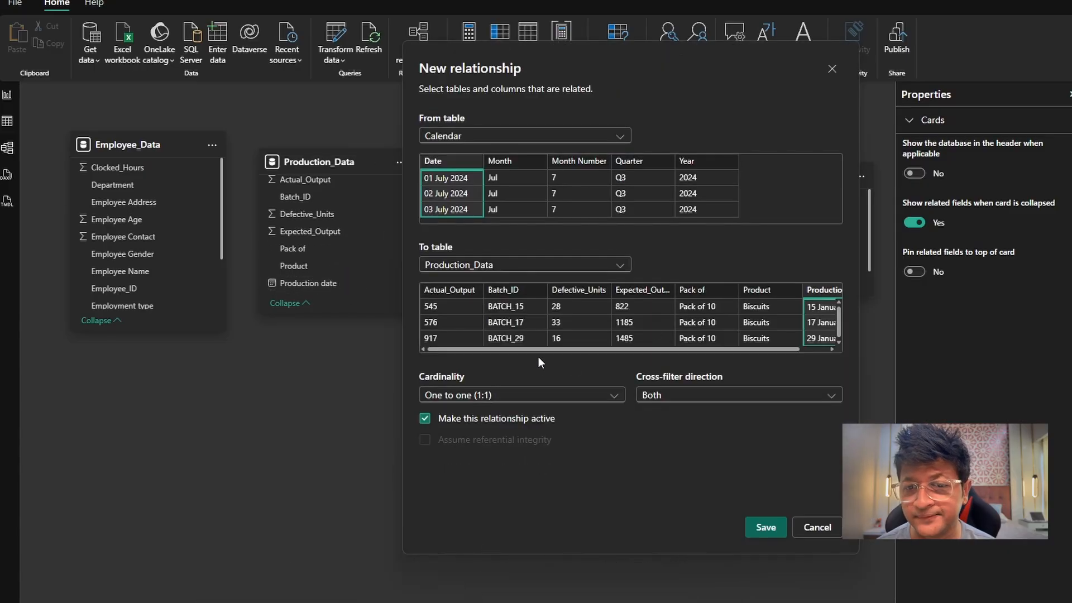
left_click_drag(536, 349, 625, 361)
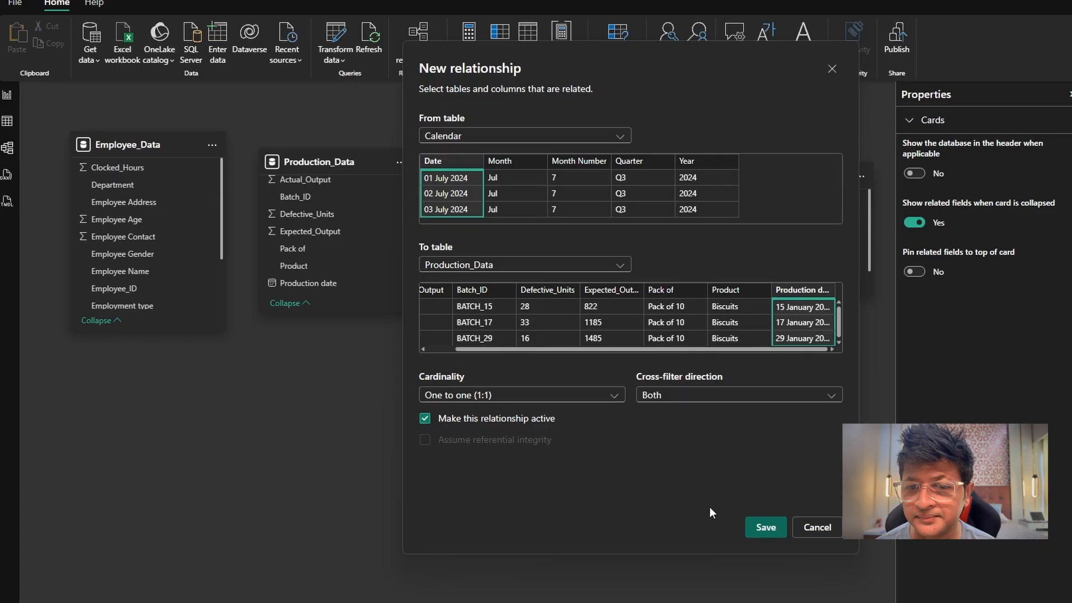
left_click(755, 527)
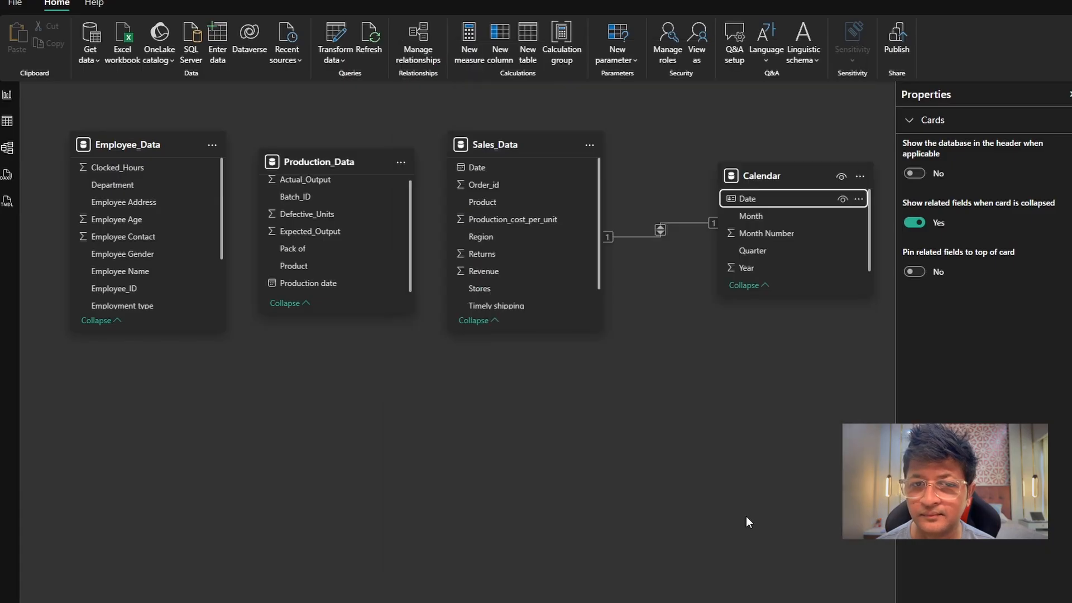
Rearrange the model diagram with Production_Data below Calendar, Sales_Data nearer to Employee_Data, and Calendar level with them.
left_click_drag(366, 163, 751, 446)
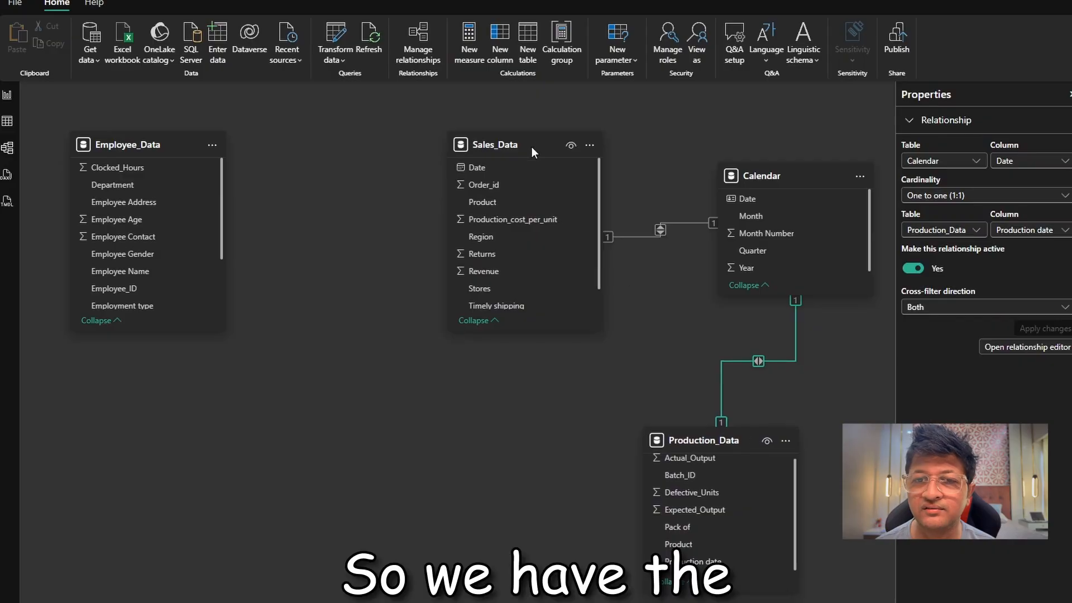
left_click_drag(532, 146, 424, 135)
left_click_drag(802, 177, 731, 140)
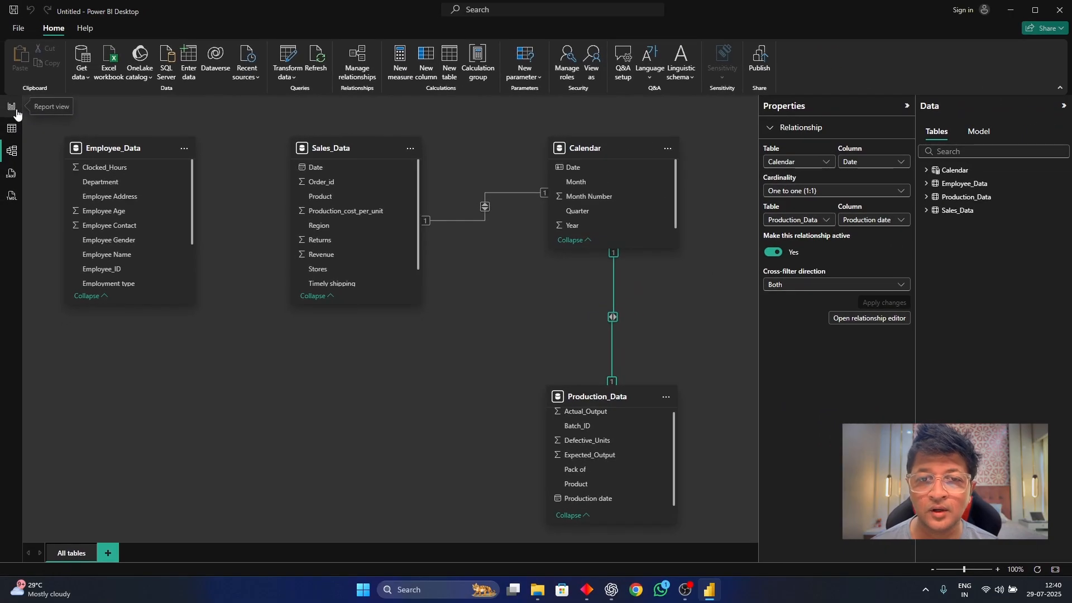
Return to the report and open the Power Query Editor on the Employee_Data query.
left_click(16, 113)
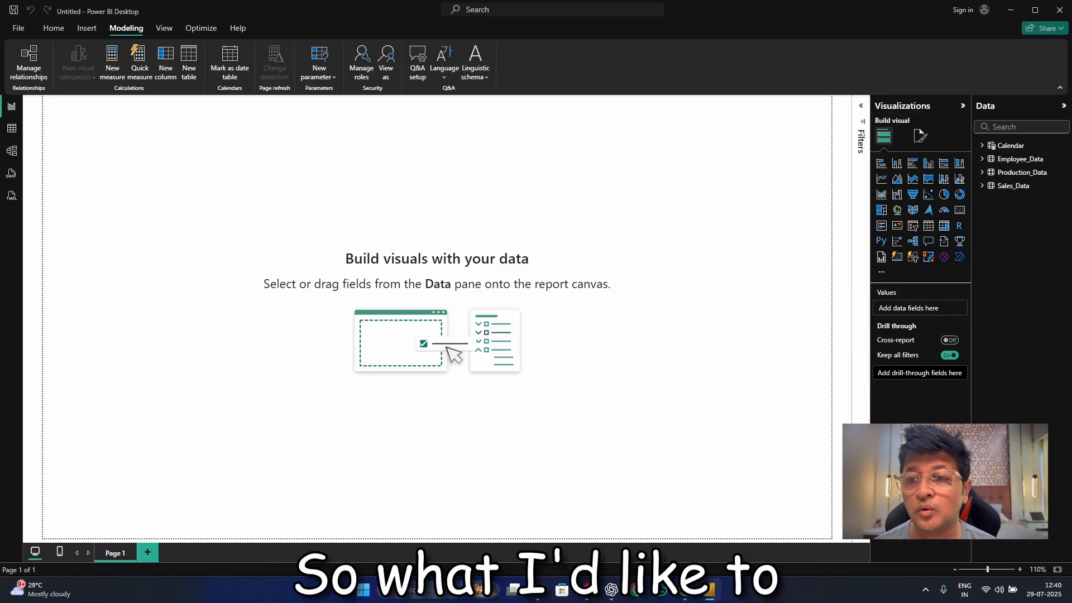
left_click(62, 31)
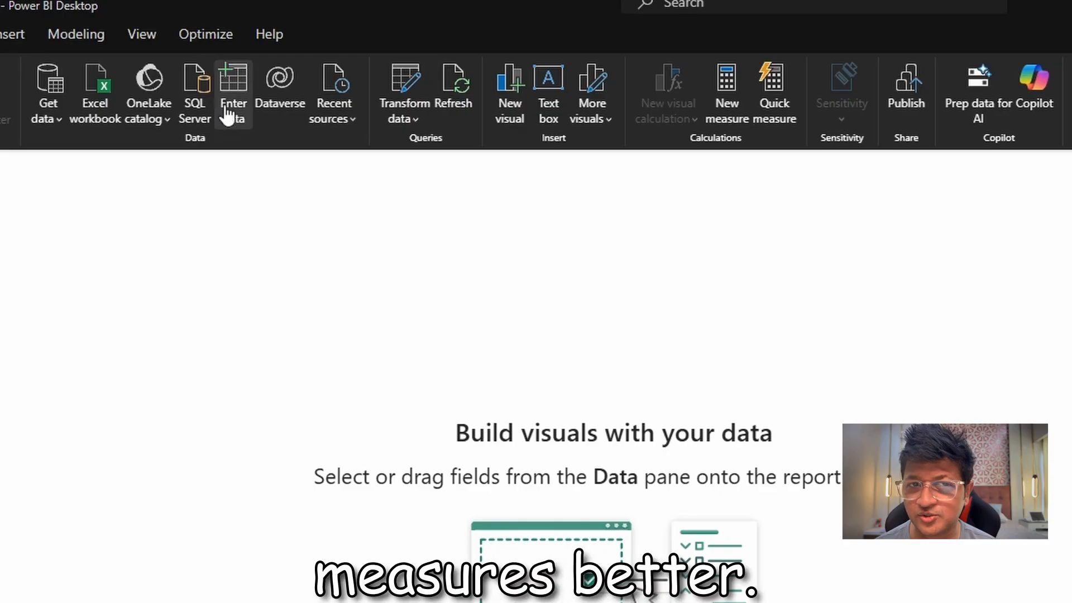
left_click(400, 81)
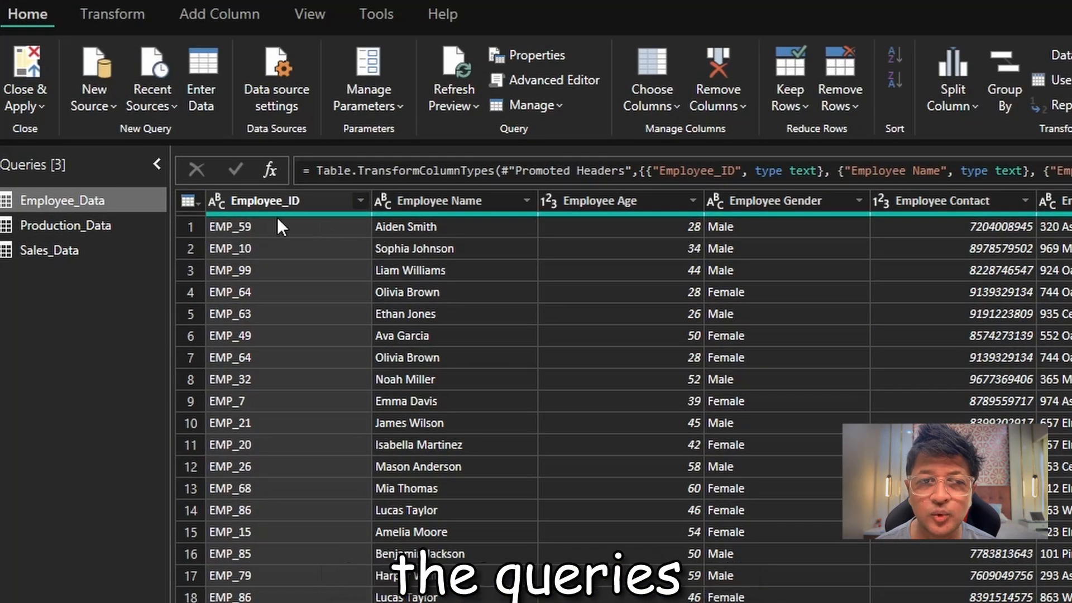
mouse_move(226, 214)
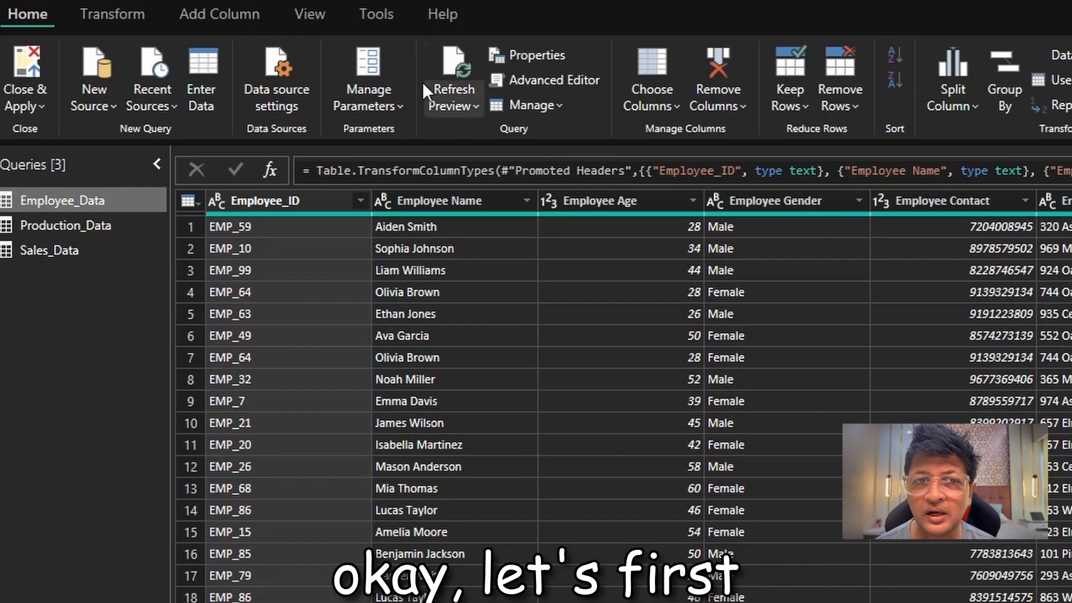
Inspect the Employee_Data query's column distribution and column profile, hide both, and review the data types of its remaining columns.
left_click(320, 14)
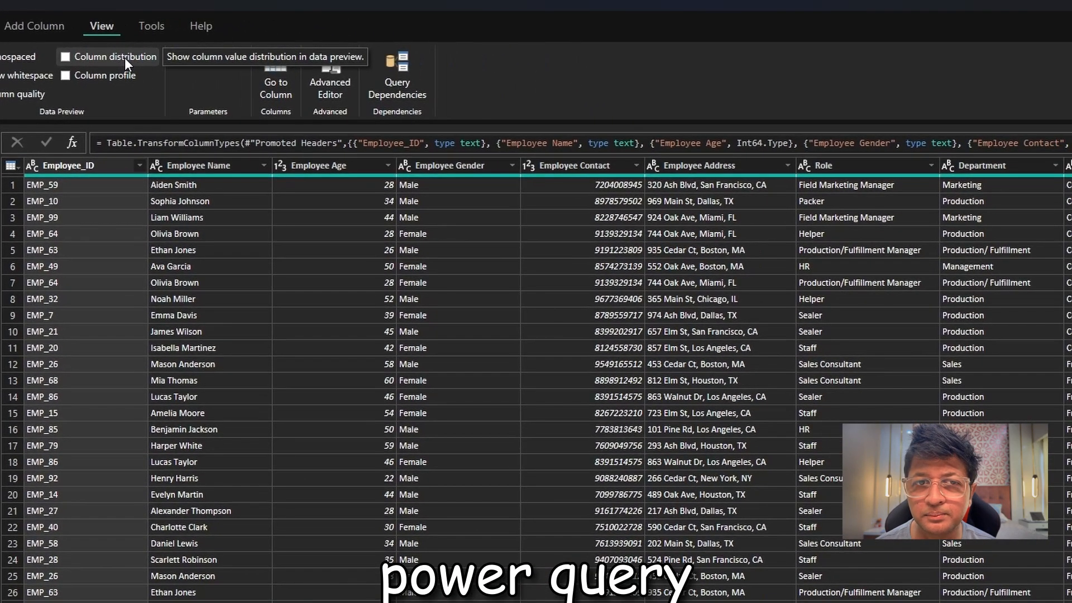
left_click(341, 56)
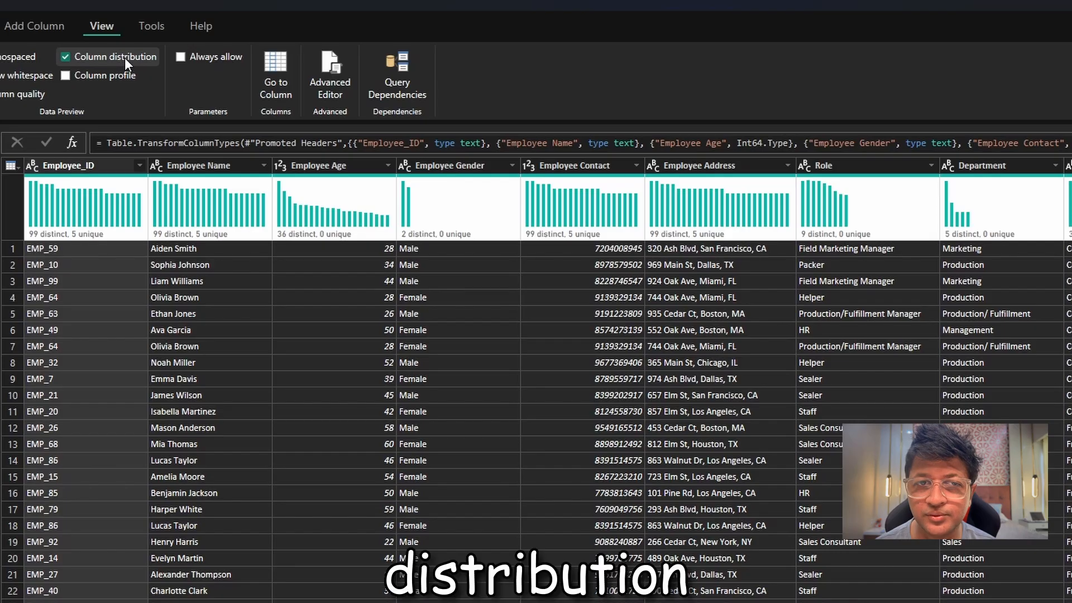
left_click(122, 72)
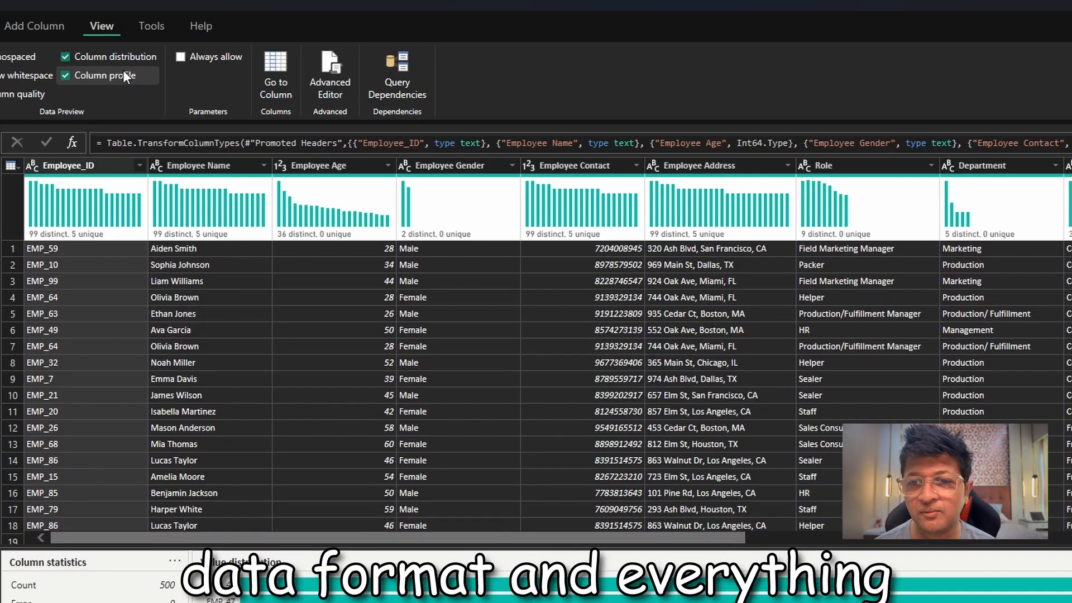
left_click(69, 75)
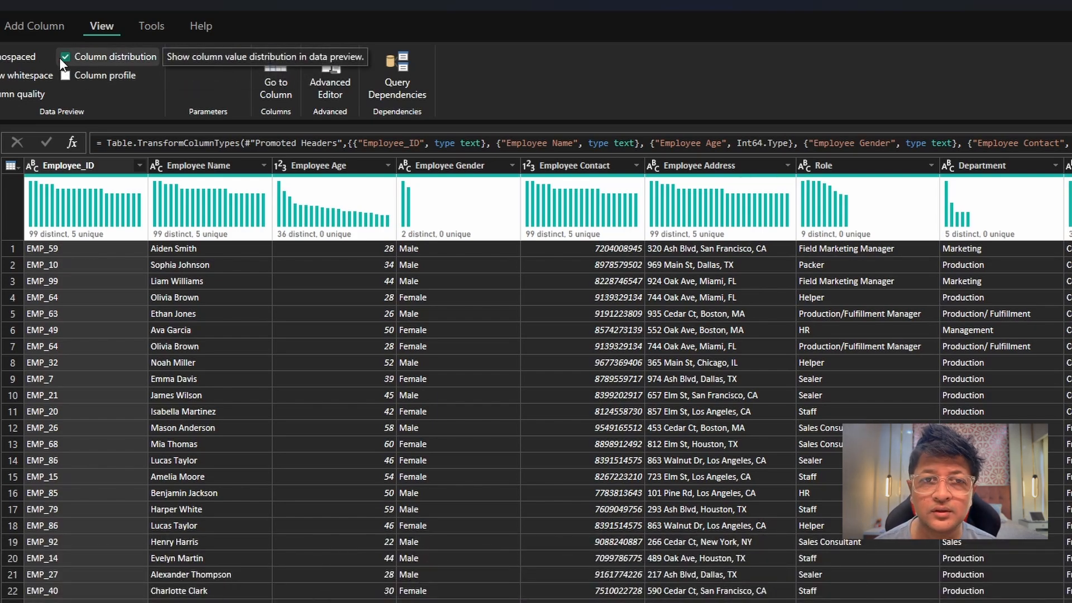
left_click(65, 57)
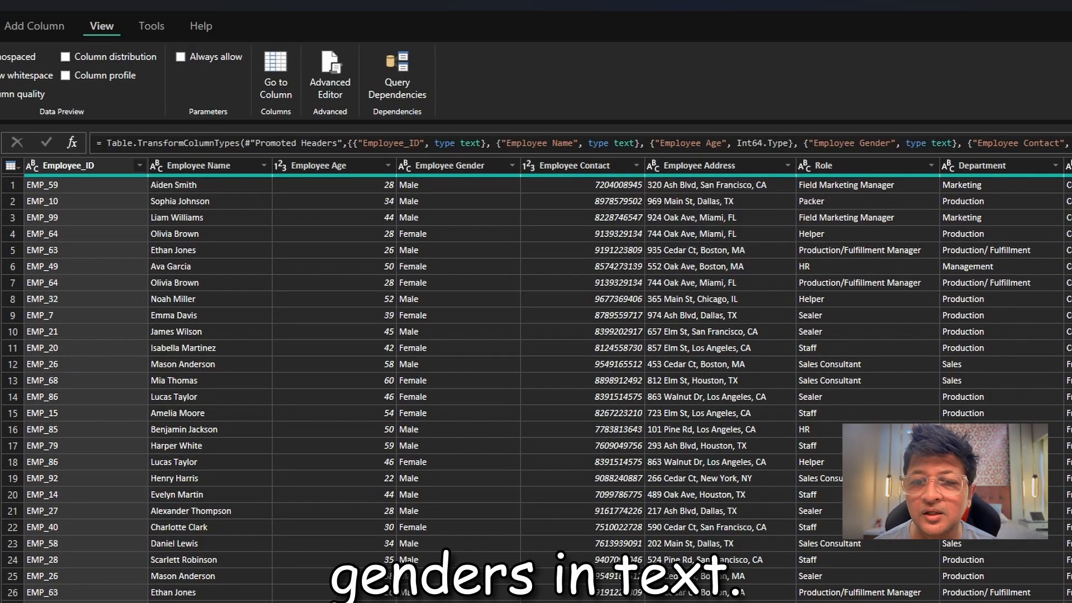
scroll(547, 381, "right", 5)
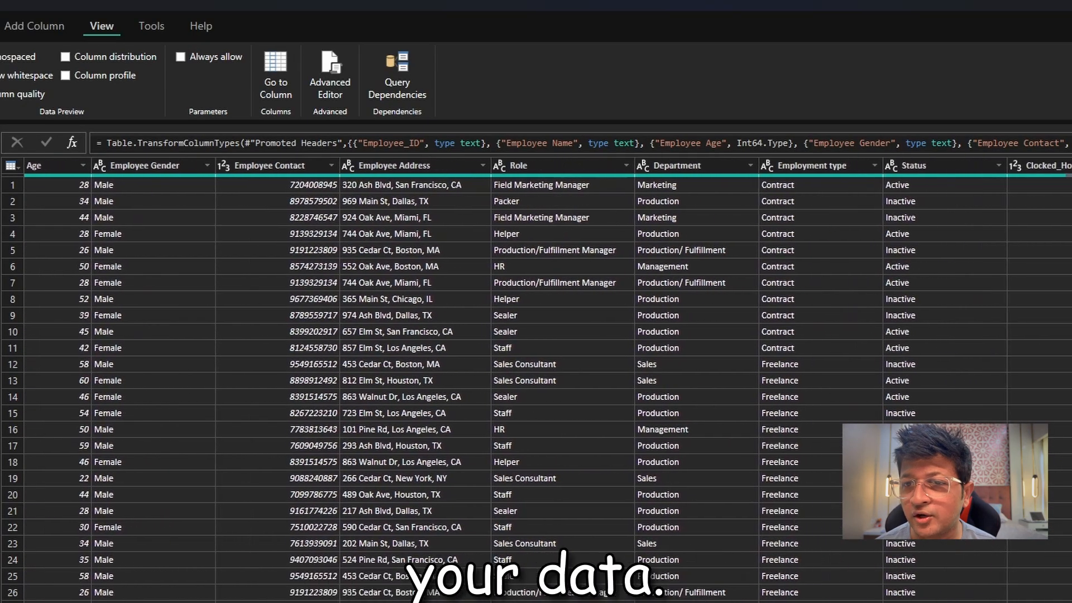
Review Employee_Data's remaining columns and inspect the distinct values of Clocked_Hours without applying a filter.
scroll(520, 278, "right", 2)
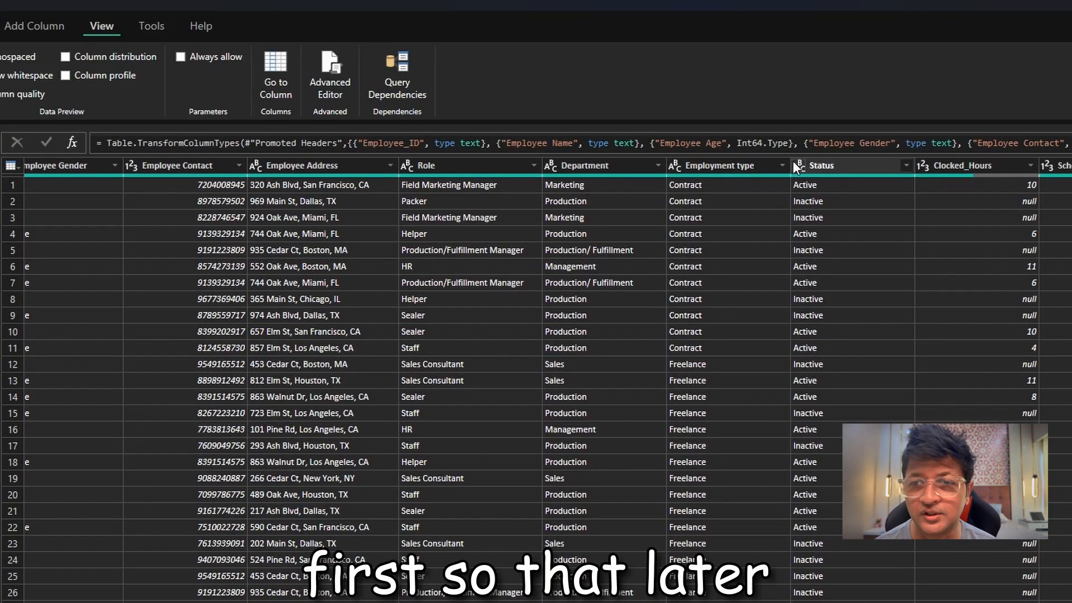
scroll(536, 380, "right", 3)
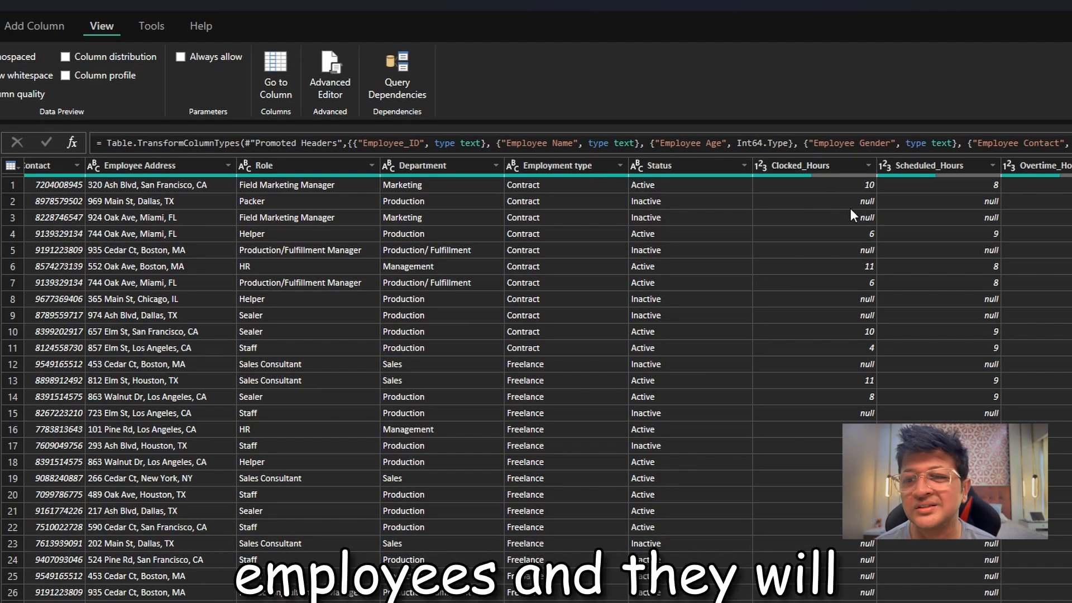
left_click(870, 164)
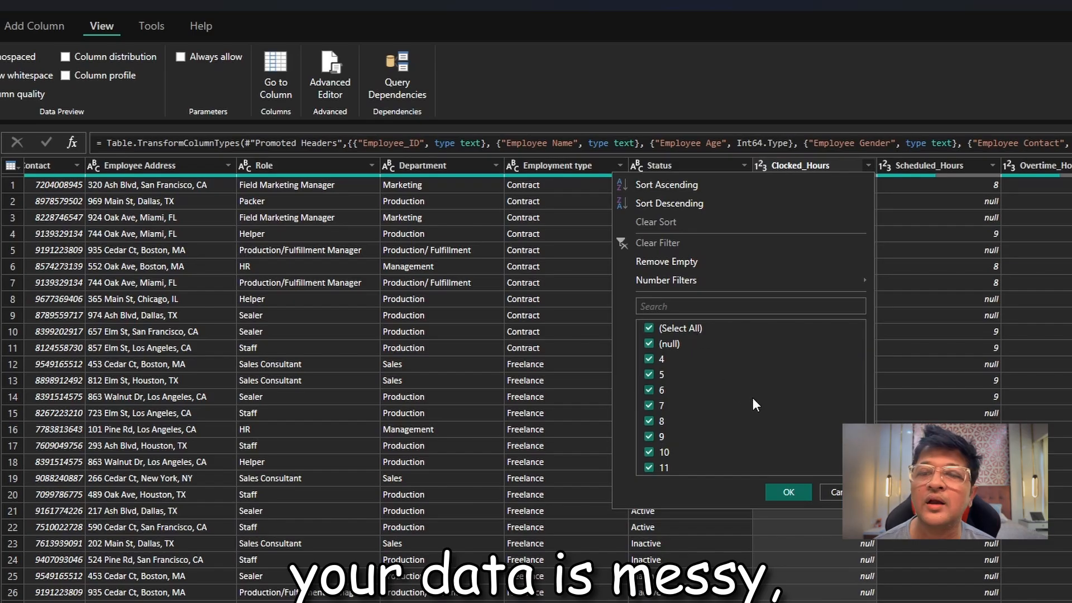
left_click(846, 492)
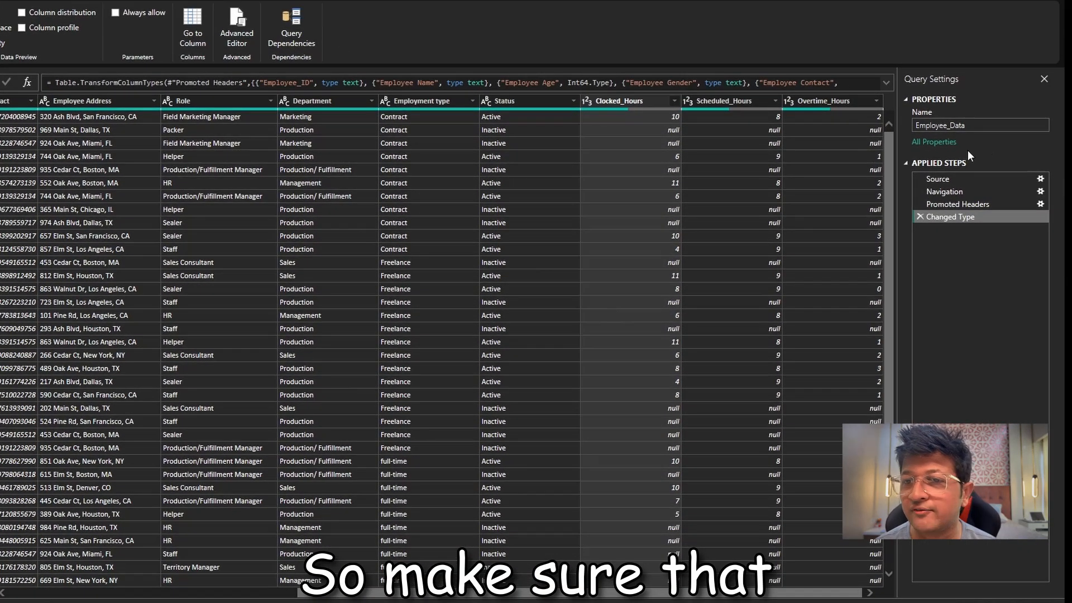
Review the Employee_Data query at its Source, Navigation, Promoted Headers and Changed Type applied steps, including its columns at the final step.
left_click(971, 177)
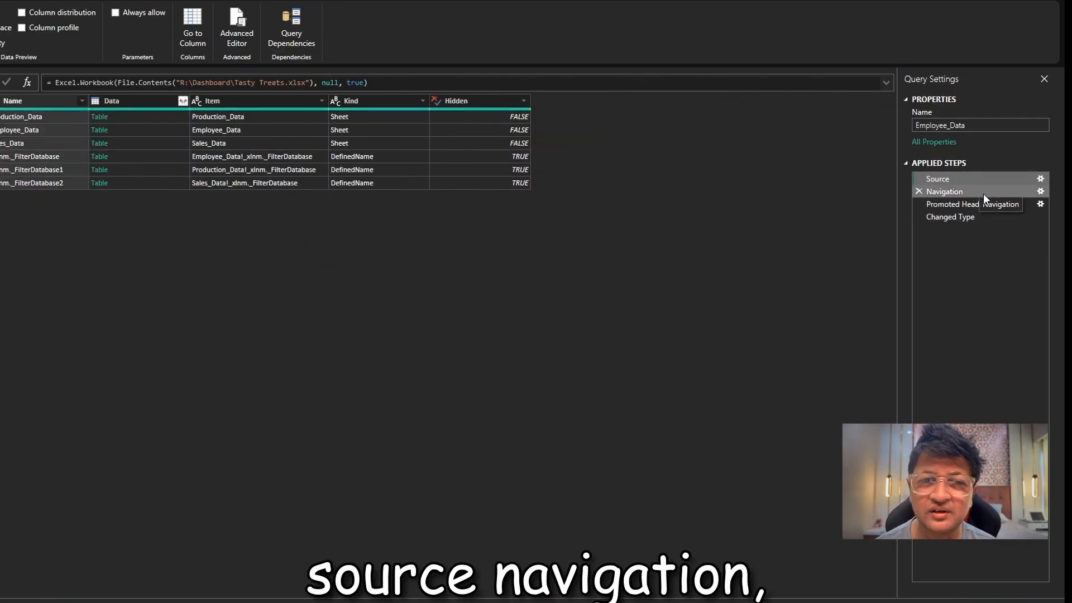
left_click(984, 195)
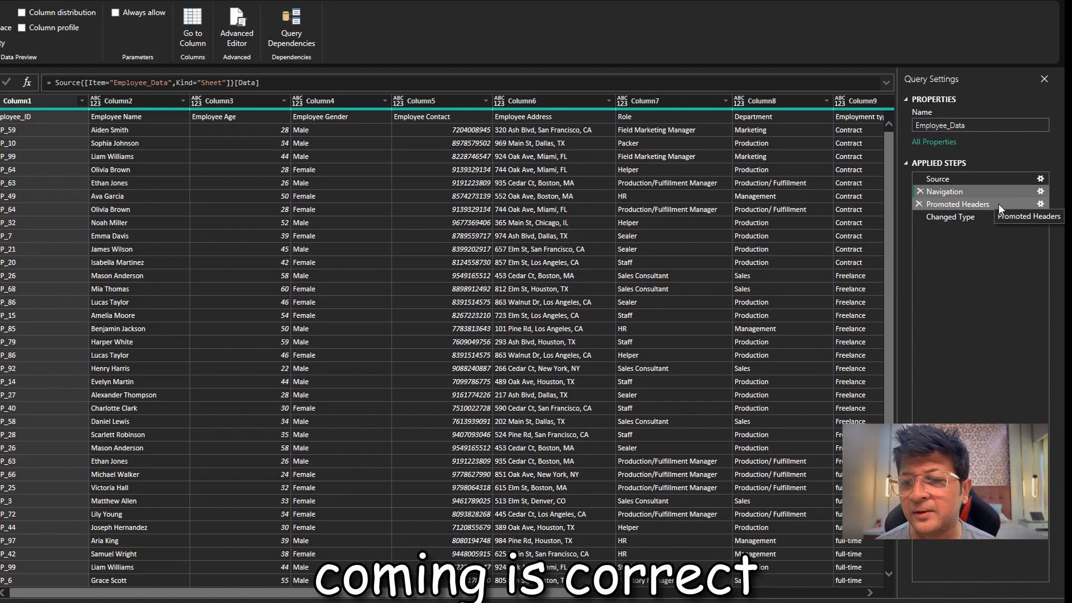
left_click(998, 203)
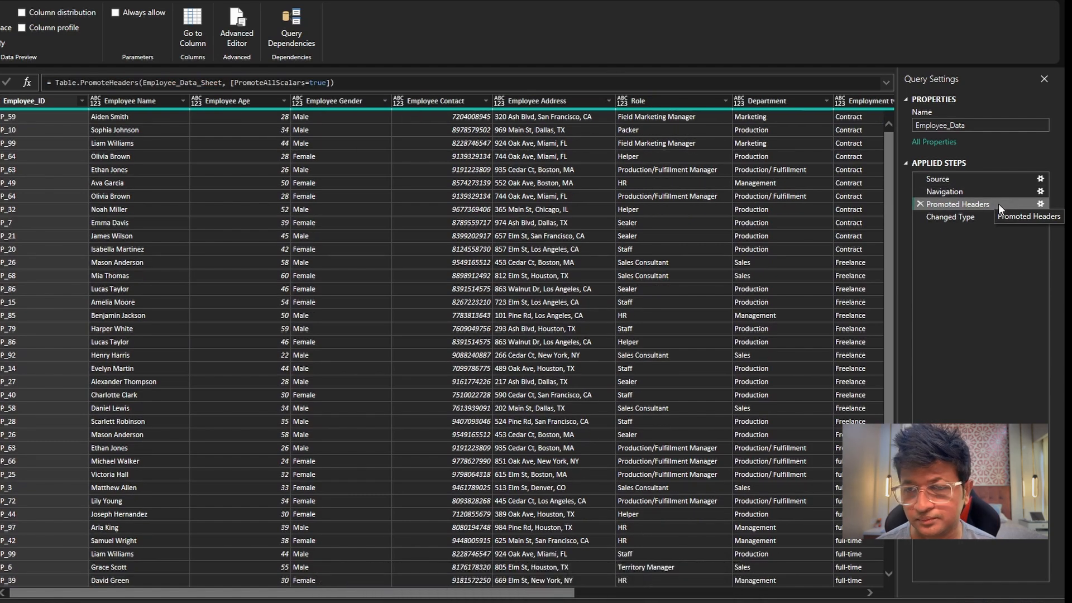
left_click(990, 219)
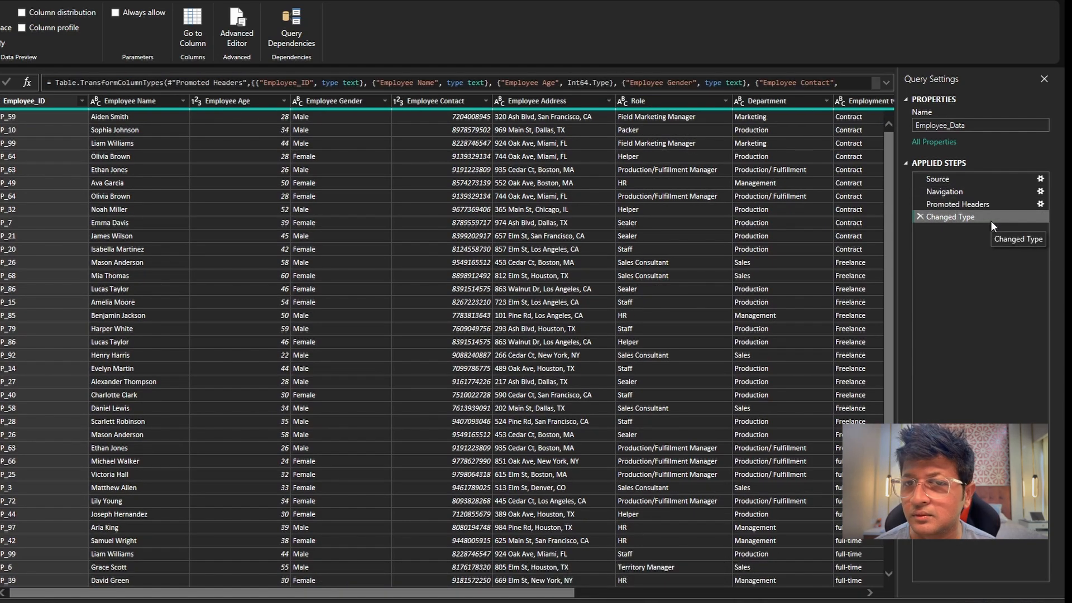
left_click_drag(499, 595, 798, 600)
left_click_drag(593, 595, 302, 599)
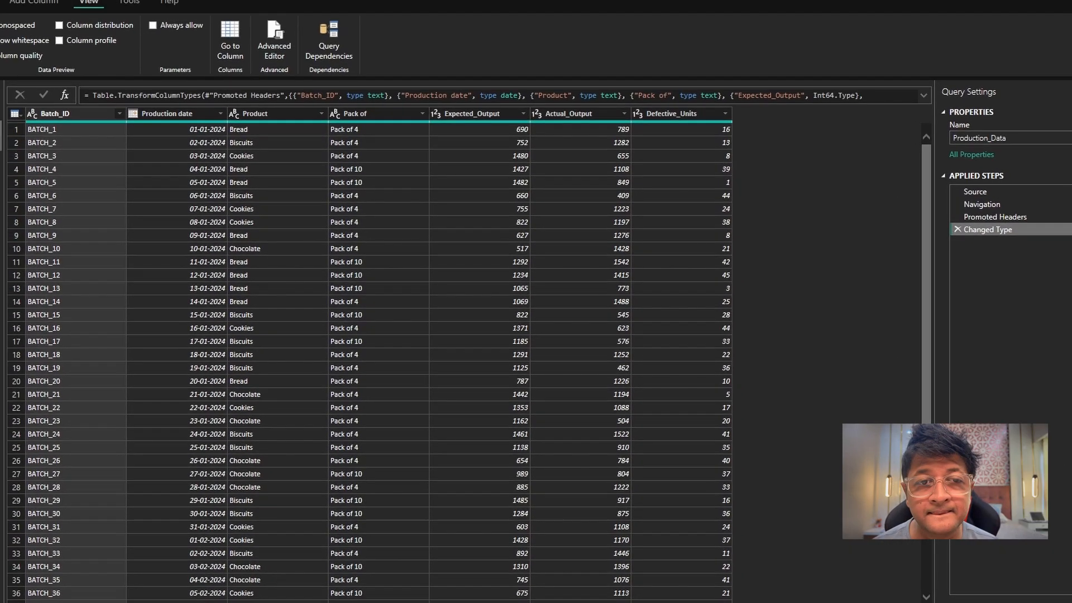
Examine the columns and data types of the Sales_Data, Employee_Data and Production_Data queries.
left_click(17, 168)
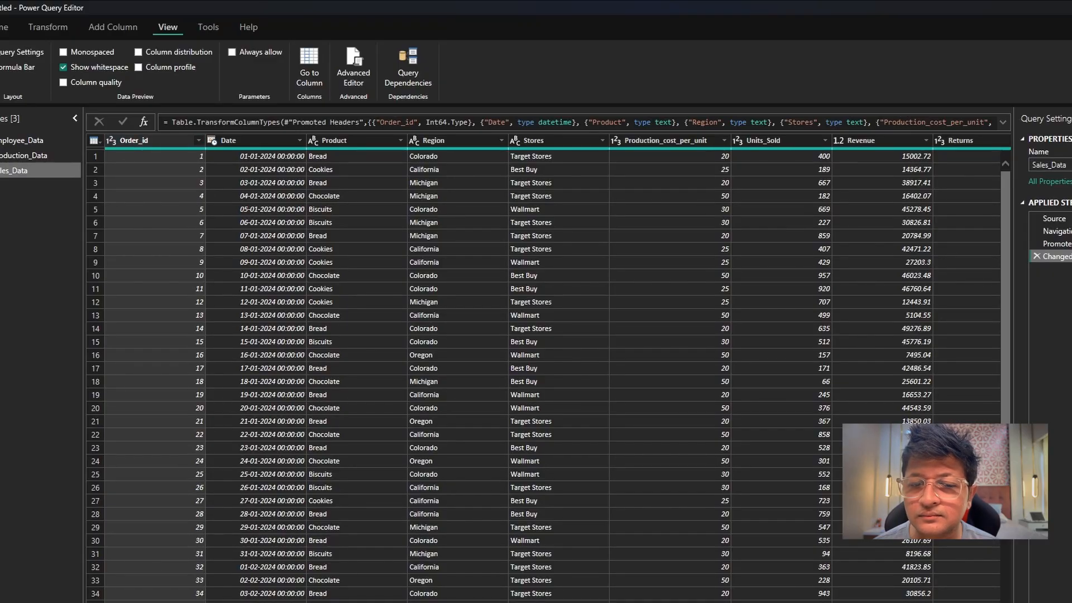
scroll(538, 368, "right", 5)
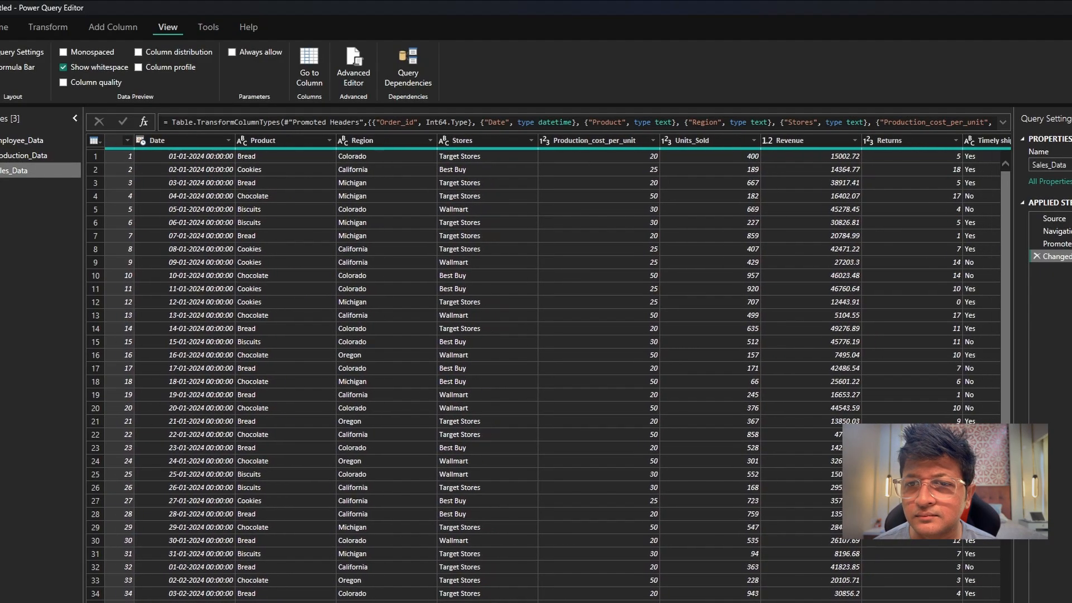
scroll(538, 368, "right", 1)
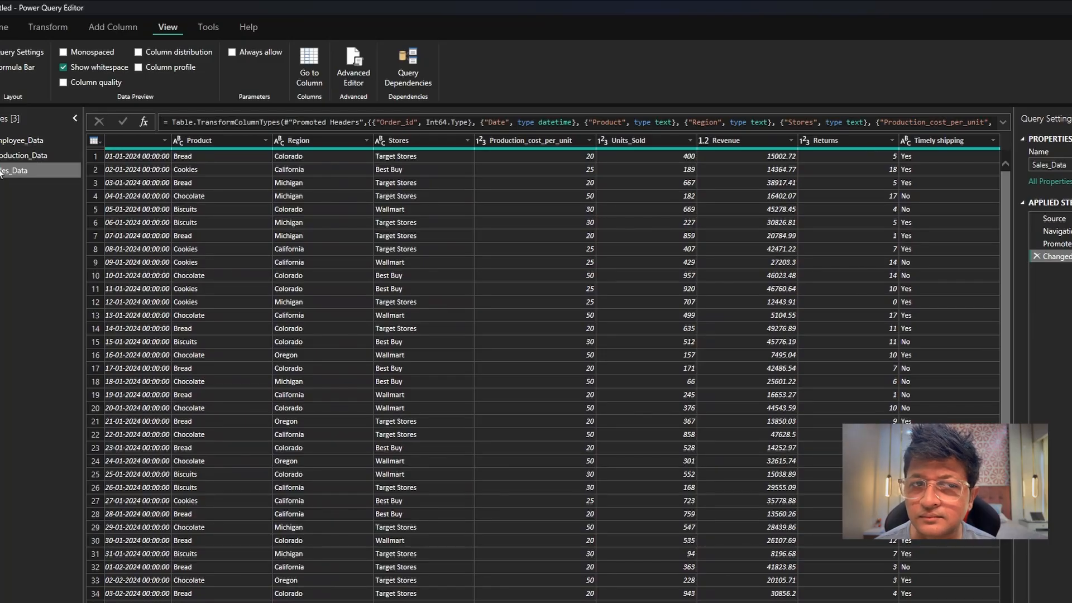
left_click(15, 143)
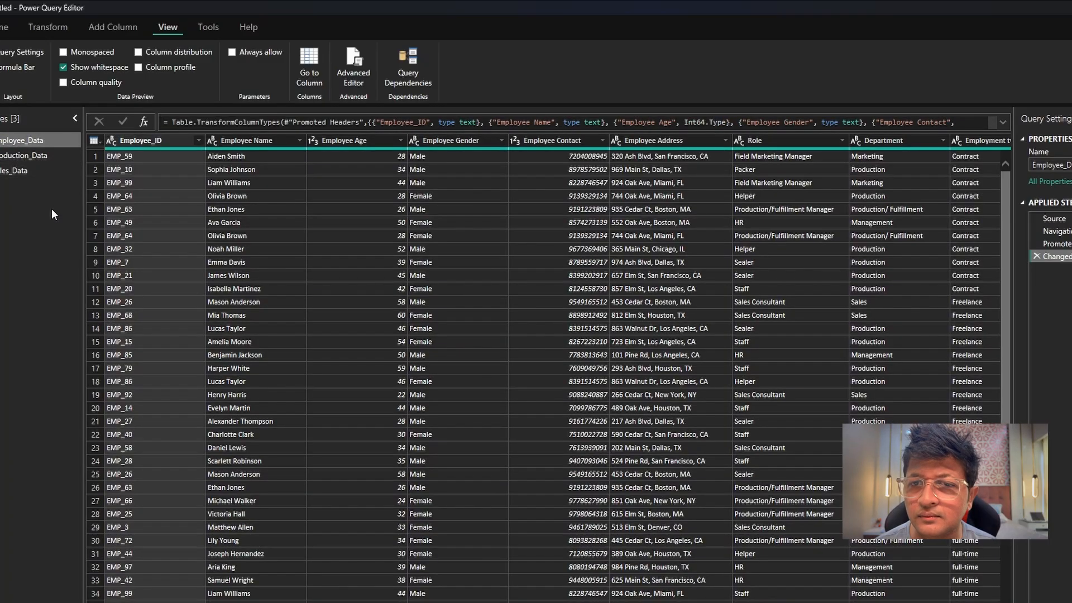
scroll(558, 368, "right", 5)
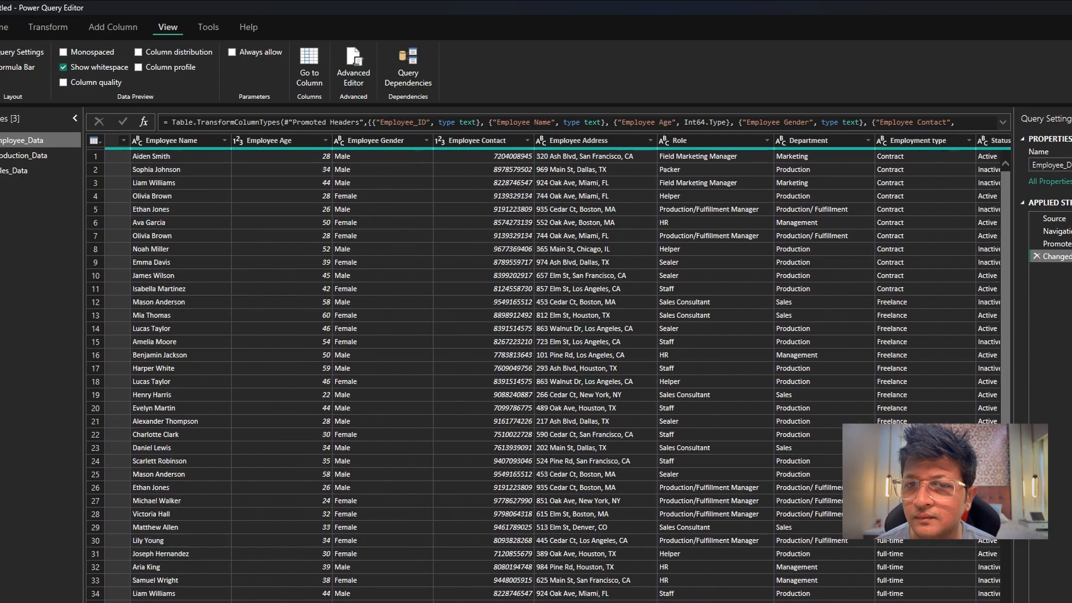
scroll(558, 369, "right", 1)
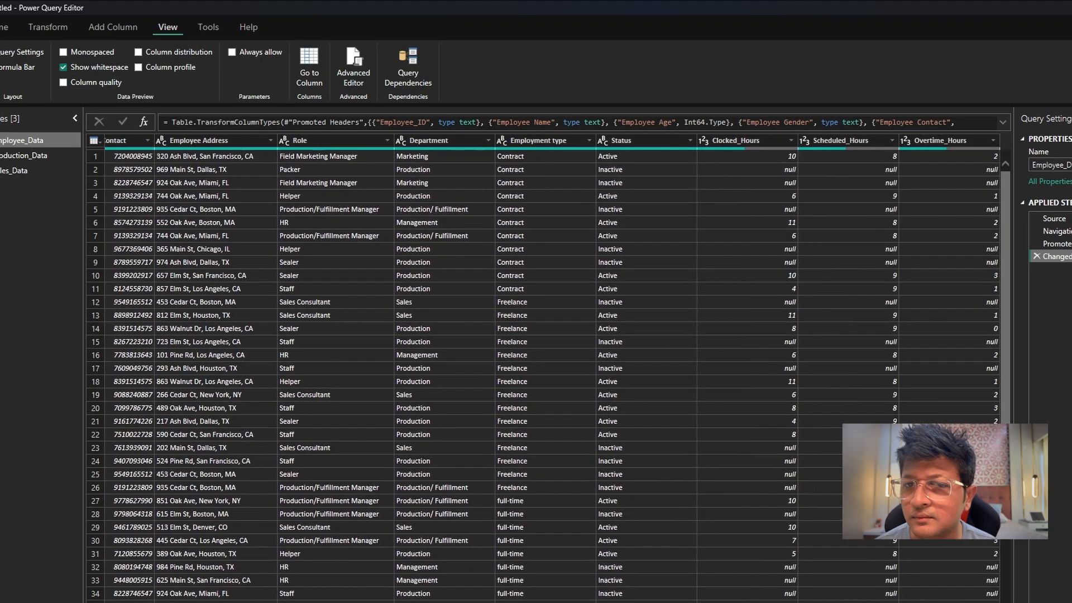
left_click(32, 158)
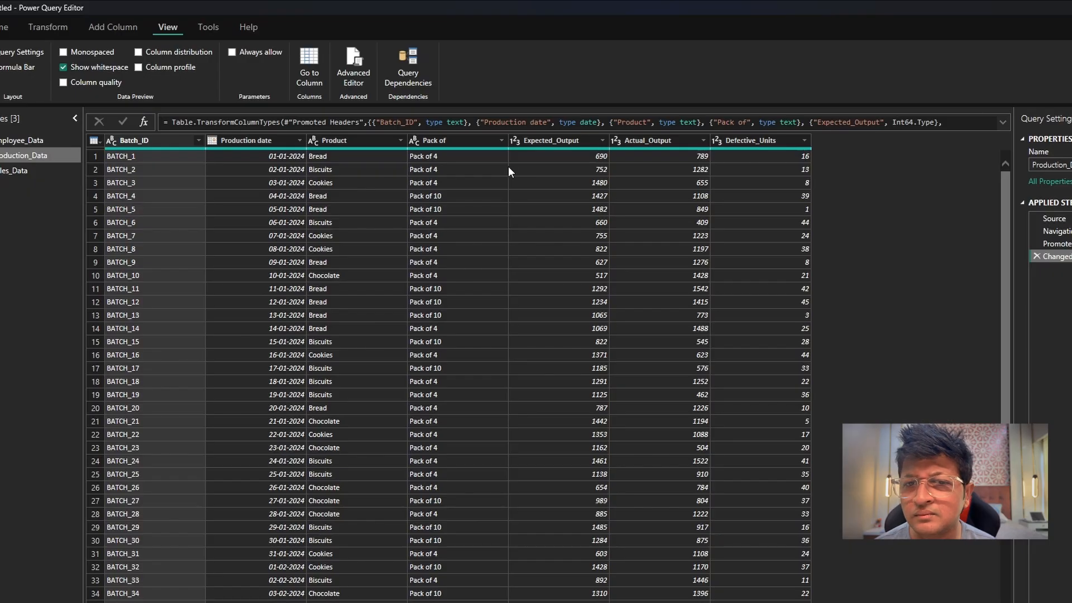
Change Sales_Data's Production_cost_per_unit to Fixed decimal number as a new step, and compare the data before and after that conversion.
left_click(47, 170)
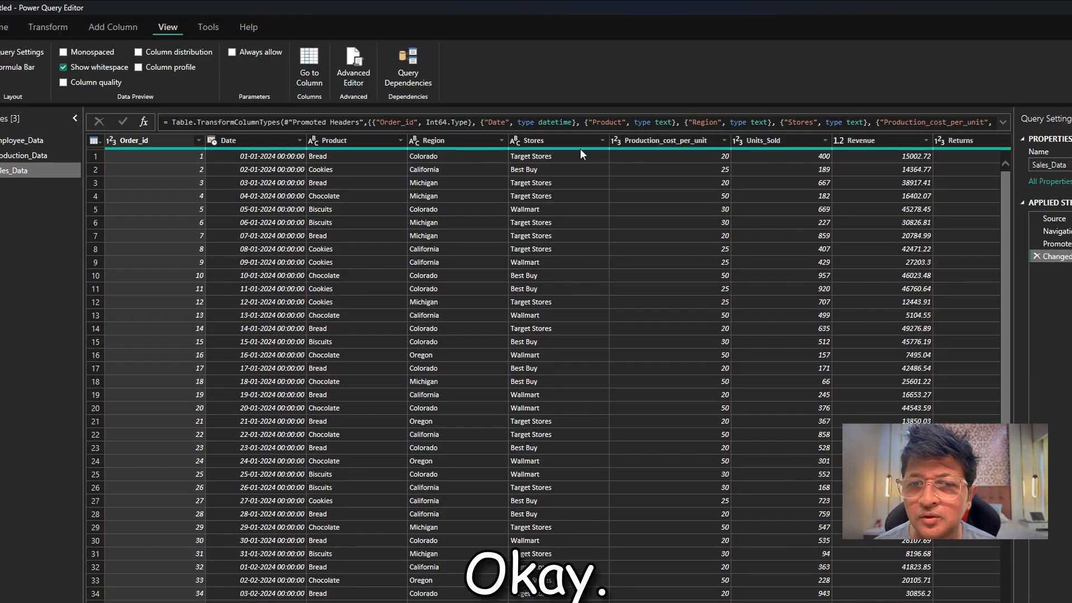
left_click(667, 137)
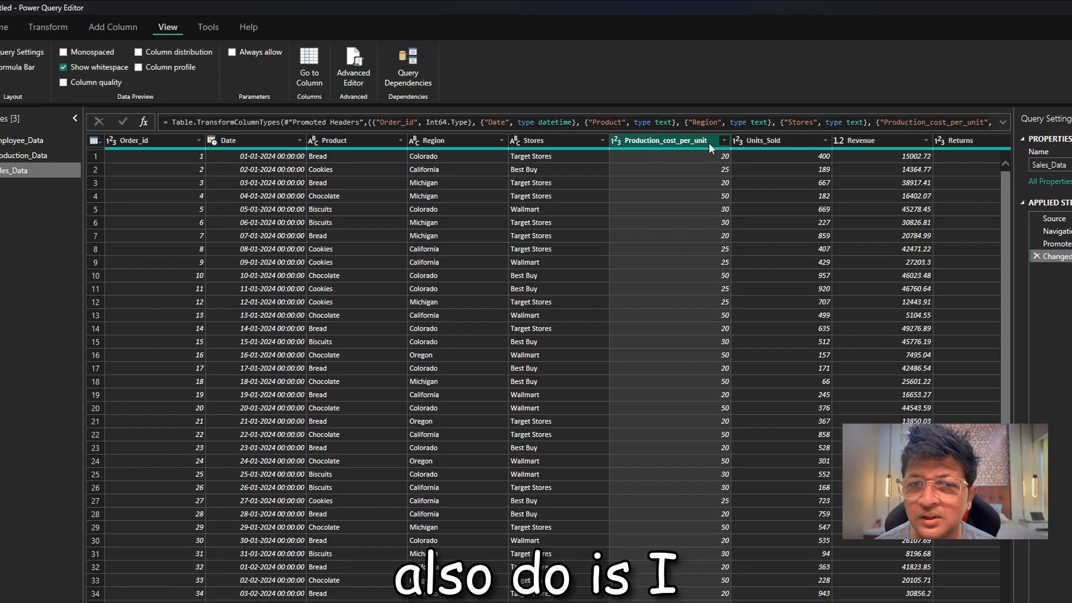
left_click(618, 140)
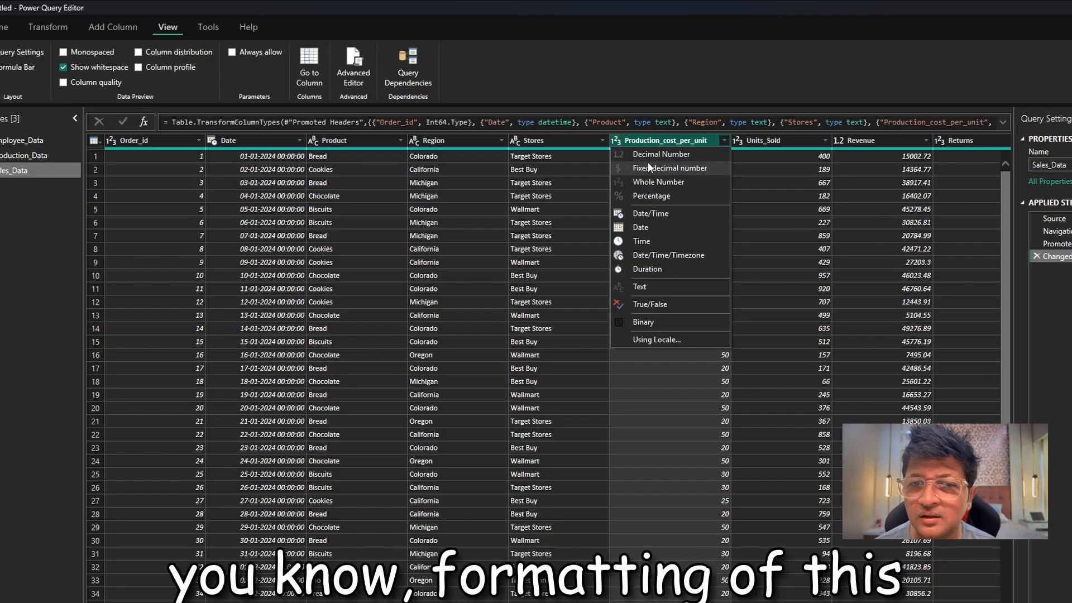
left_click(705, 168)
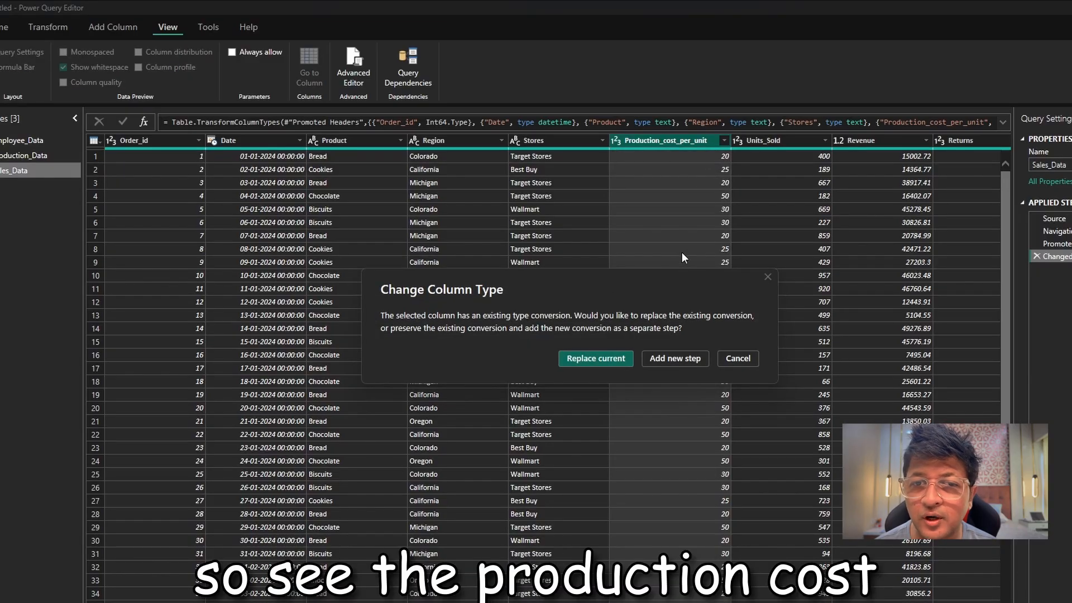
left_click(658, 362)
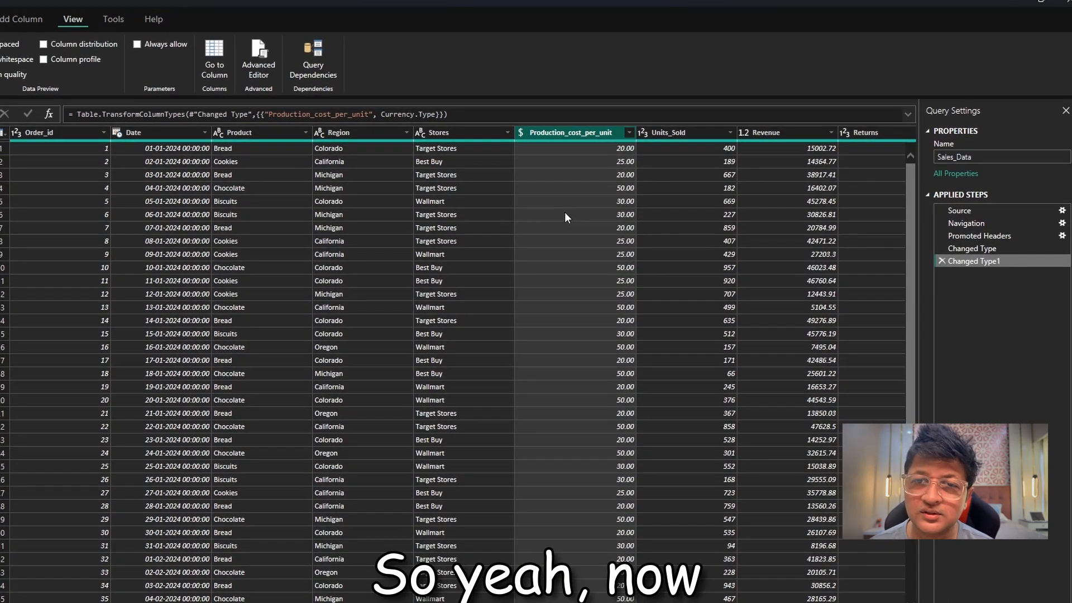
left_click(997, 248)
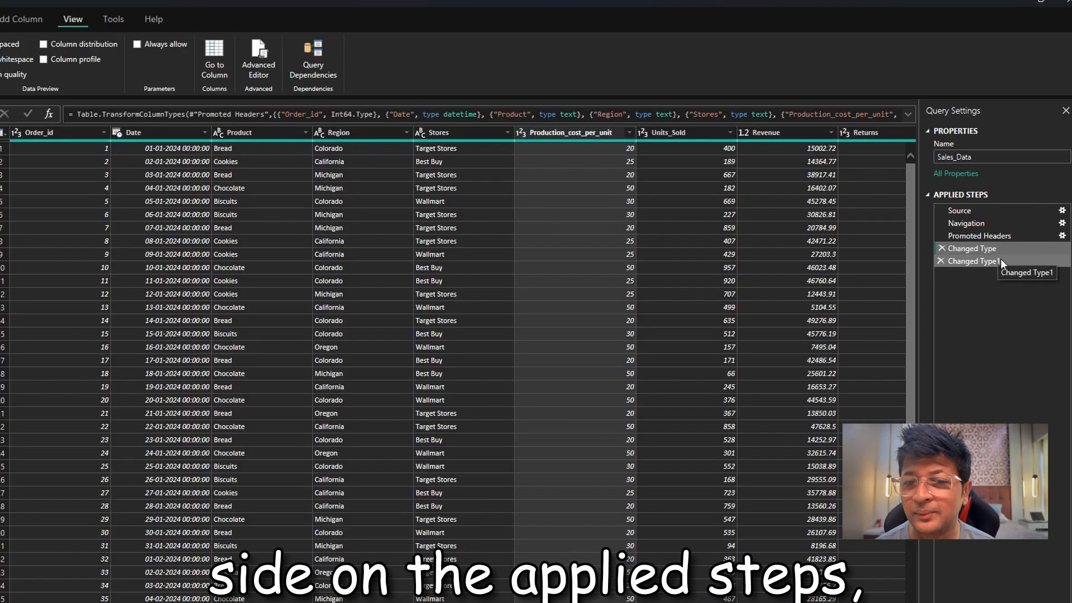
left_click(1000, 260)
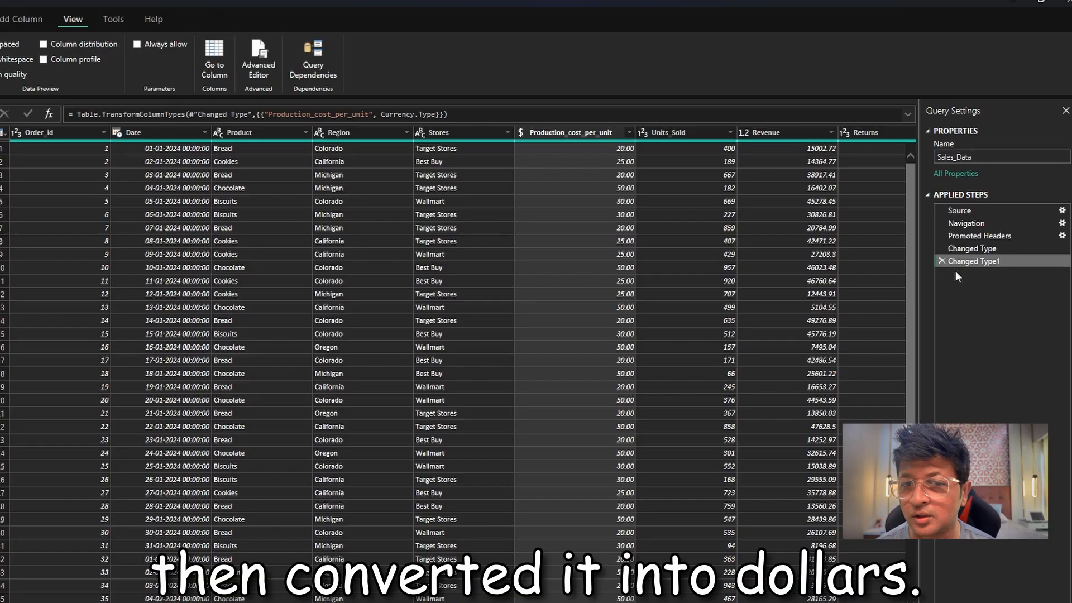
Change the data type of Sales_Data's Revenue column to Fixed decimal number.
scroll(463, 363, "right", 3)
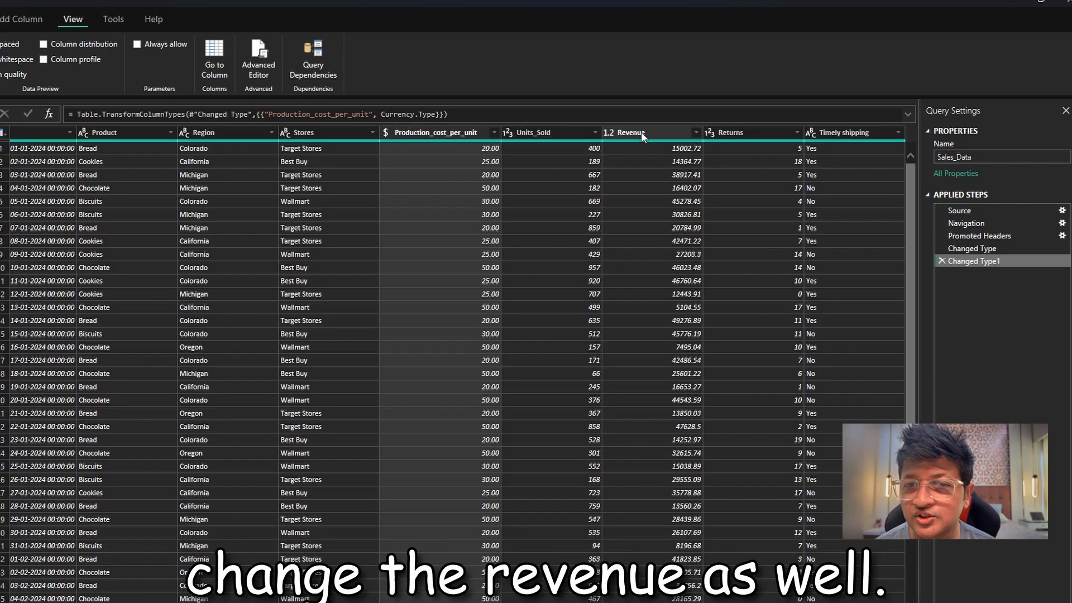
left_click(609, 134)
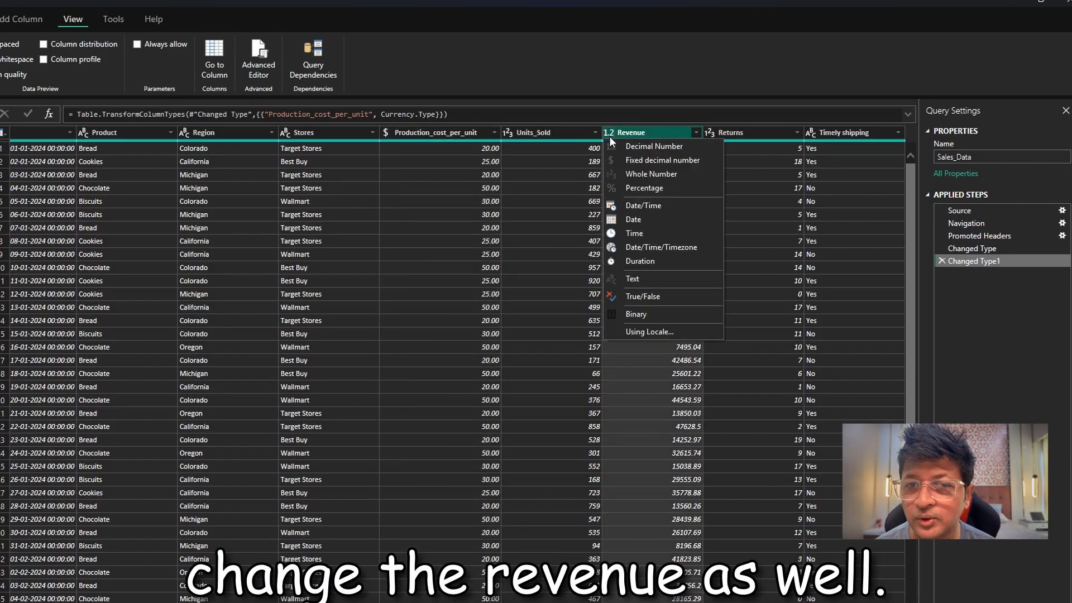
left_click(668, 160)
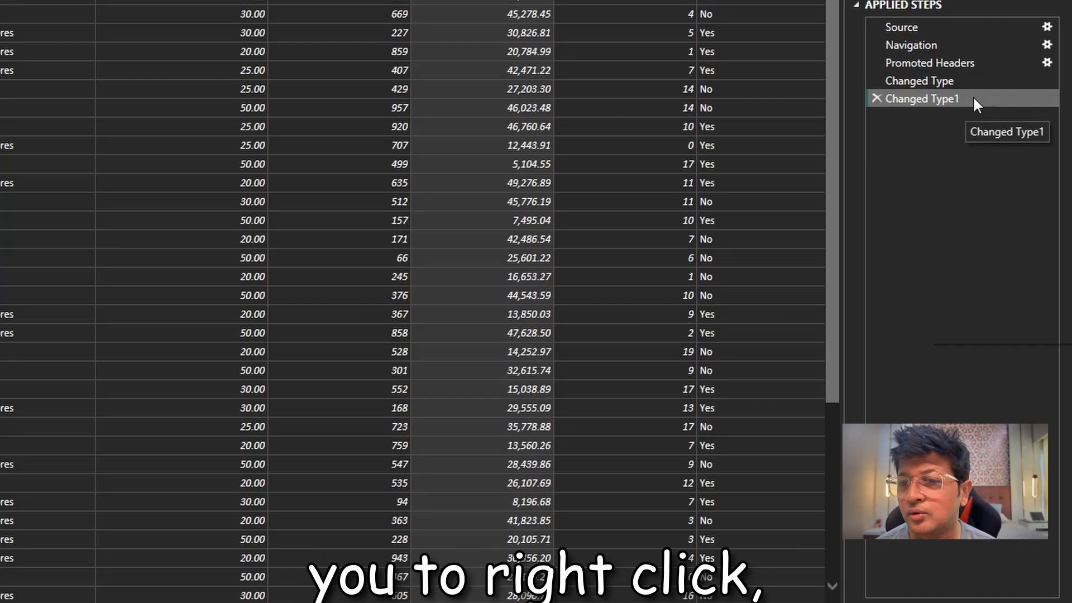
Open the properties of the Changed Type1 applied step and enter "Changed to currency" as its name.
right_click(972, 98)
left_click(996, 334)
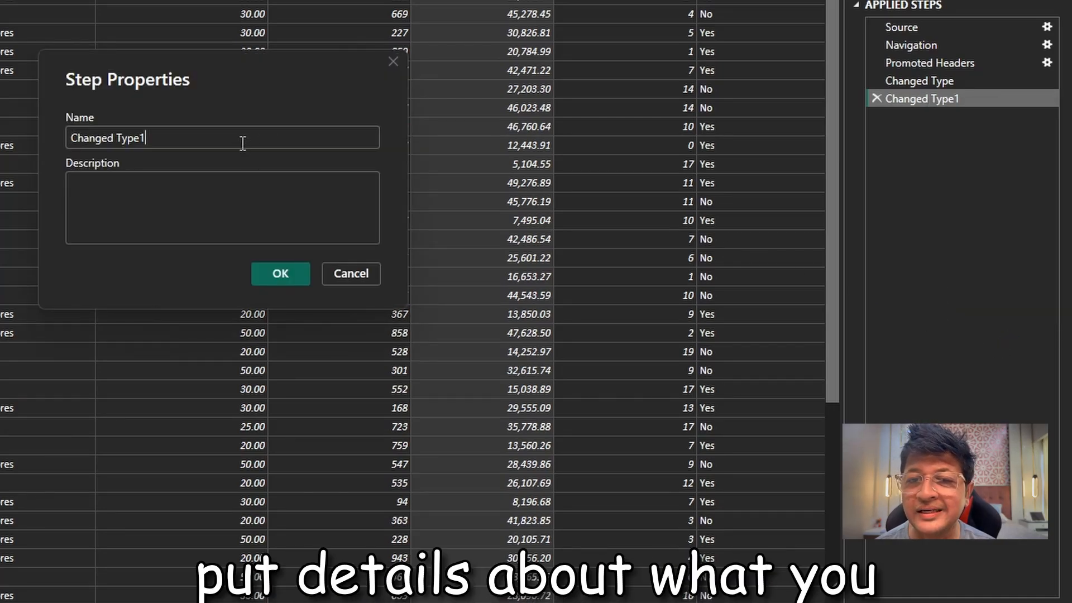
double_click(119, 142)
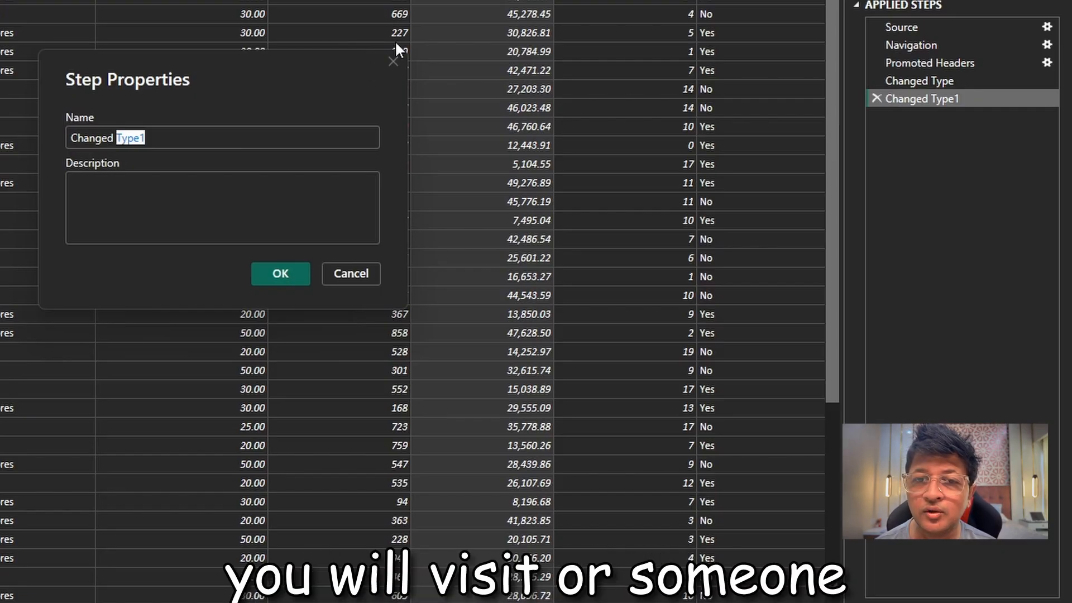
key("Right")
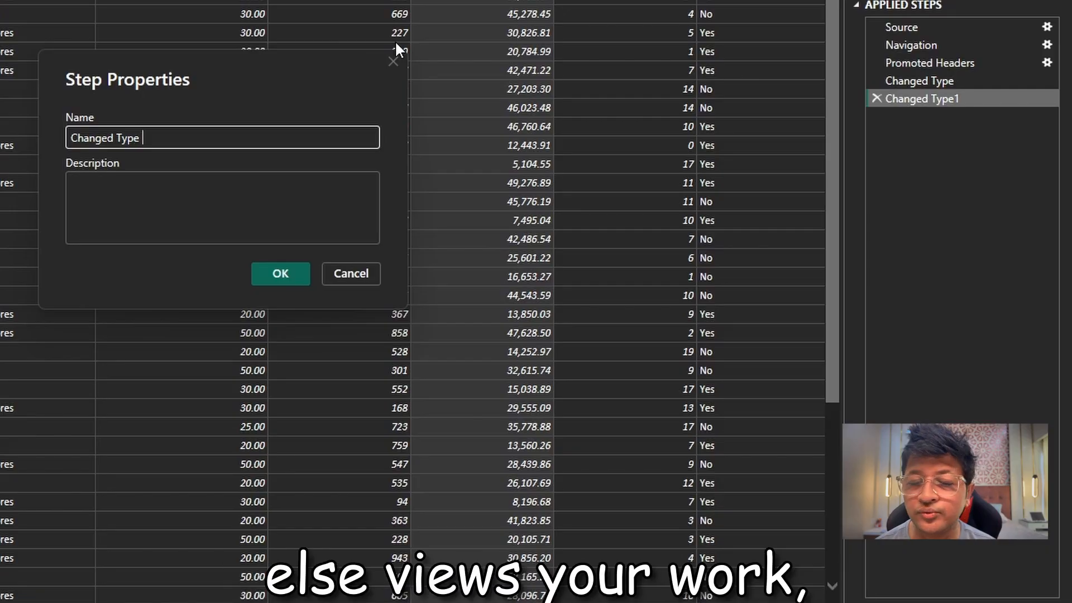
type("of")
key("BackSpace")
key("BackSpace")
key("BackSpace")
key("BackSpace")
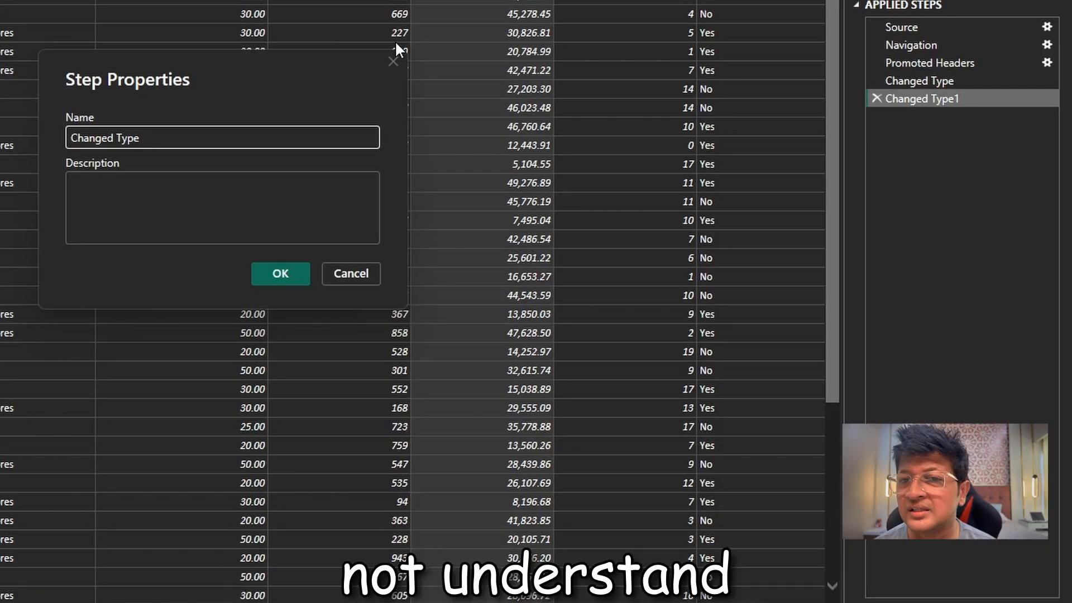
key("BackSpace")
key("BackSpace")
key("BackSpace")
key("BackSpace")
key("BackSpace")
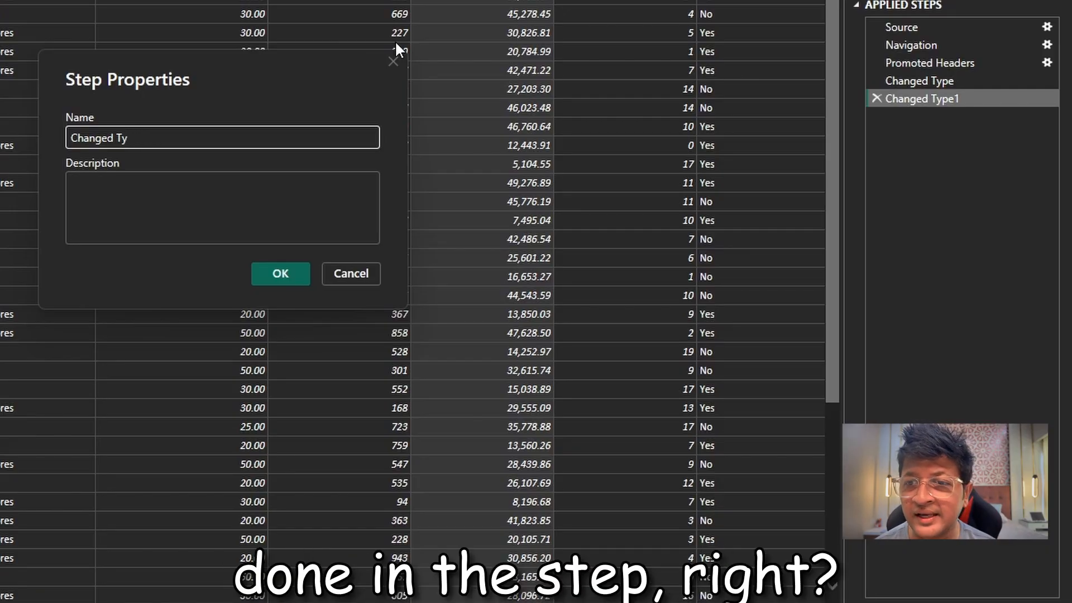
type("to")
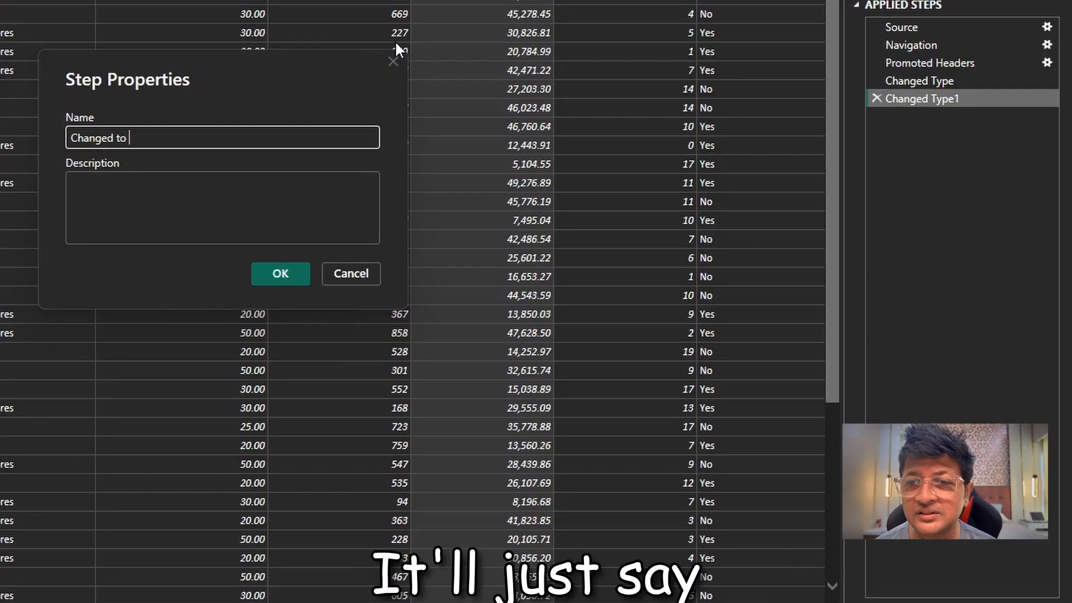
type(" currency")
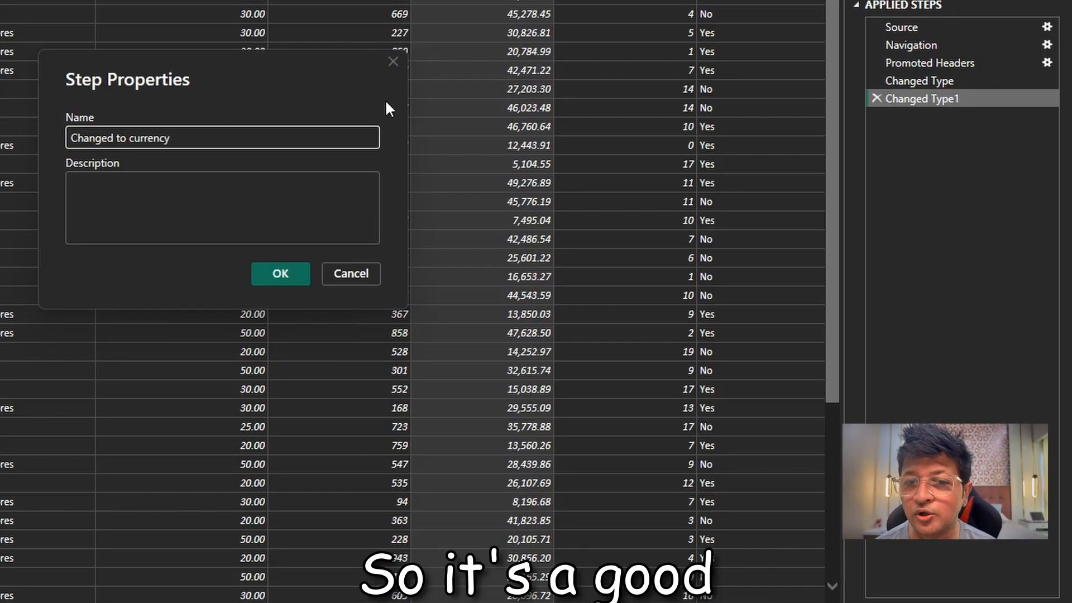
Describe the step as "Changed the Production cost per unit and Revenue to $$", confirm its properties and apply the query changes.
left_click(265, 194)
type("C")
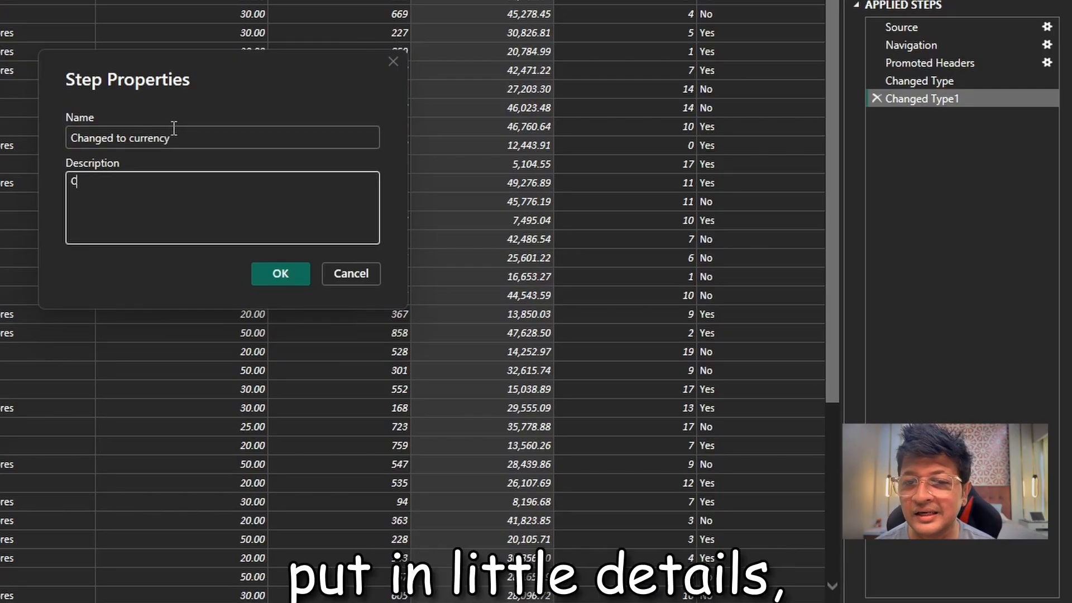
type("hanged the")
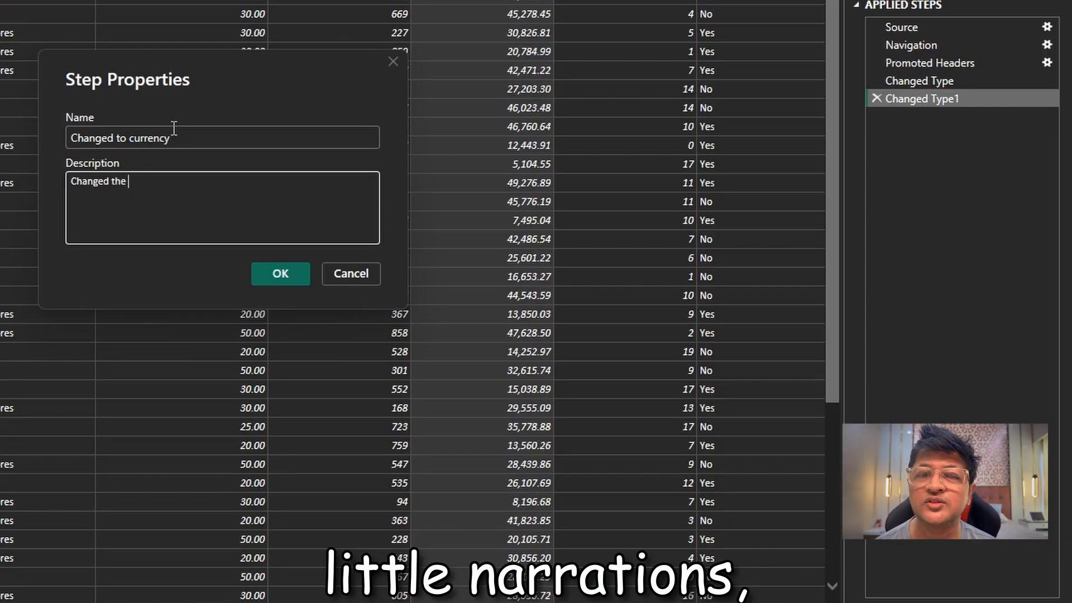
type(" Prod")
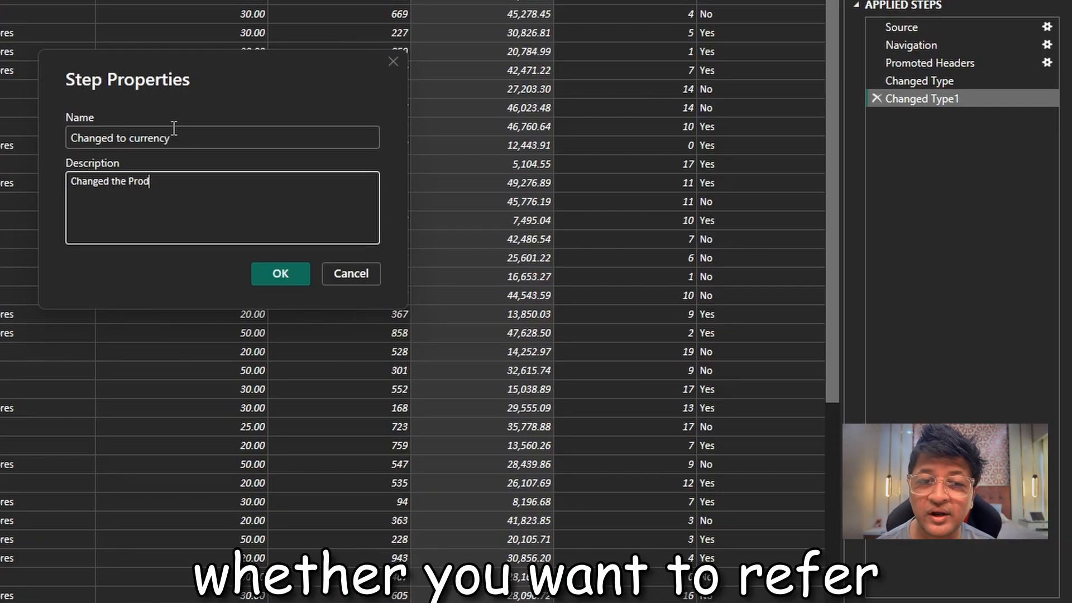
type("uction cos")
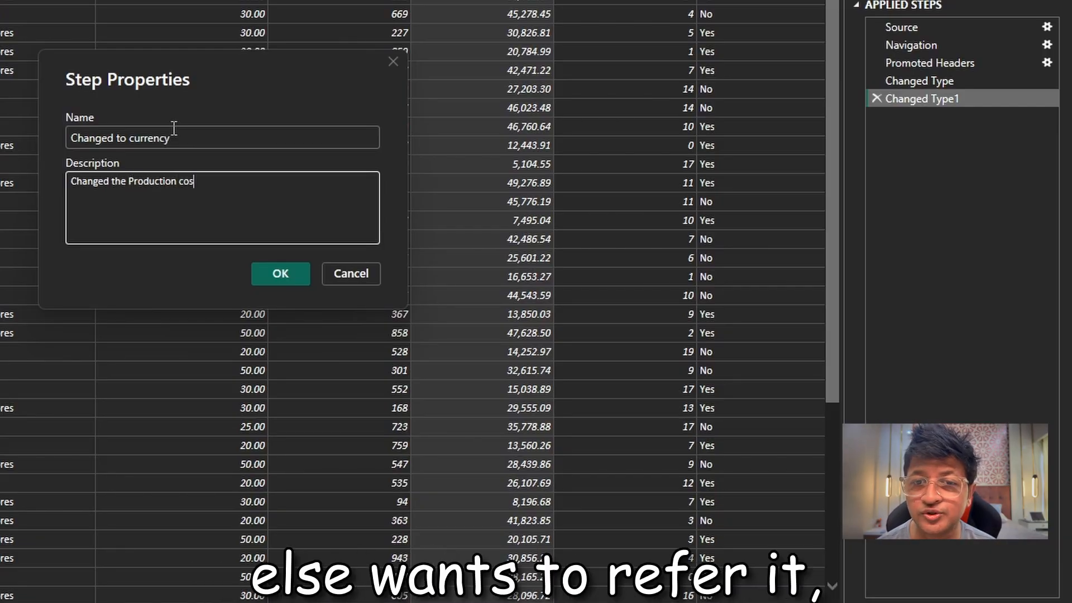
type("t per unit a")
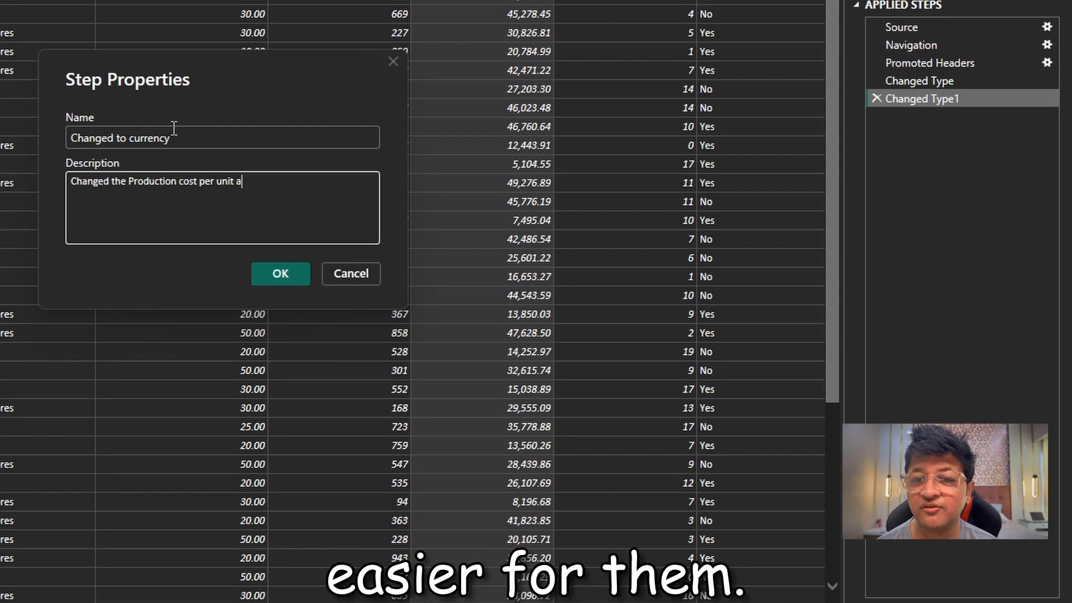
type("nd Revenue to $$")
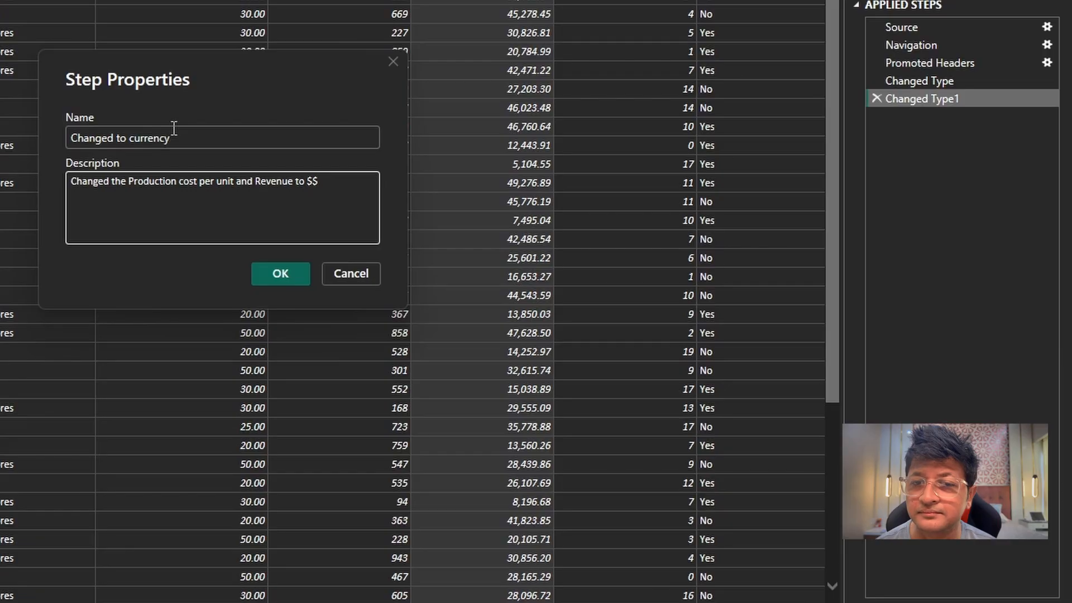
left_click(287, 269)
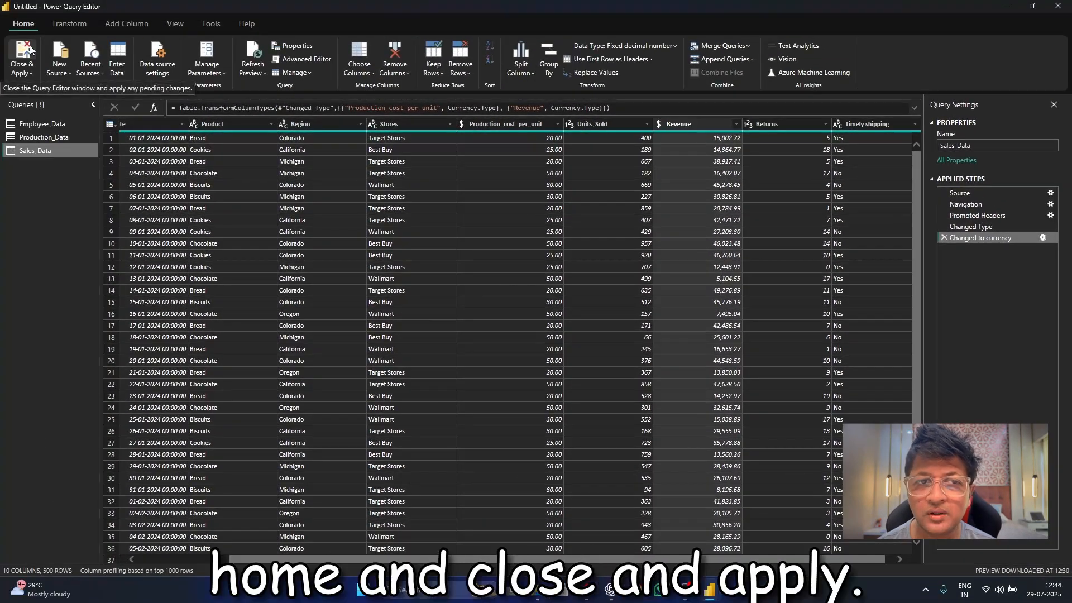
left_click(30, 50)
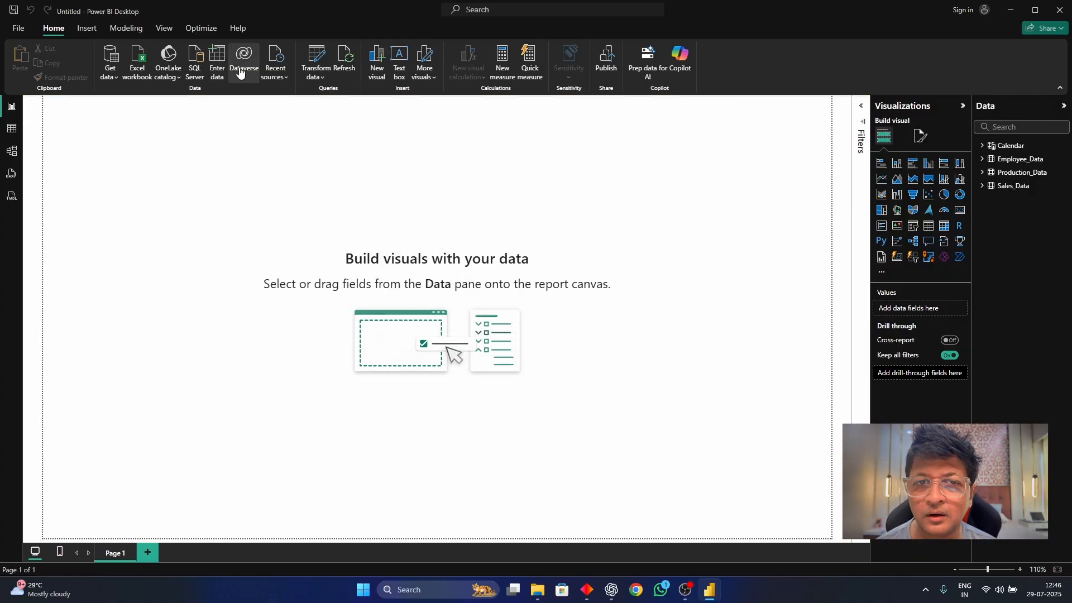
Reopen the query editor, add a blank query and name it Sales Measures.
left_click(317, 62)
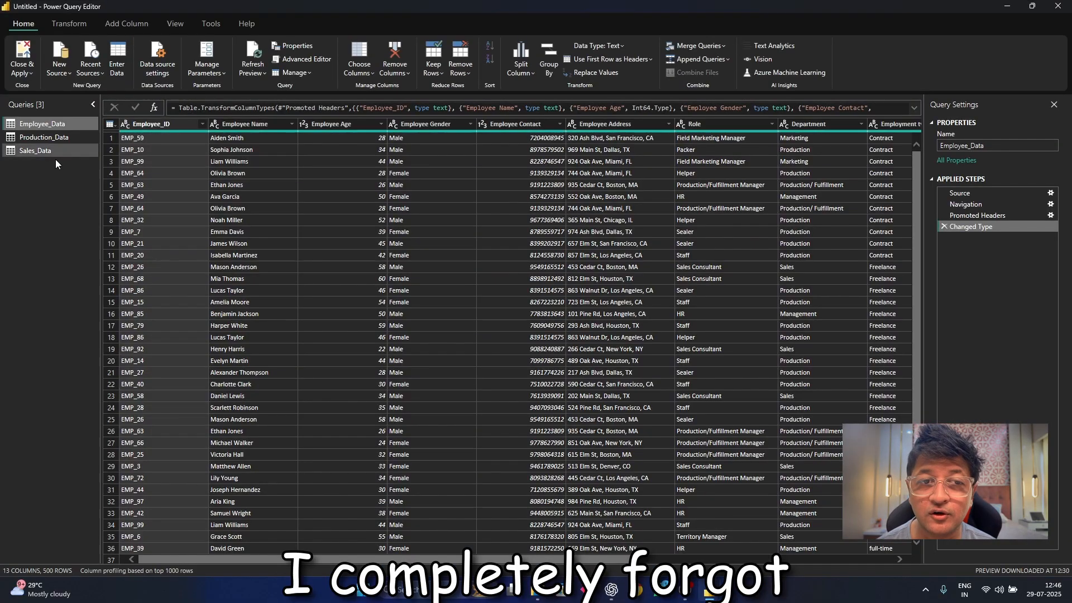
right_click(46, 173)
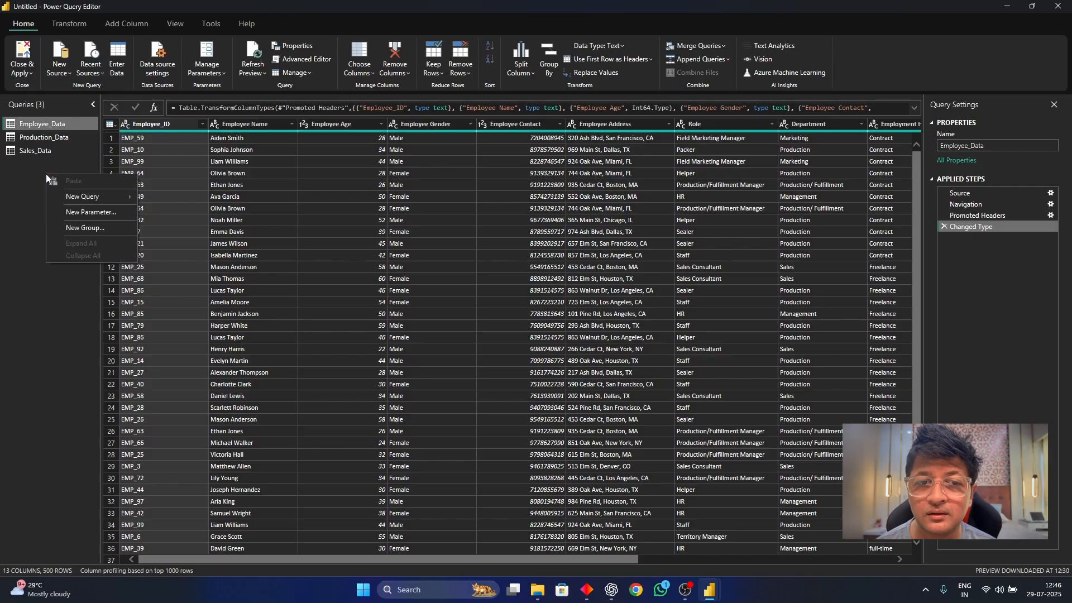
mouse_move(78, 191)
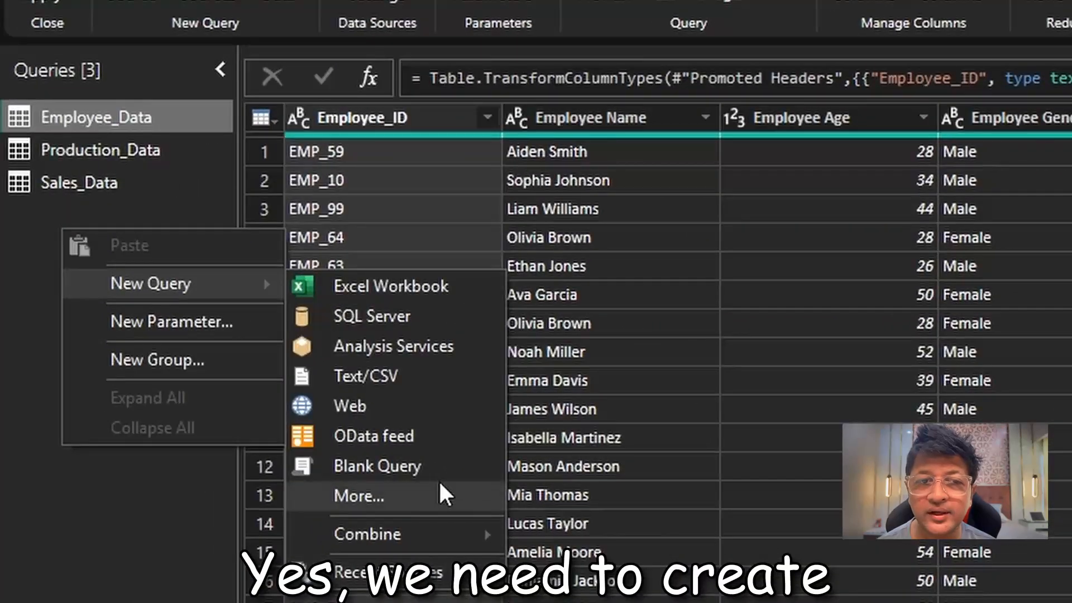
left_click(369, 401)
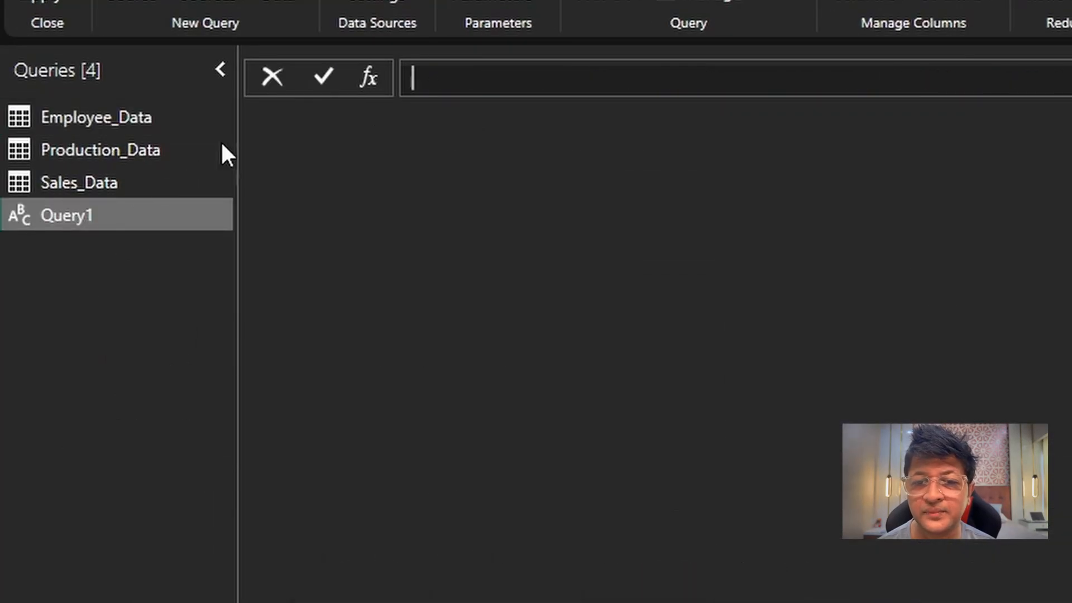
right_click(70, 217)
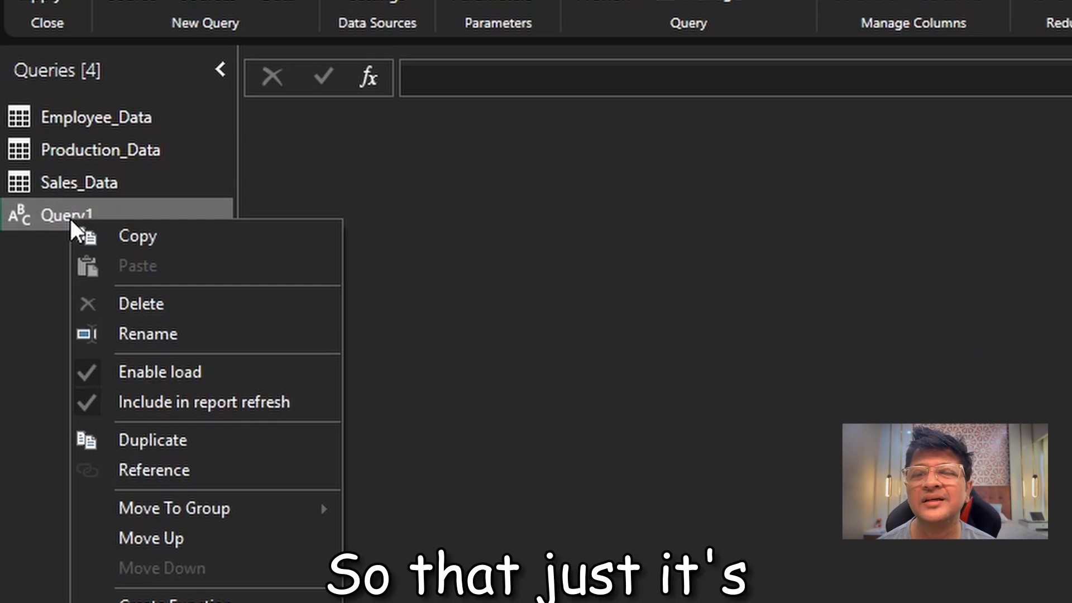
left_click(246, 333)
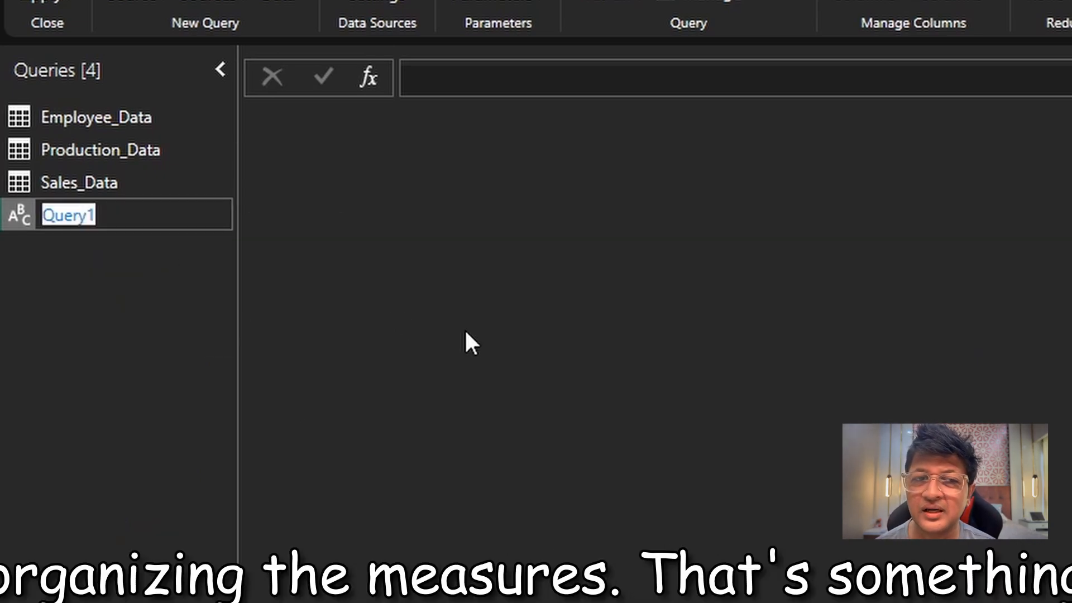
type("Sales")
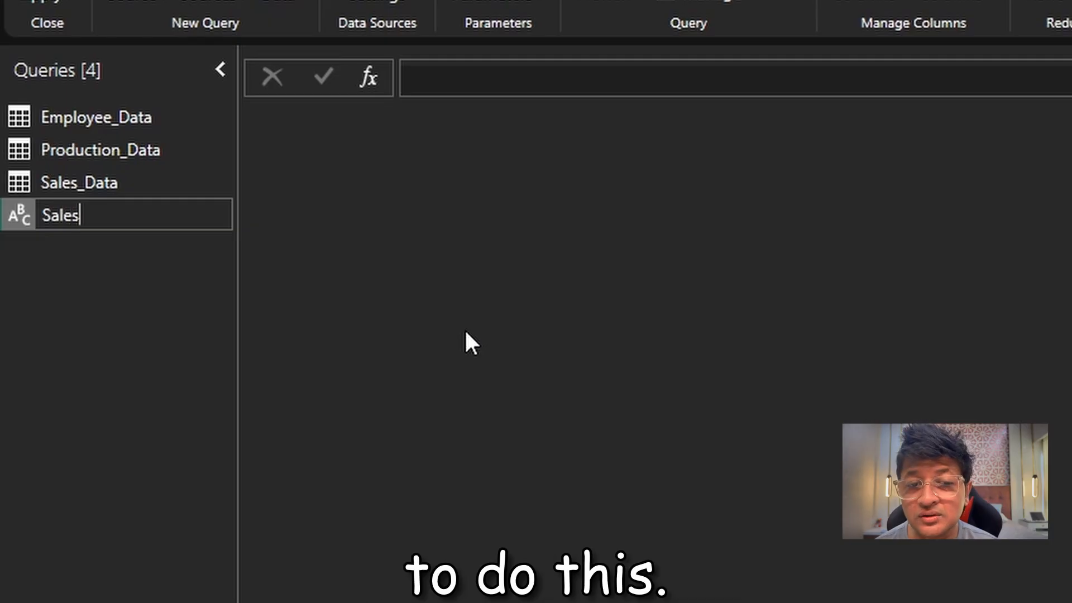
type(" Measur")
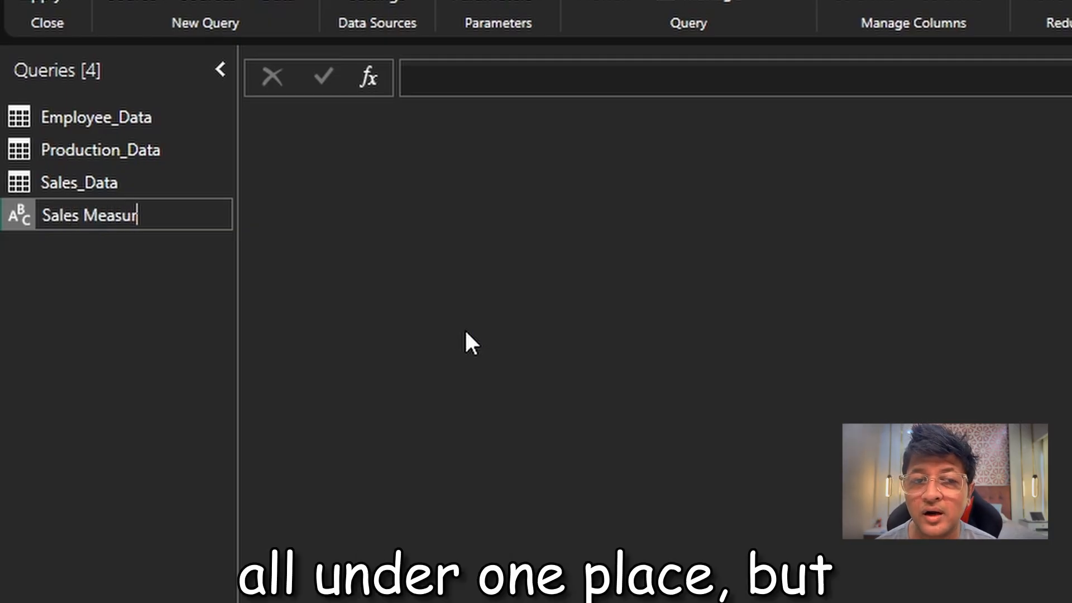
type("es")
key("Return")
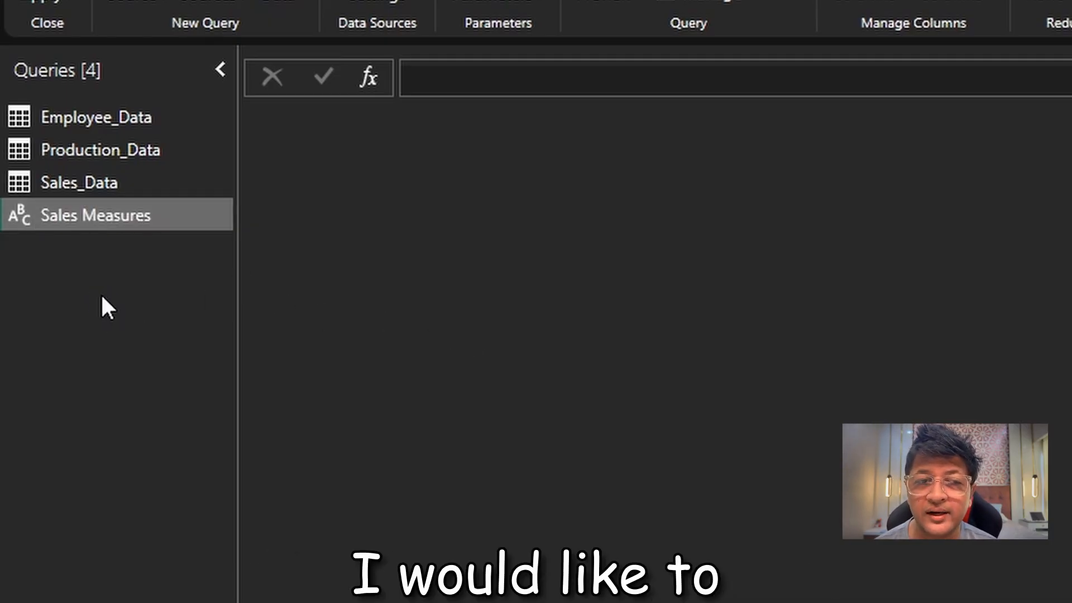
Add another blank query and rename it Production Measures.
right_click(100, 292)
mouse_move(323, 353)
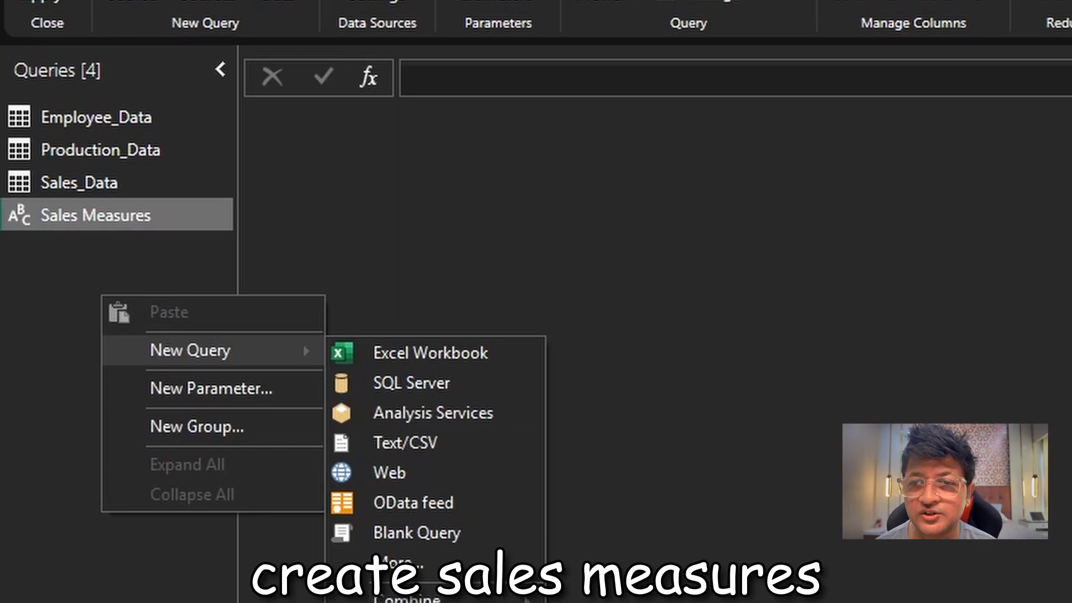
left_click(458, 534)
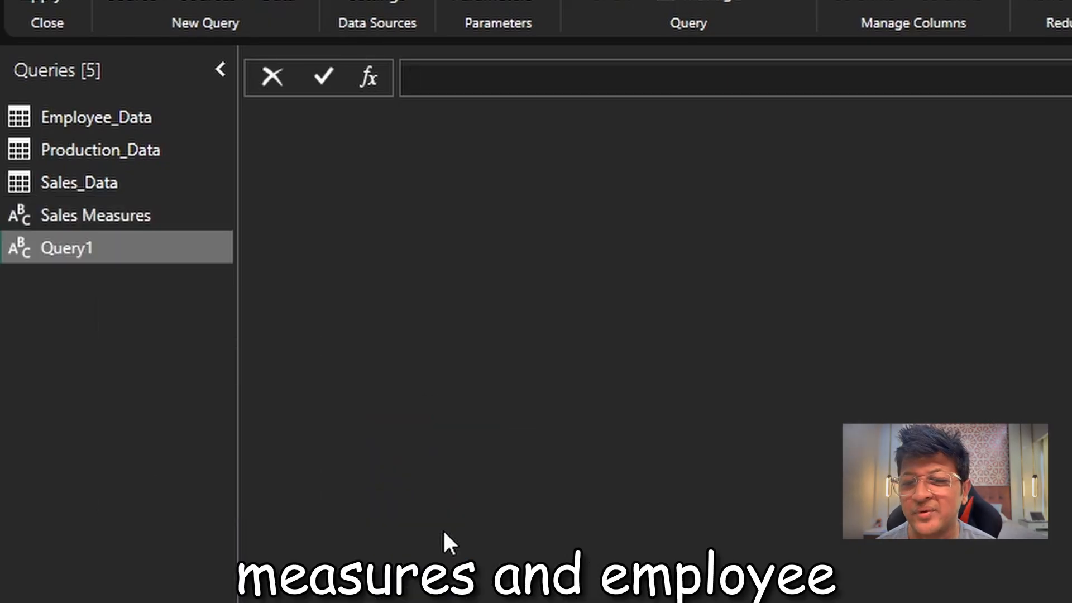
type("Prodiu")
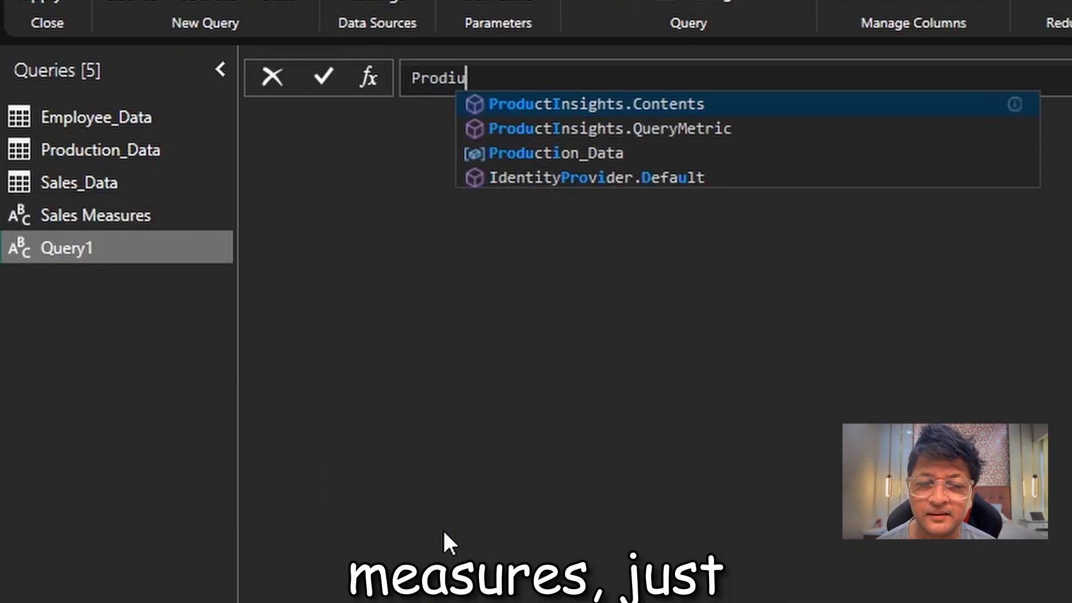
key("BackSpace")
key("Escape")
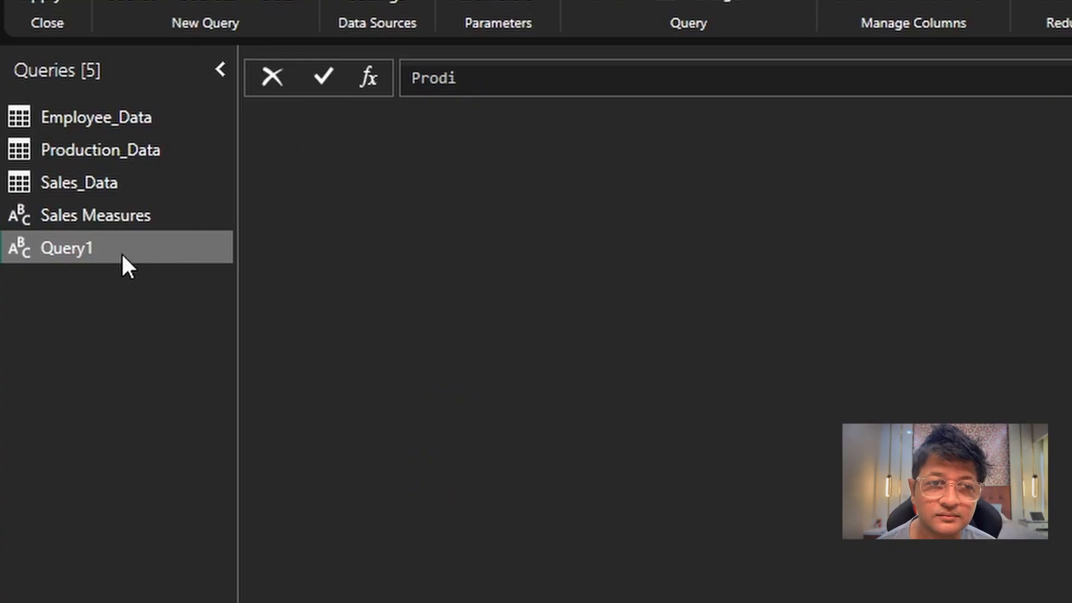
right_click(42, 248)
left_click(159, 371)
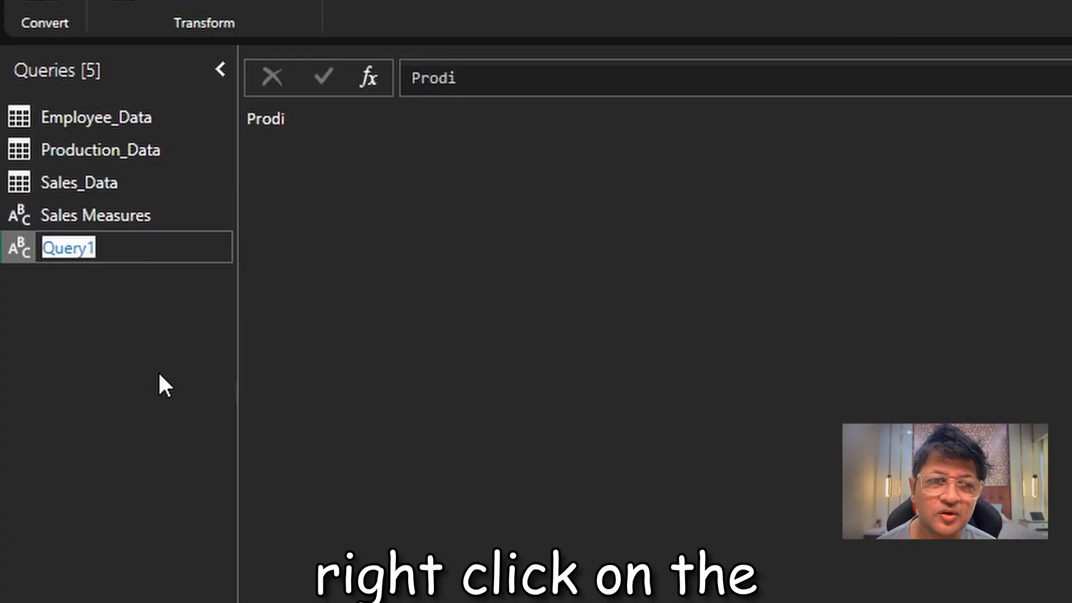
type("Produc")
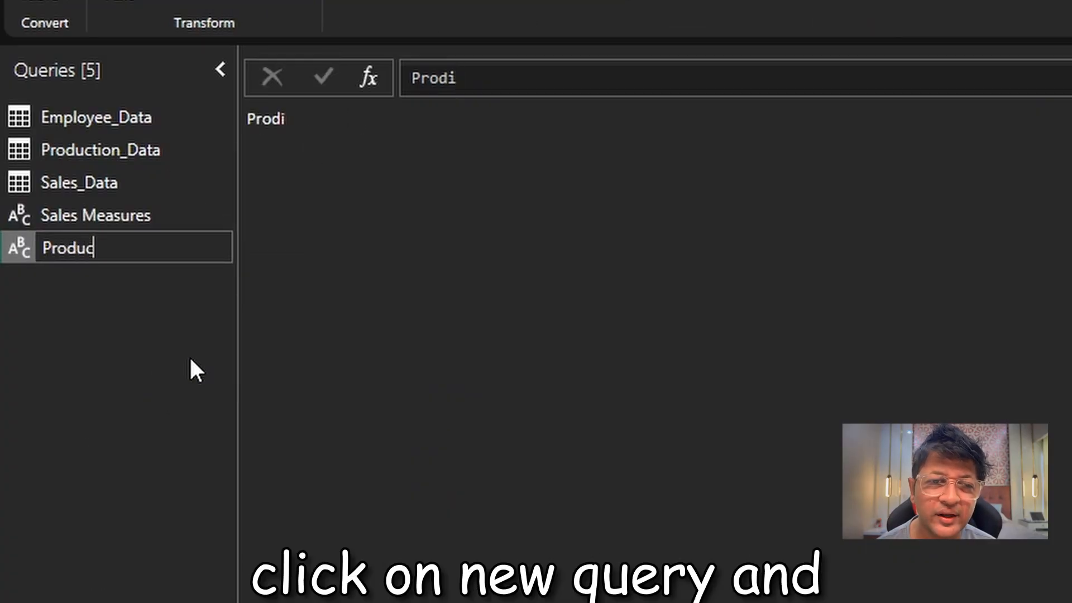
type("tion Measu")
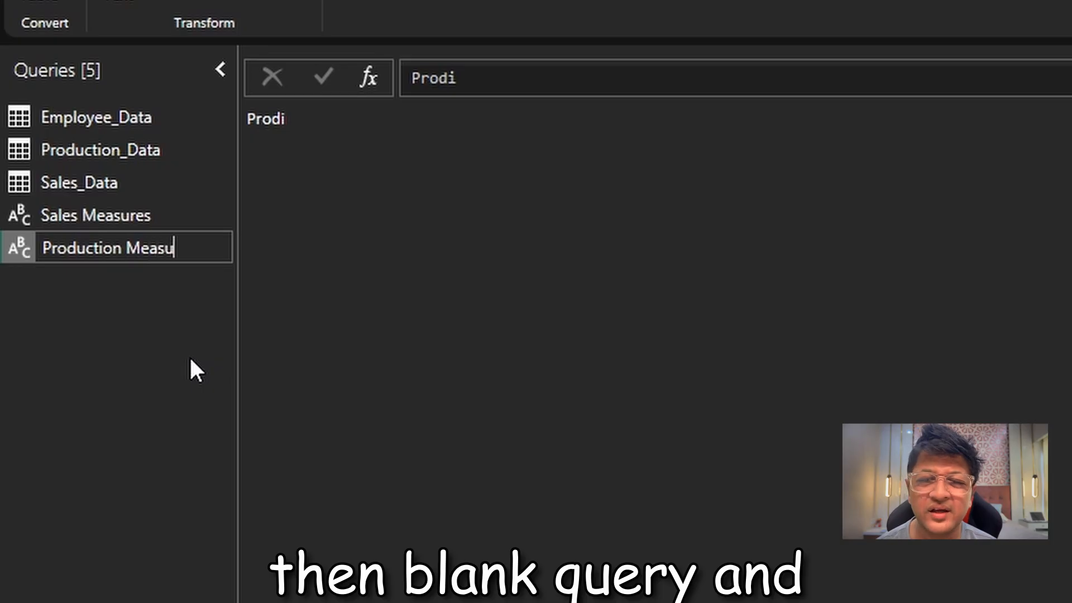
type("res")
key("Return")
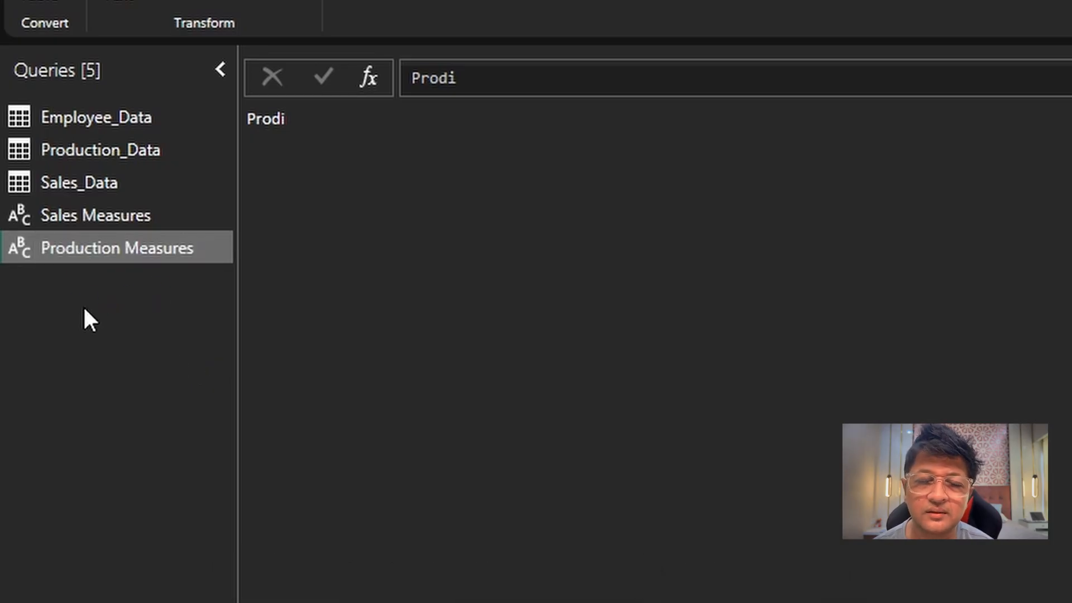
Add a blank query named Employee Measures below Production Measures.
right_click(85, 310)
key("Escape")
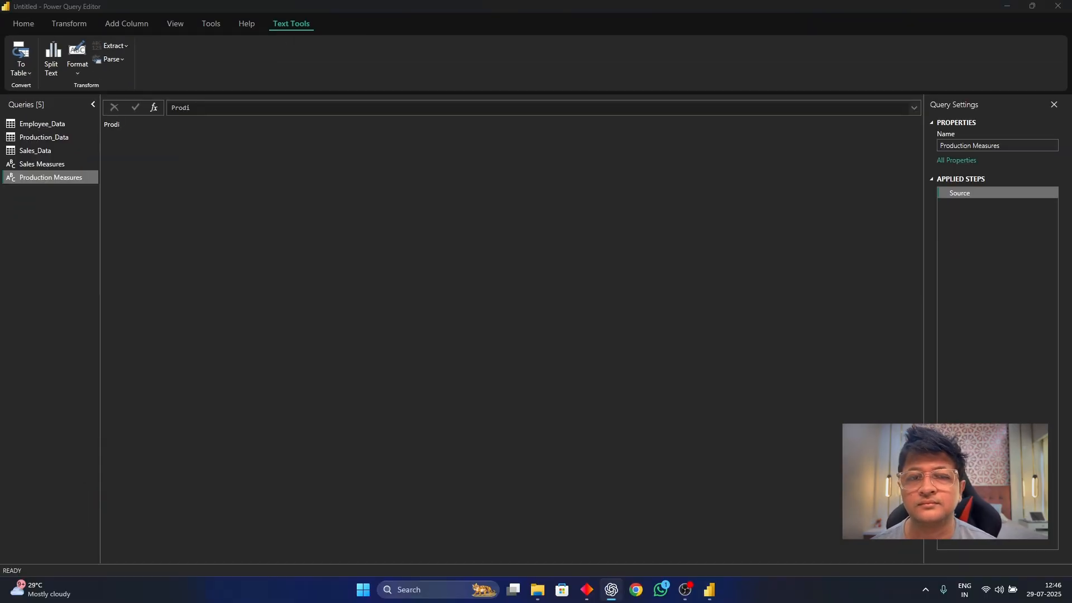
right_click(34, 200)
mouse_move(62, 222)
left_click(162, 295)
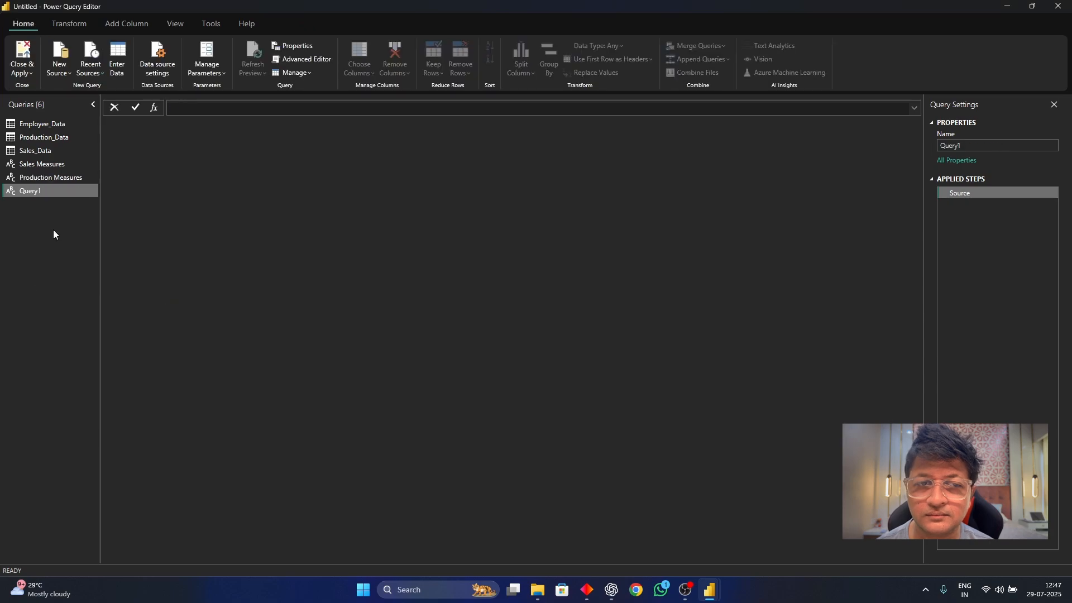
right_click(39, 190)
left_click(91, 241)
type("Employee Measures")
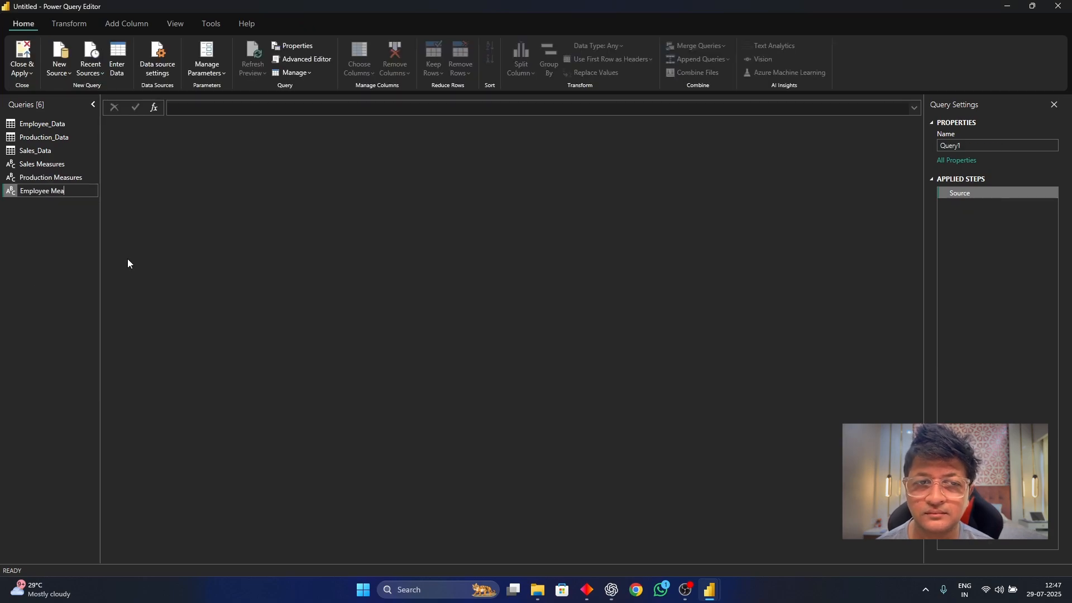
key("Return")
Add a blank query named Other Measures and apply all query changes to the model.
right_click(34, 216)
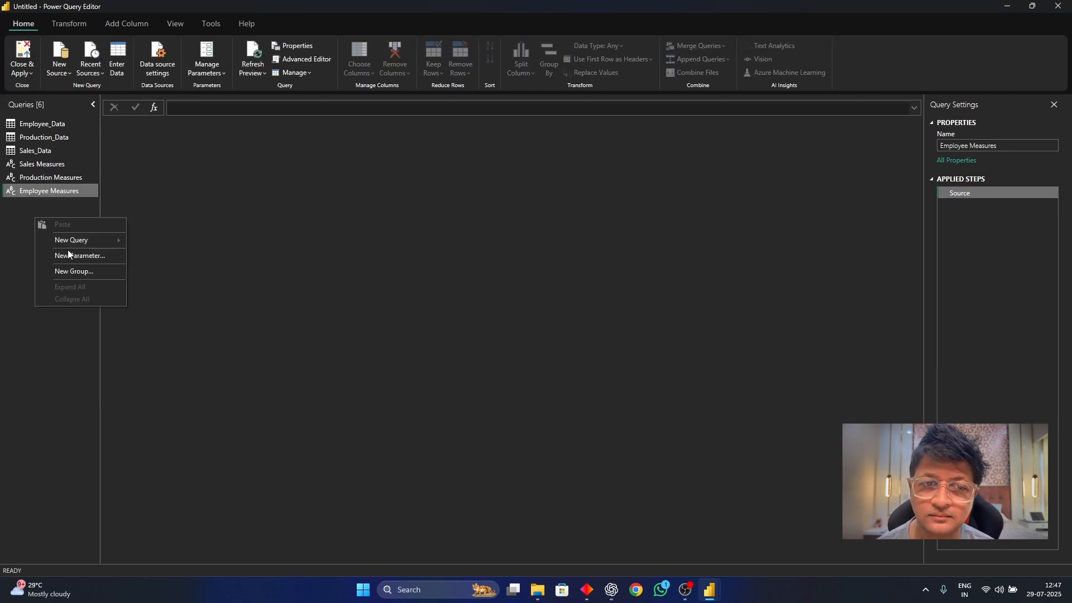
mouse_move(61, 239)
left_click(167, 311)
right_click(25, 204)
left_click(107, 249)
type("Other Measures")
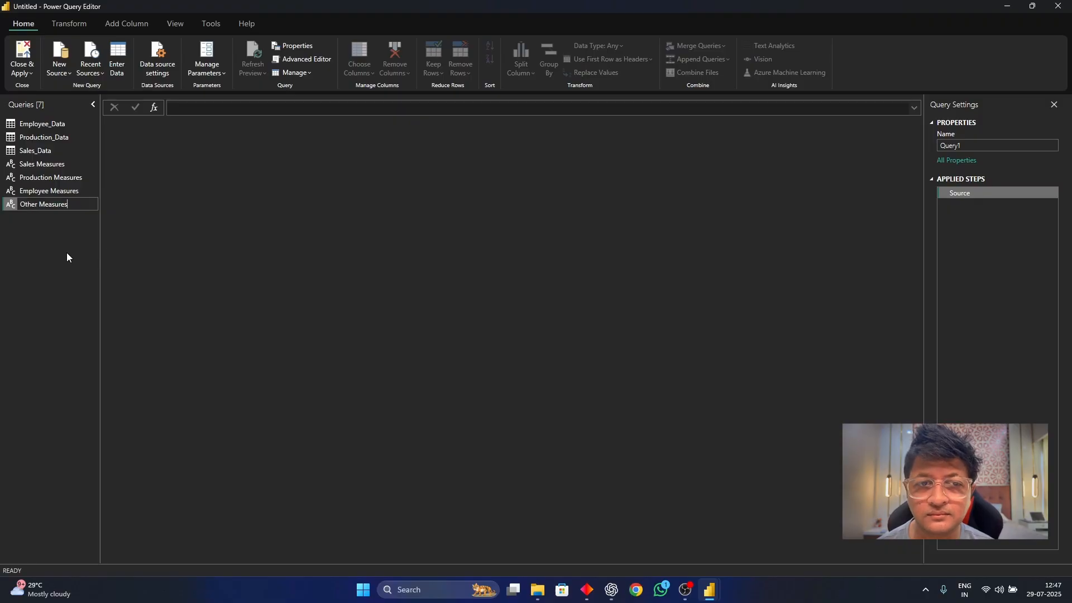
key("Return")
left_click(22, 59)
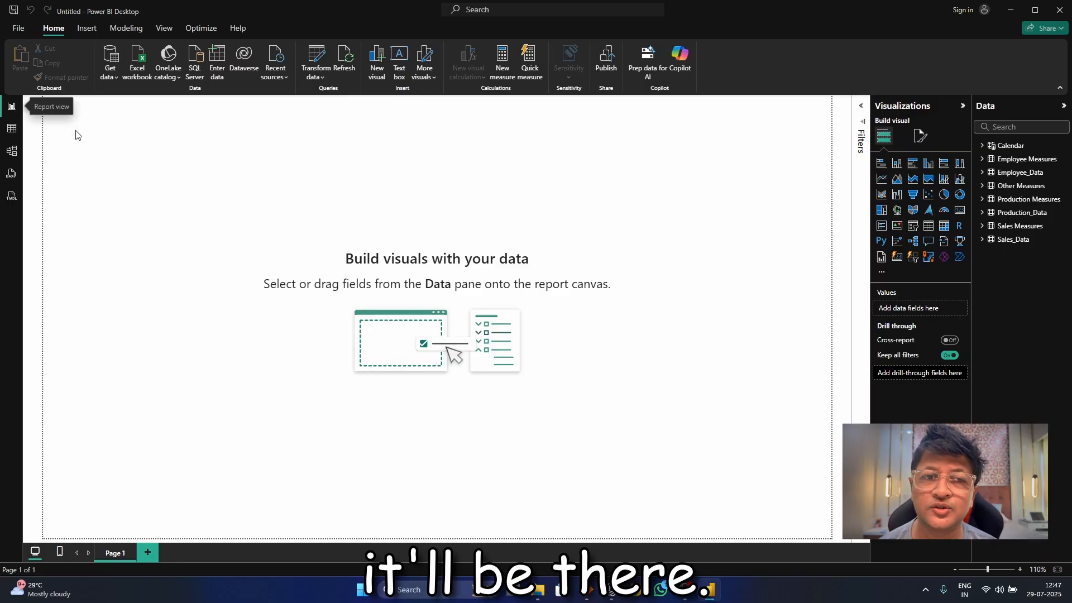
Inspect the Sales_Data rows in the table view and return to the report view.
left_click(11, 129)
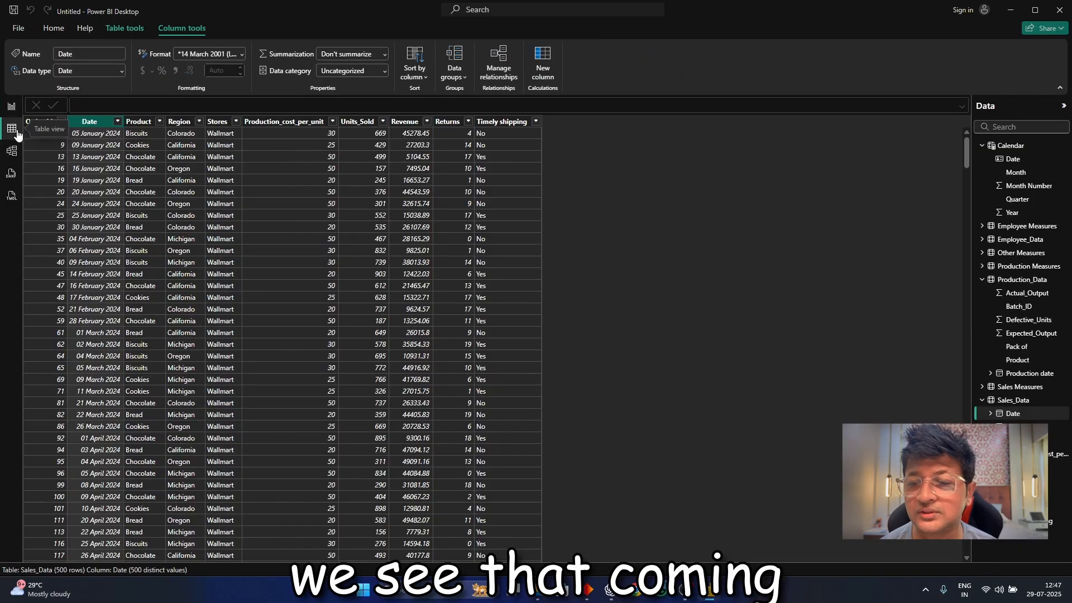
left_click(12, 106)
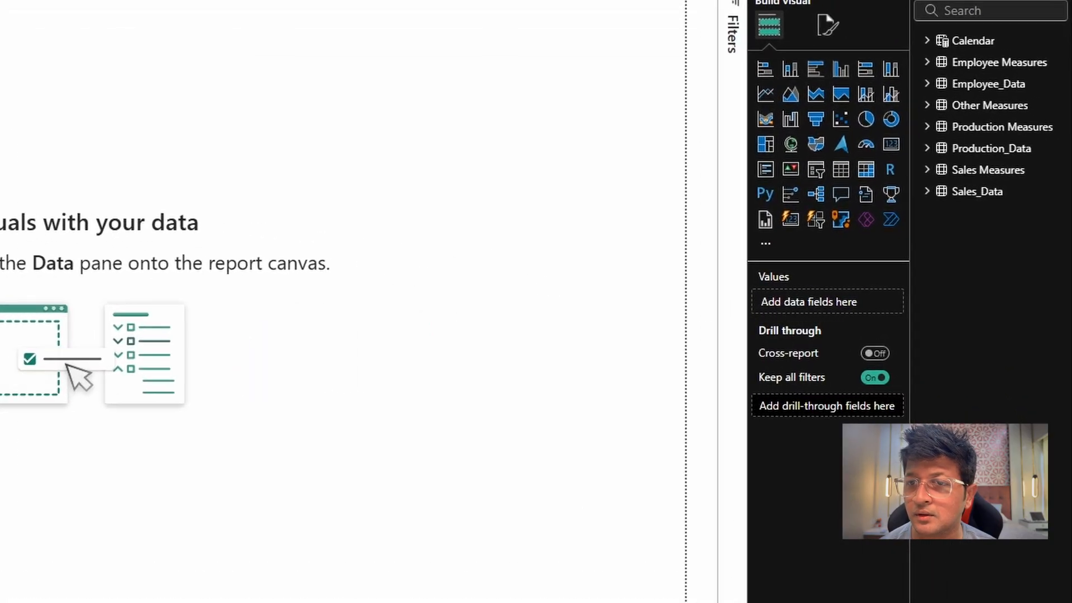
Add a measure to the Sales Measures table: Total Revenue = SUM(Sales_Data[Revenue]).
right_click(977, 163)
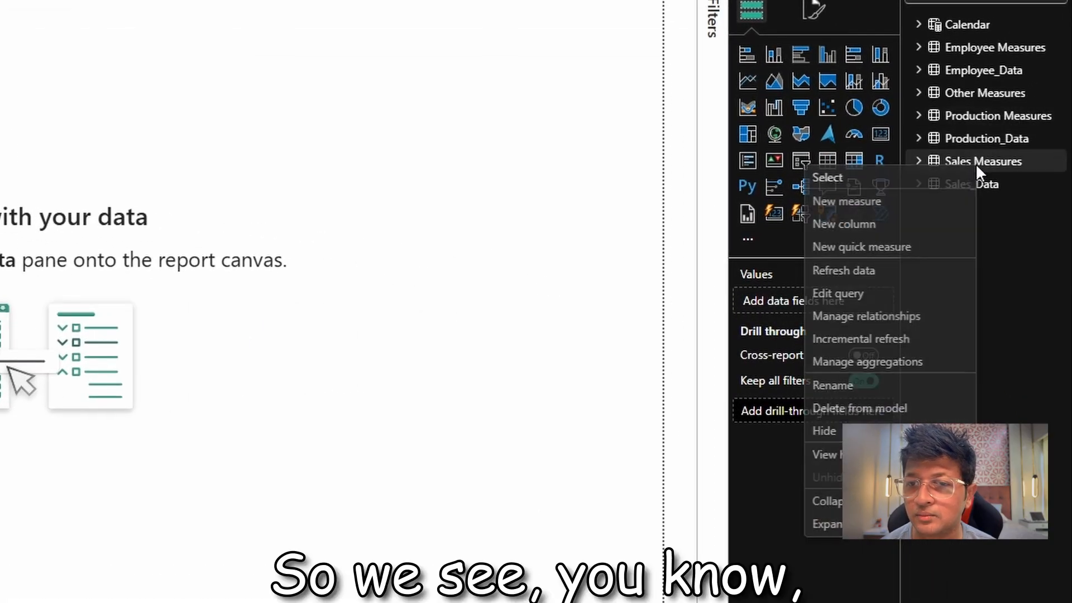
key("Escape")
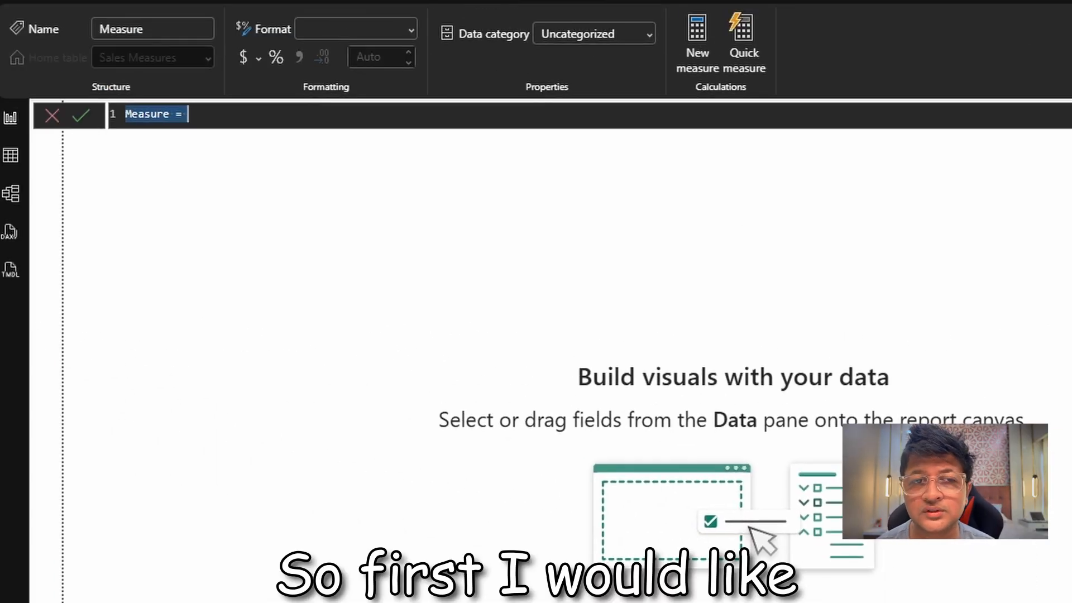
type("Total R")
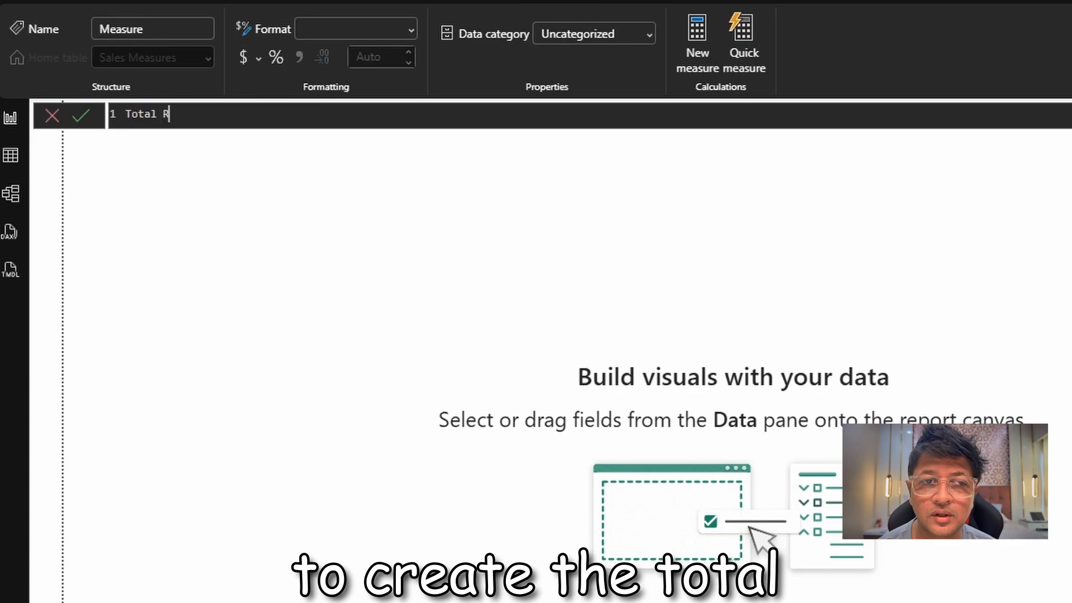
type("evenue ")
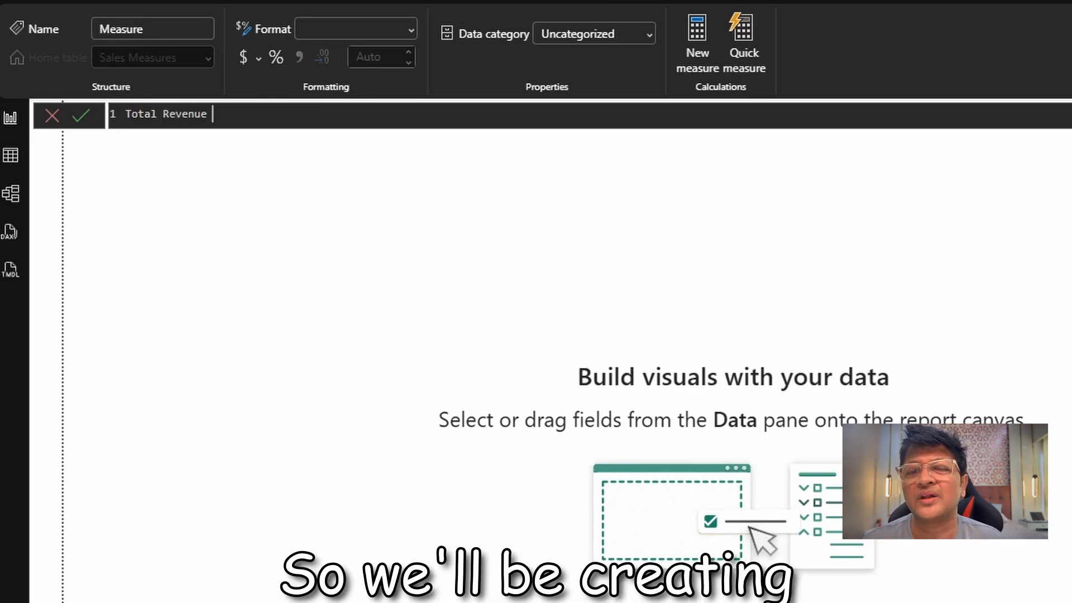
type("= sum")
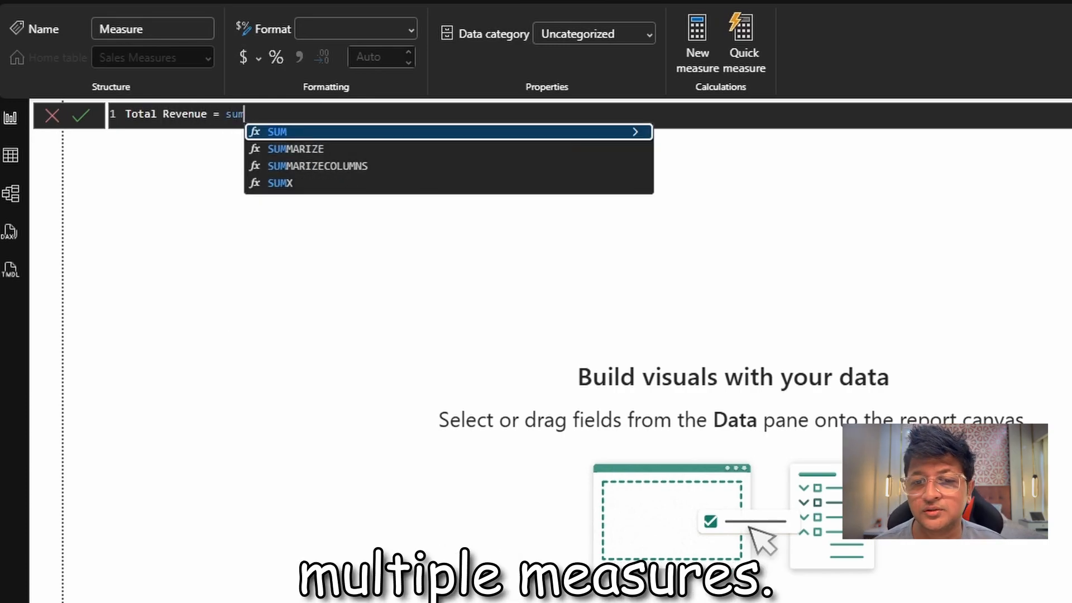
key("Tab")
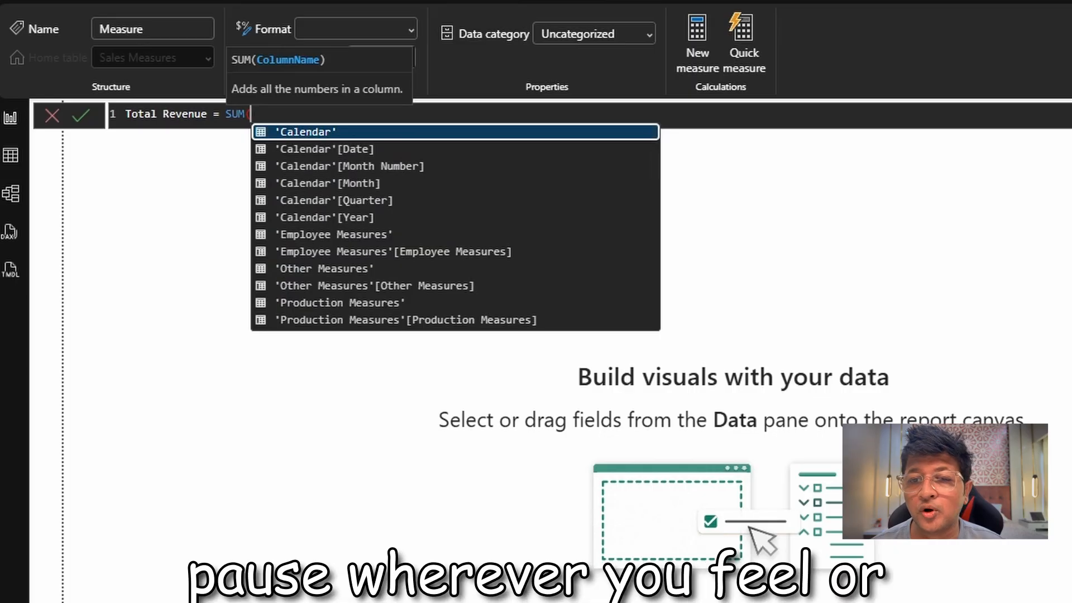
type("reve")
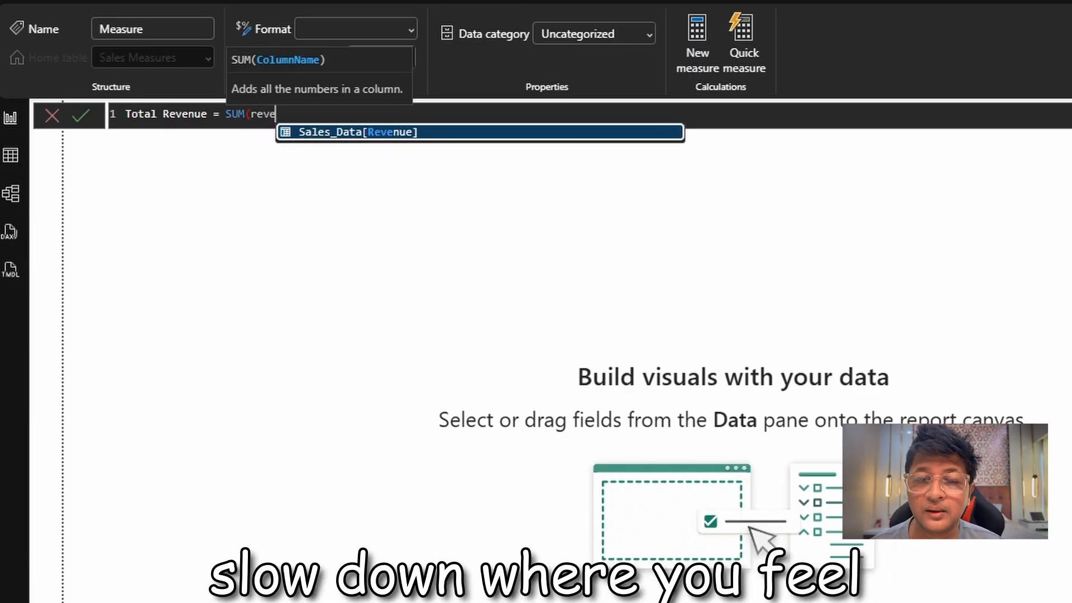
key("Tab")
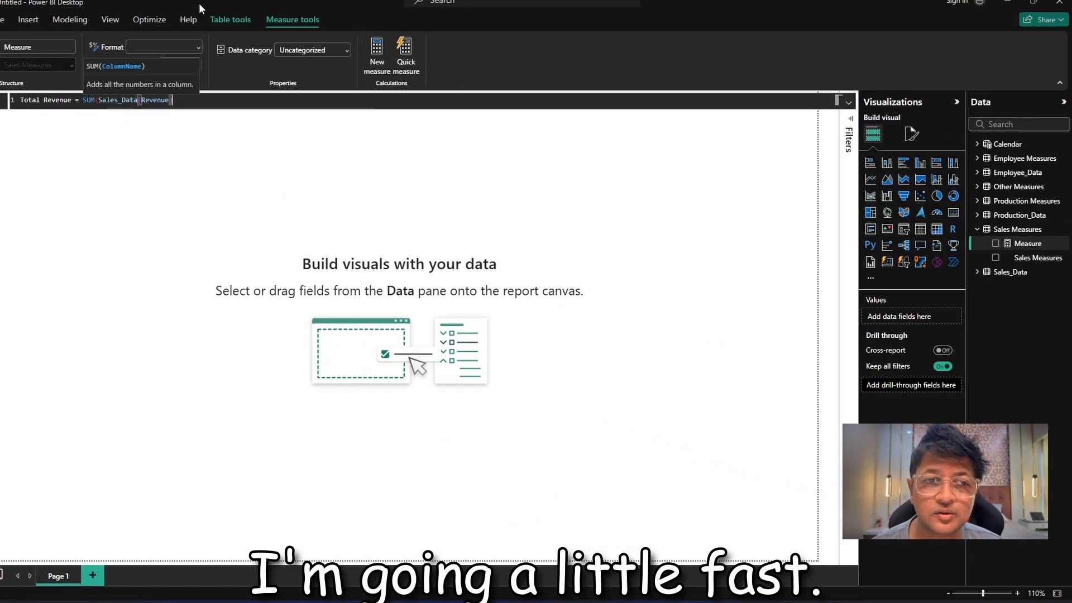
type(")")
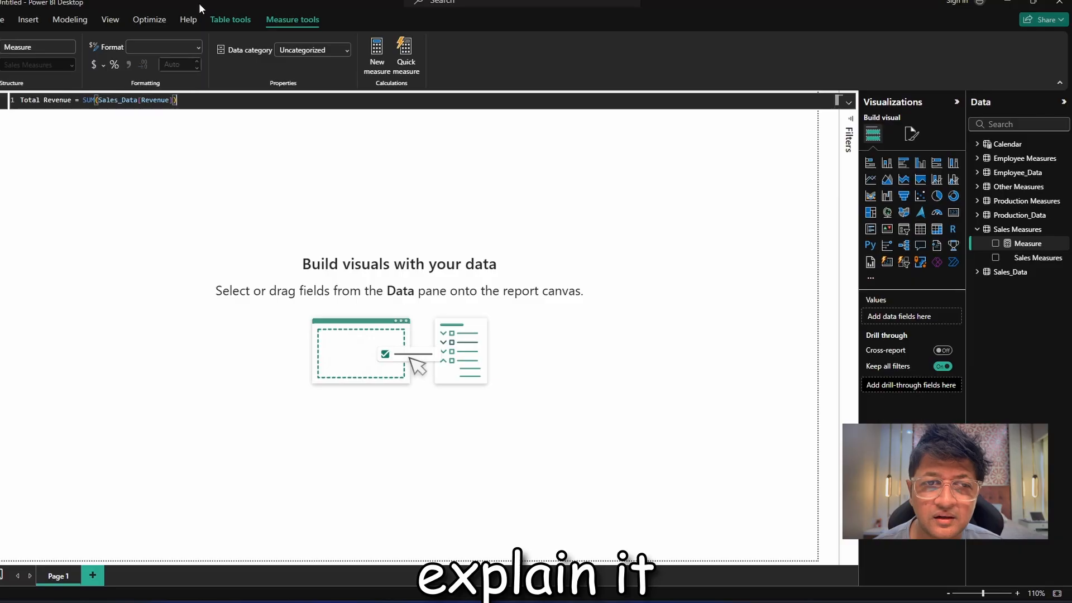
key("Return")
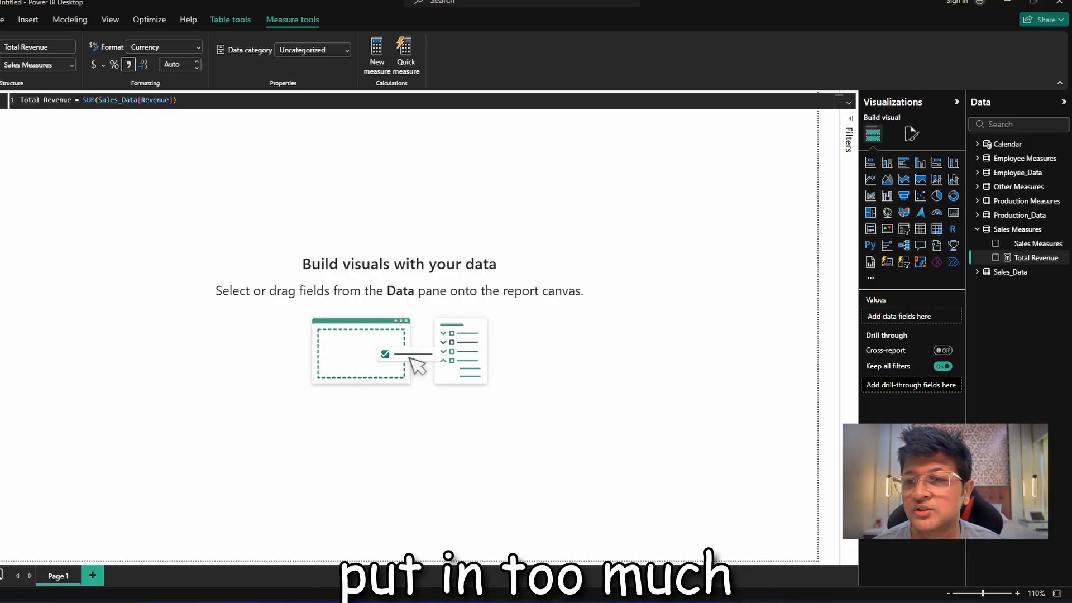
Create another measure in Sales Measures: Total Units Sold = SUM(Sales_Data[Units_Sold]).
right_click(1033, 256)
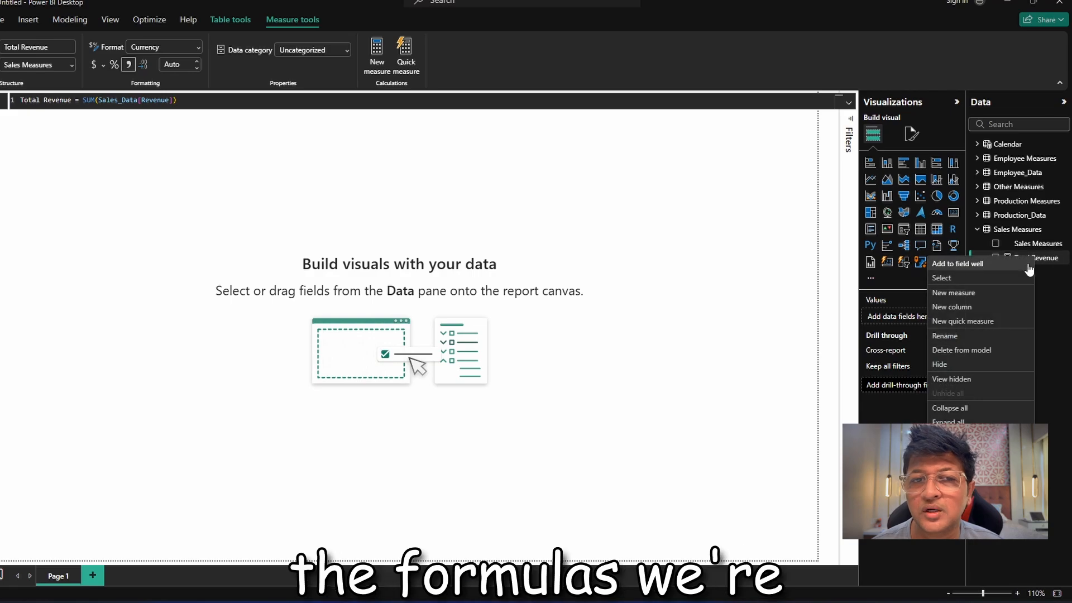
left_click(983, 293)
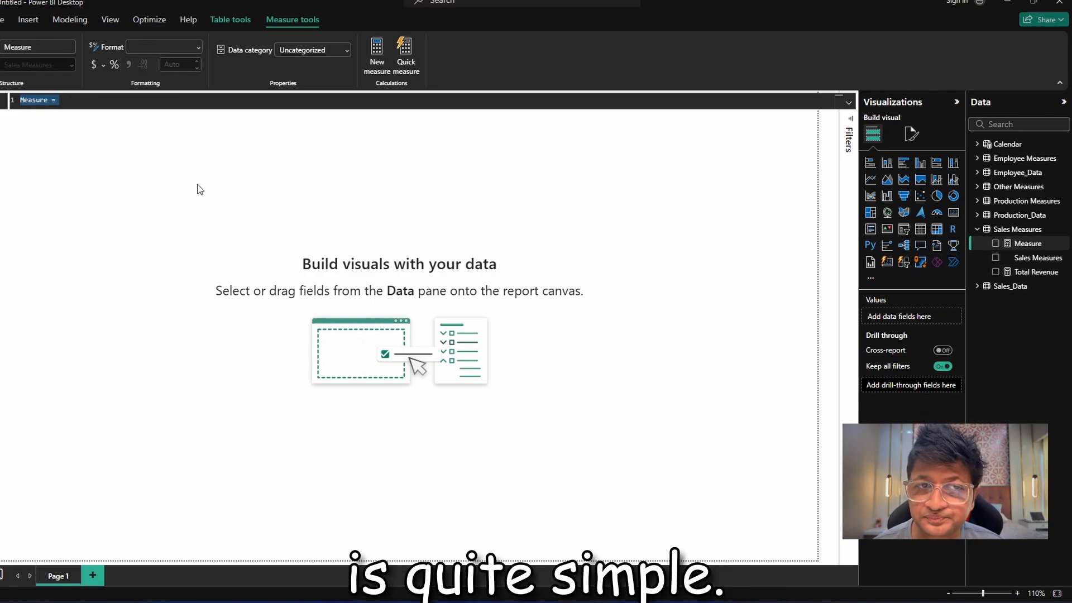
type("T")
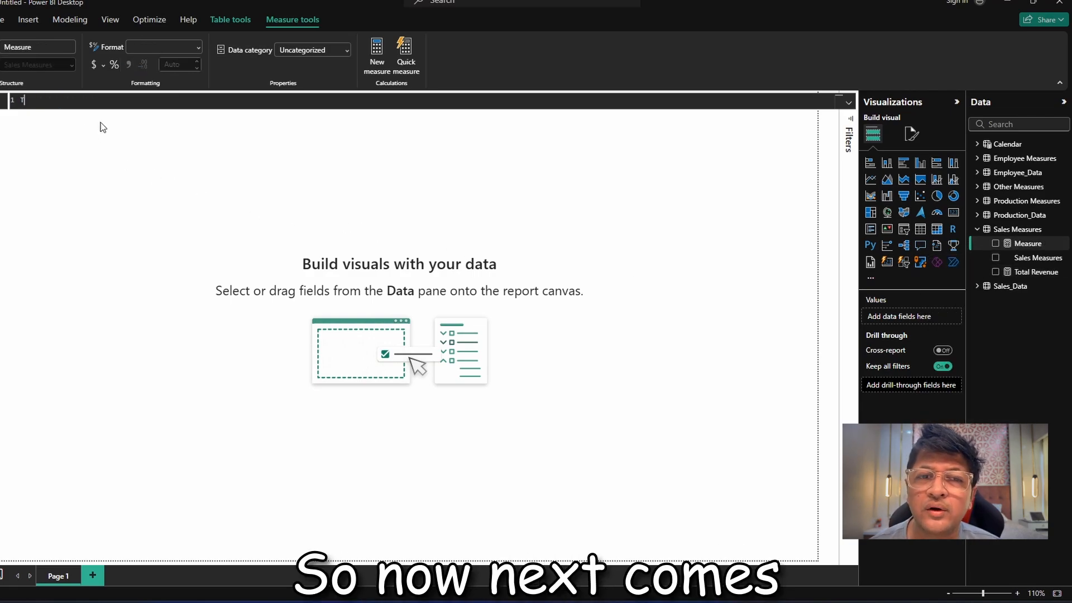
type("otal U")
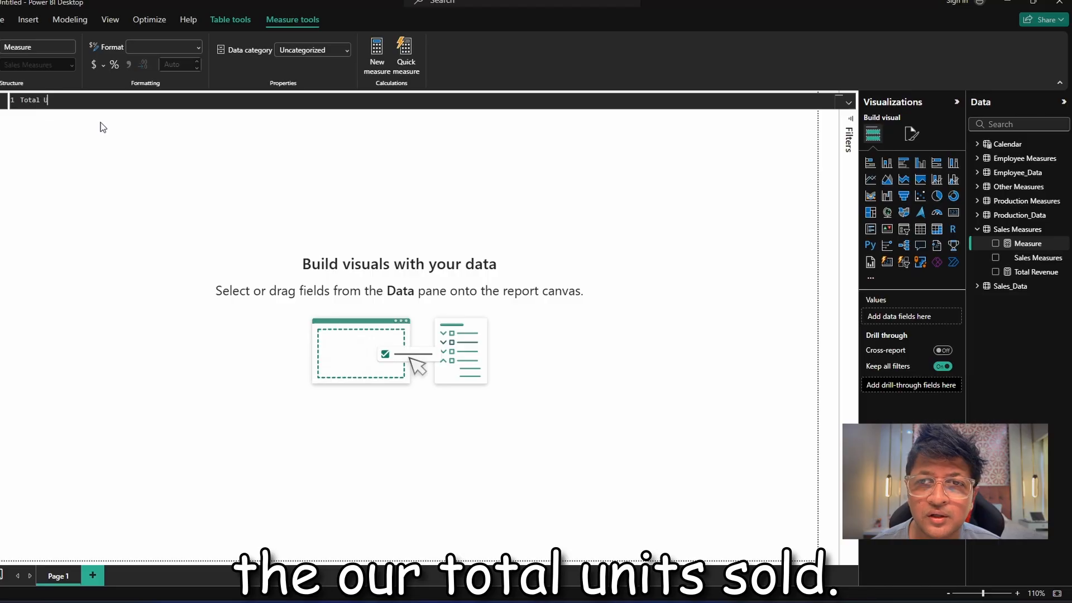
type("nits Sol")
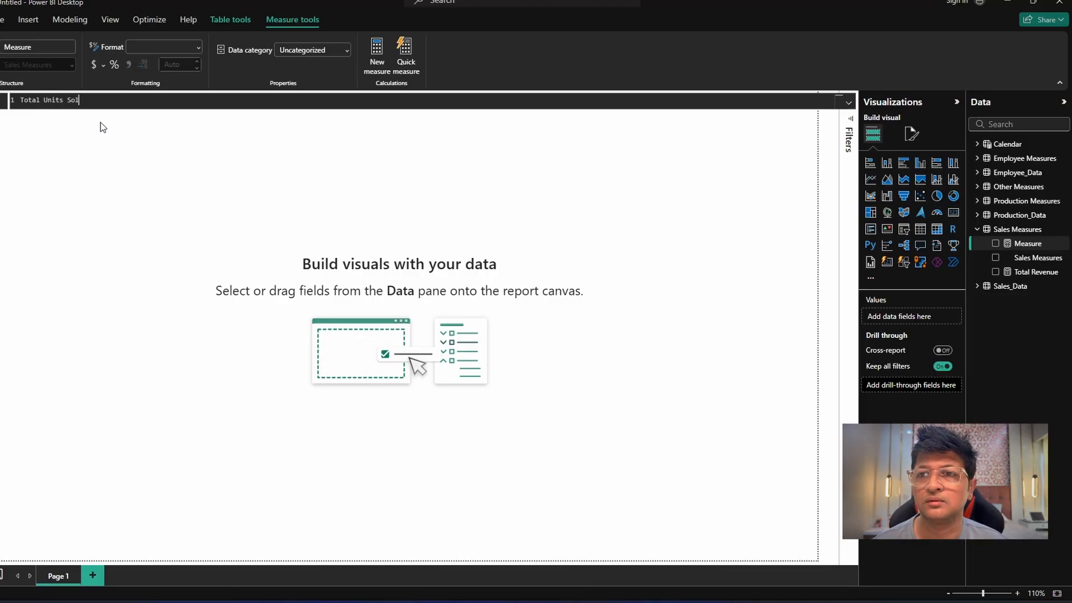
type("d ")
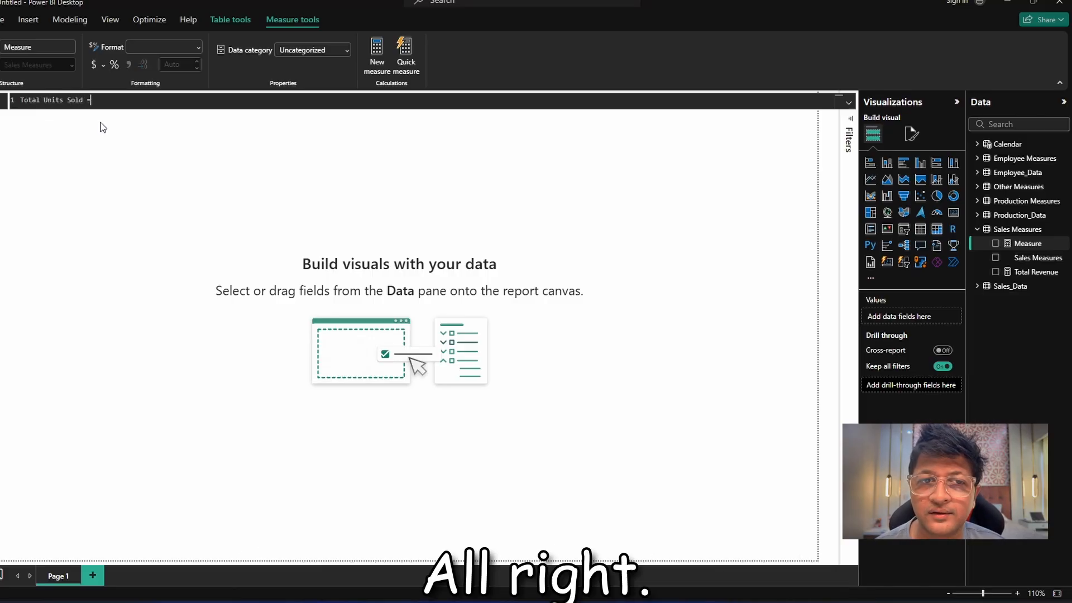
type("= SUM(")
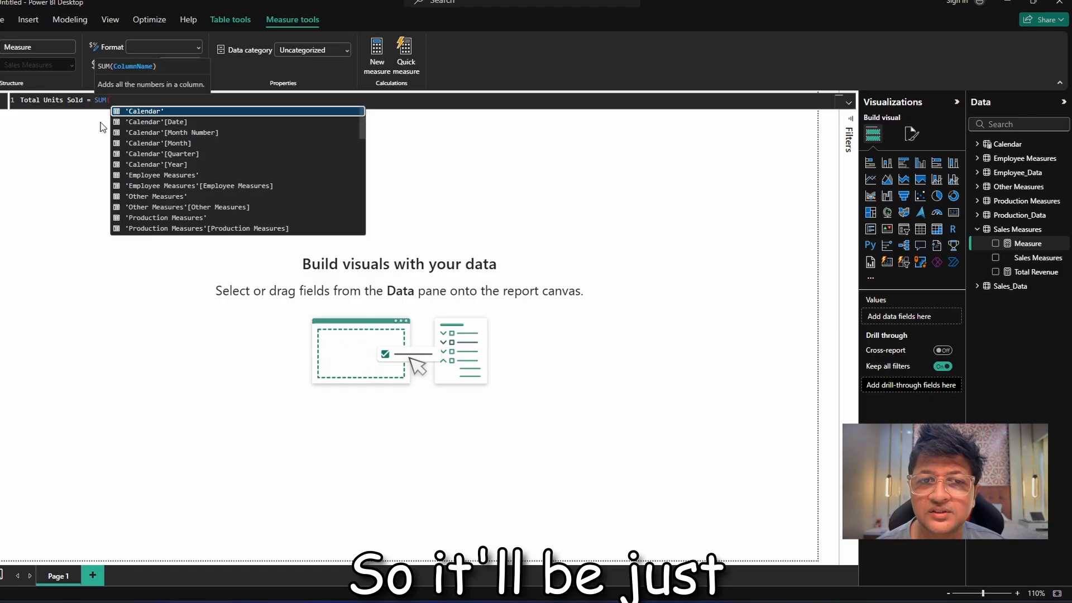
type("uni")
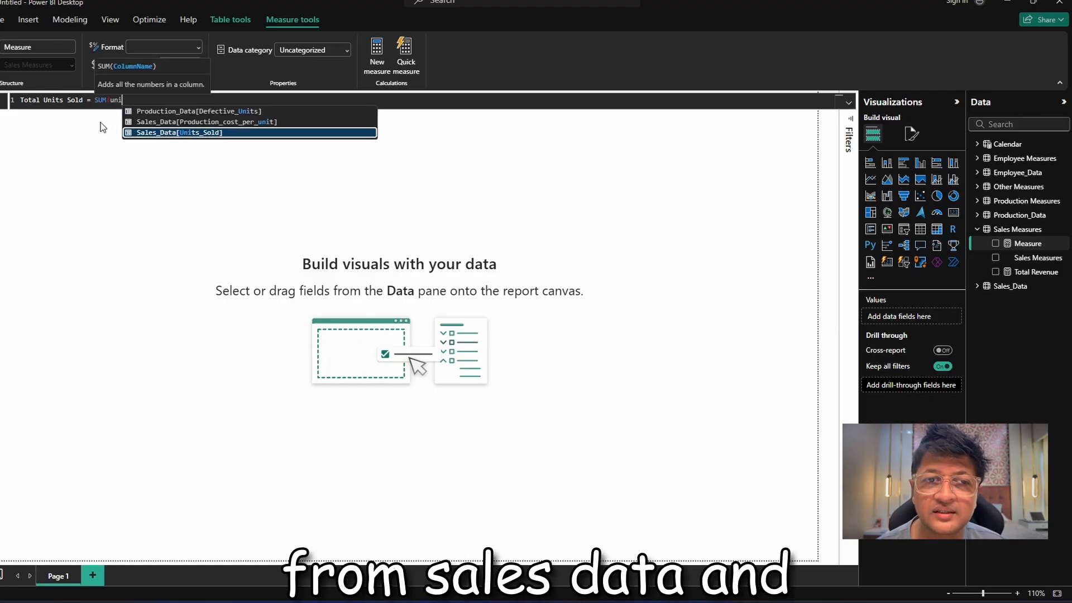
key("Tab")
type(")")
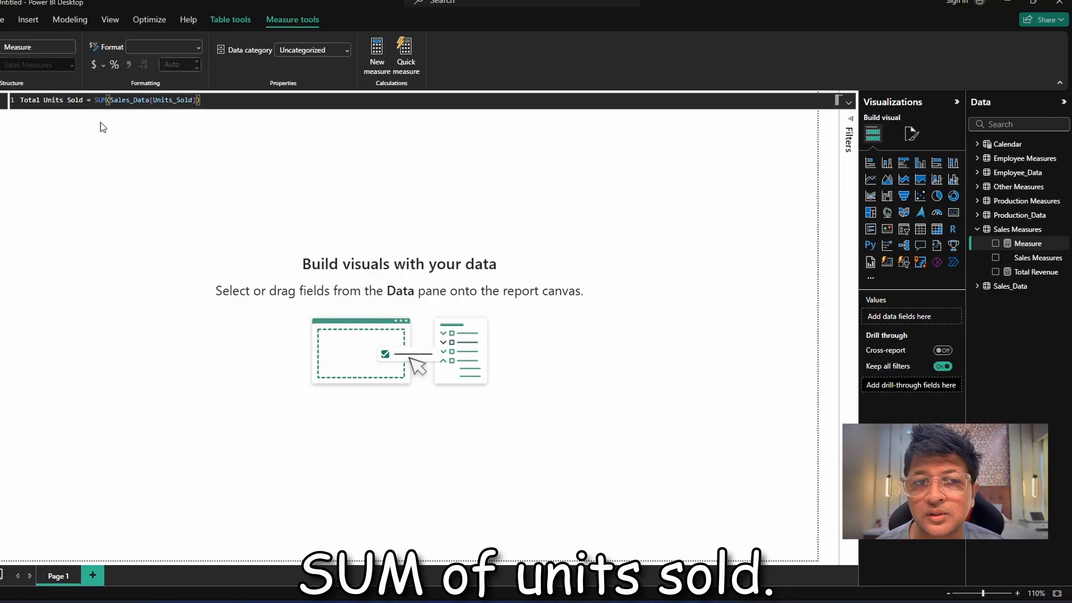
key("Return")
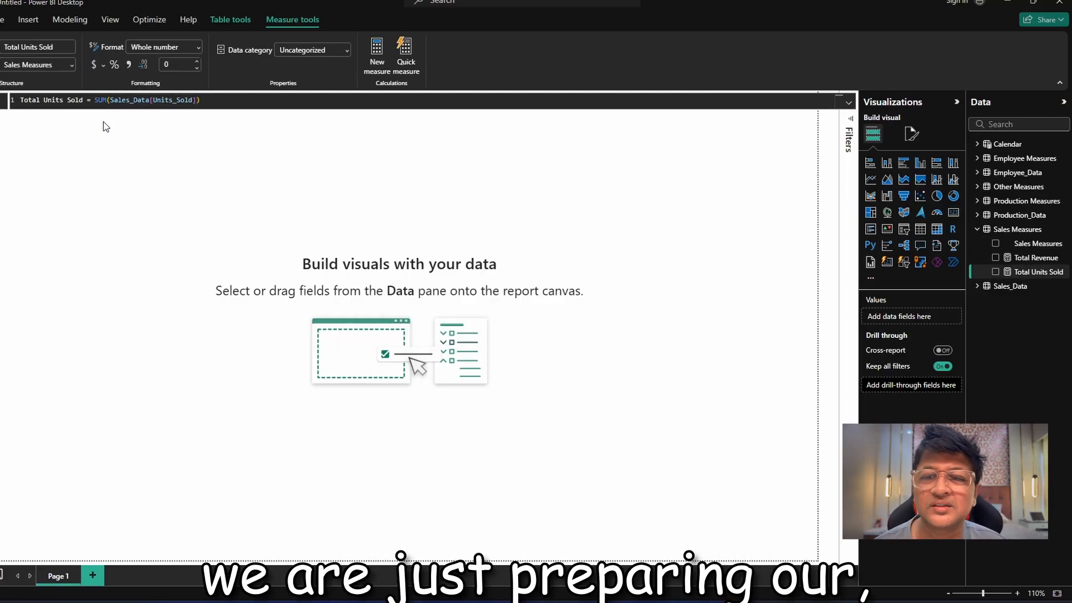
Create a further measure in Sales Measures: Total Returns = SUM(Sales_Data[Returns]).
right_click(1026, 272)
left_click(993, 311)
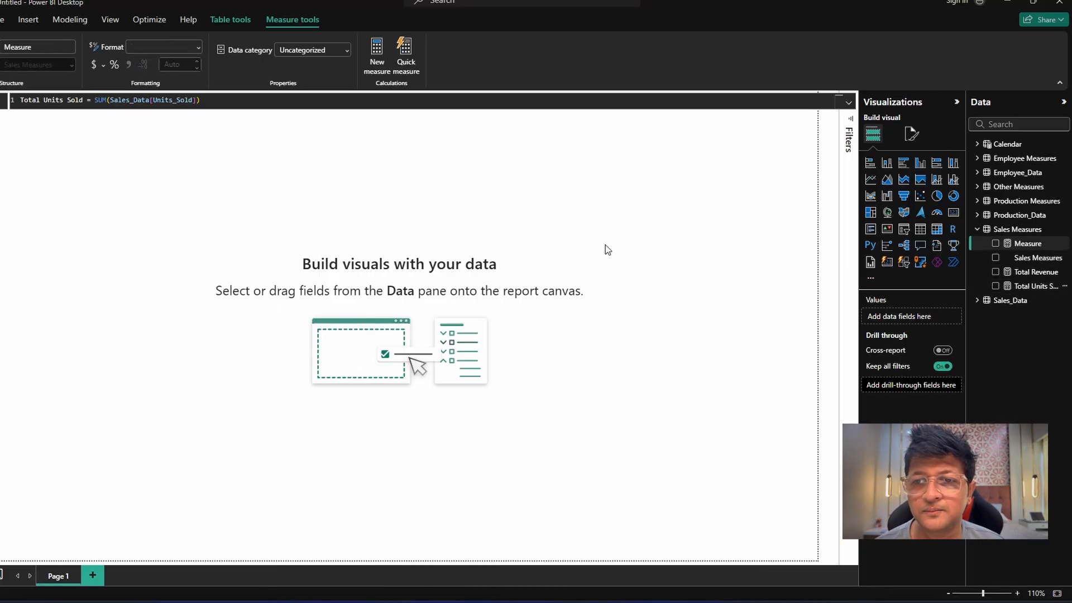
type("Total Re")
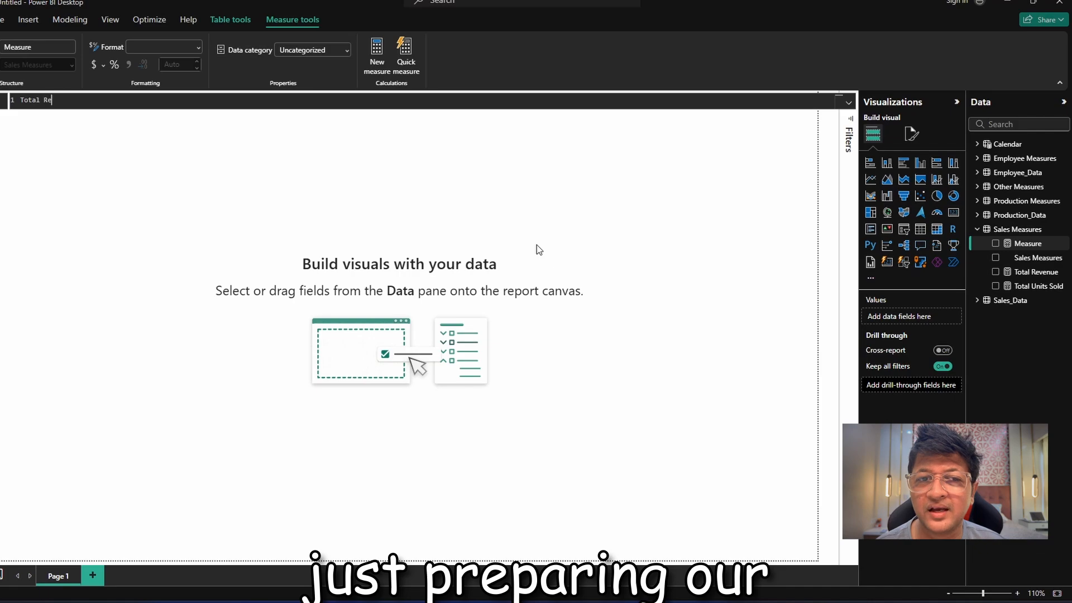
type("turns")
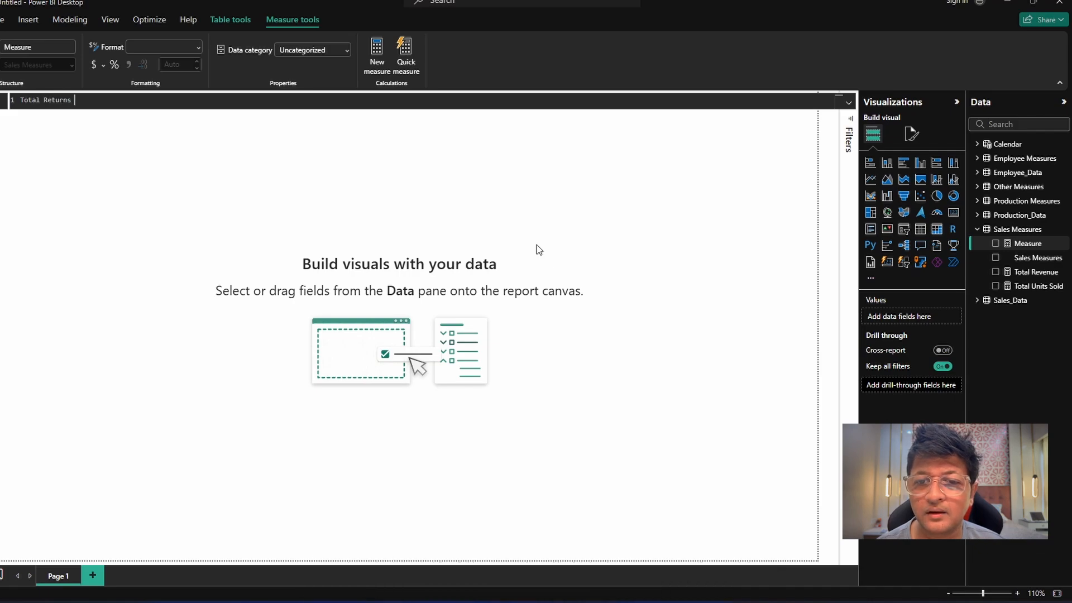
type(" = ")
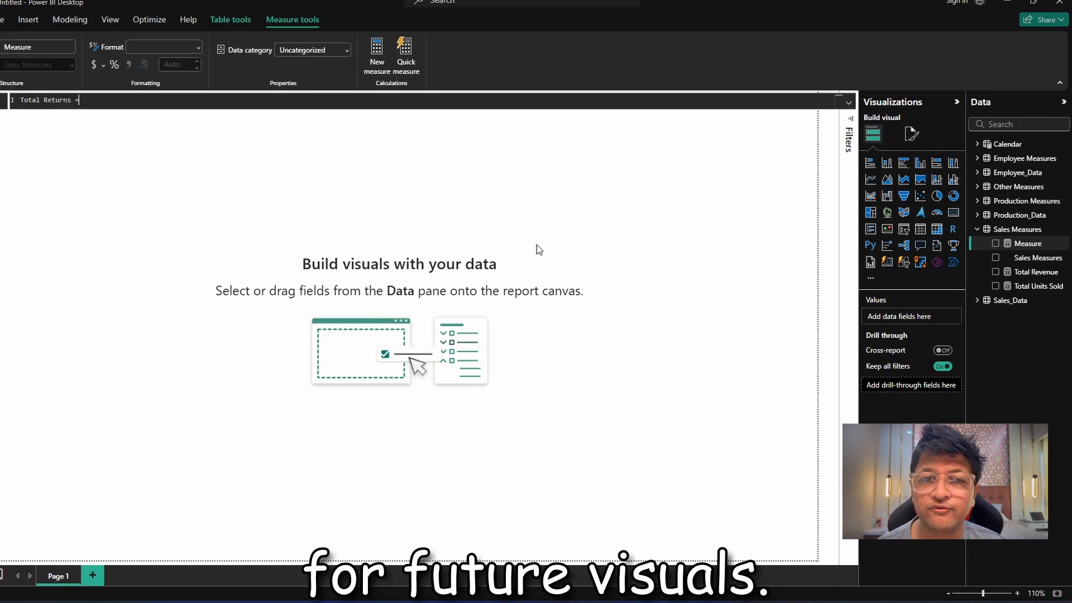
type("sum")
key("Tab")
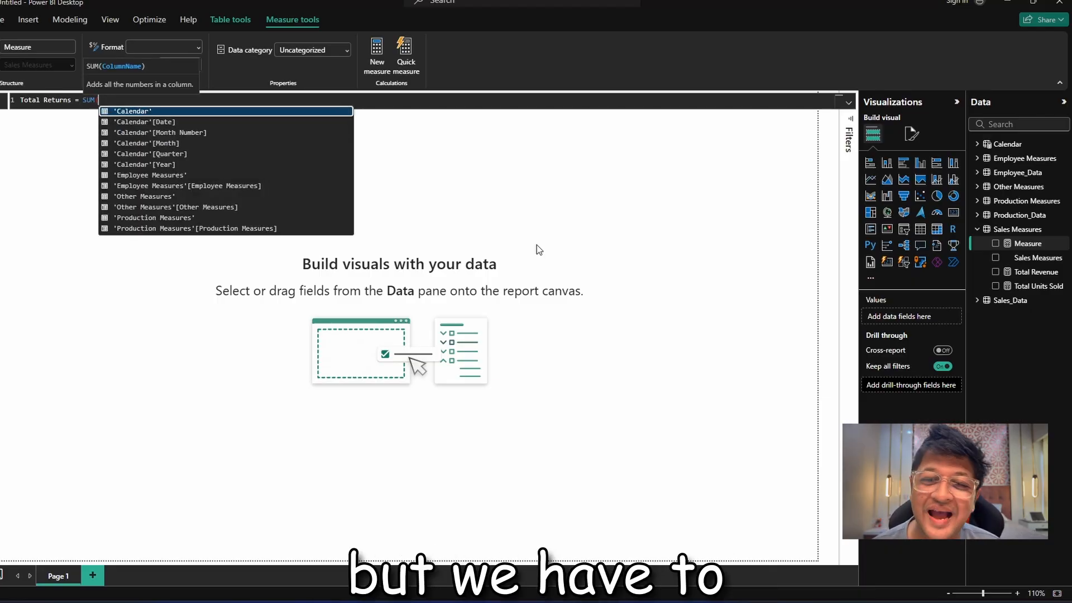
type("ret")
key("Tab")
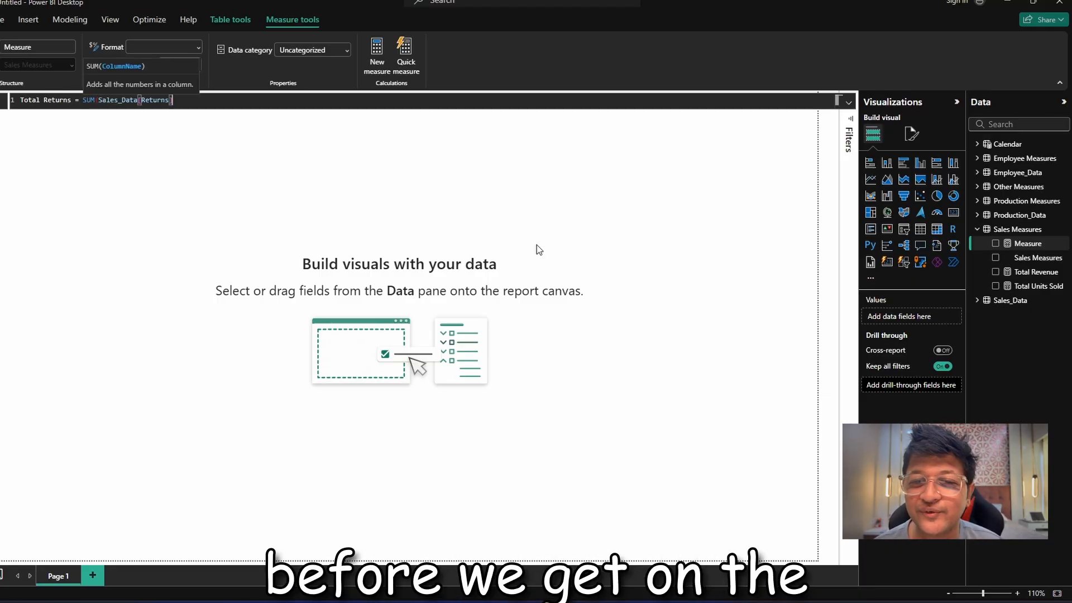
type(")")
key("Return")
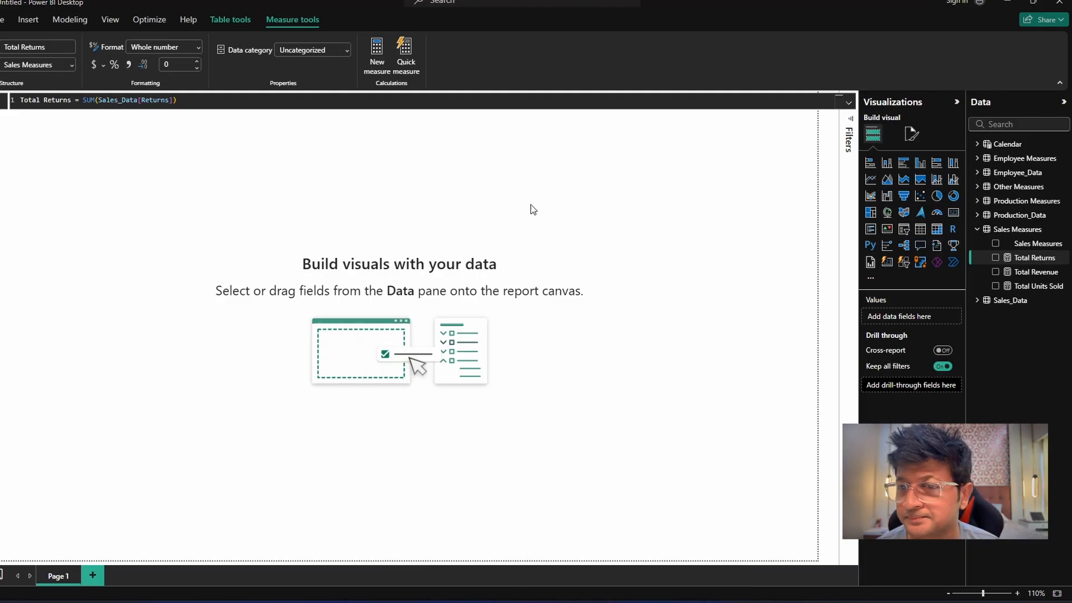
Try the currency and decimal number formats on the Total Units Sold measure, and settle on whole number.
left_click(1030, 288)
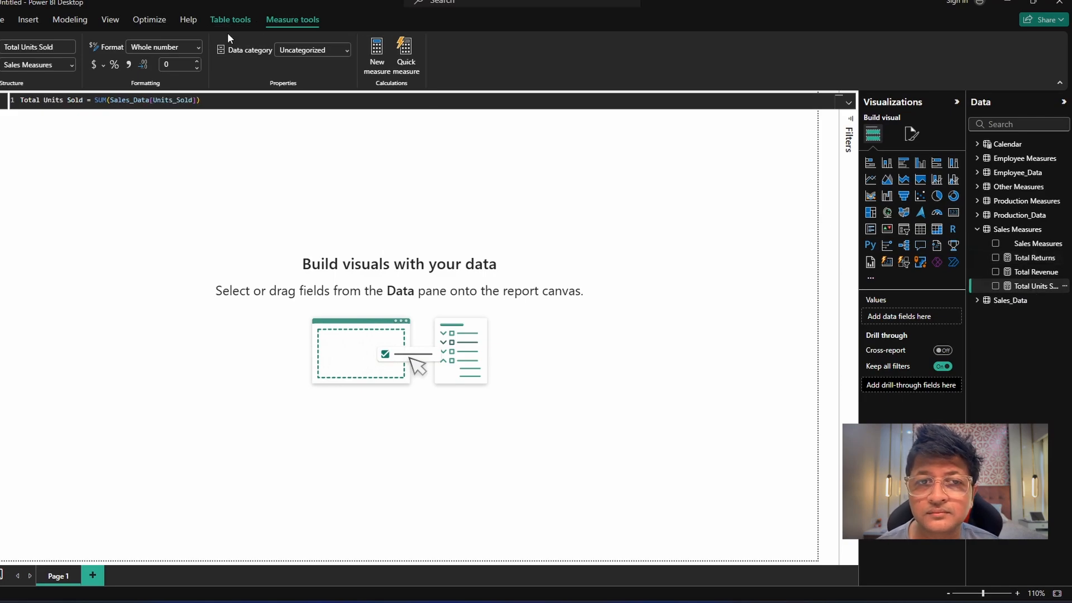
left_click(198, 50)
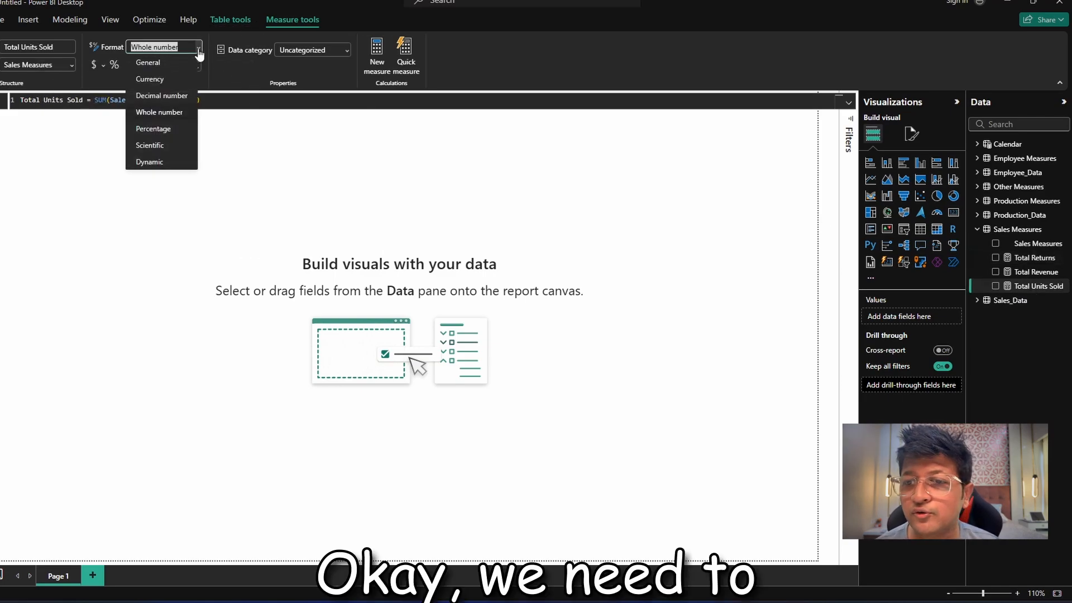
left_click(190, 80)
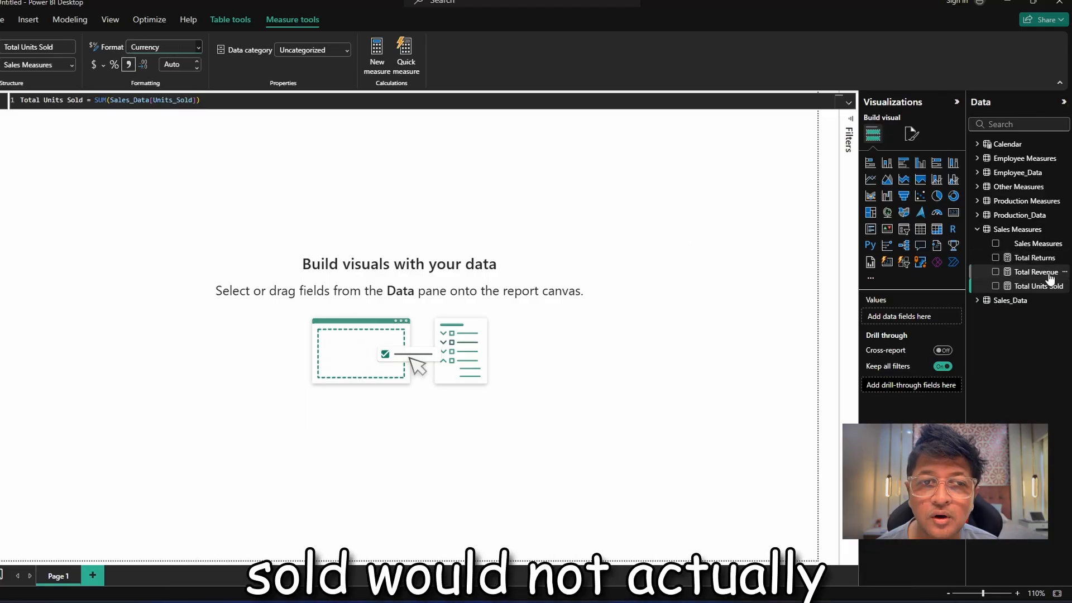
left_click(199, 48)
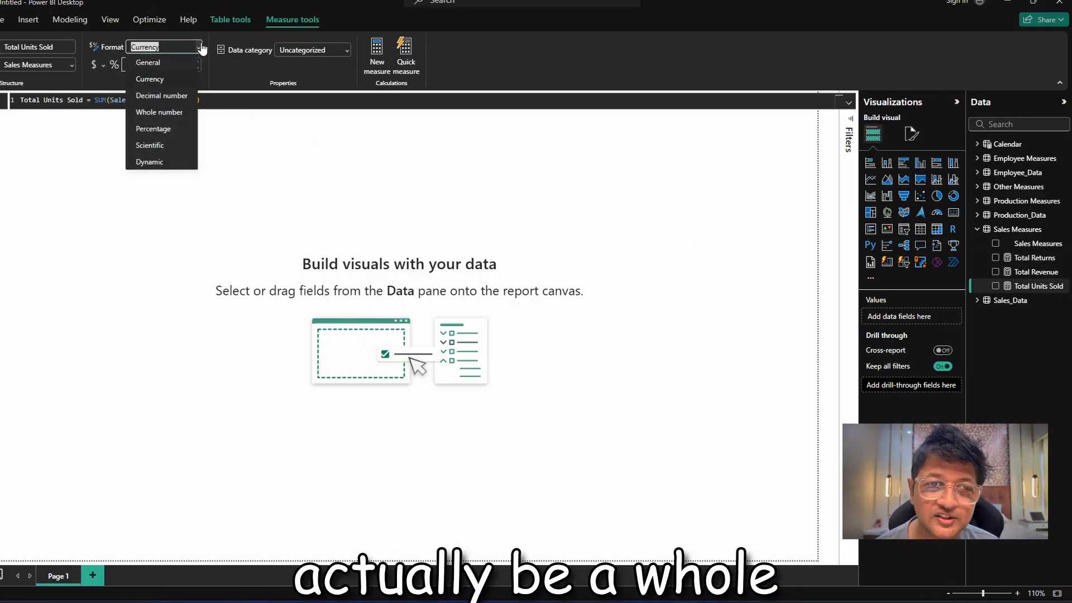
left_click(167, 95)
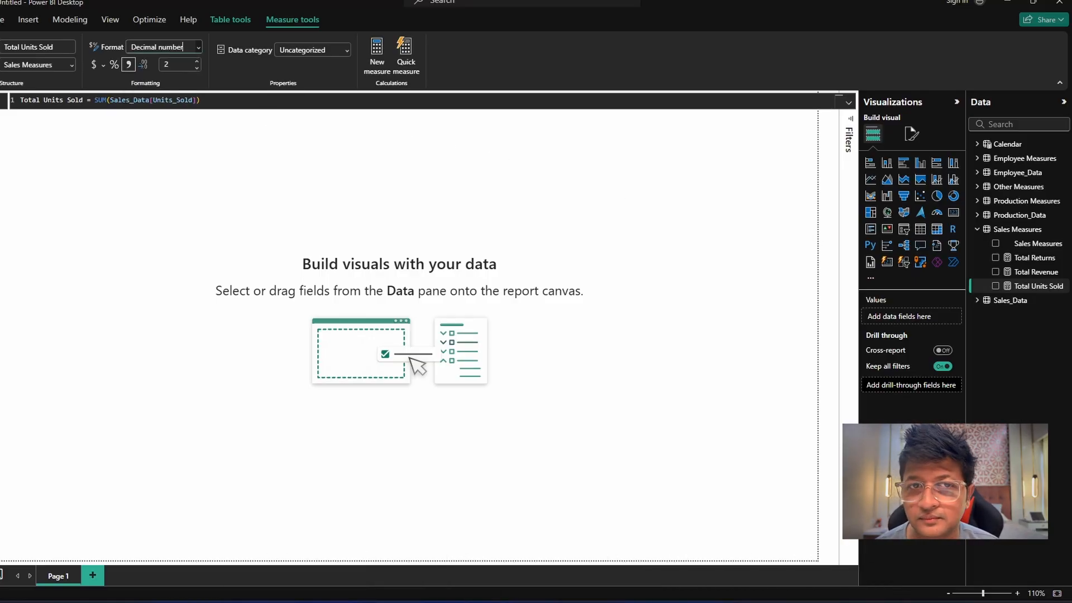
left_click(198, 47)
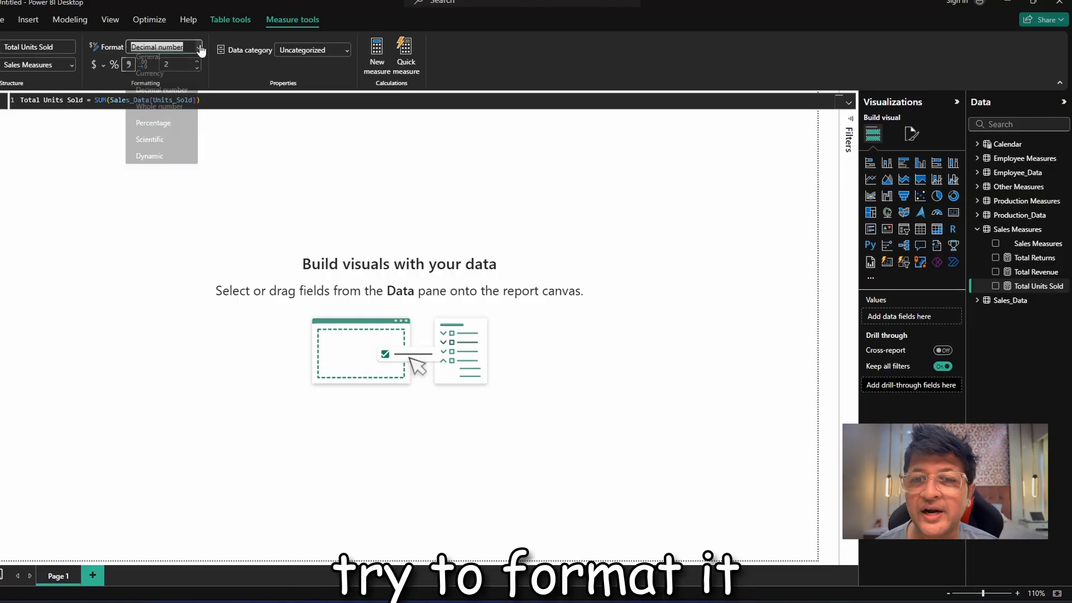
left_click(167, 110)
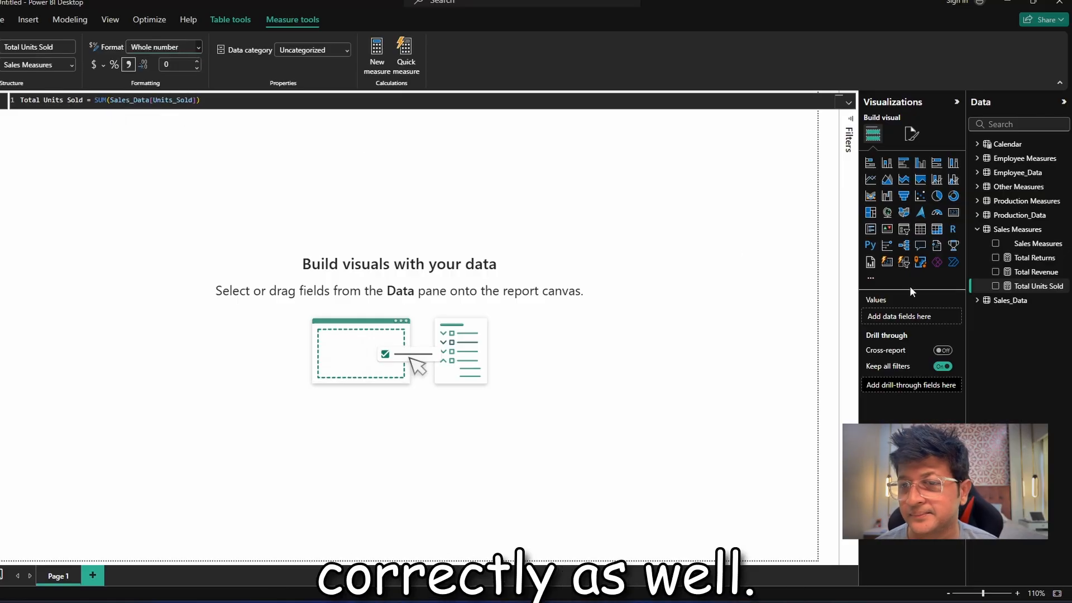
Check the number formats assigned to the Total Revenue and Total Returns measures.
left_click(1041, 272)
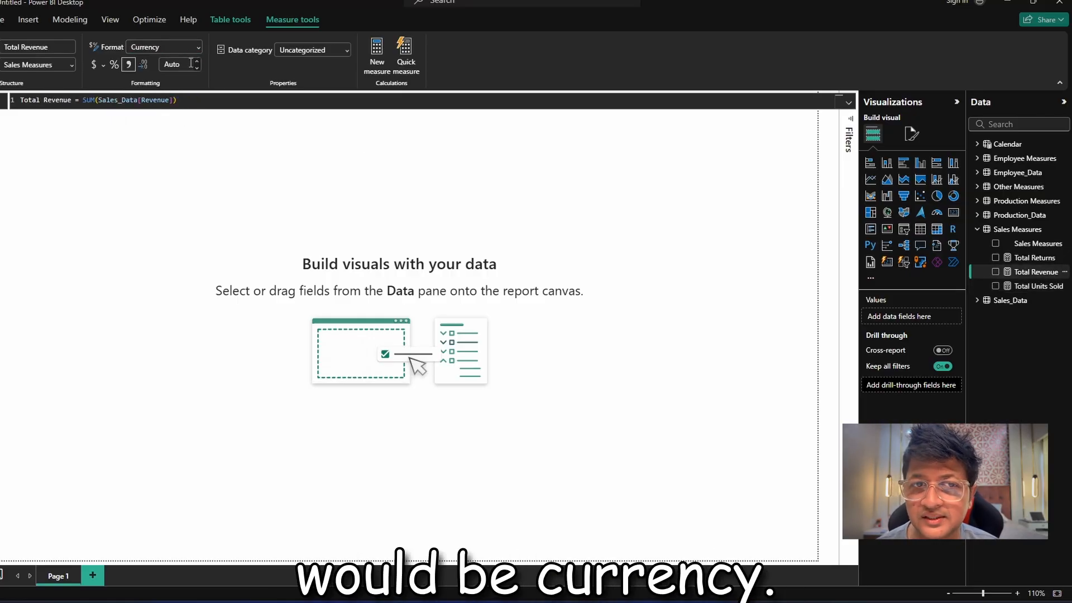
left_click(1032, 259)
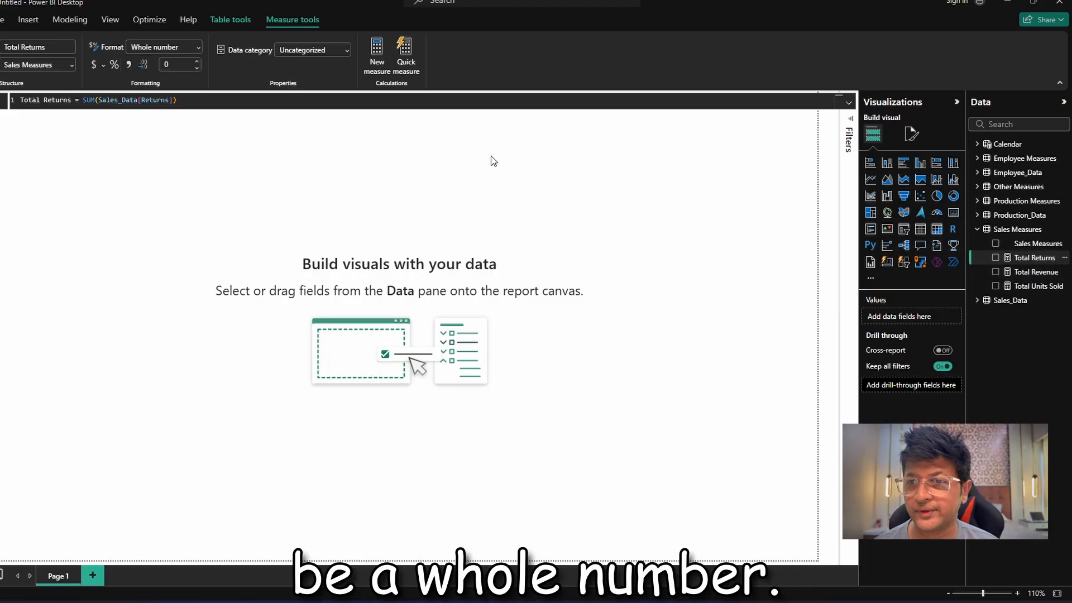
left_click(440, 170)
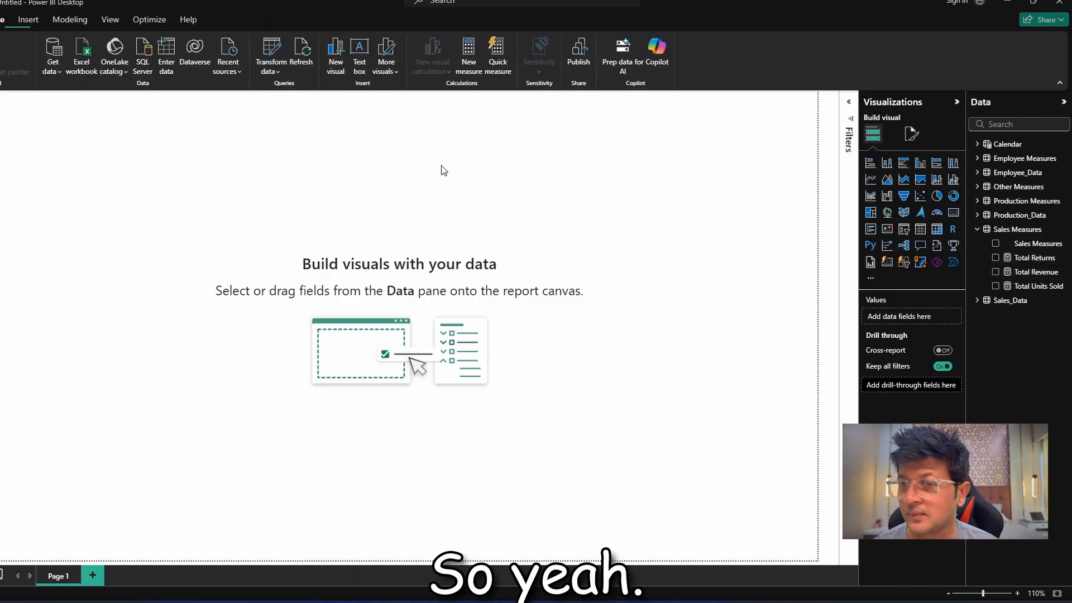
Add a measure to the Sales Measures table: Return % = DIVIDE([Total Returns],[Total Units Sold],0).
right_click(1033, 241)
left_click(989, 260)
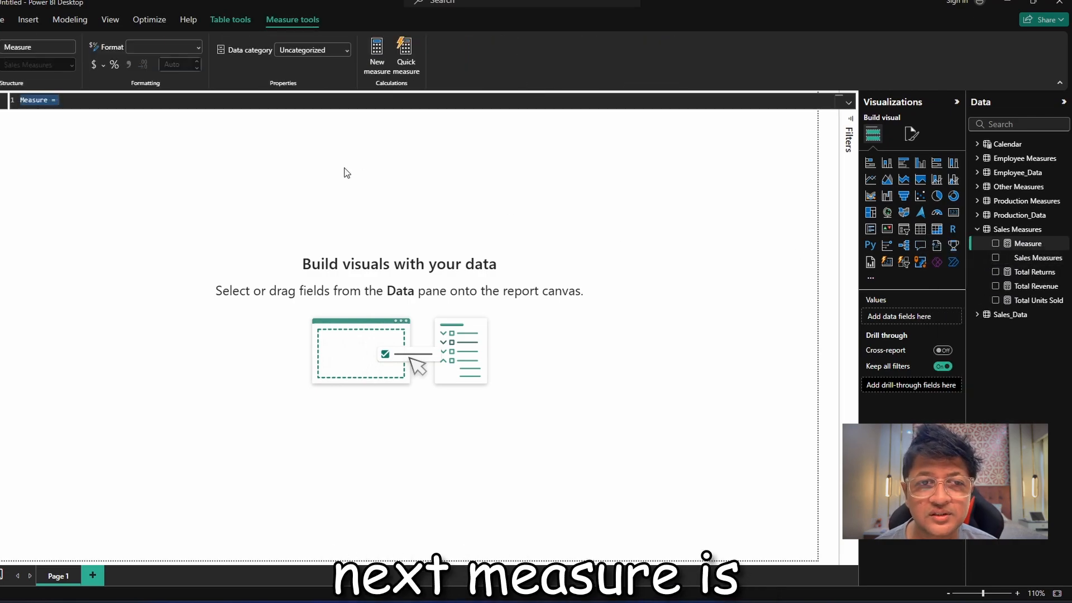
type("Retur")
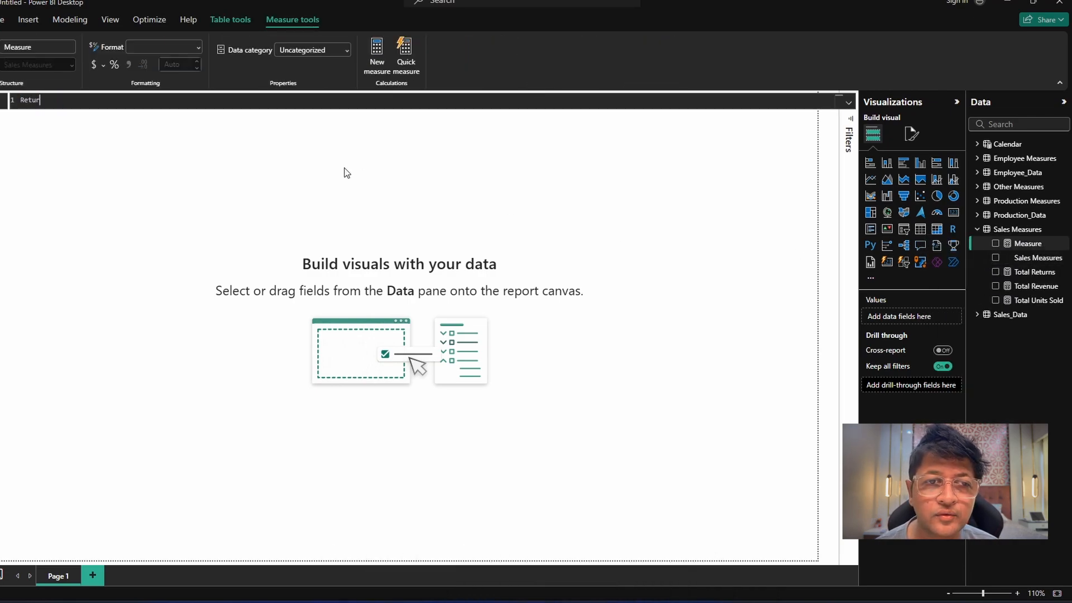
type("n % = ")
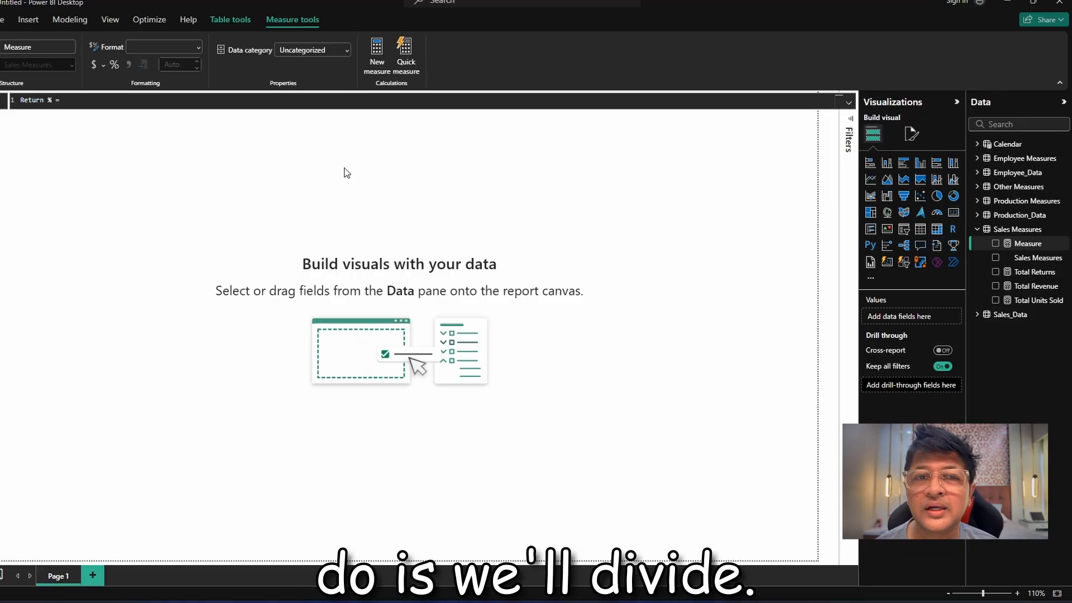
type("DIVIDE ")
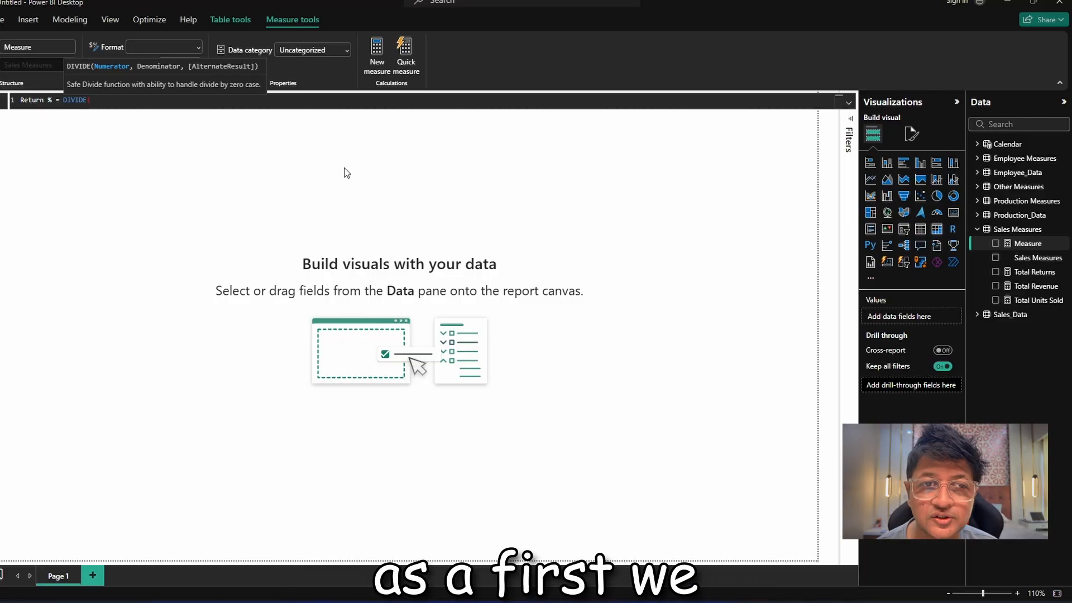
type("tot")
key("Tab")
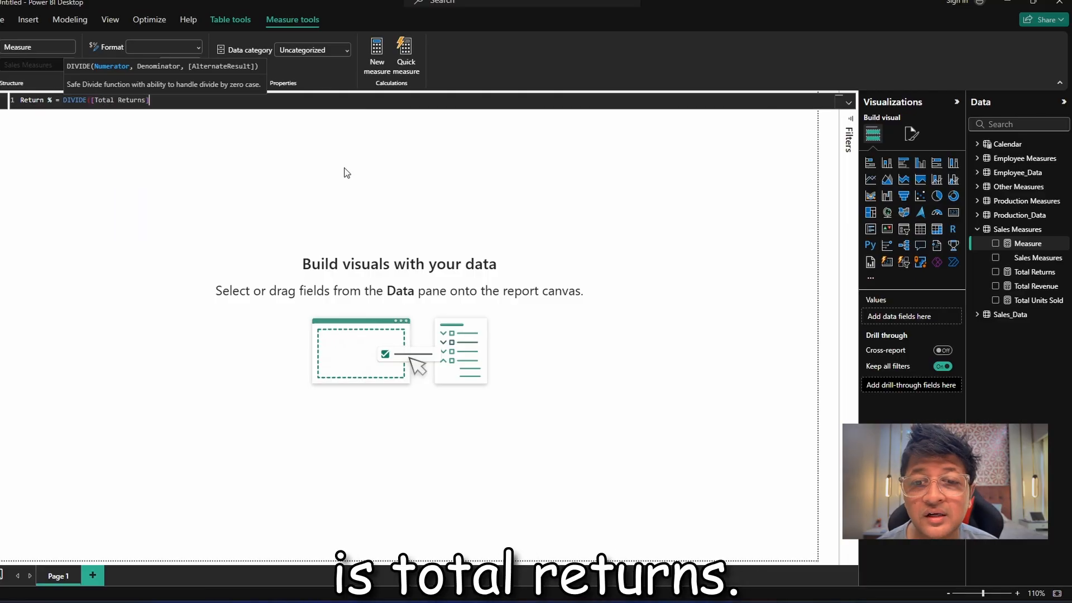
type(",")
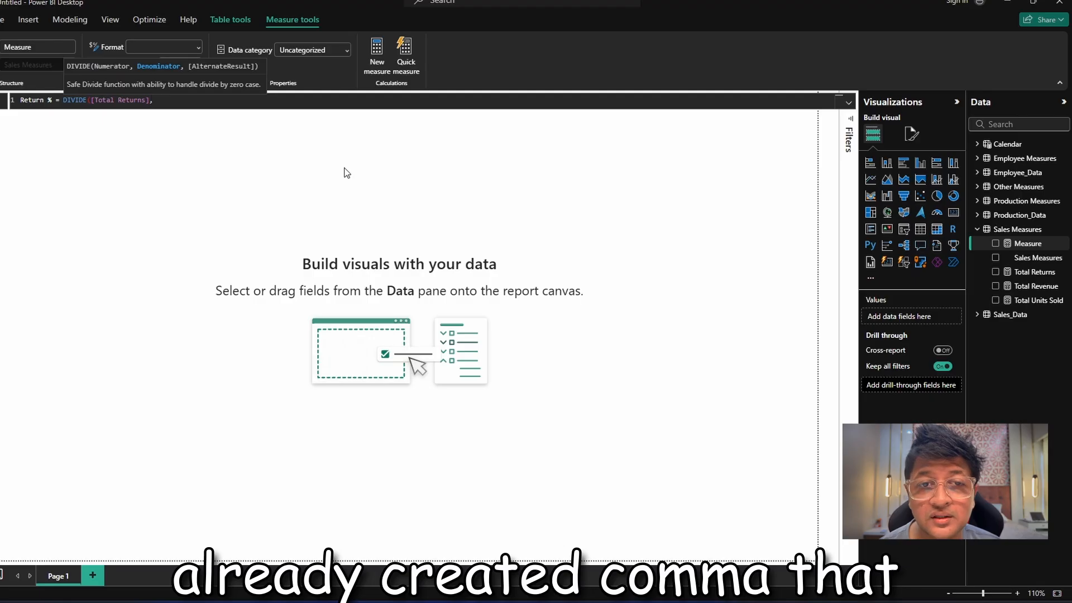
type("Tot")
key("Down")
key("Down")
key("Tab")
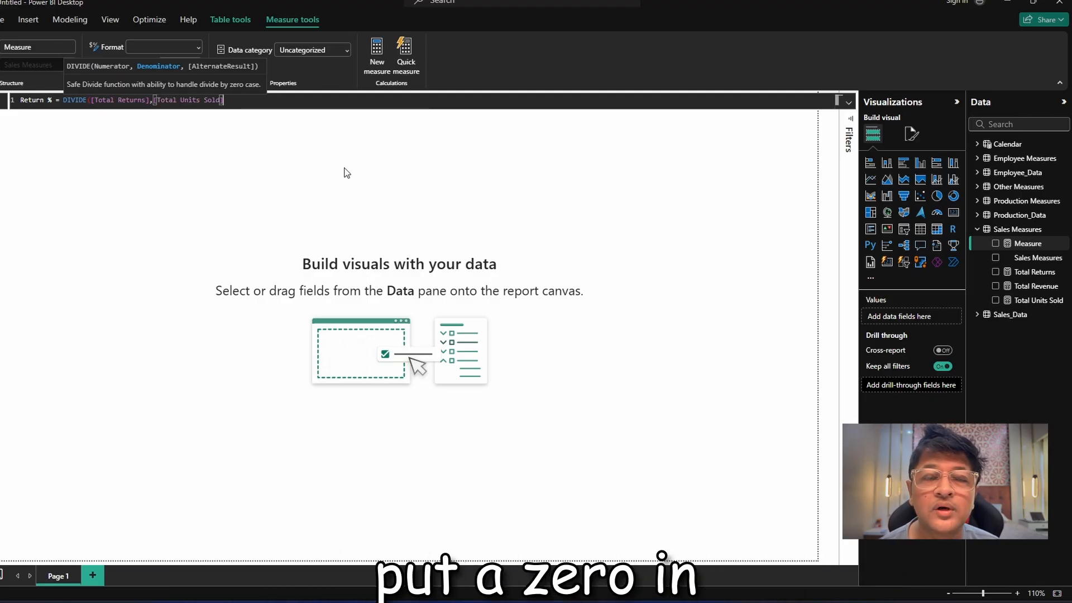
type(",0)")
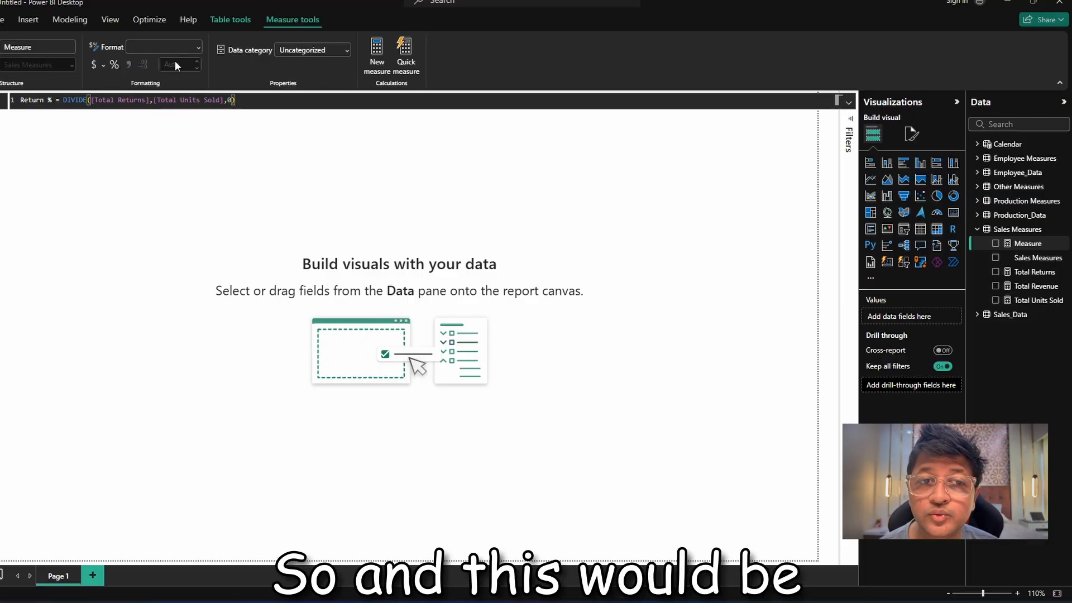
key("Return")
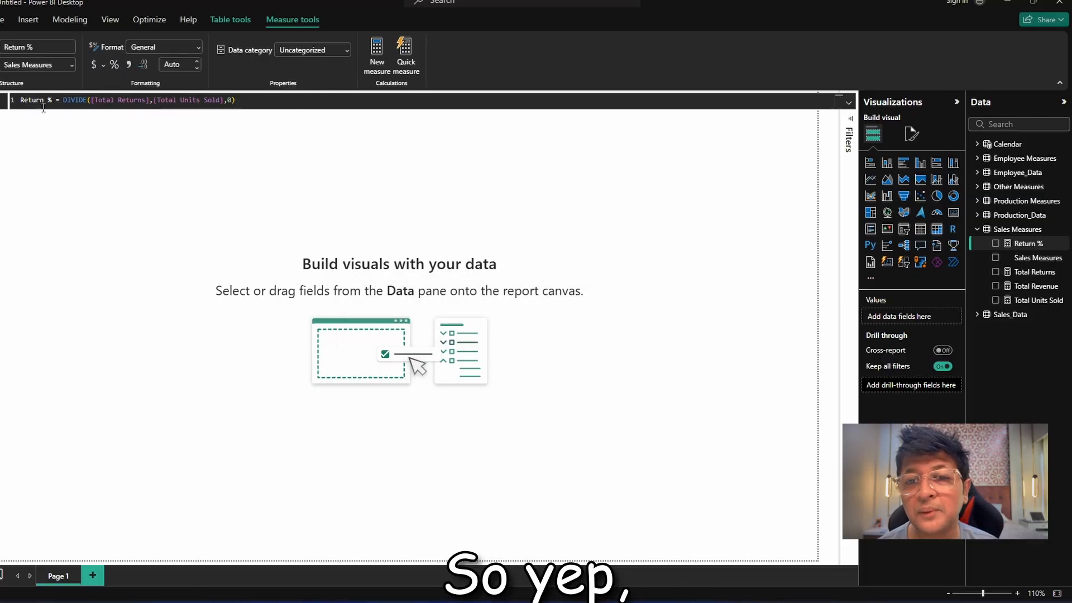
left_click(162, 176)
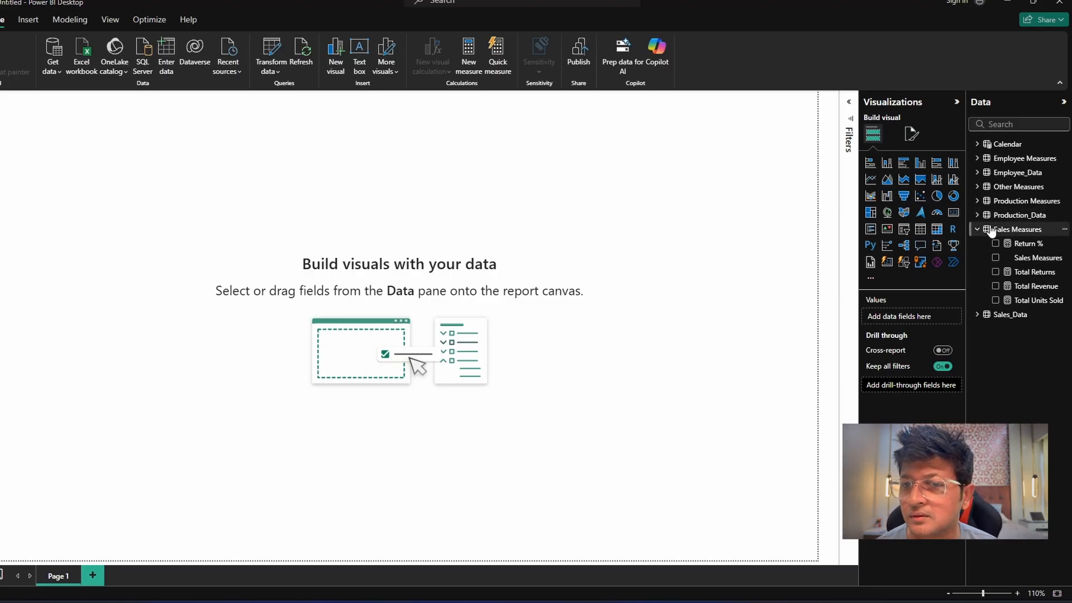
Create a measure in the Production Measures table: Total Expected Output = SUM(Production_Data[Expected_Output]).
left_click(997, 202)
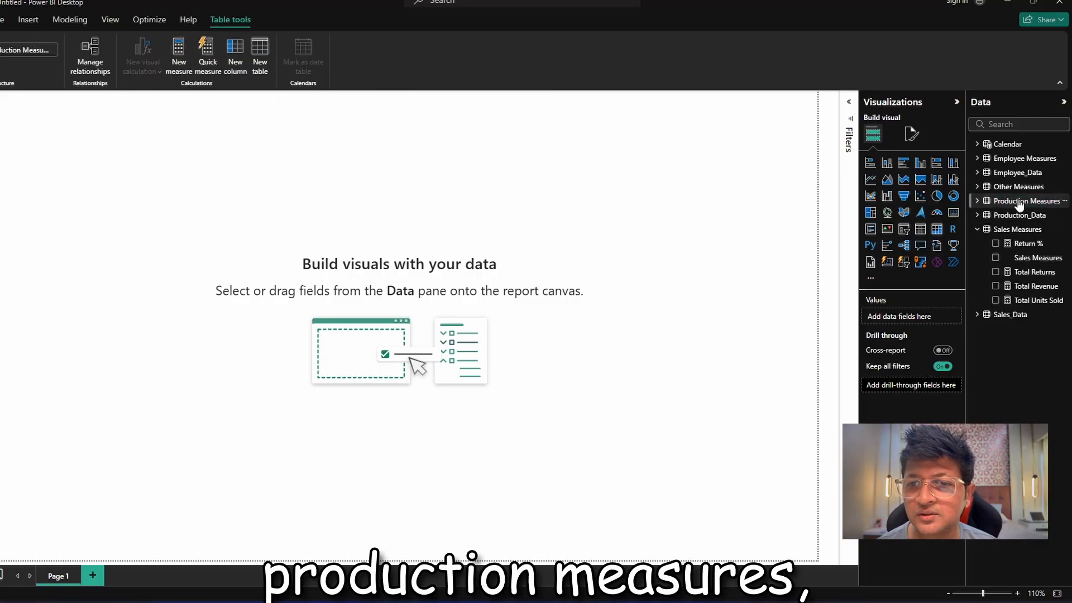
right_click(1019, 205)
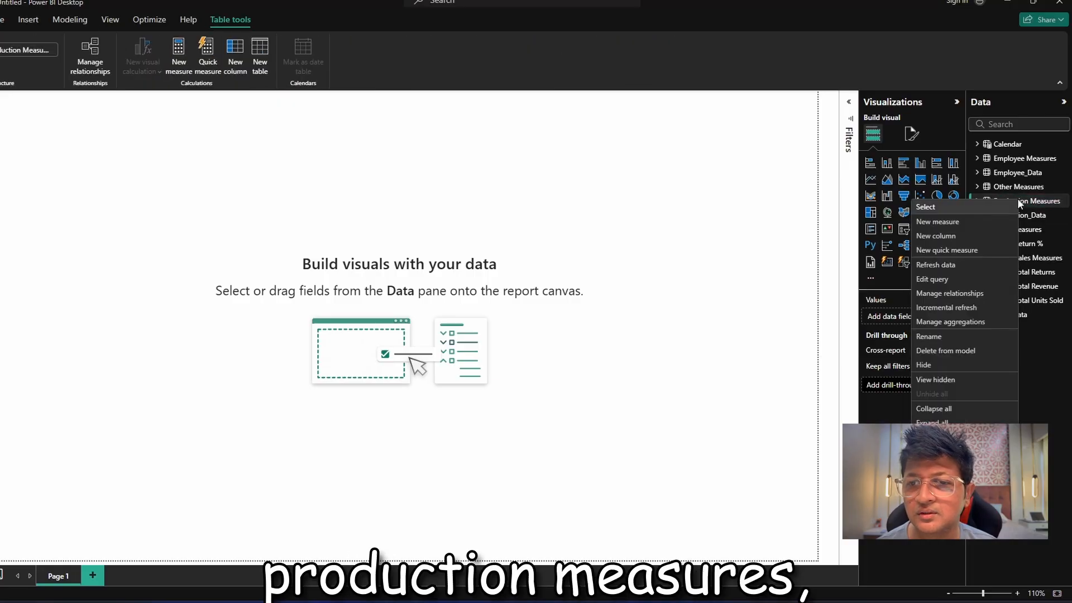
left_click(970, 229)
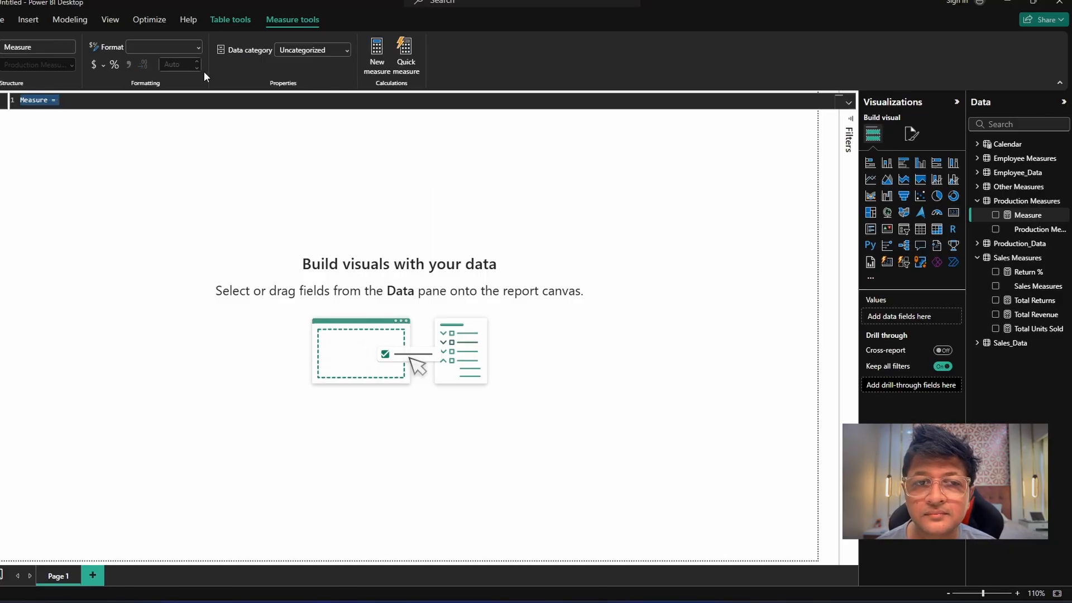
type("Total ")
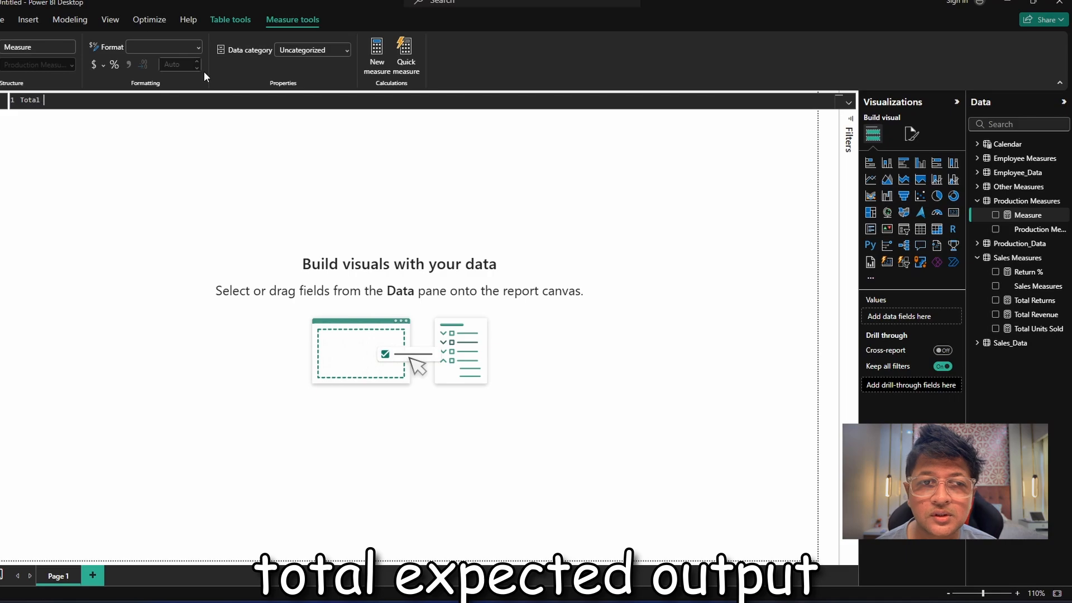
type("Expected")
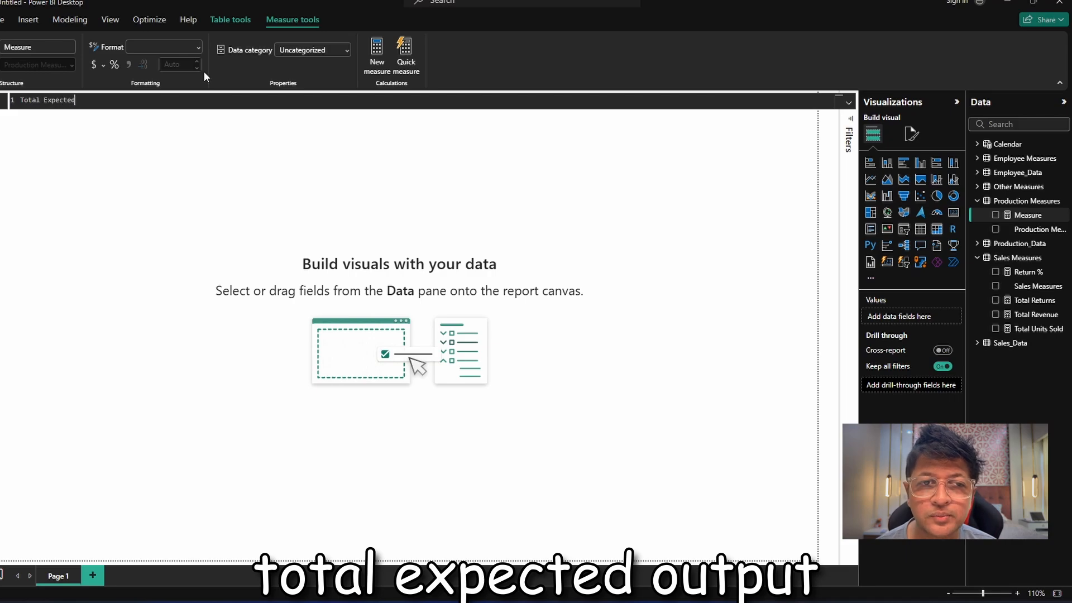
type(" Output")
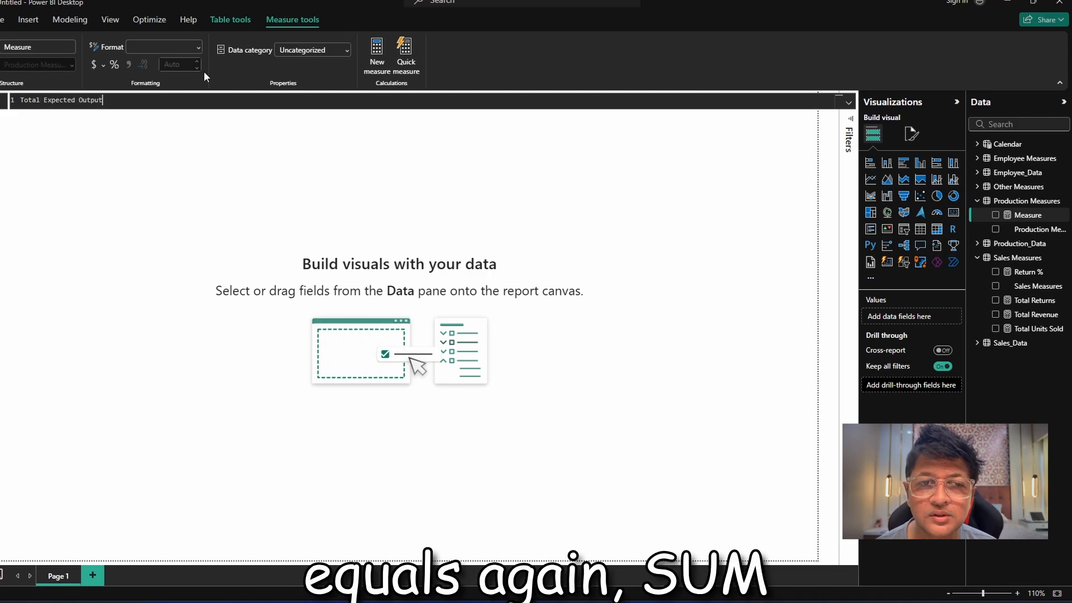
type(" = ")
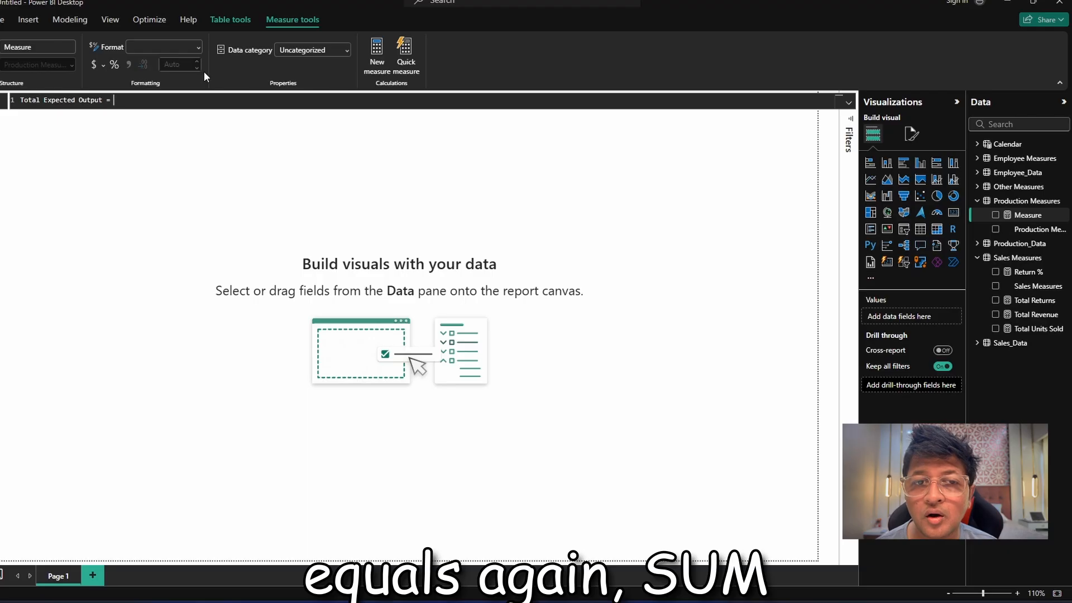
type("SUM(e")
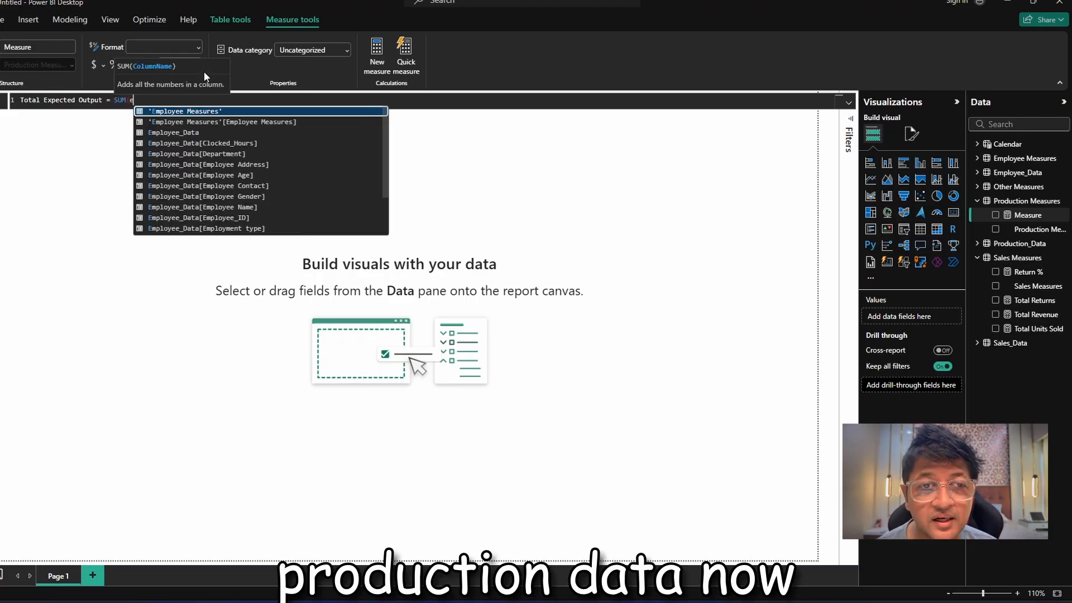
type("xpected")
key("Tab")
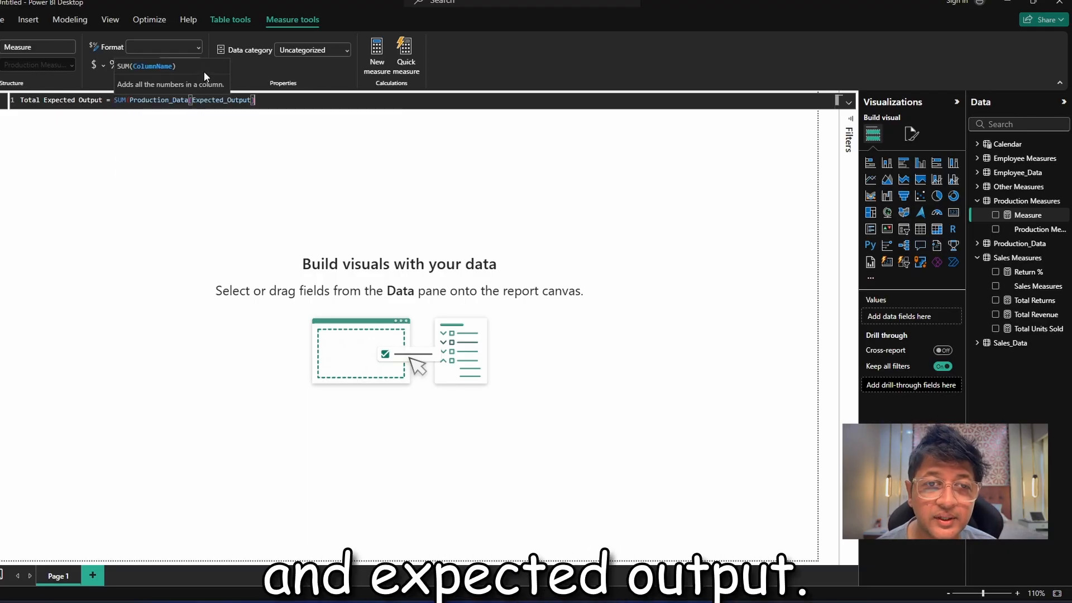
type(")")
key("Return")
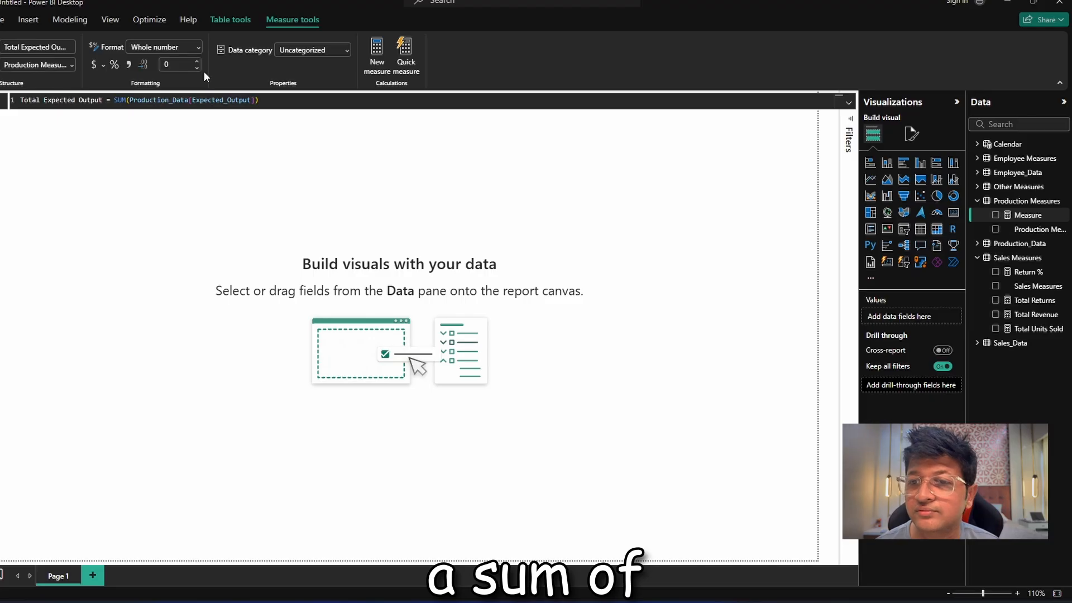
Add another measure to Production Measures: Total Actual Output = SUM(Production_Data[Actual_Output]).
right_click(1006, 202)
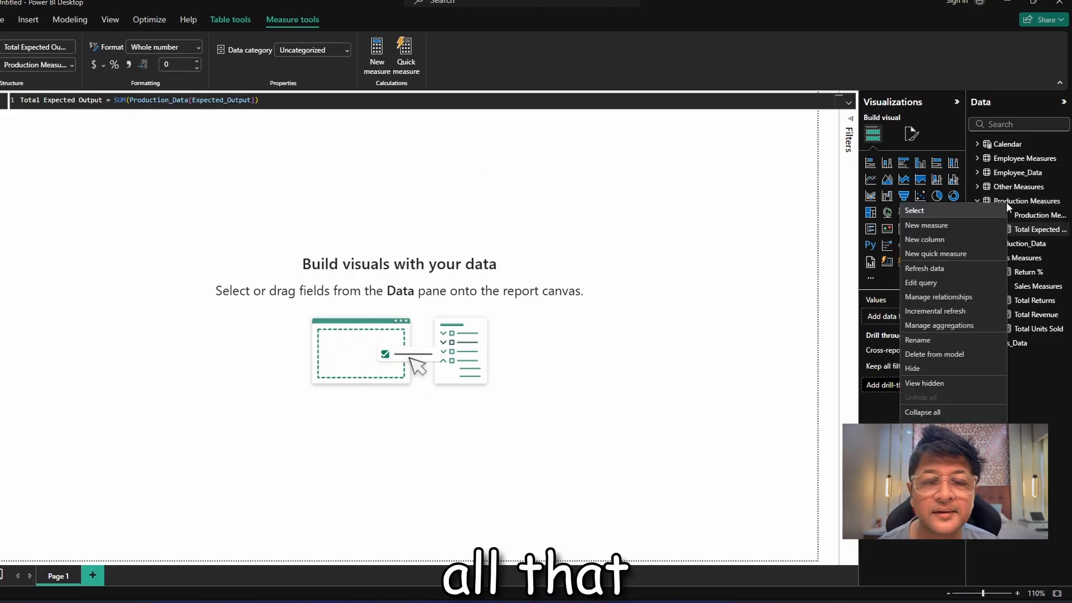
left_click(987, 226)
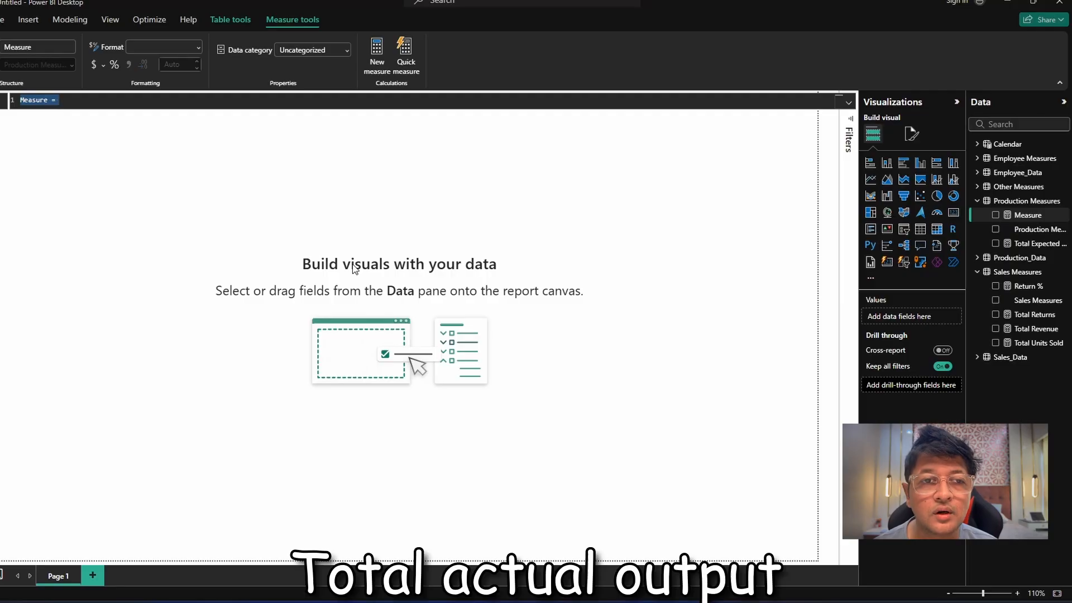
type("Total ")
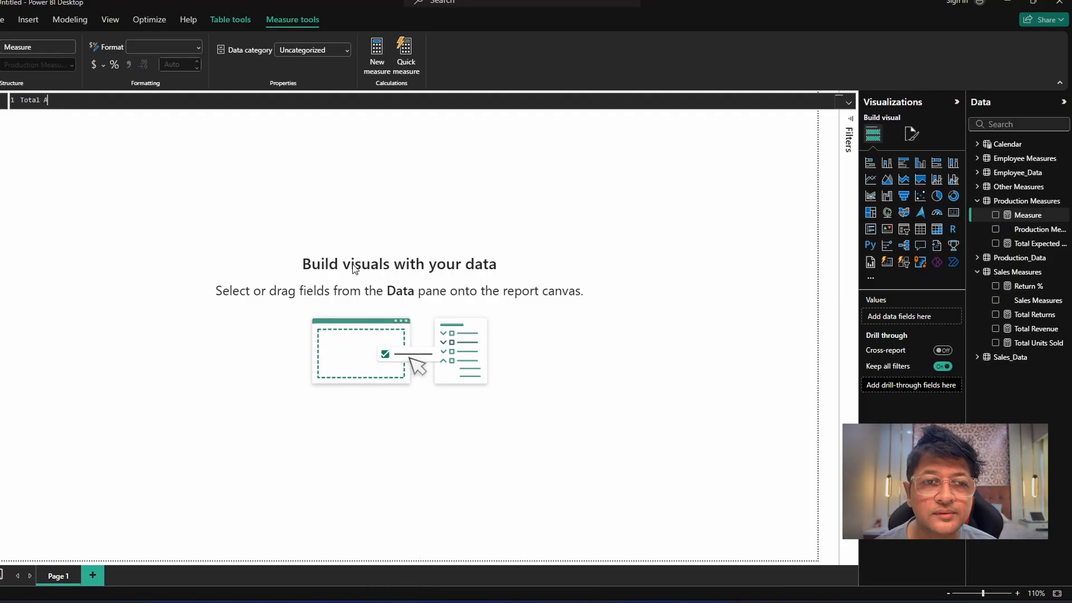
type("Actual Output")
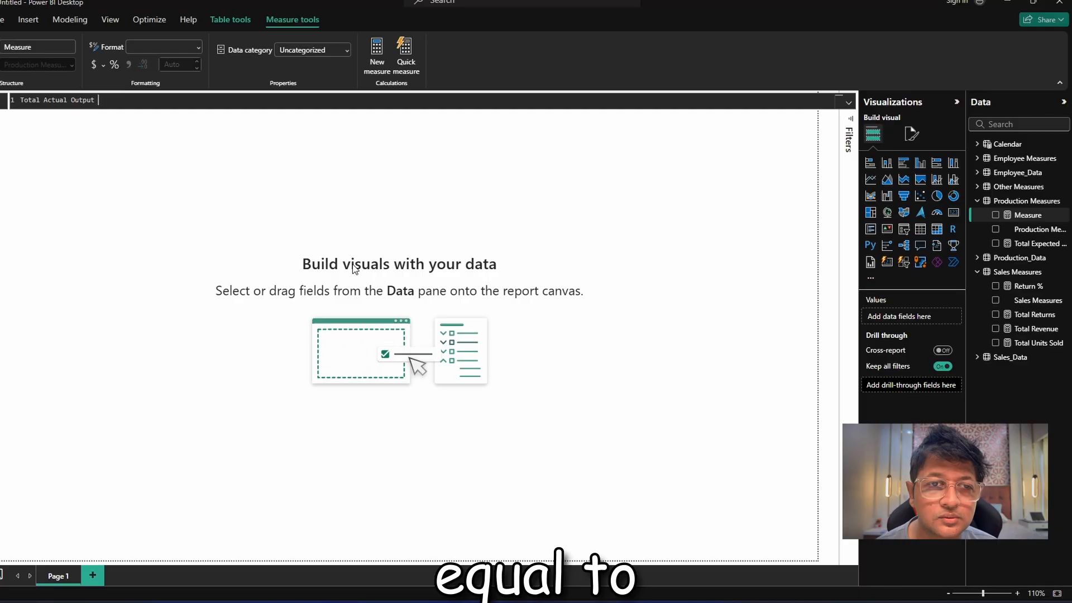
type(" = ")
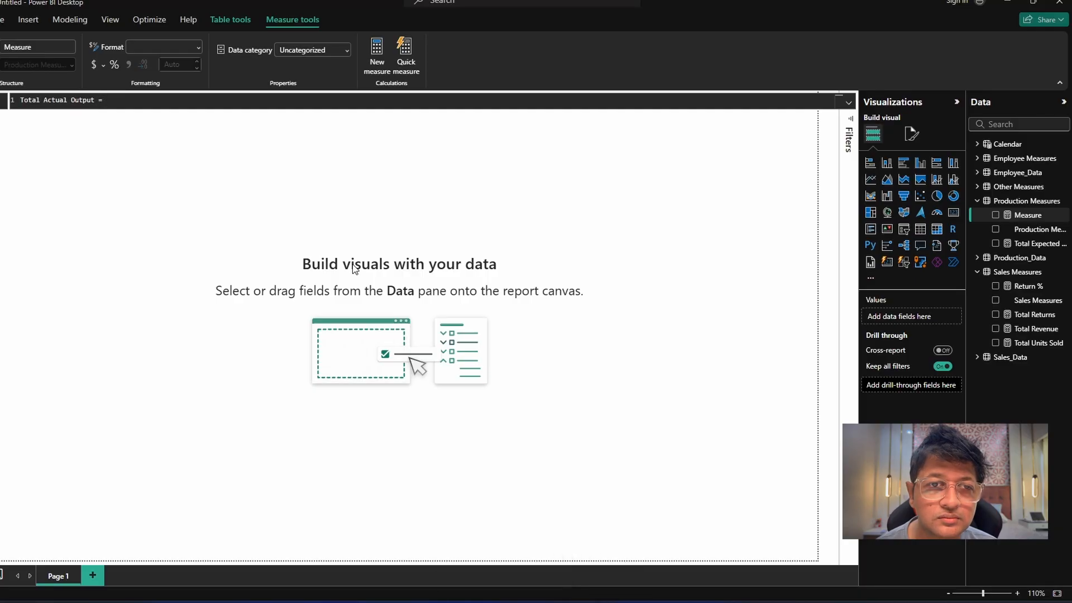
type("SUM(ac")
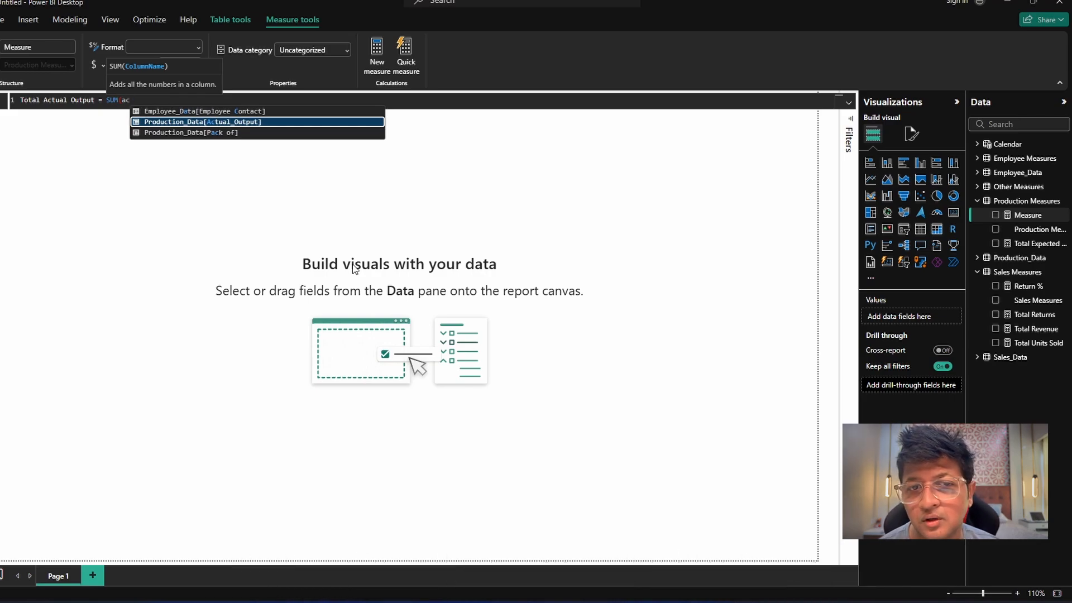
key("Return")
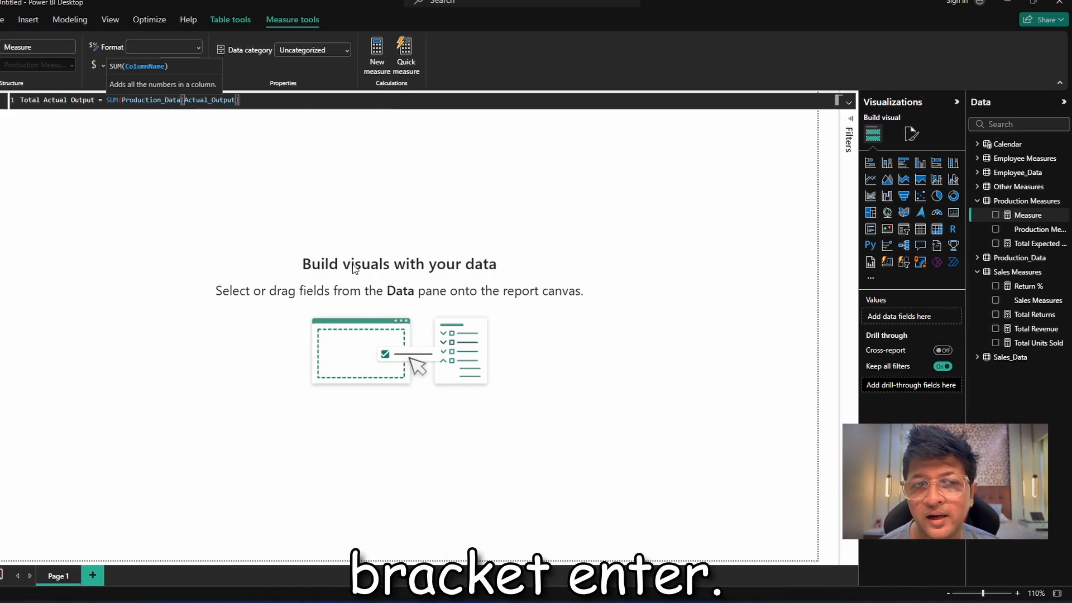
type(")")
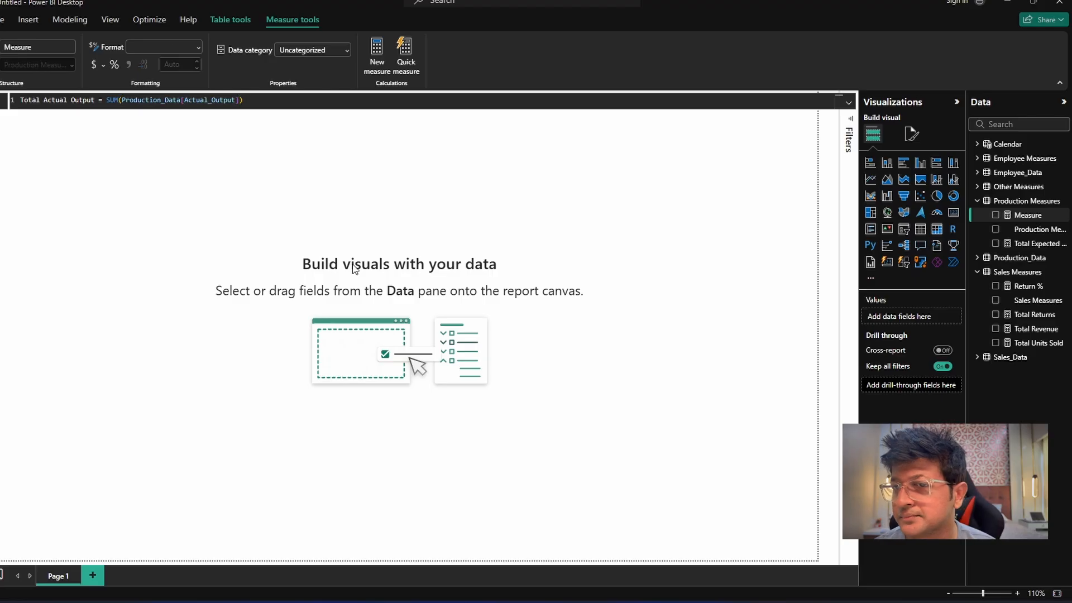
key("Return")
Add a measure to the Production Measures table: Total Defective Units = SUM(Production_Data[Defective_Units]).
right_click(1040, 206)
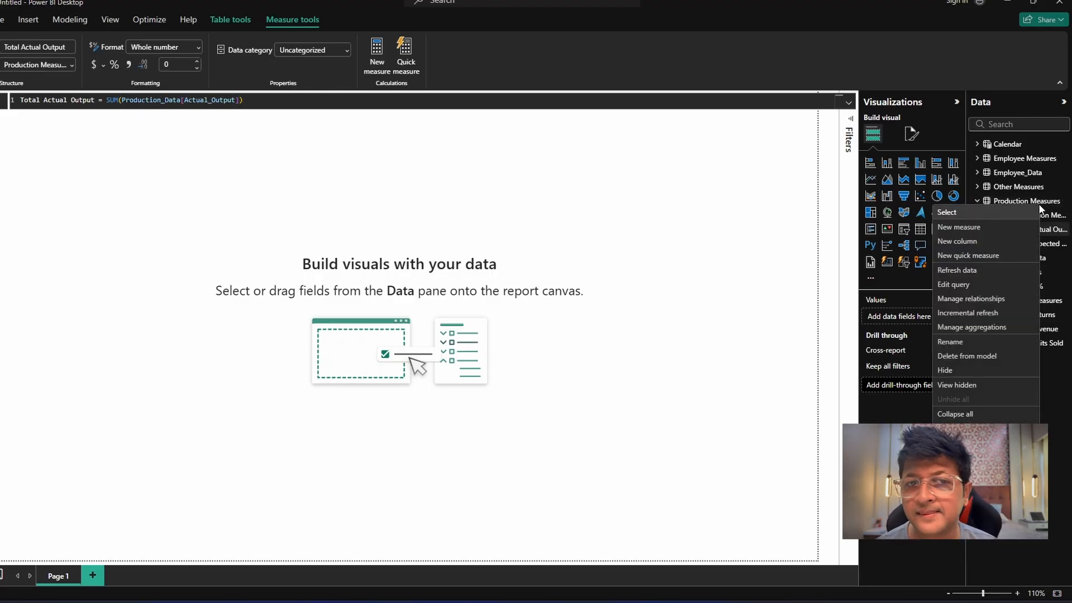
left_click(394, 149)
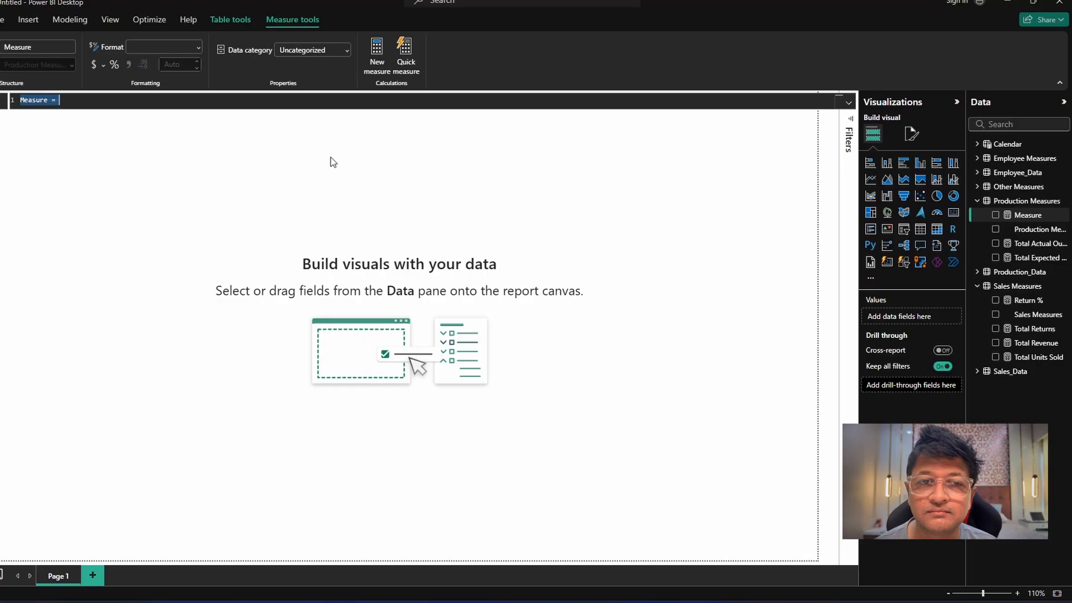
type("Total D")
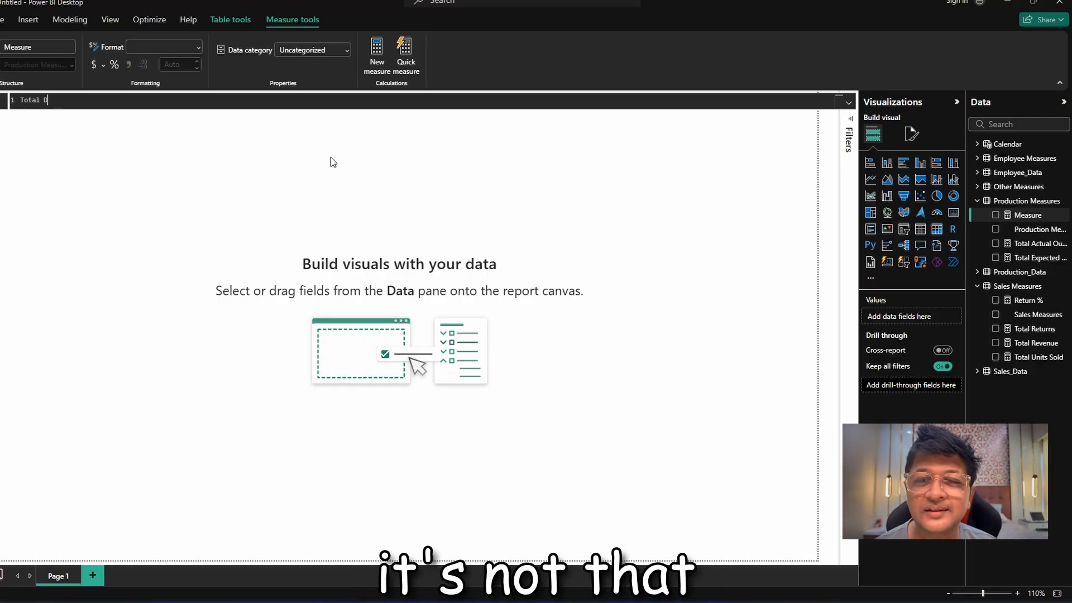
type("efective ")
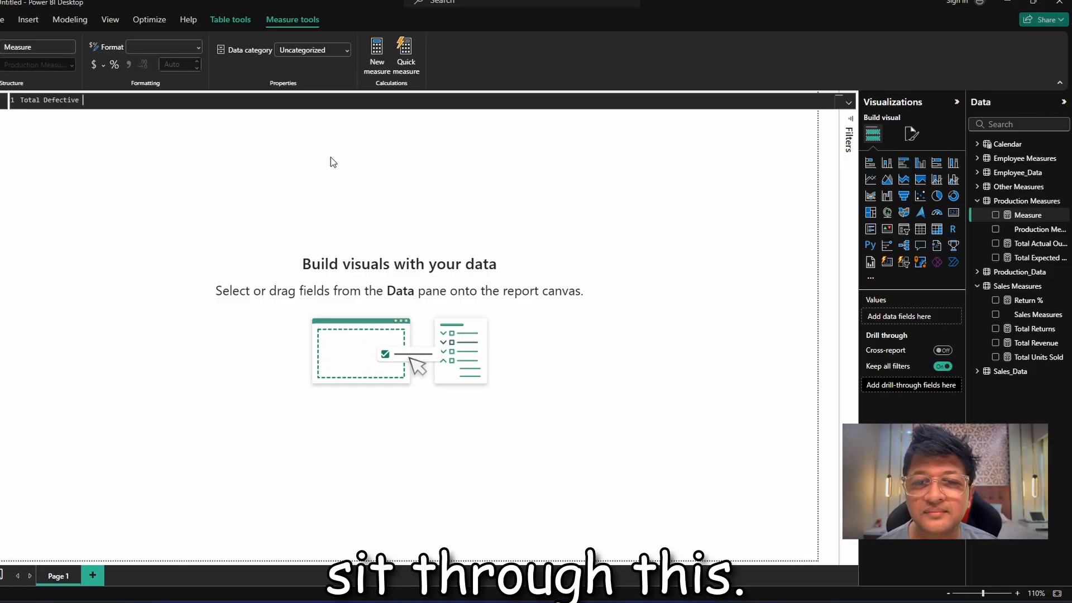
type("Units ")
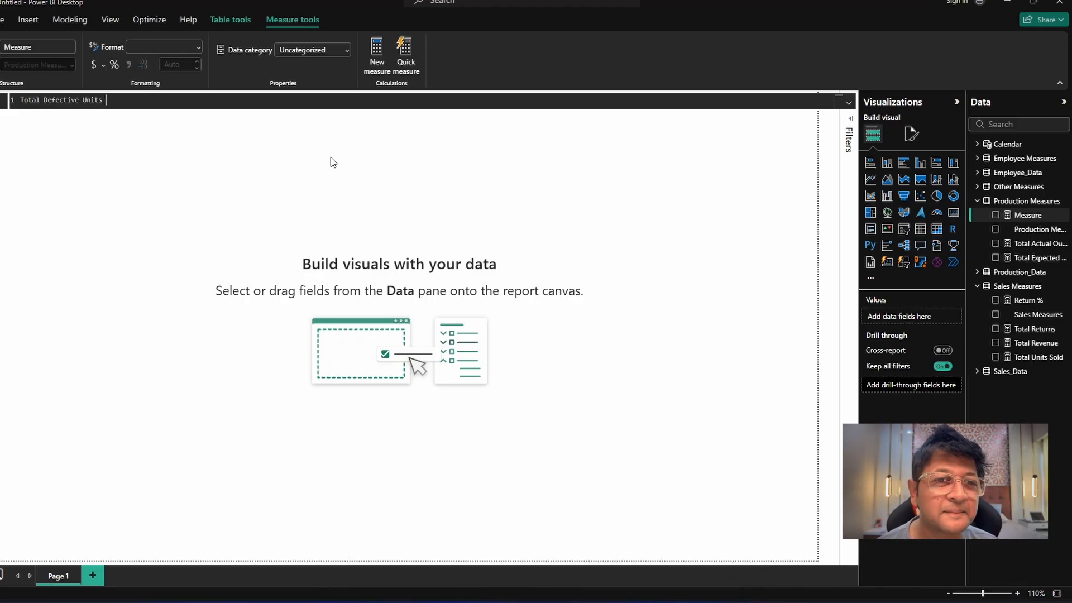
type("= ")
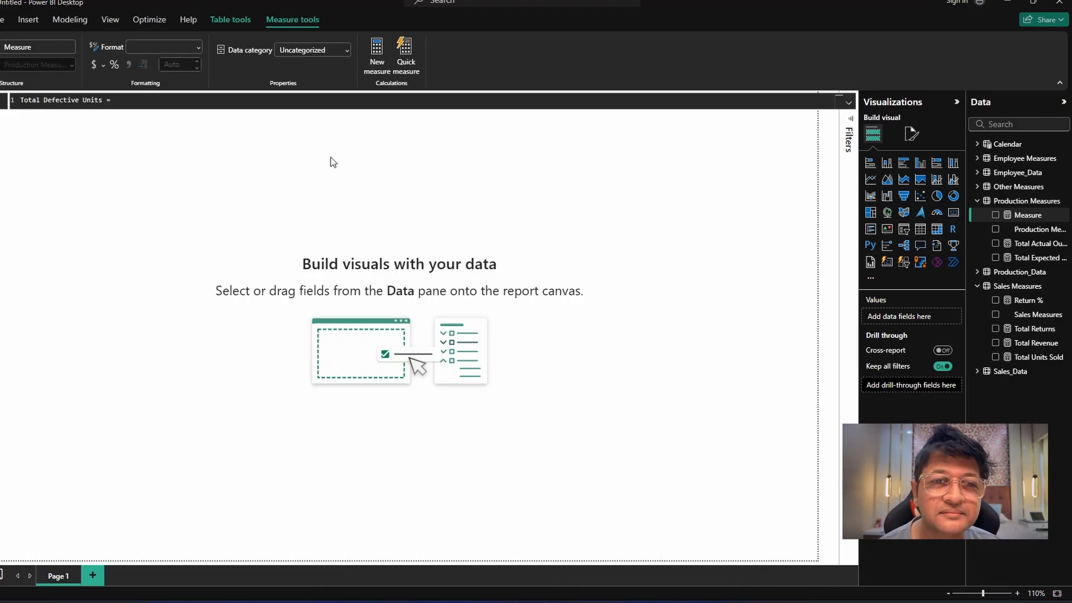
type("SUM(")
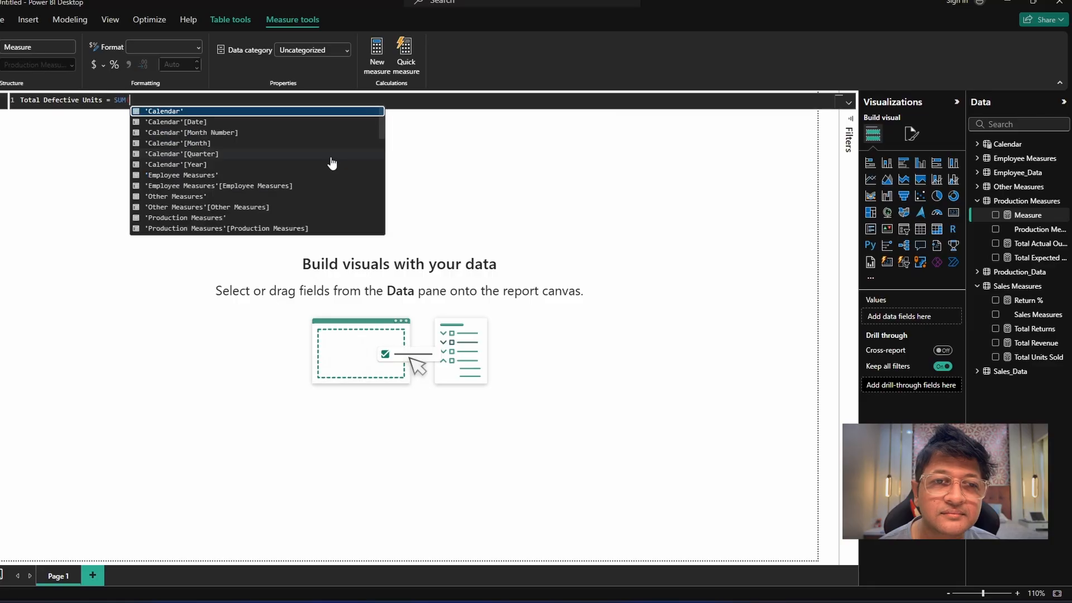
type("Production_Data[Defective_Units]")
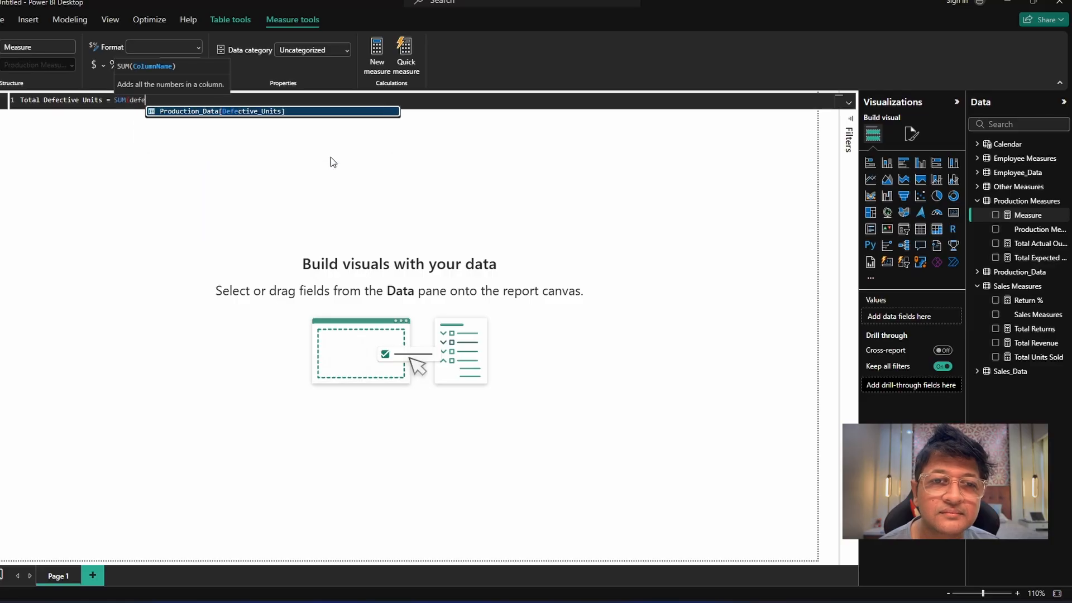
type(")")
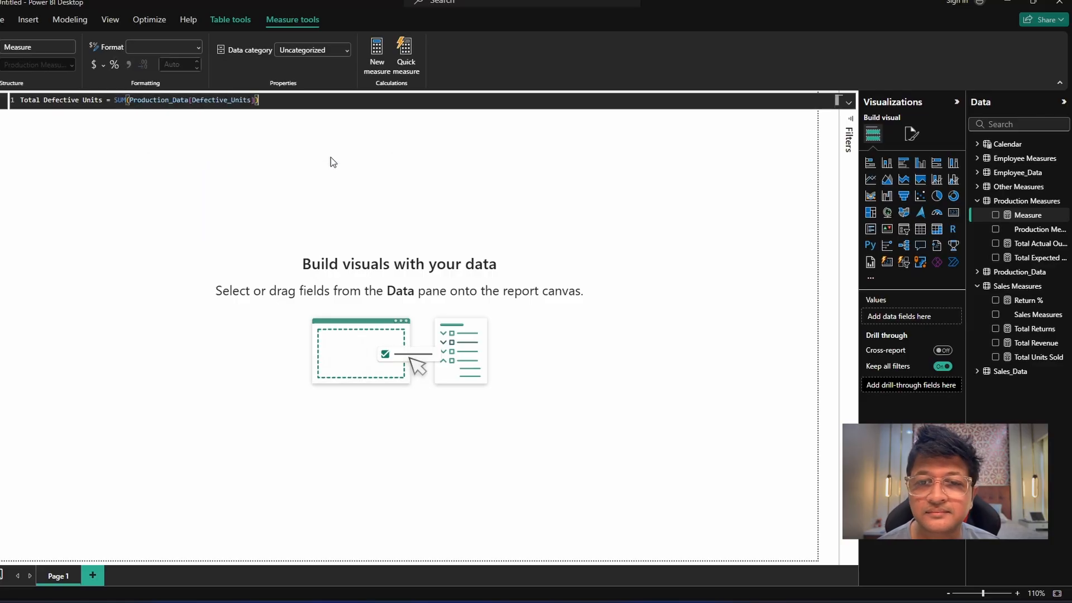
key("Return")
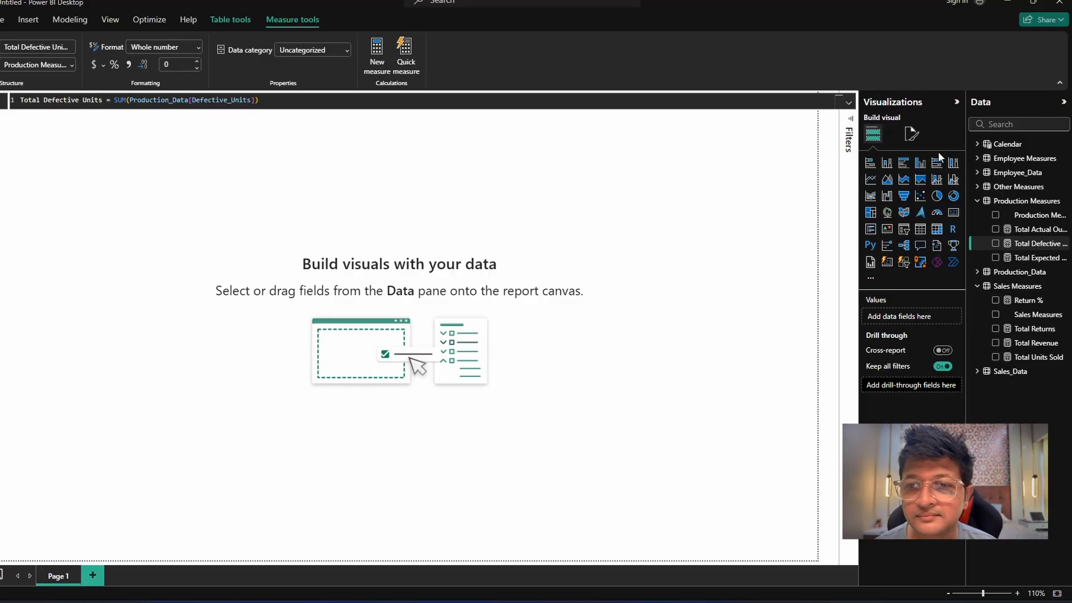
Create a Production Measures measure: Production Efficiency = DIVIDE([Total Actual Output],[Total Expected Output],0).
right_click(1020, 208)
left_click(994, 228)
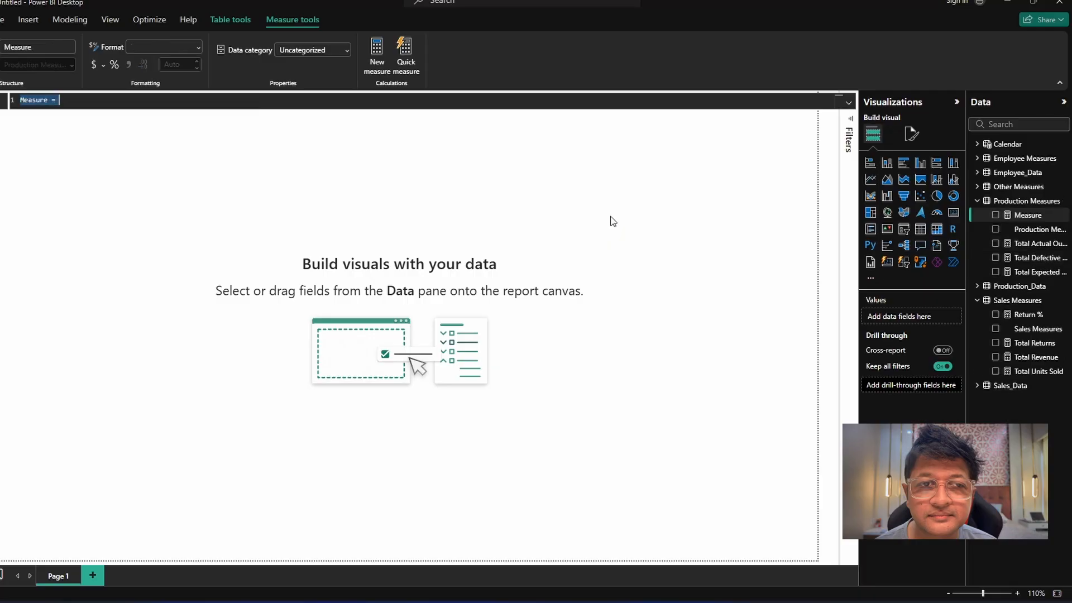
type("Producti")
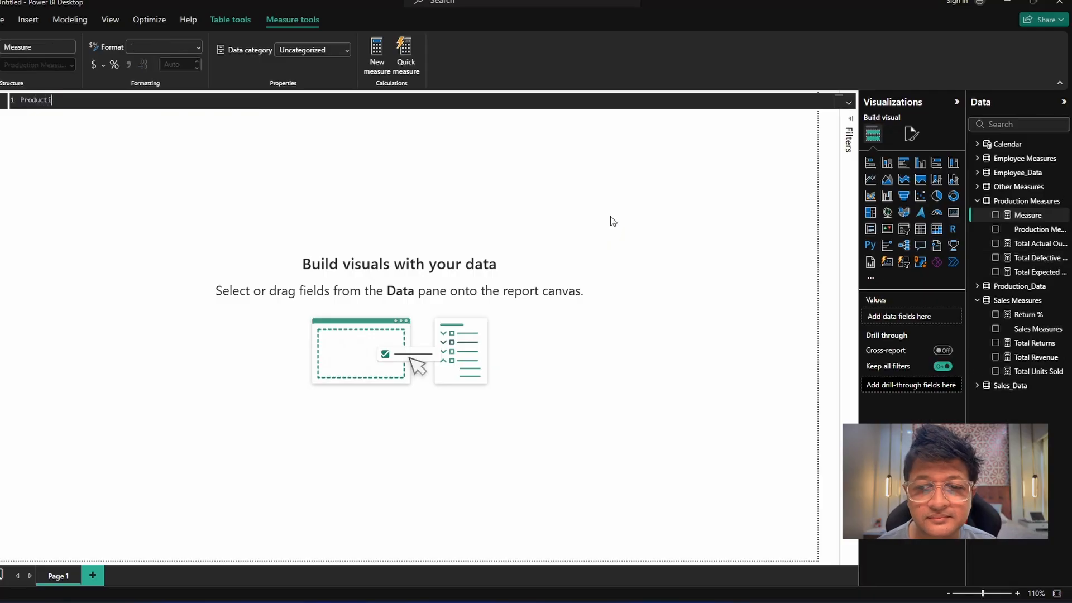
type("on Effi")
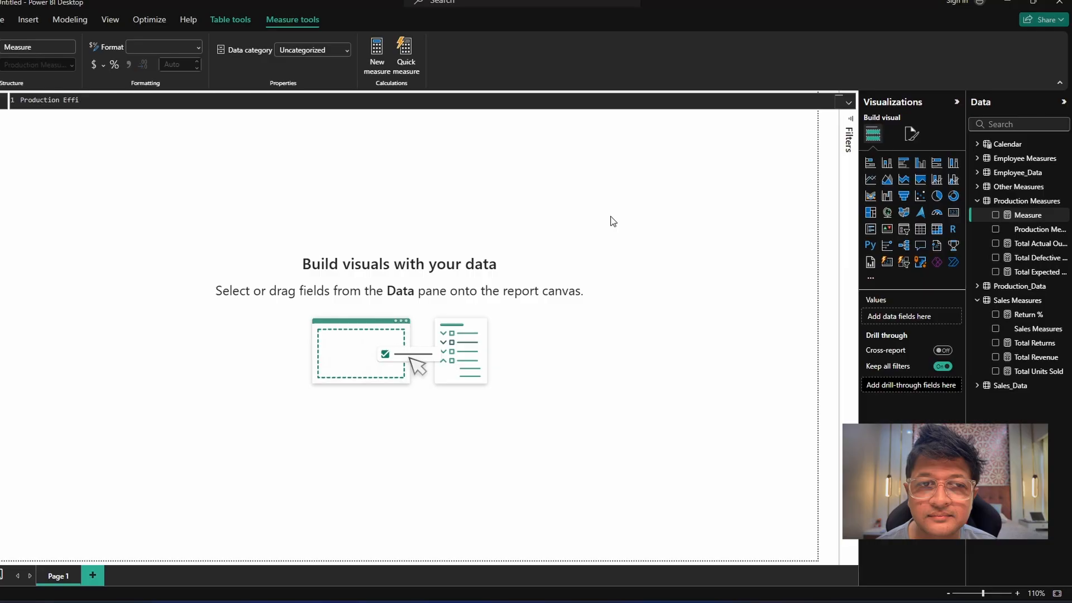
type("ciency")
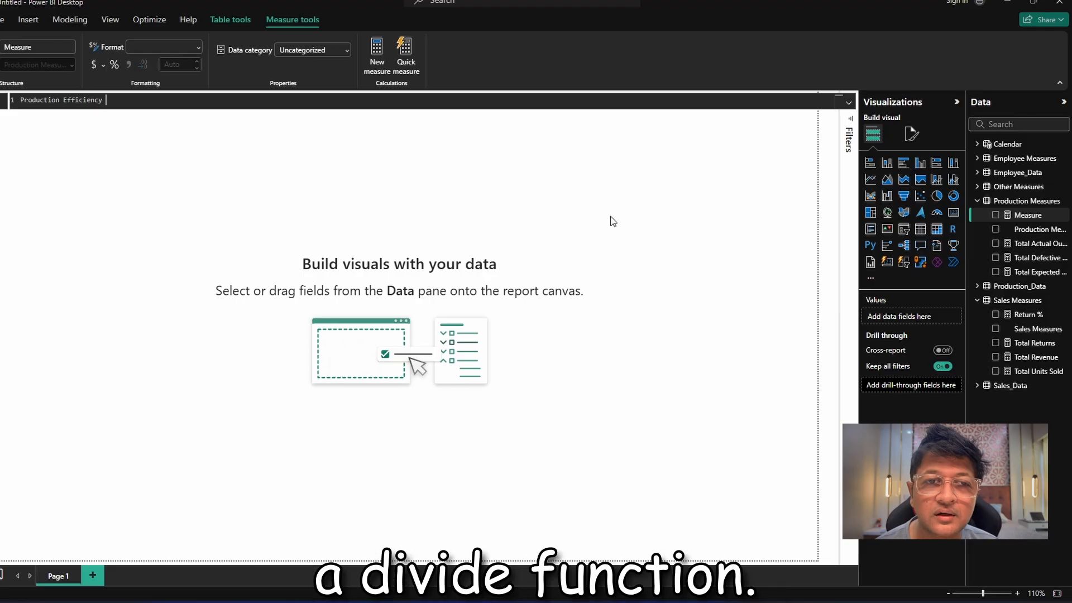
type("=")
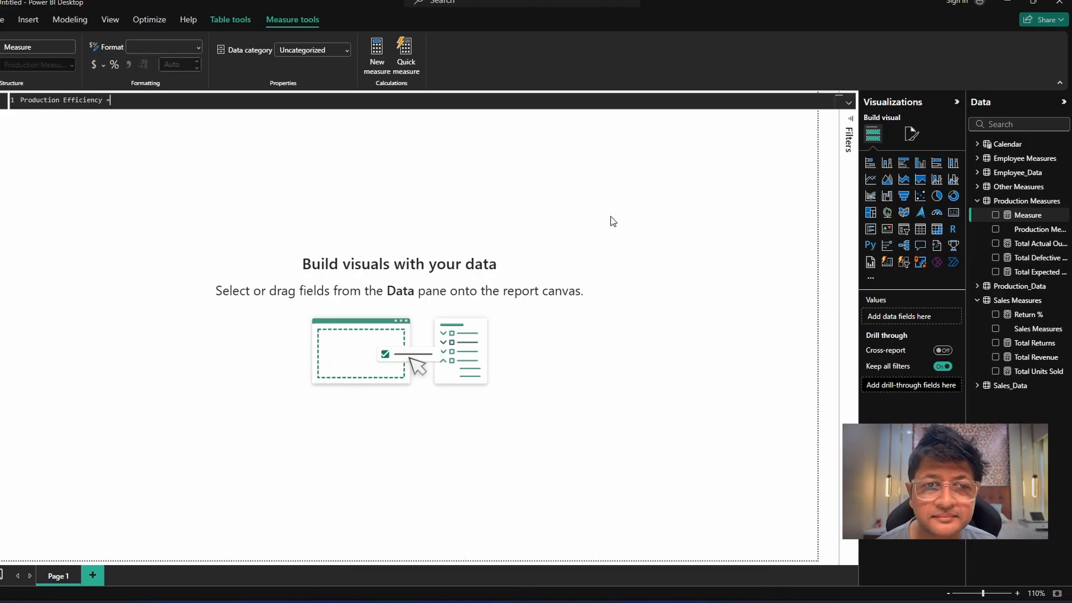
type(" D")
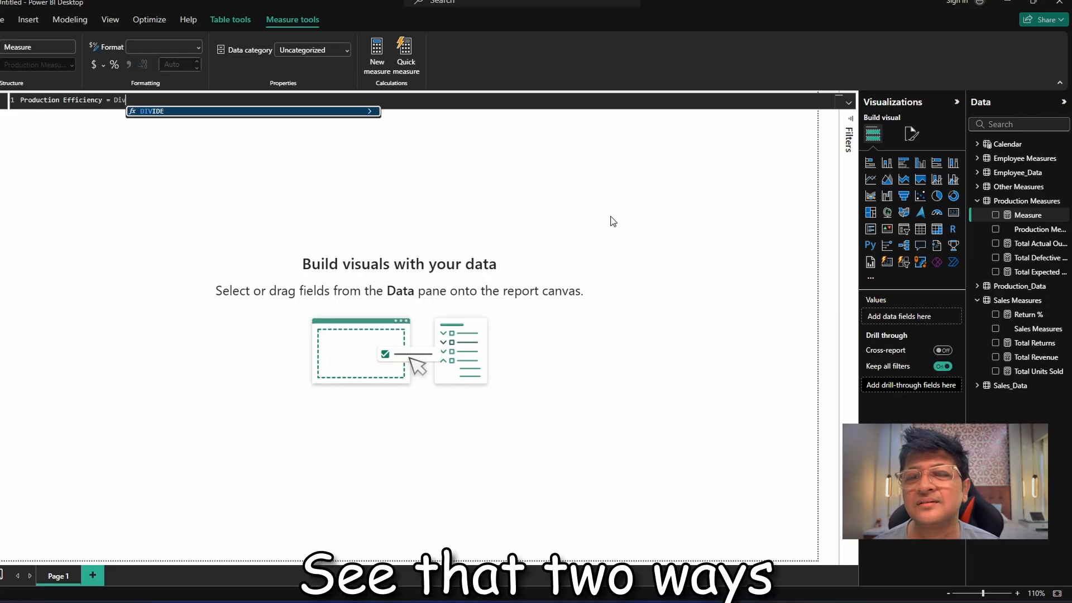
key("BackSpace")
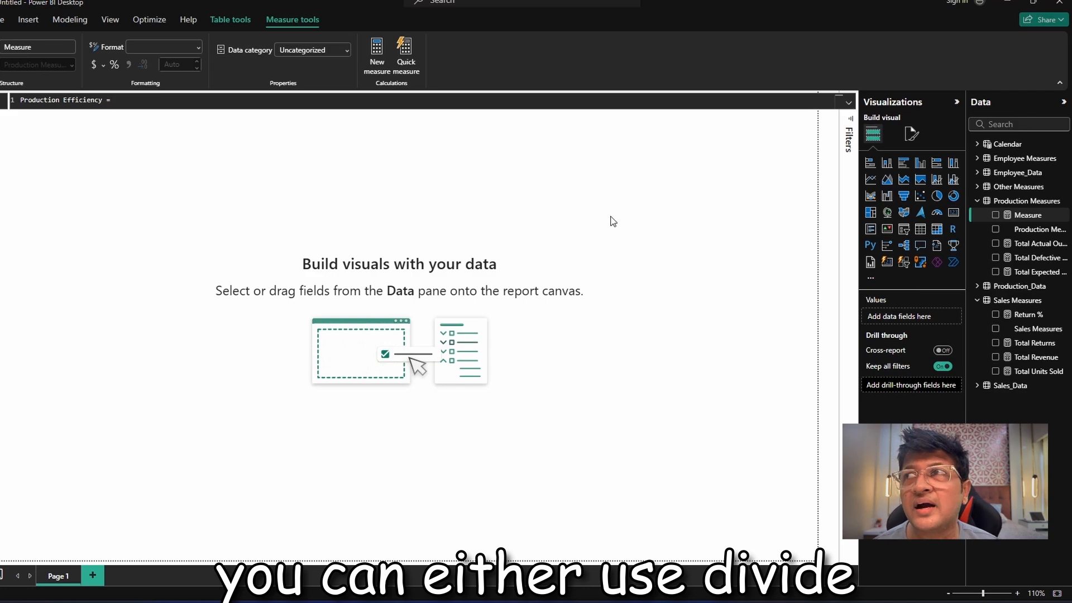
type("DIVIDE(")
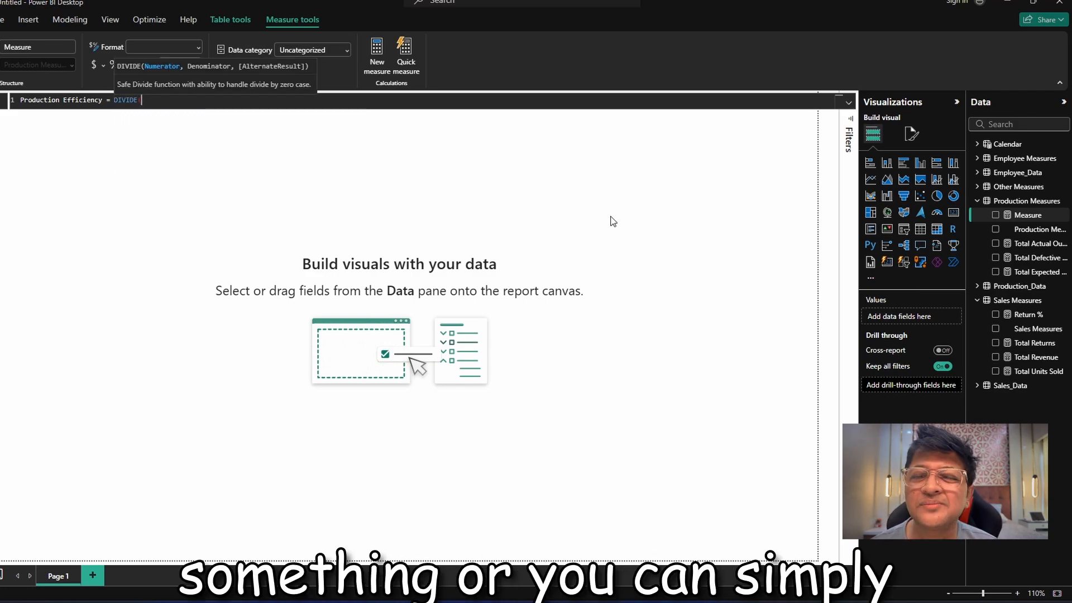
type("[Total Actu")
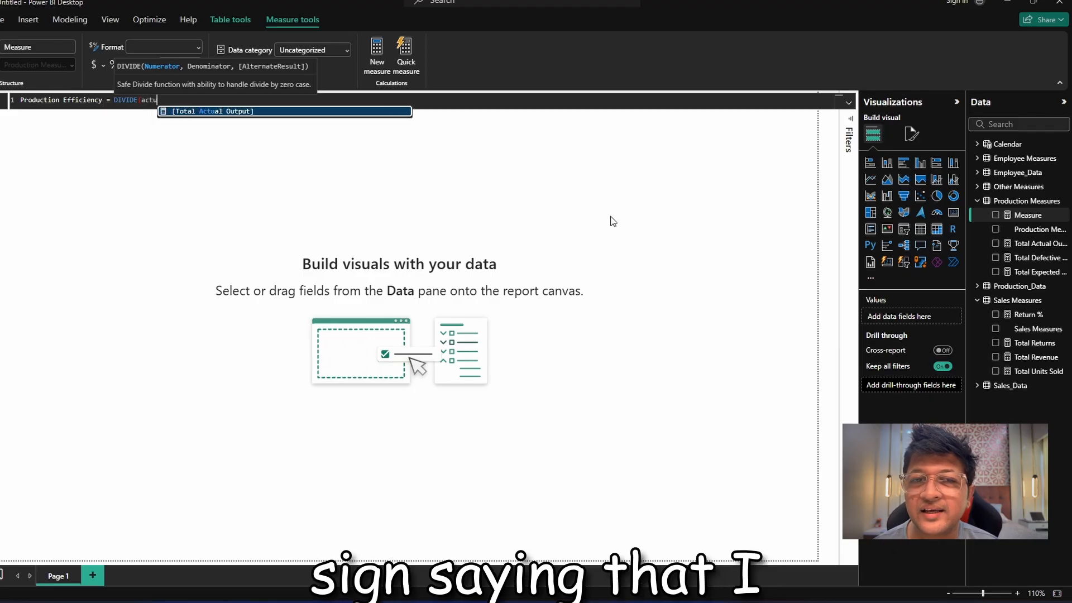
key("Tab")
type(",")
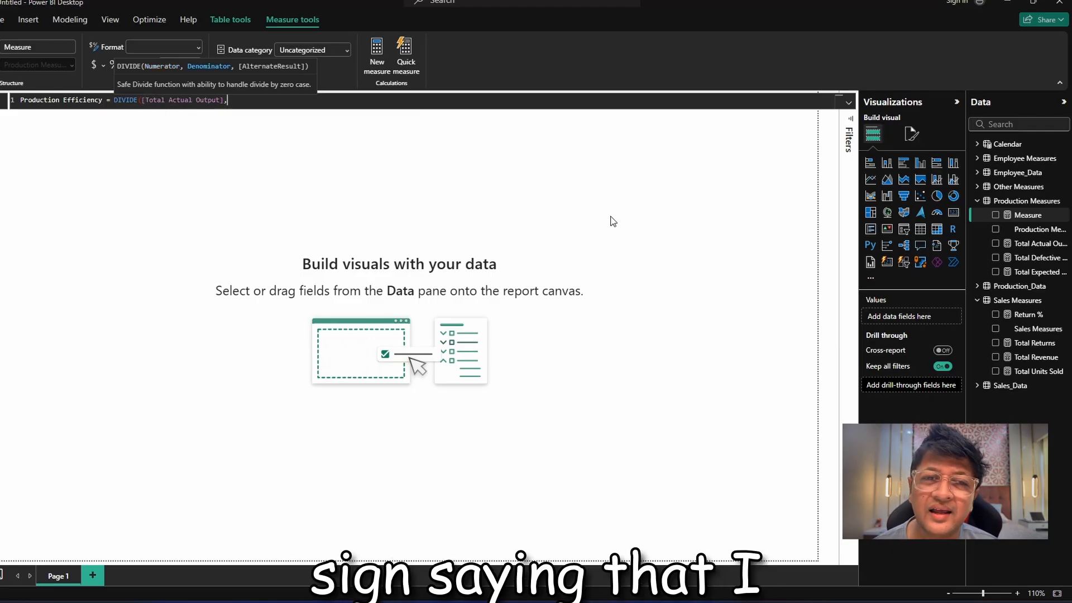
type("expe")
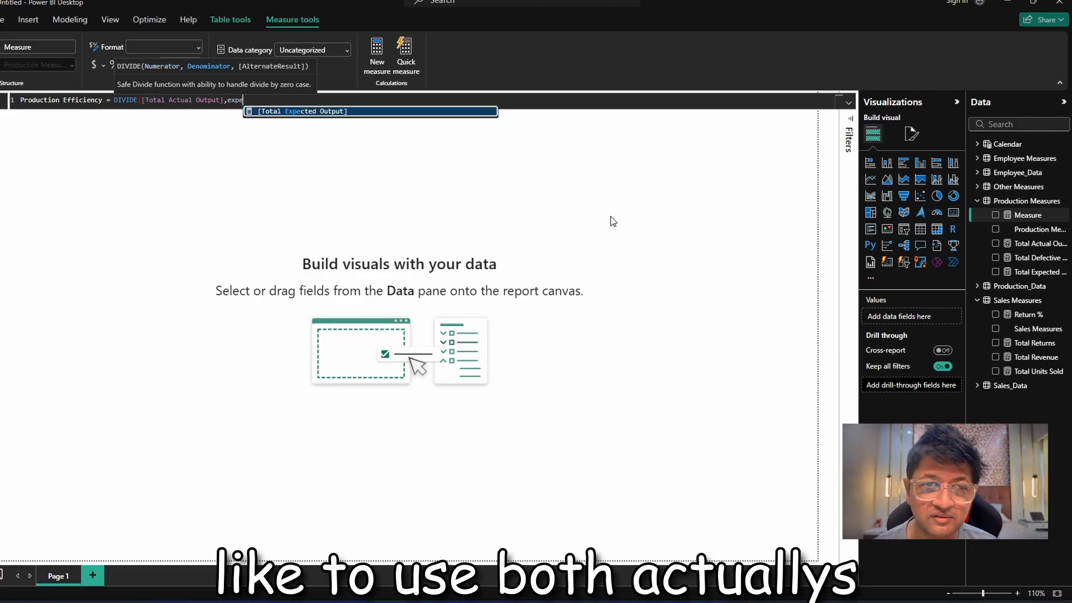
key("Tab")
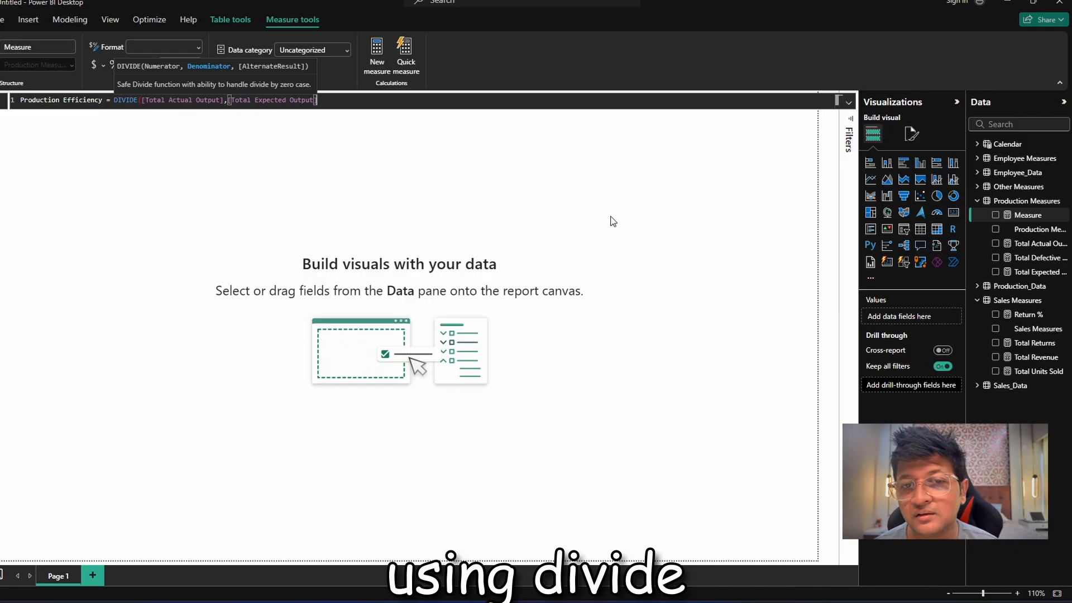
type(",0)")
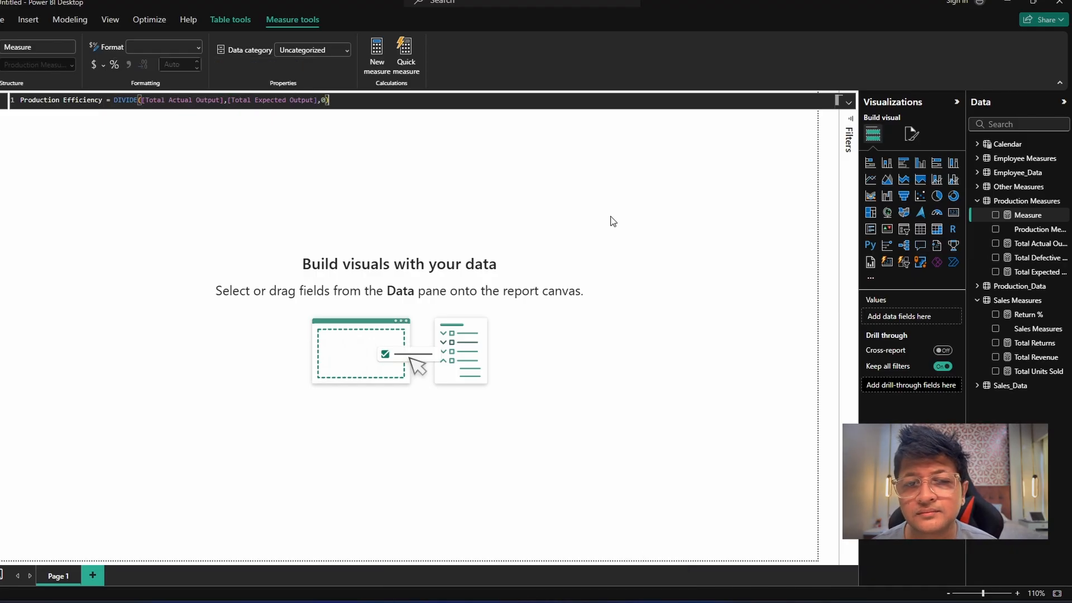
key("Return")
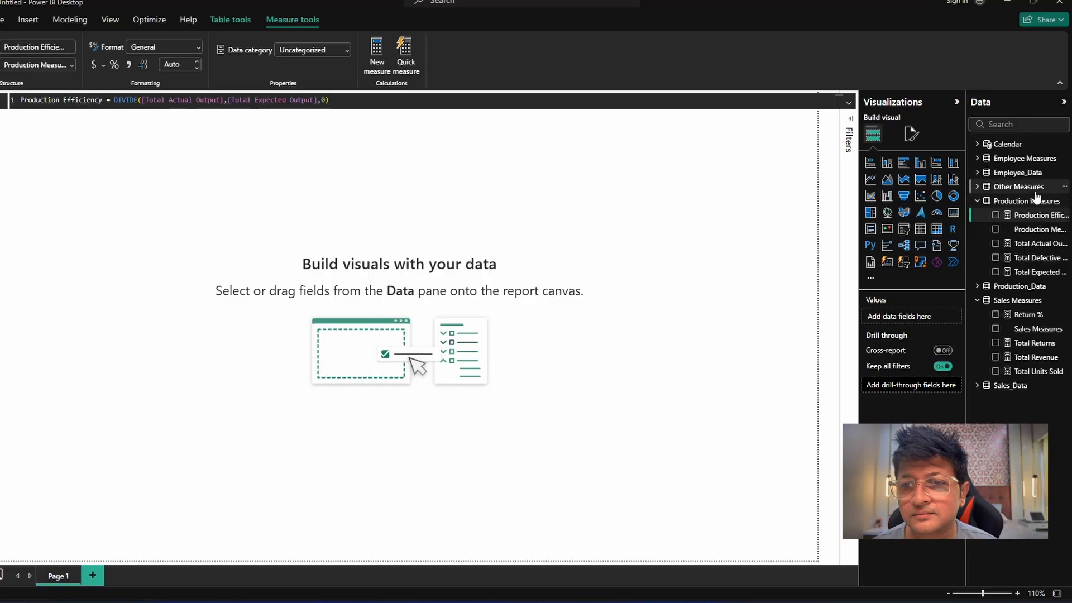
Add another measure to Production Measures: Defect % = DIVIDE([Total Defective Units],[Total Actual Output],0).
right_click(1036, 202)
left_click(994, 224)
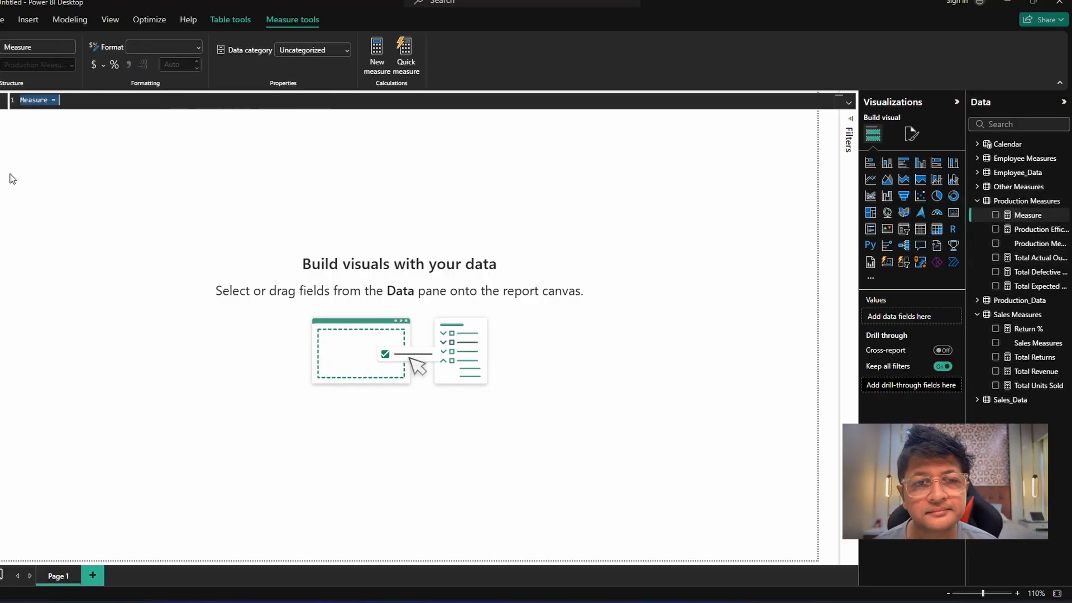
type("D")
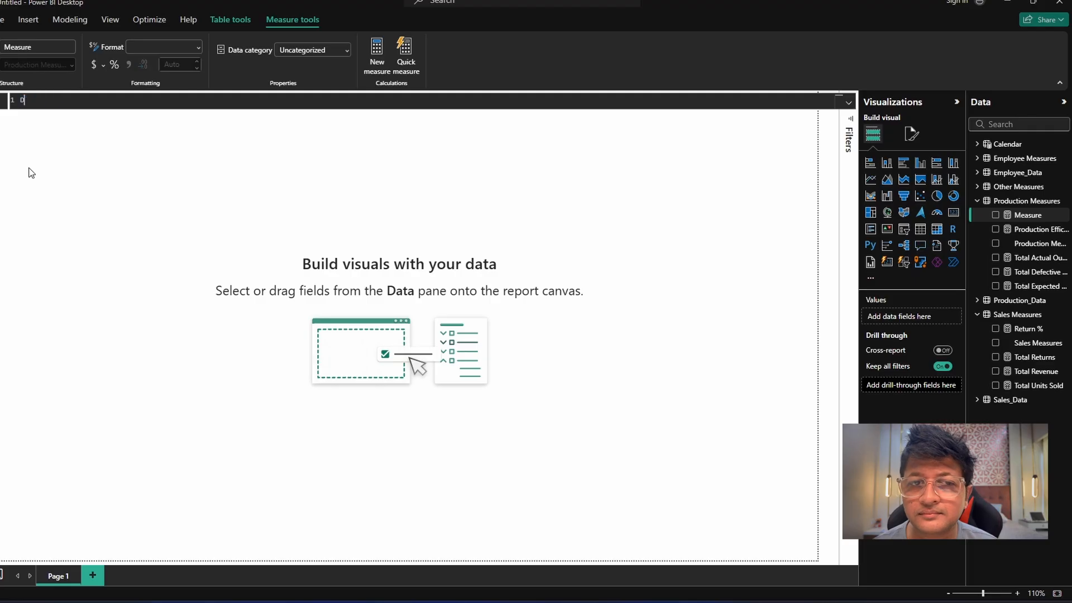
type("efect ")
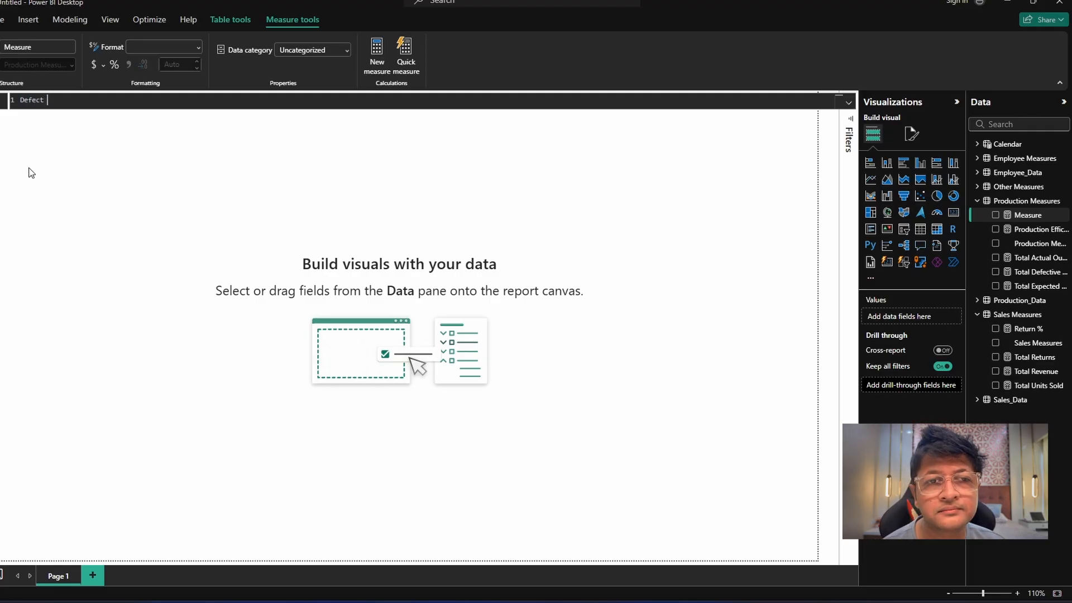
type("% =")
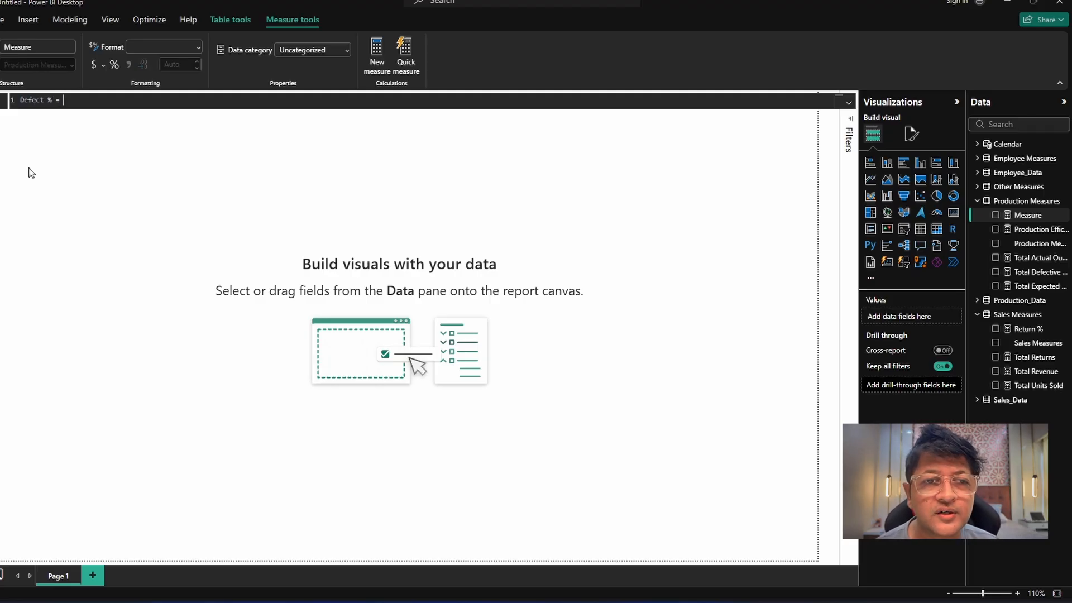
type(" diVIDE(")
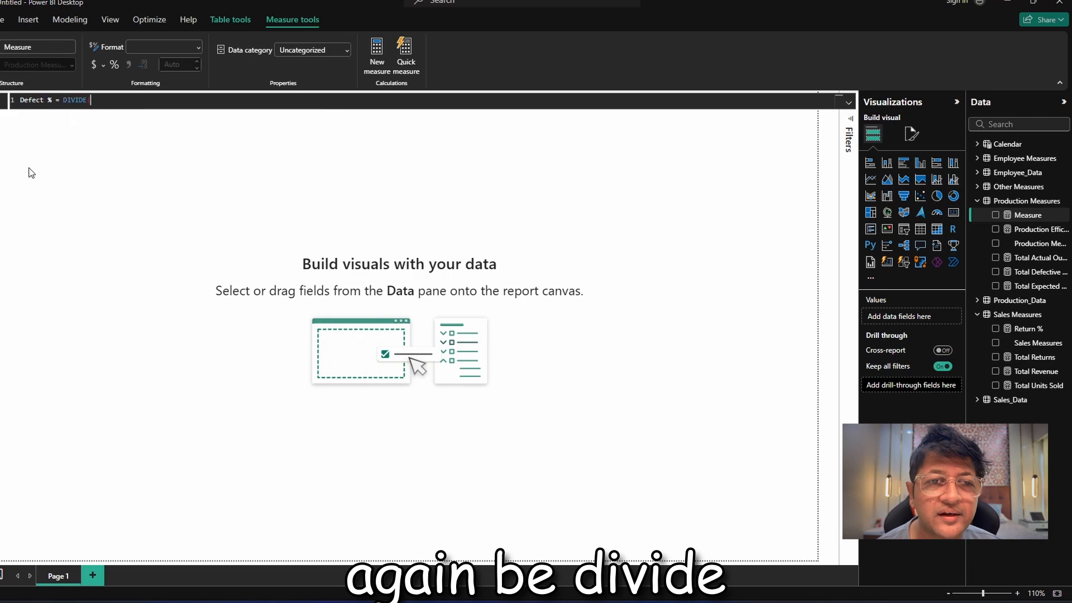
type("[Total Defective Units]")
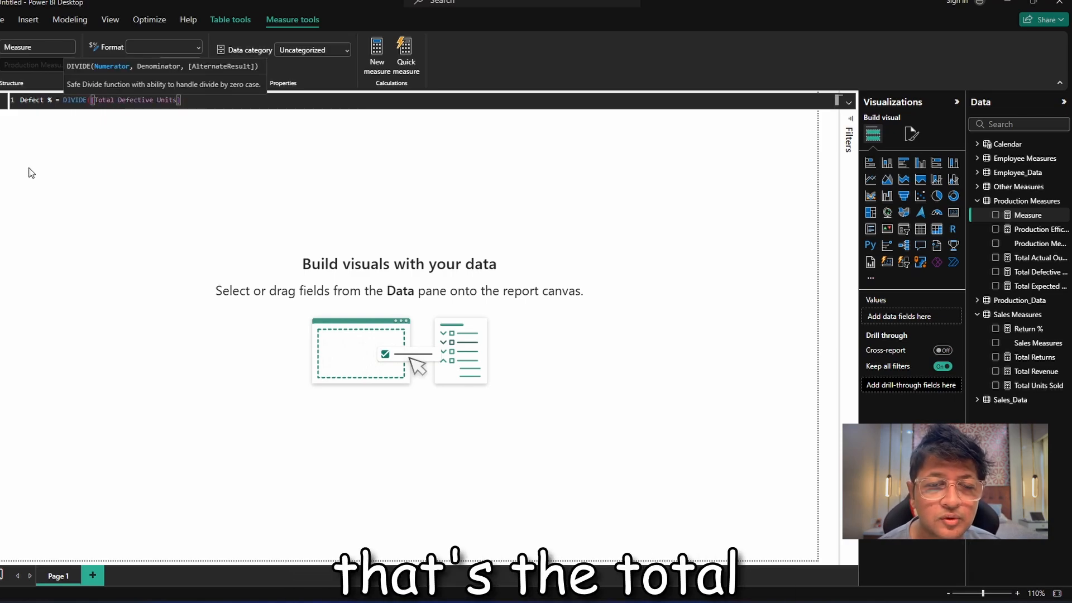
type(",")
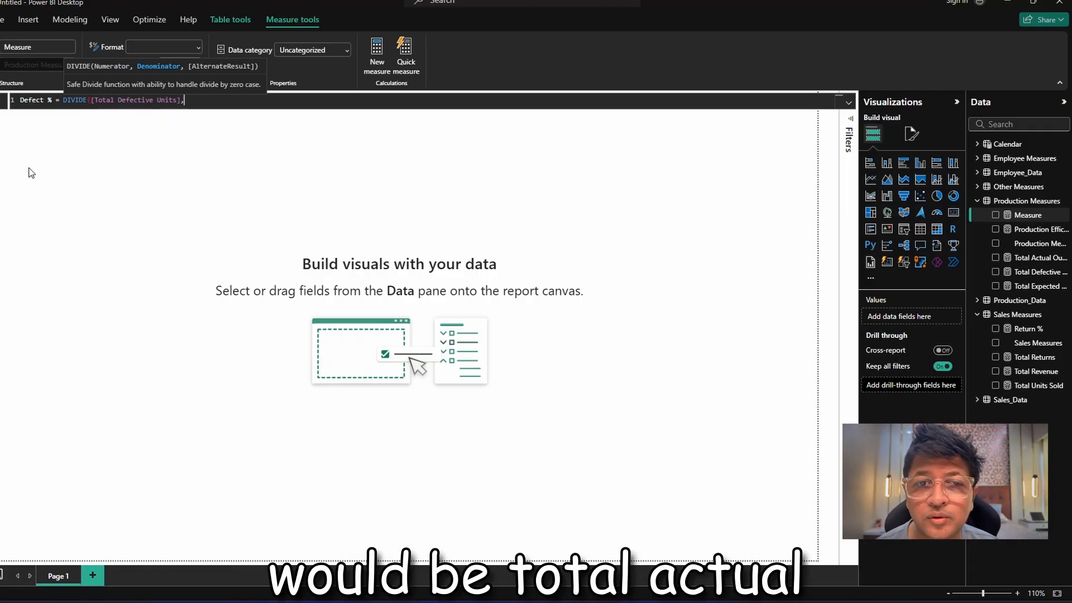
type("act")
key("Tab")
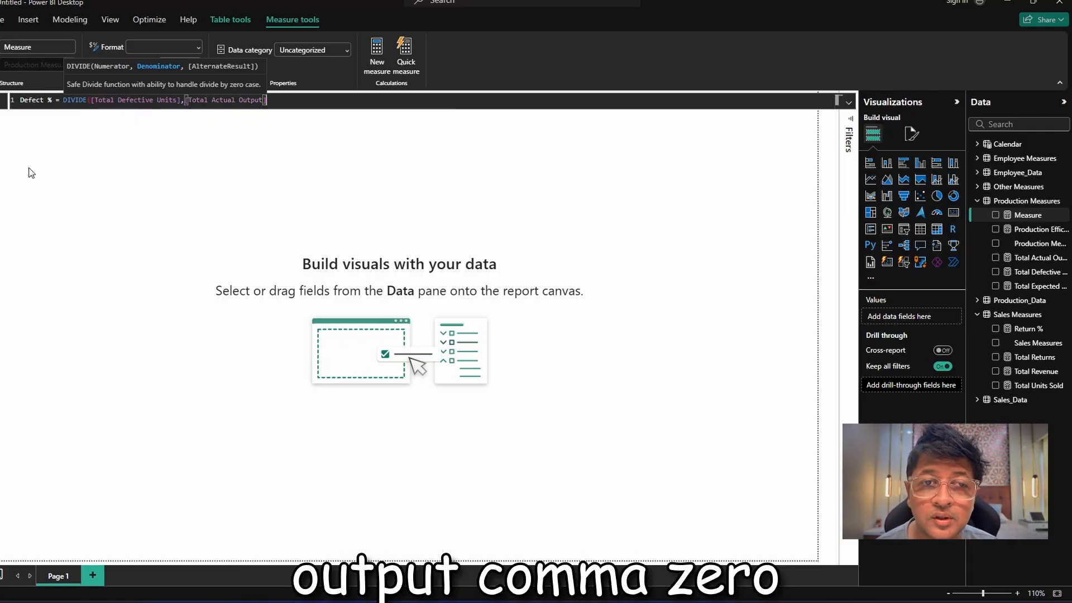
type(",0")
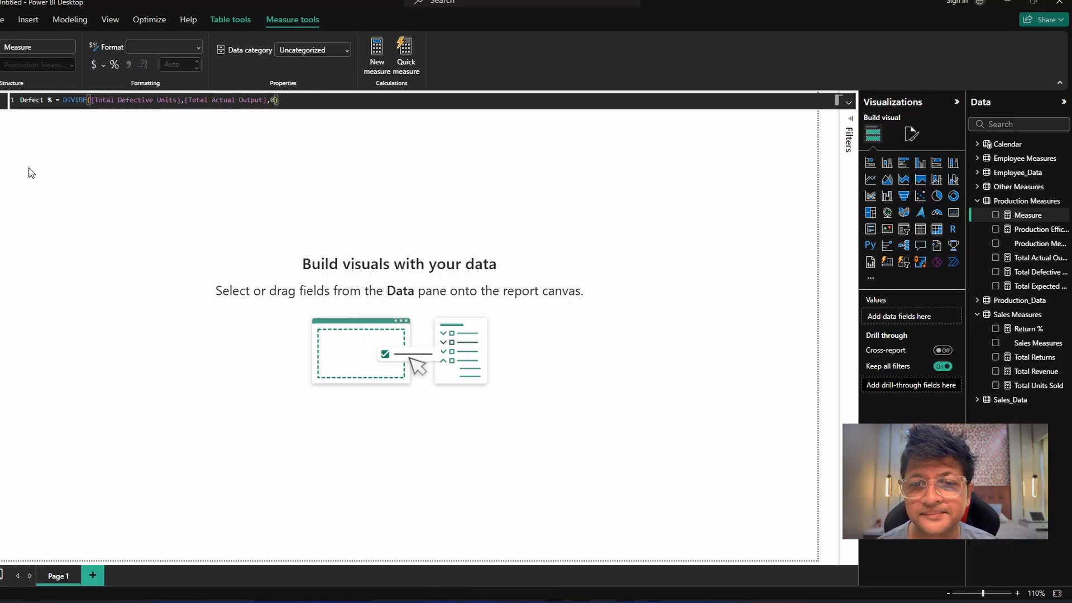
type(")")
key("Return")
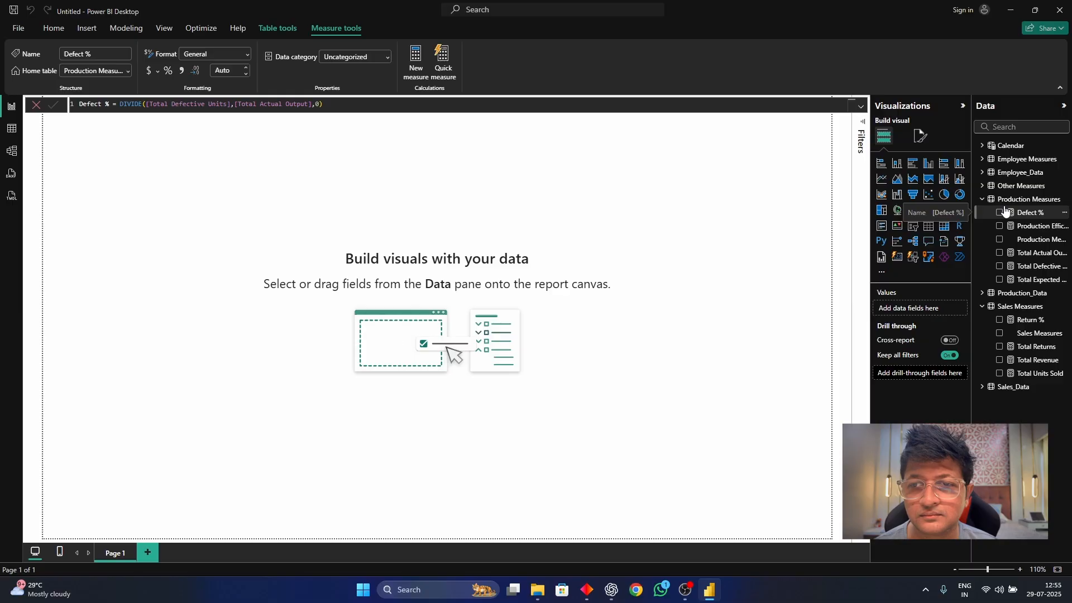
Add a measure to the Employee Measures table: Total Clocked Hours = SUM(Employee_Data[Clocked_Hours]).
left_click(1027, 159)
right_click(1024, 157)
left_click(641, 244)
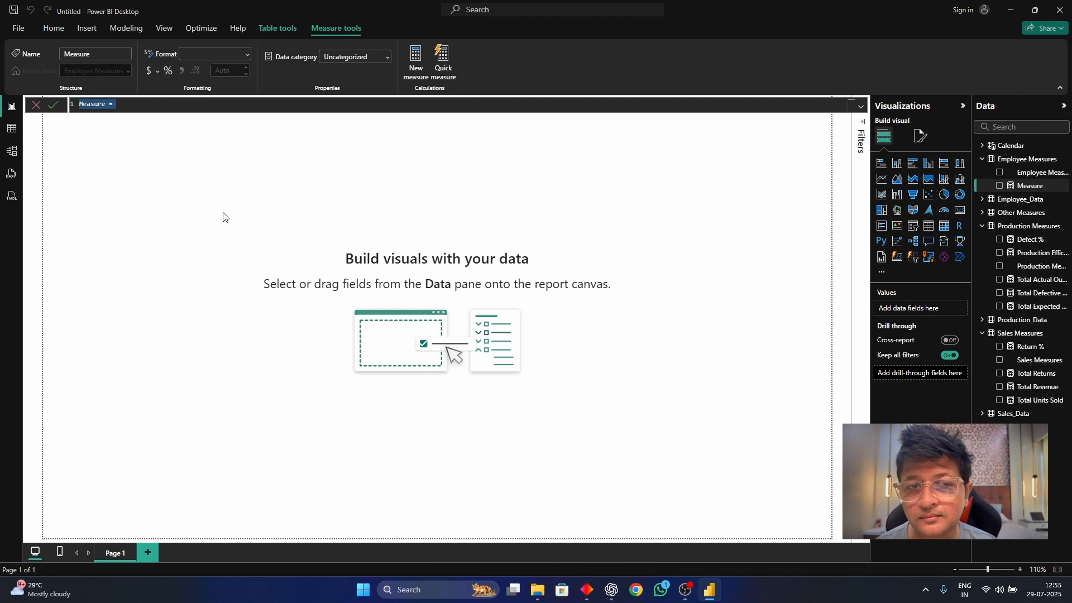
type("Total C")
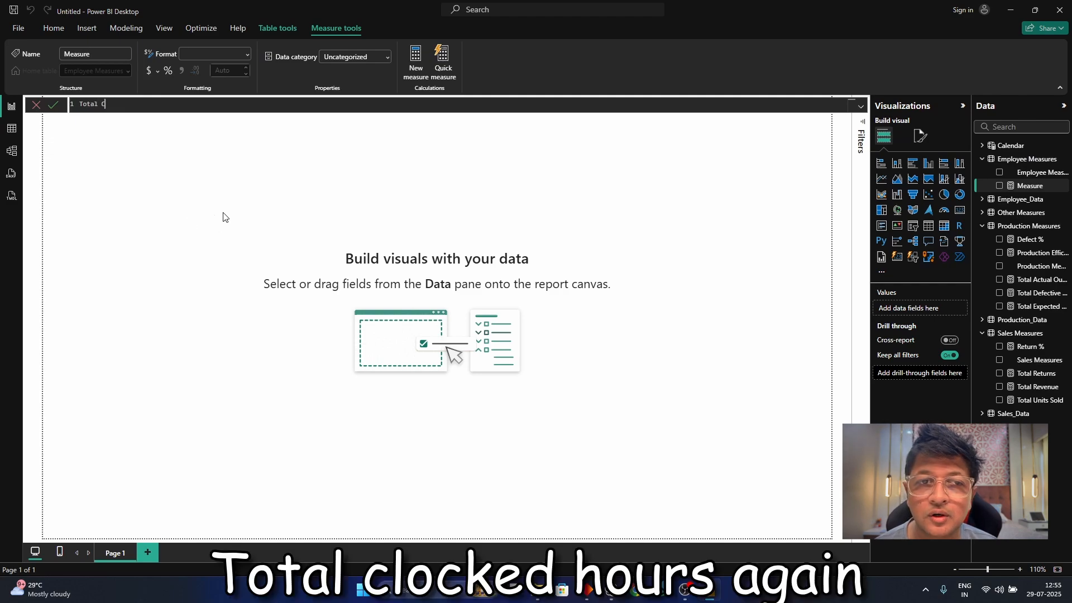
type("locked Hou")
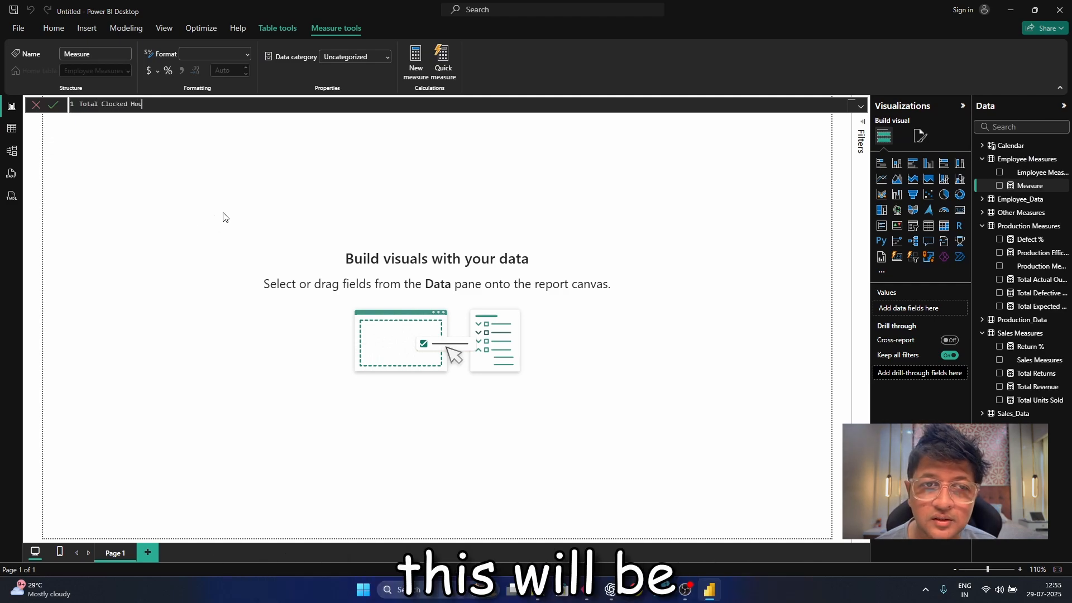
type("rs =")
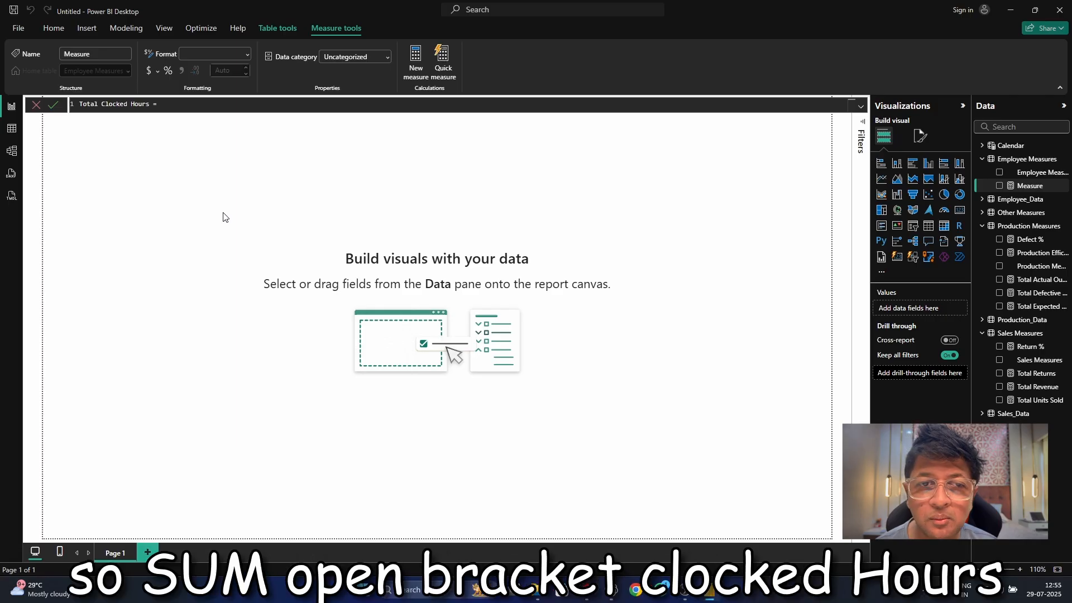
type(" sum(")
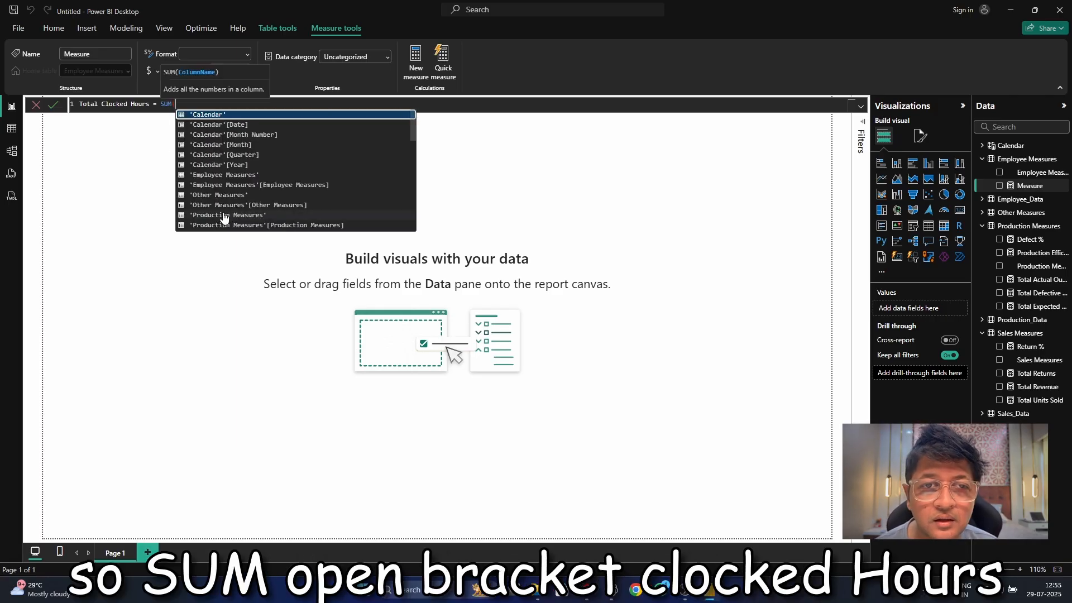
type("Employee_Data[Clocked_Hours]")
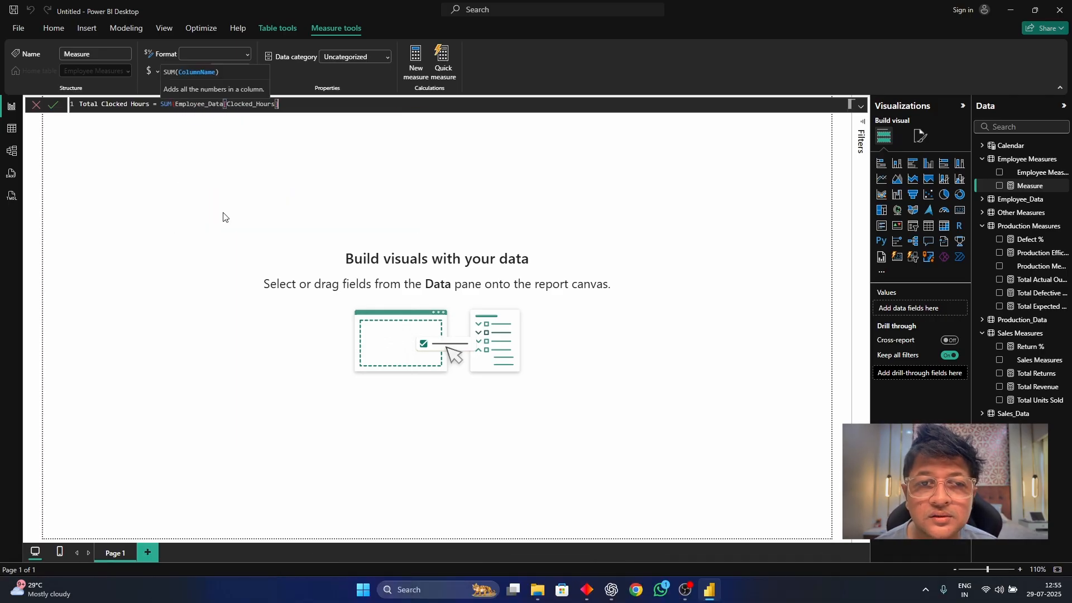
type(")")
key("Return")
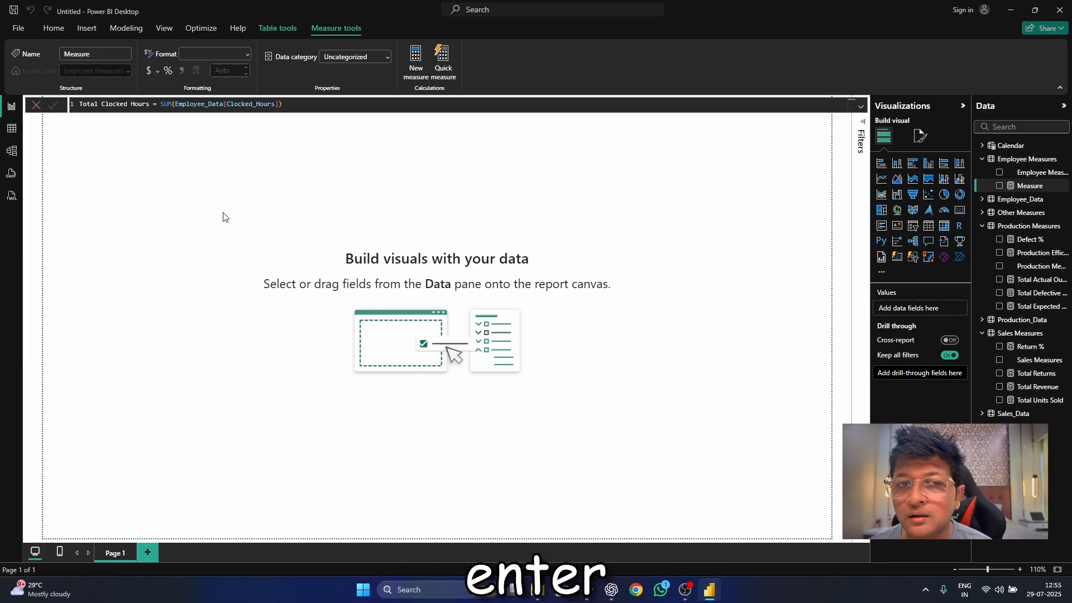
Add another measure to Employee Measures: Total Scheduled Hours = SUM(Employee_Data[Scheduled_Hours]).
right_click(1021, 161)
left_click(1000, 176)
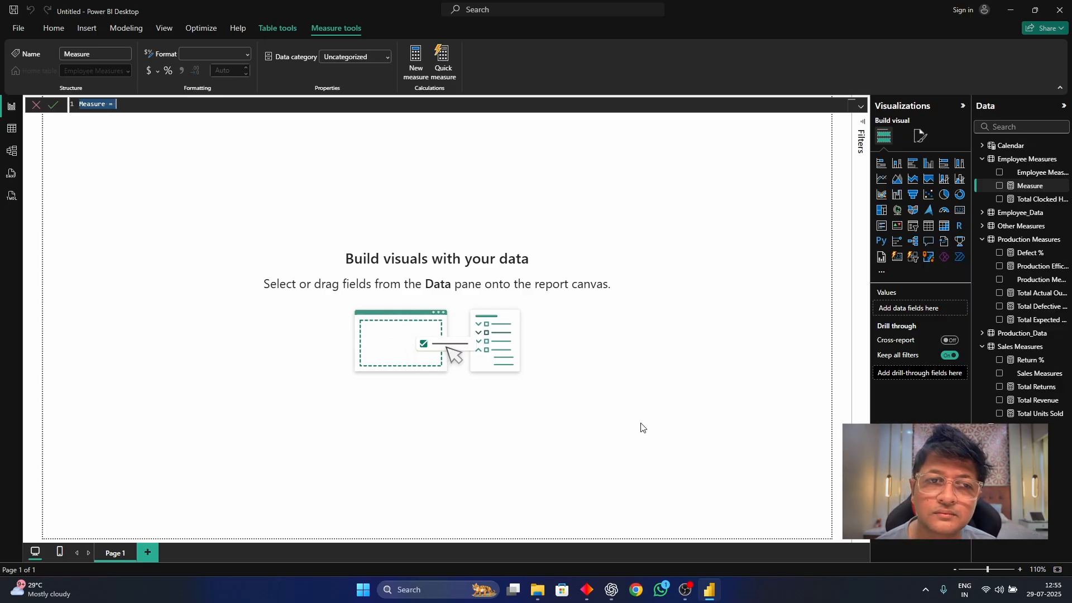
type("Tot")
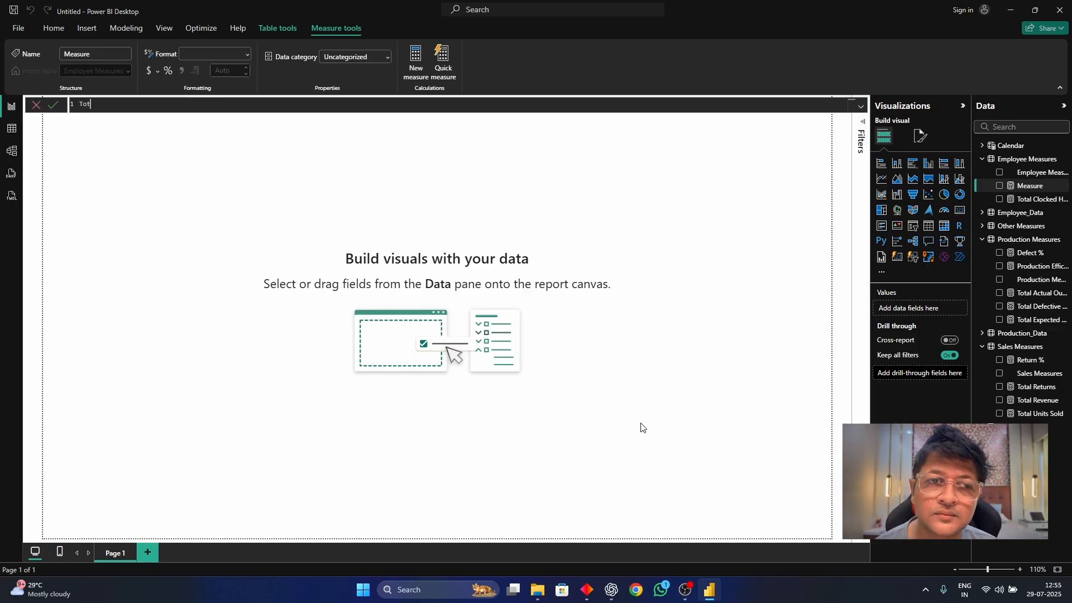
type("al Schedu")
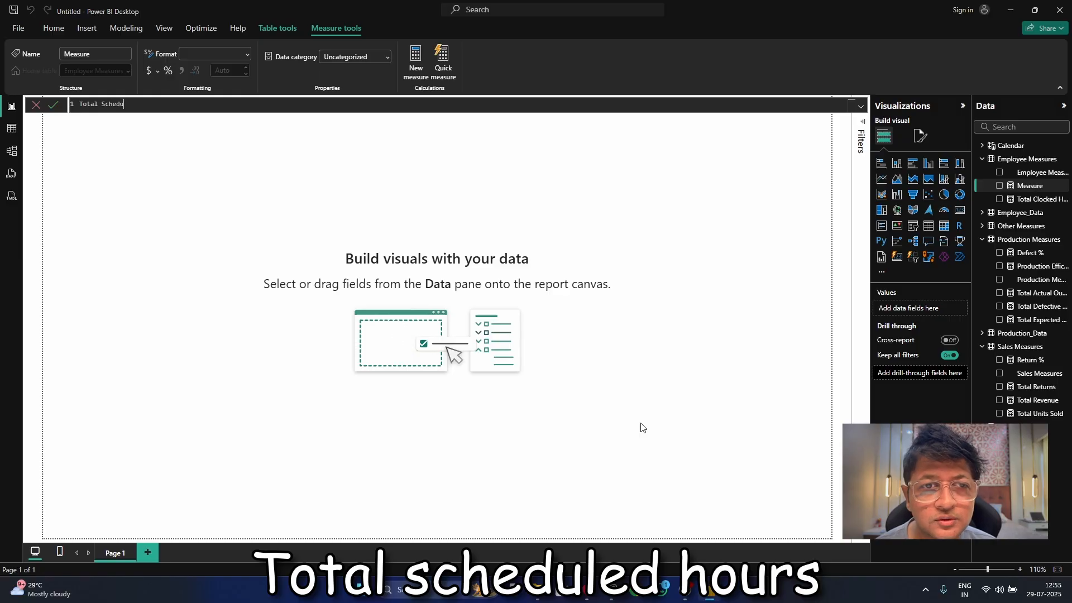
type("led H")
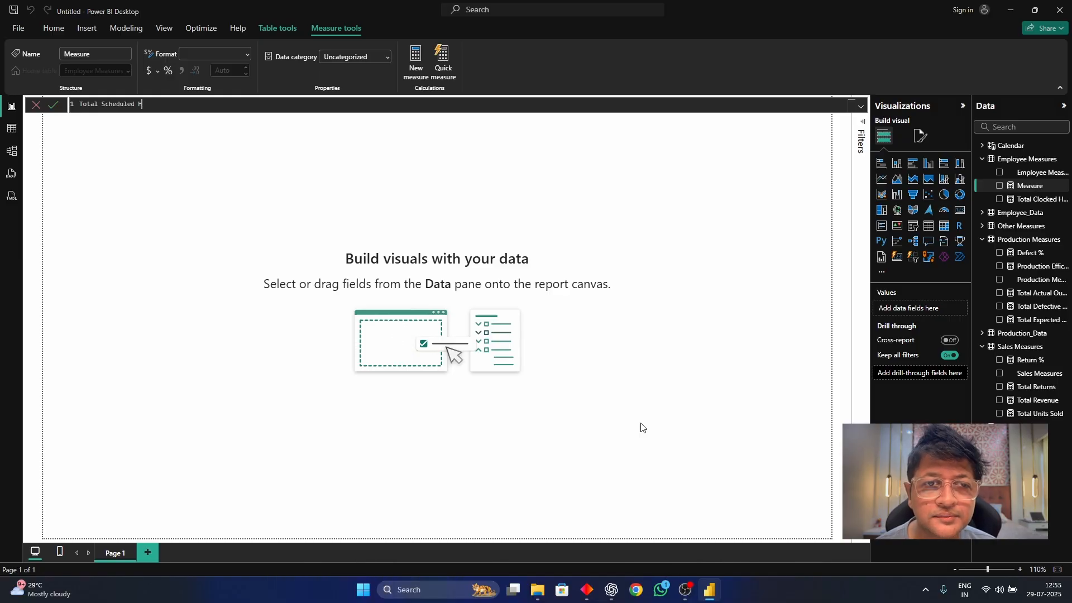
type("ours")
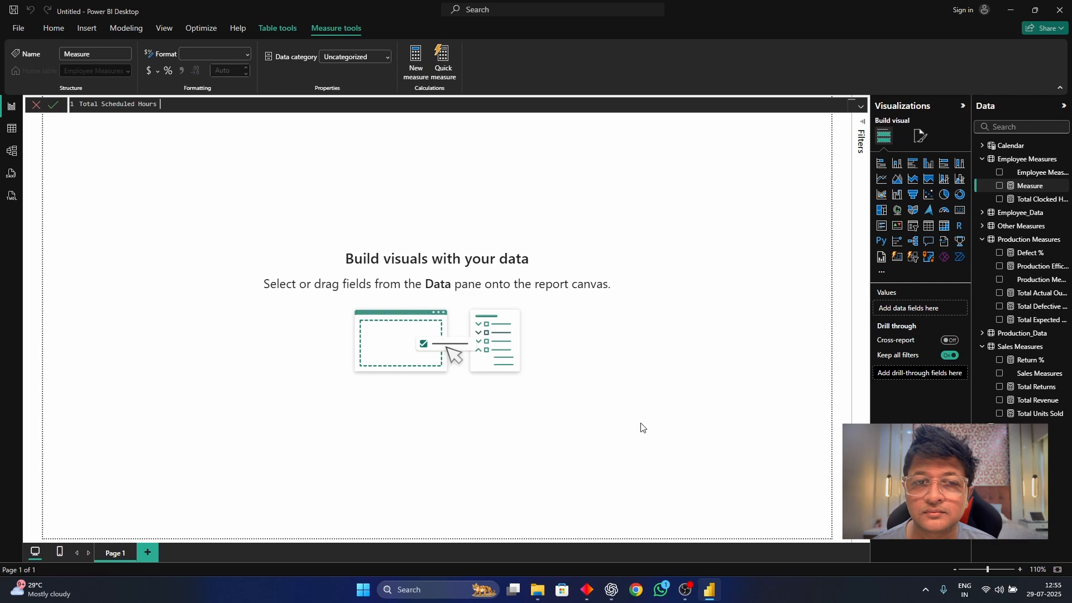
type(" = si")
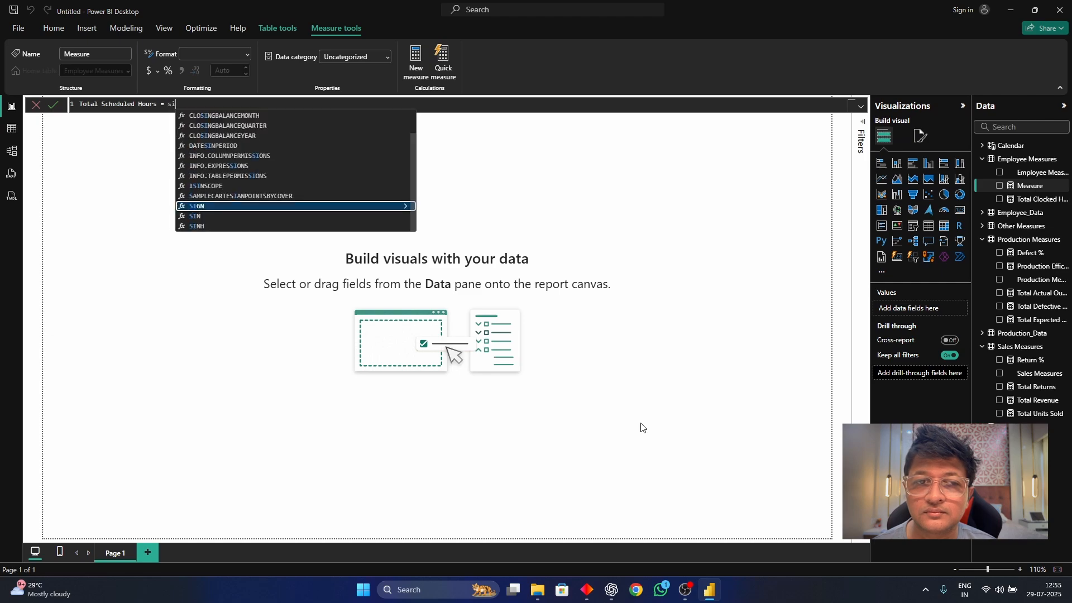
type("um")
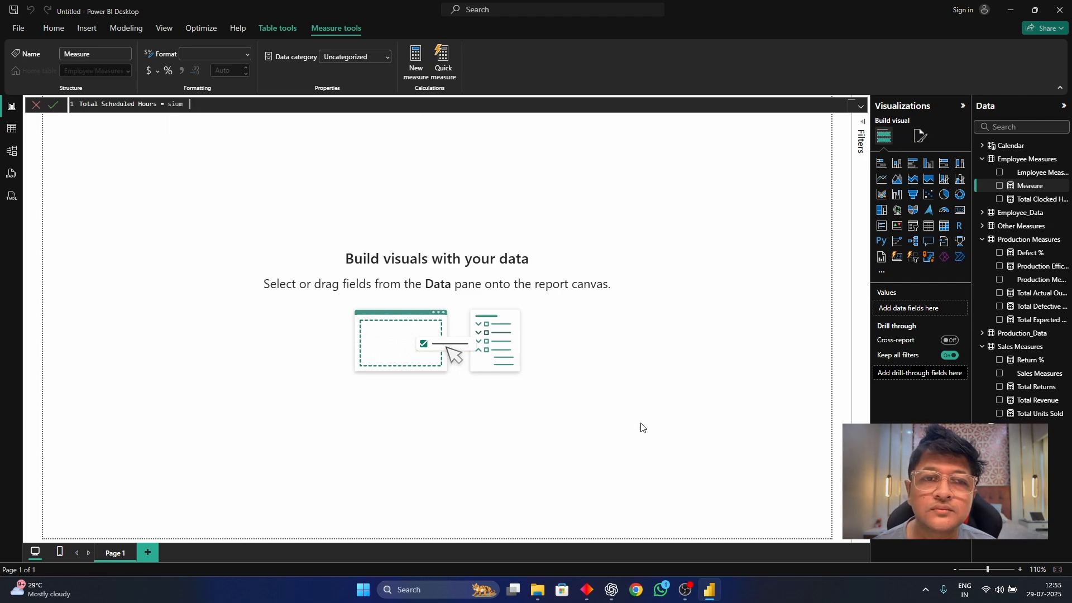
key("BackSpace")
key("BackSpace")
key("BackSpace")
key("BackSpace")
type("u")
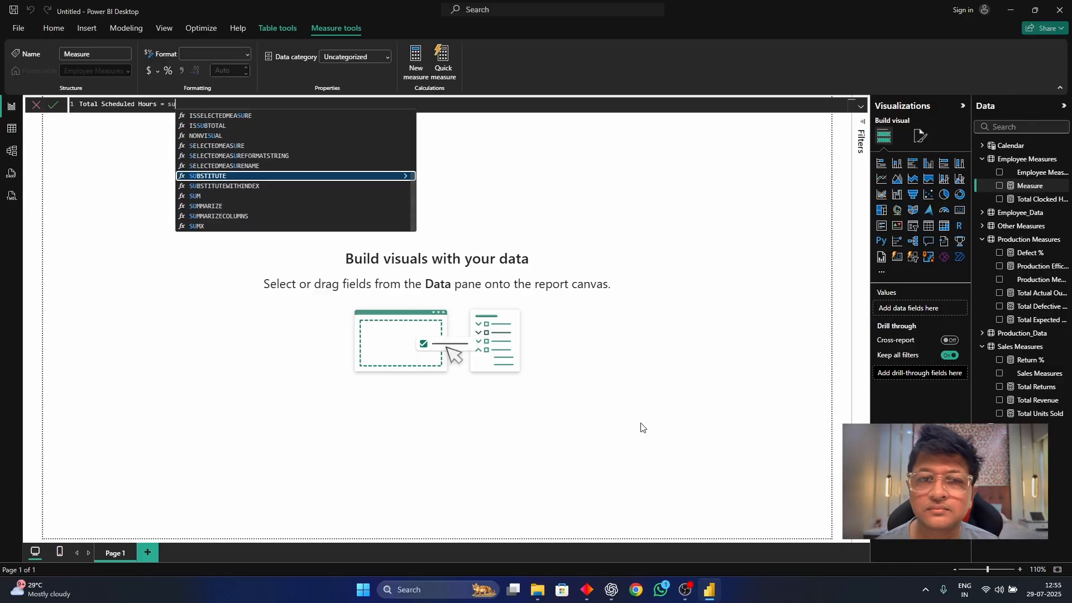
type("m(")
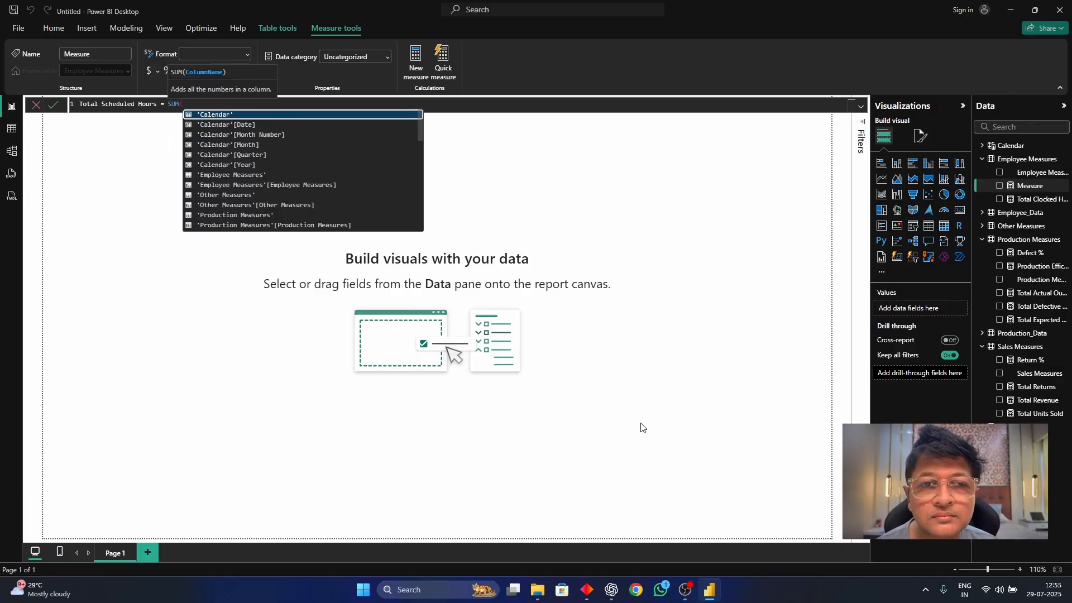
type("Employee_Data[Scheduled_Hours]")
key("Tab")
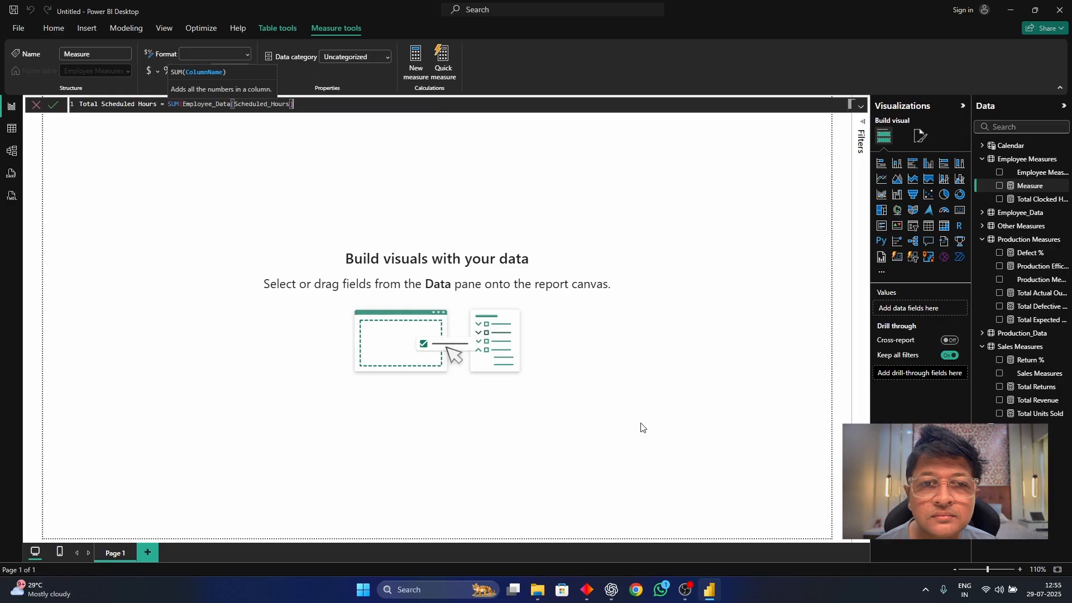
type(")")
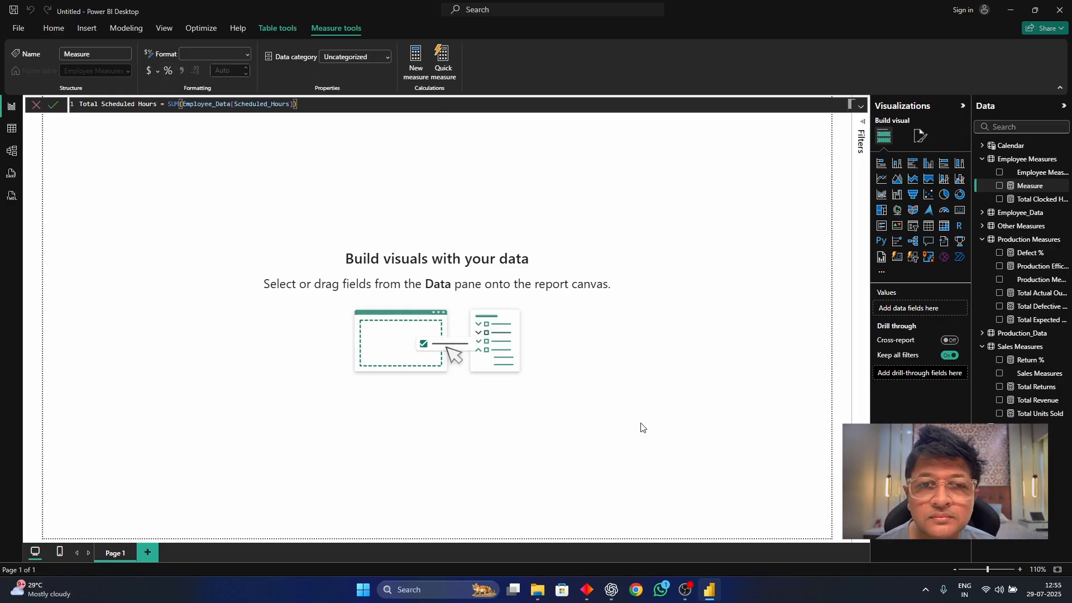
key("Return")
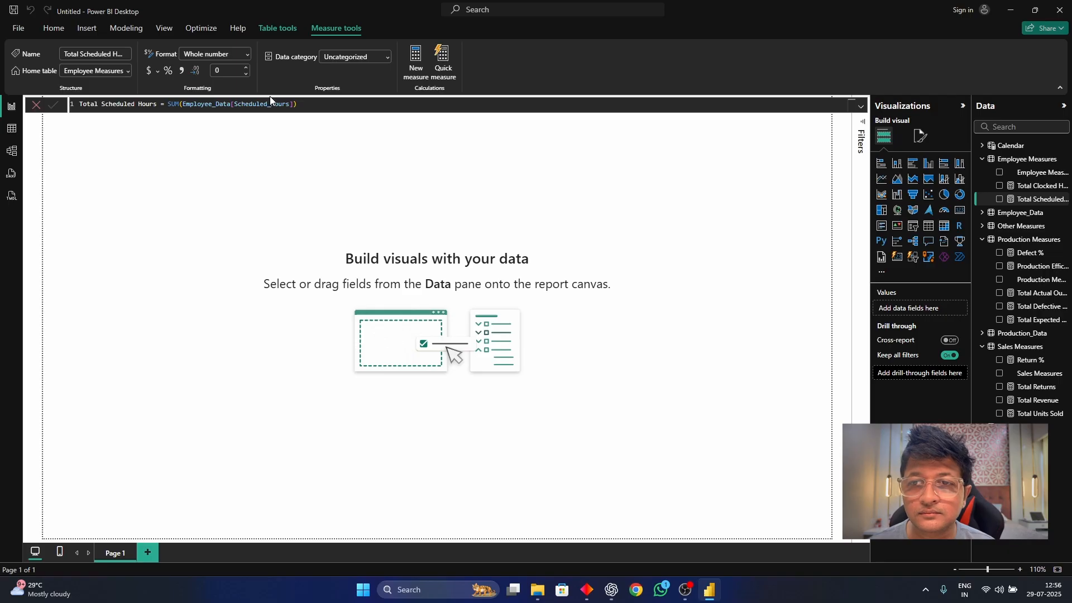
Create an Employee Measures measure: Total Overtime Hours = SUM(Employee_Data[Overtime_Hours]).
right_click(1037, 206)
left_click(948, 234)
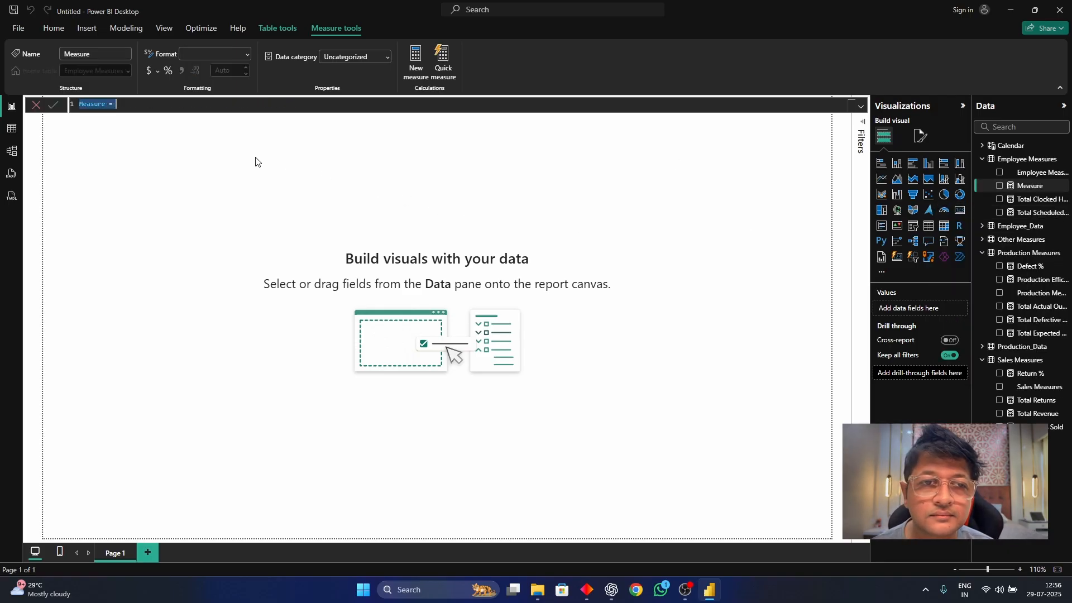
type("Total")
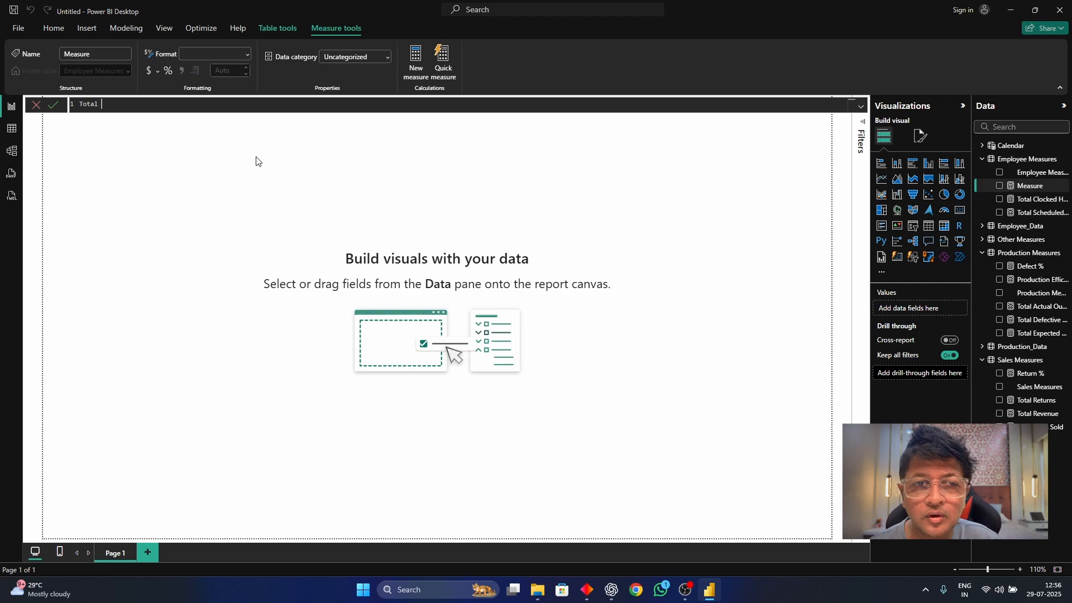
type(" Overtime H")
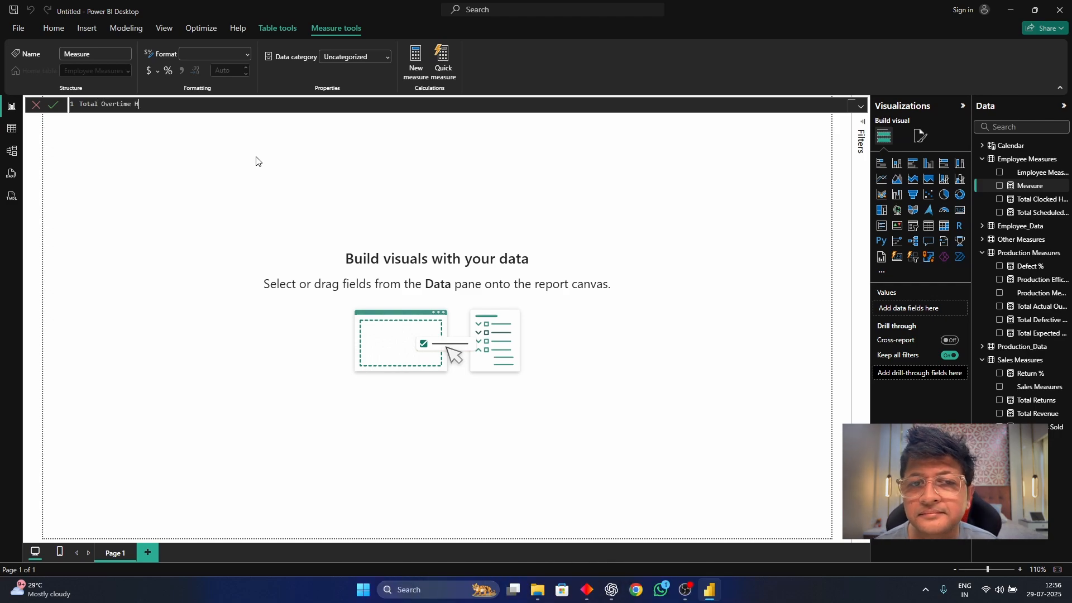
type("ours")
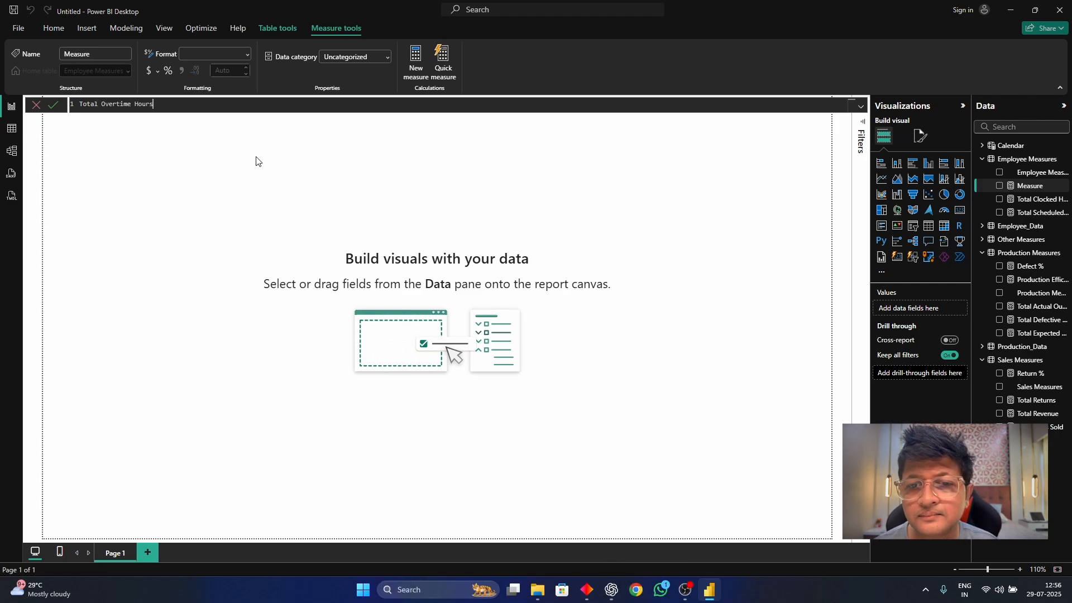
type(" =")
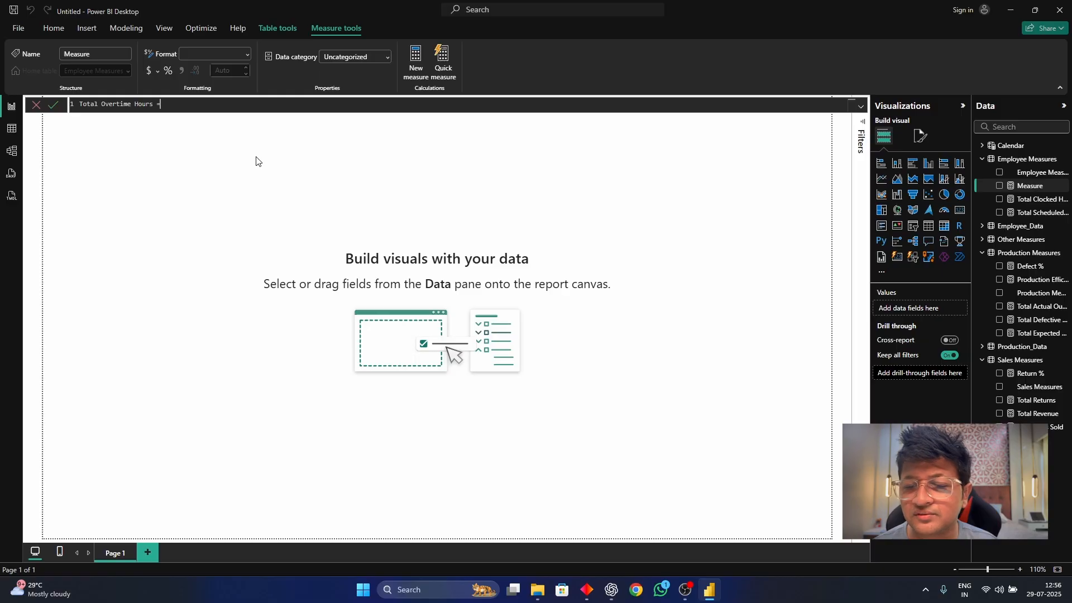
type(" SUM(")
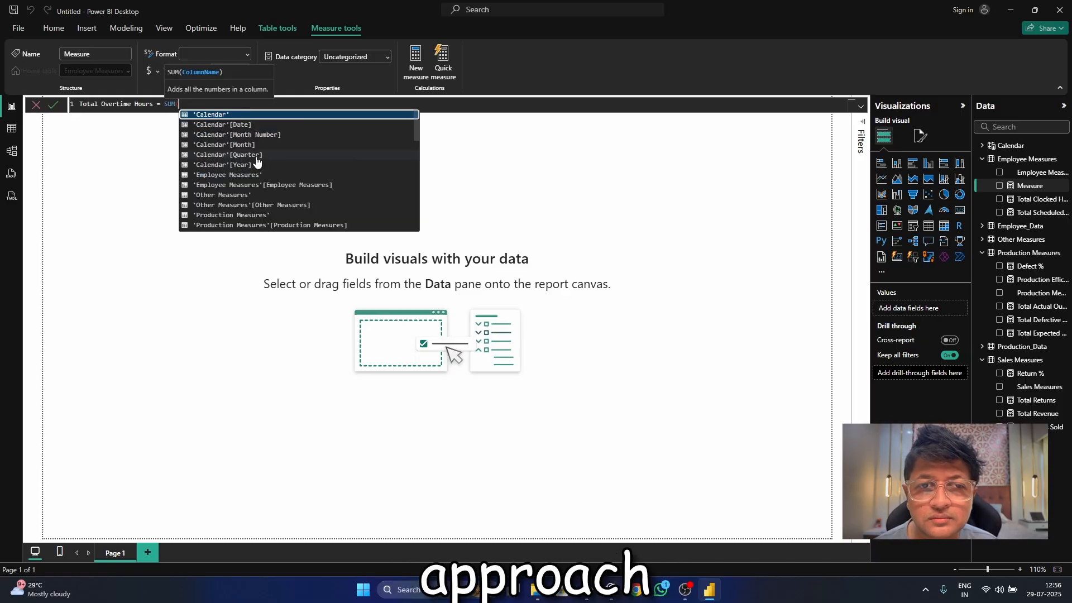
type("Employee_Data[Overtime_Hours]")
key("Tab")
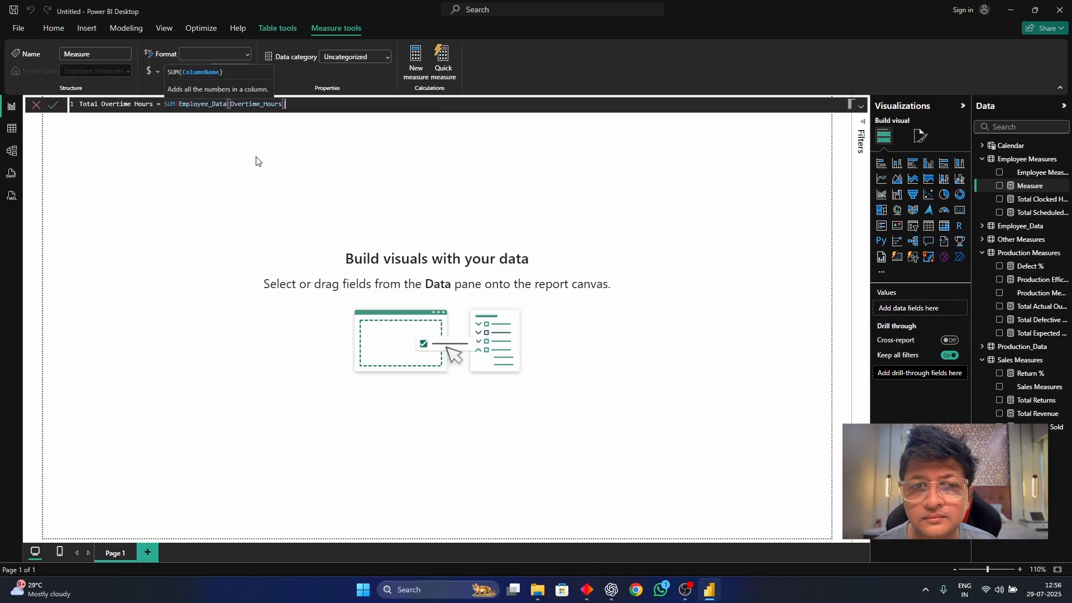
type(")")
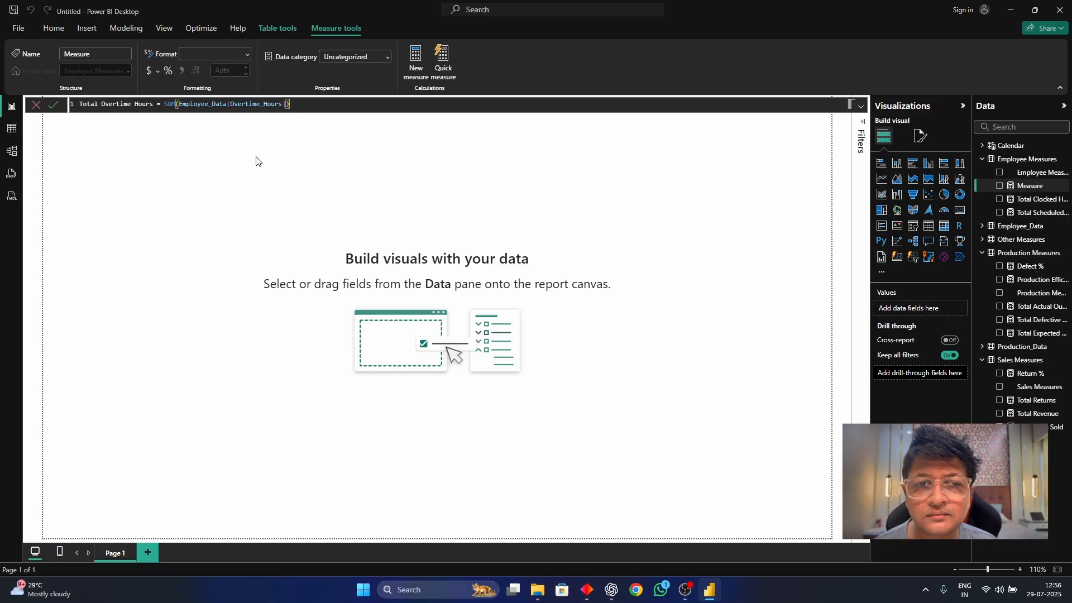
key("Return")
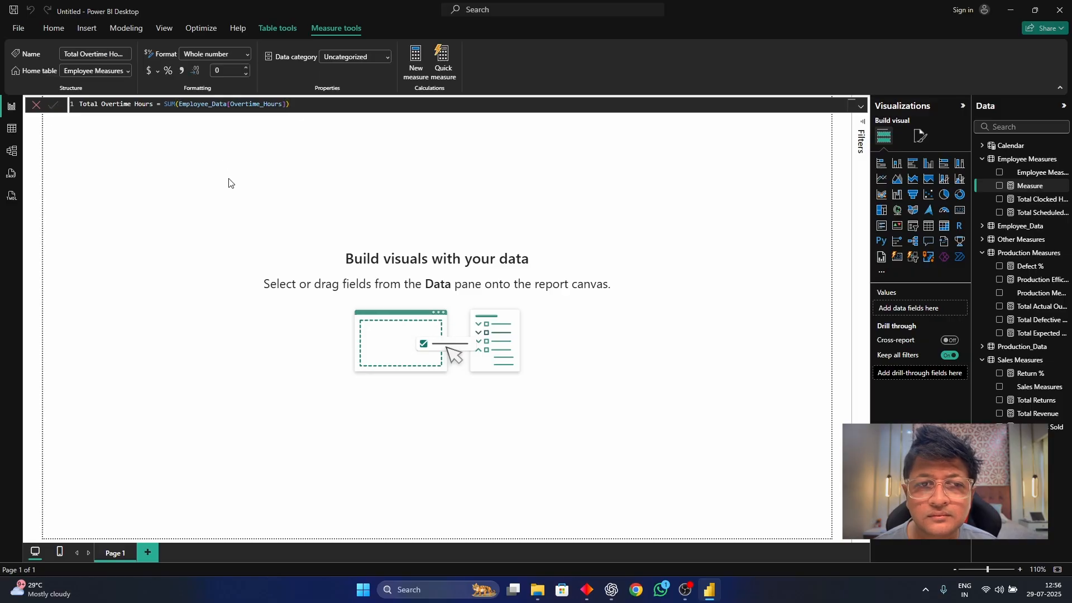
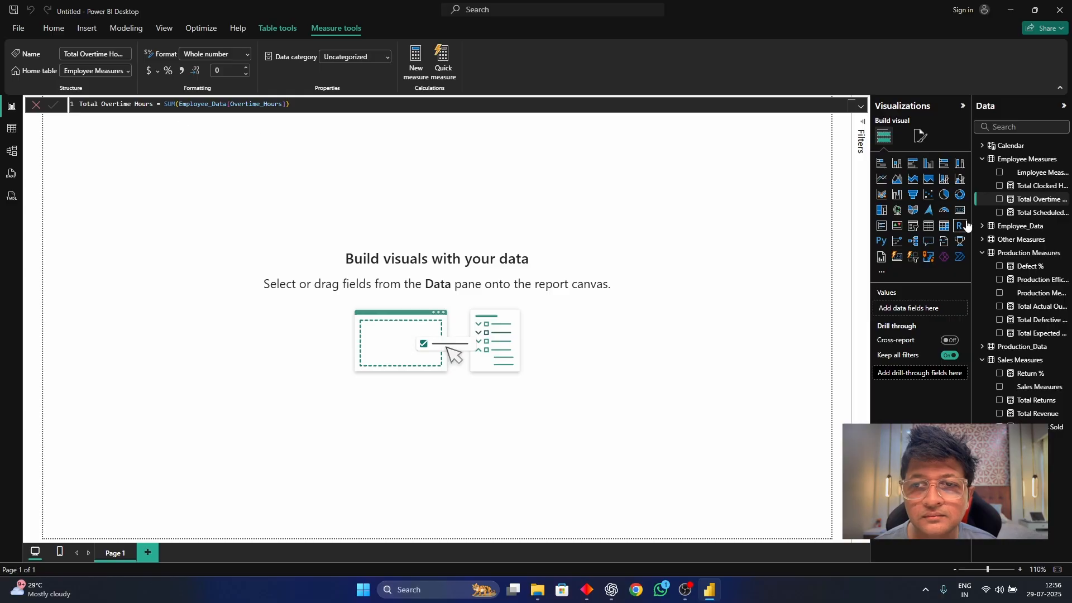
Start a new measure in the Employee Measures table and name it Active Employees.
right_click(1022, 163)
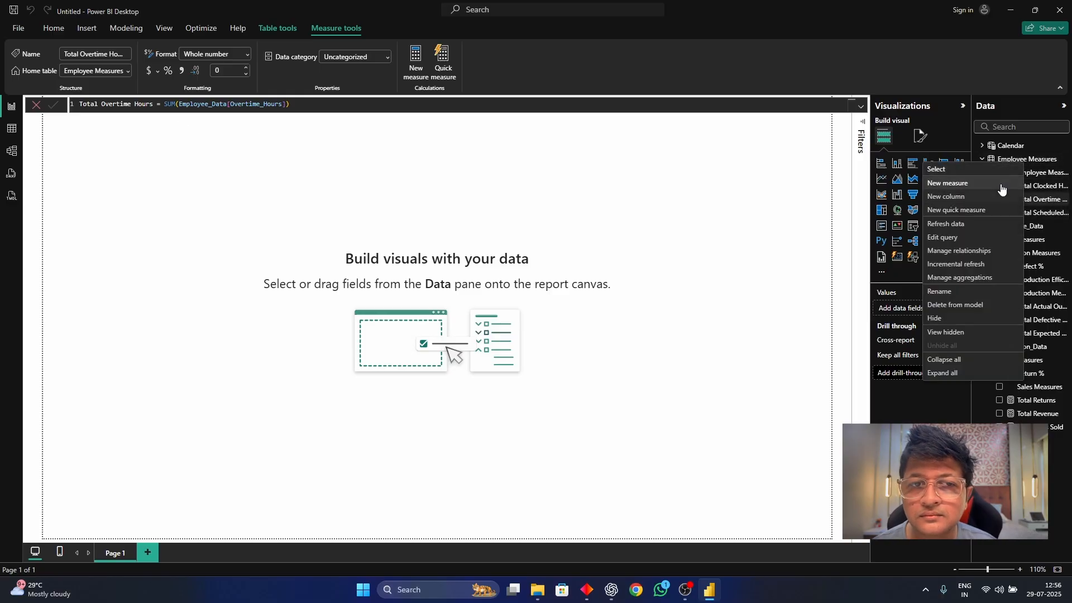
left_click(948, 184)
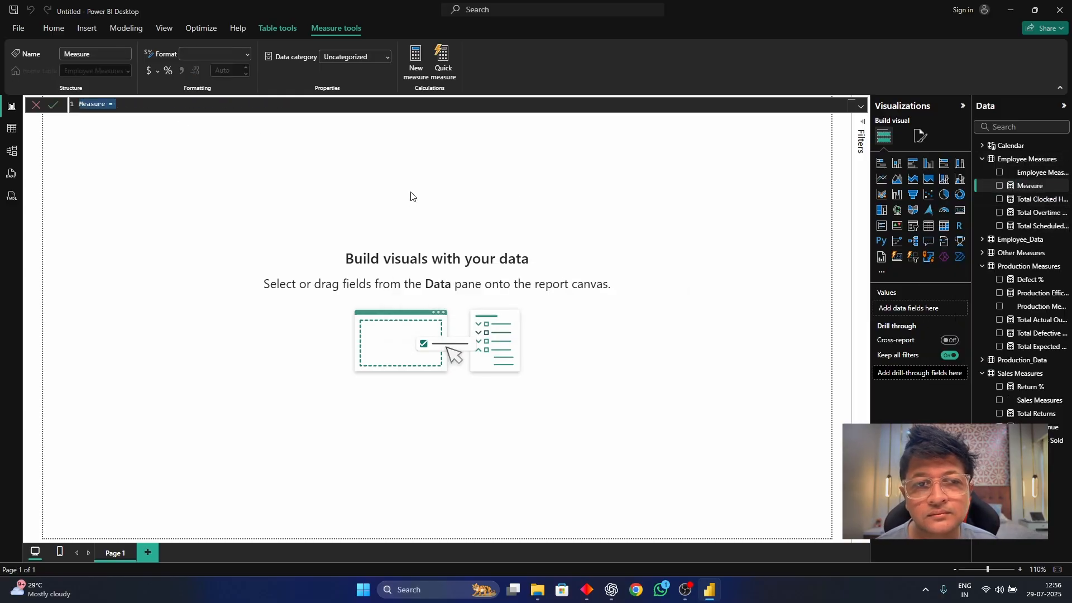
type("Act")
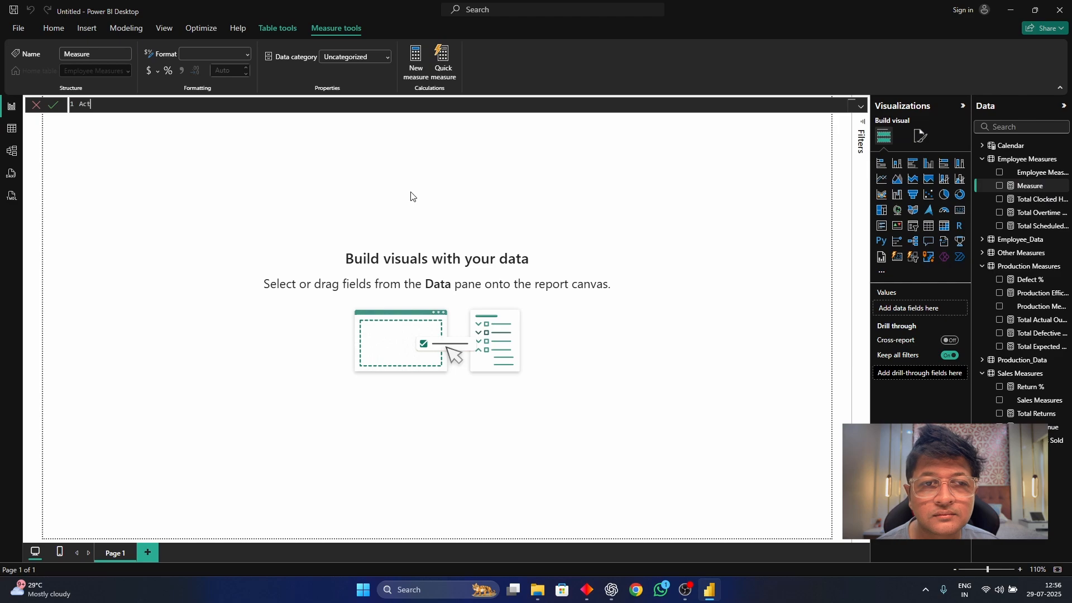
type("ive Emplo")
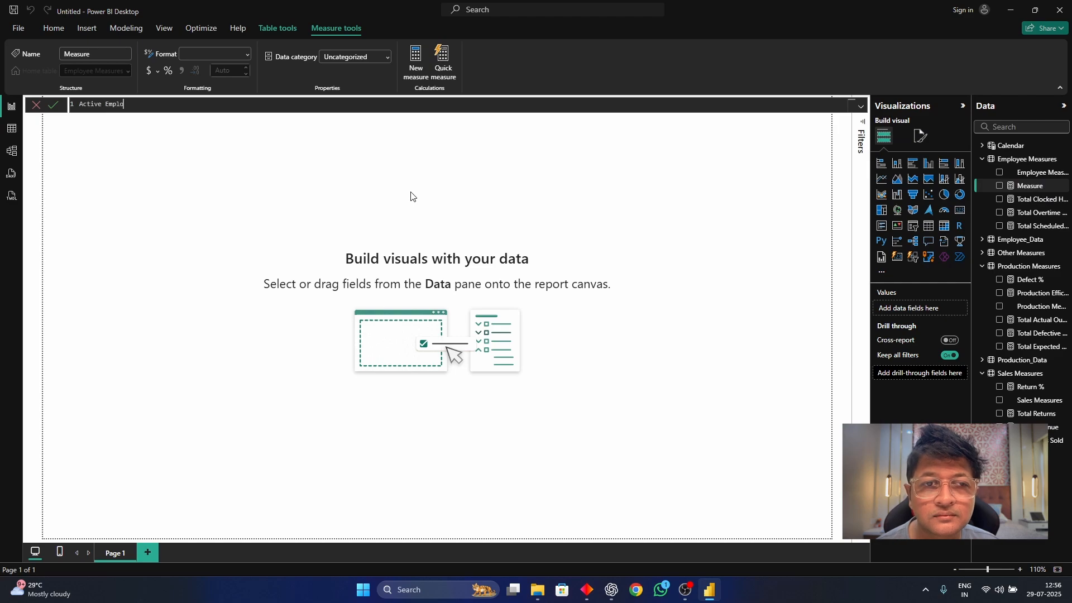
type("yees")
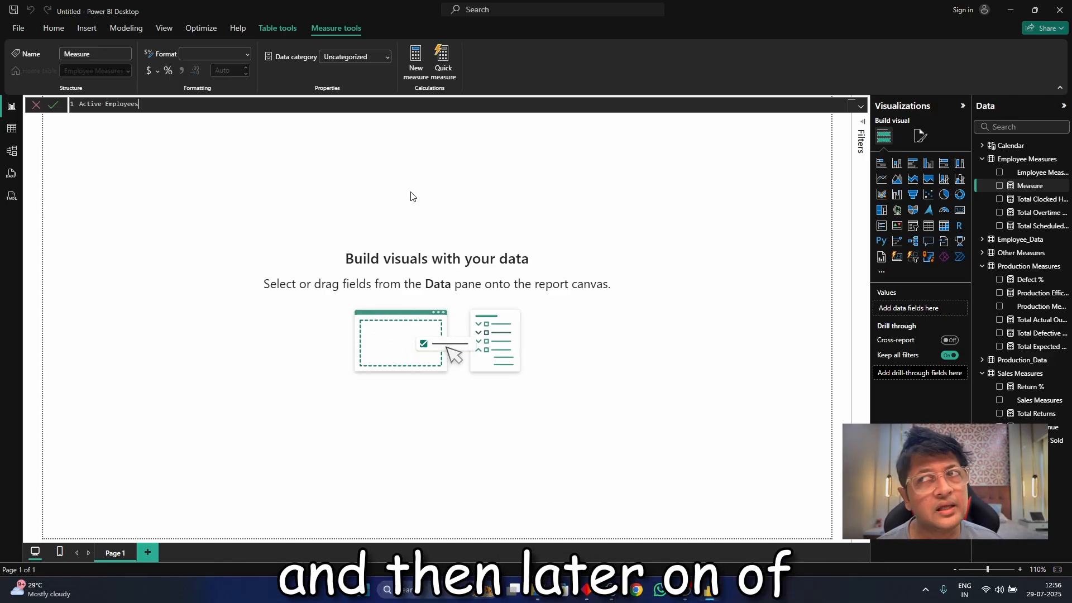
Begin the Active Employees formula with CALCULATE(COUNTROWS(Employee_Data) as the expression.
type("= CALCULATE ")
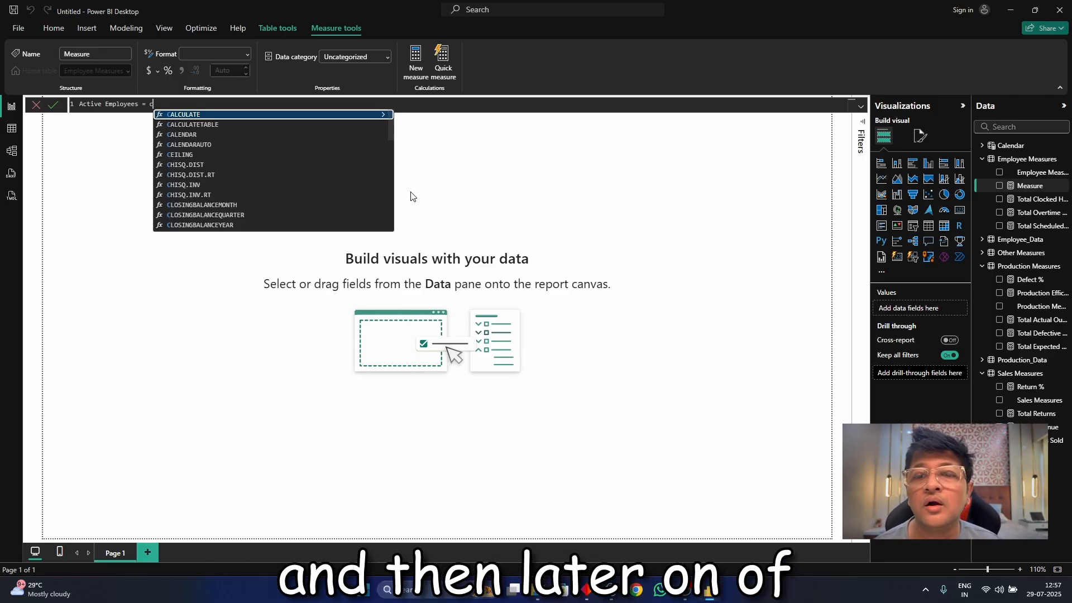
type("c")
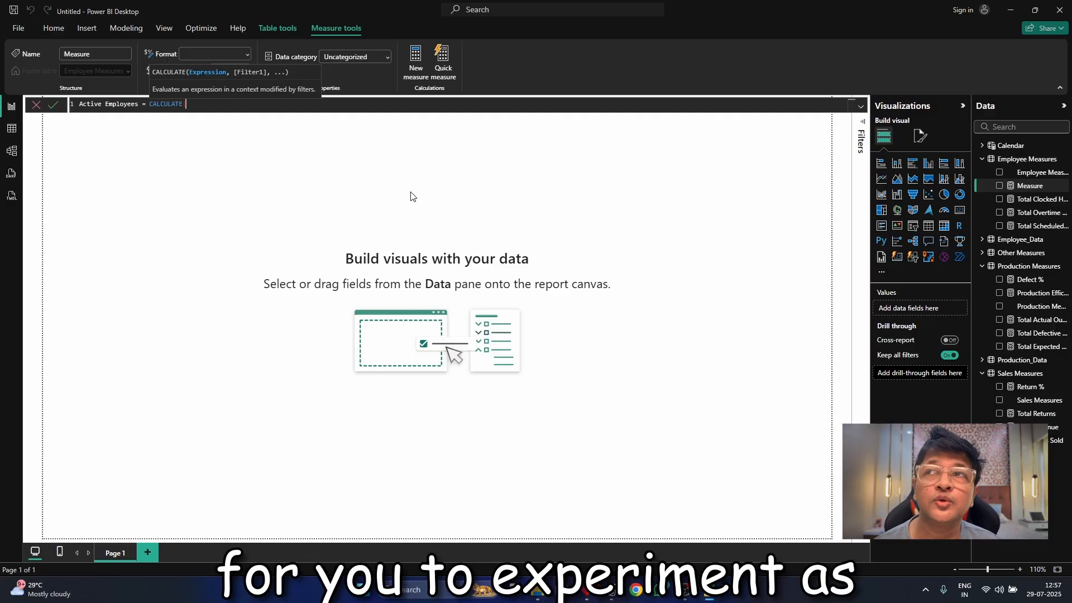
type("ount")
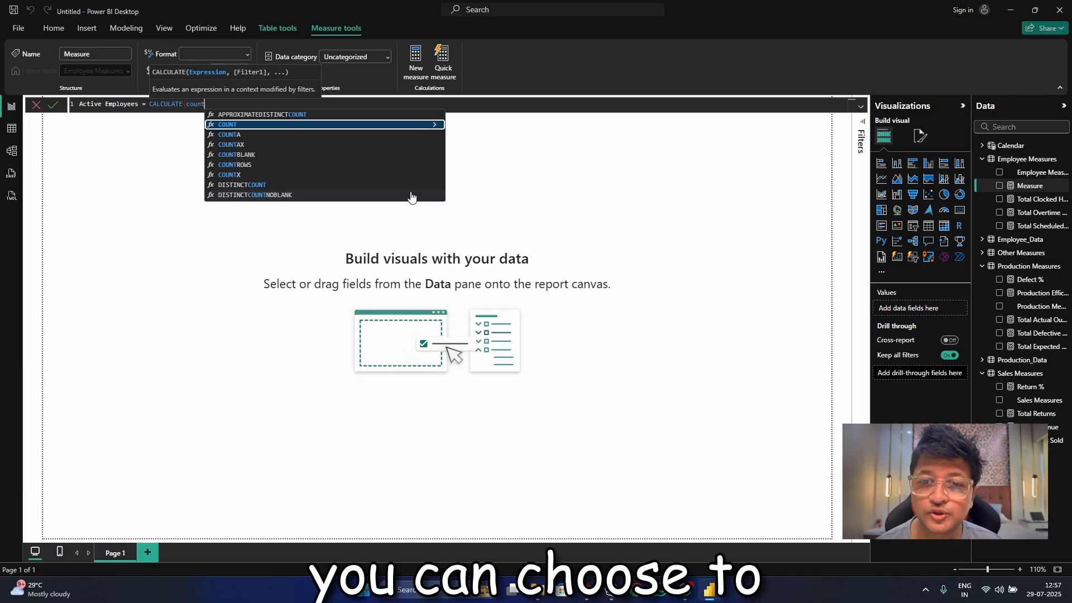
type("ro")
key("Tab")
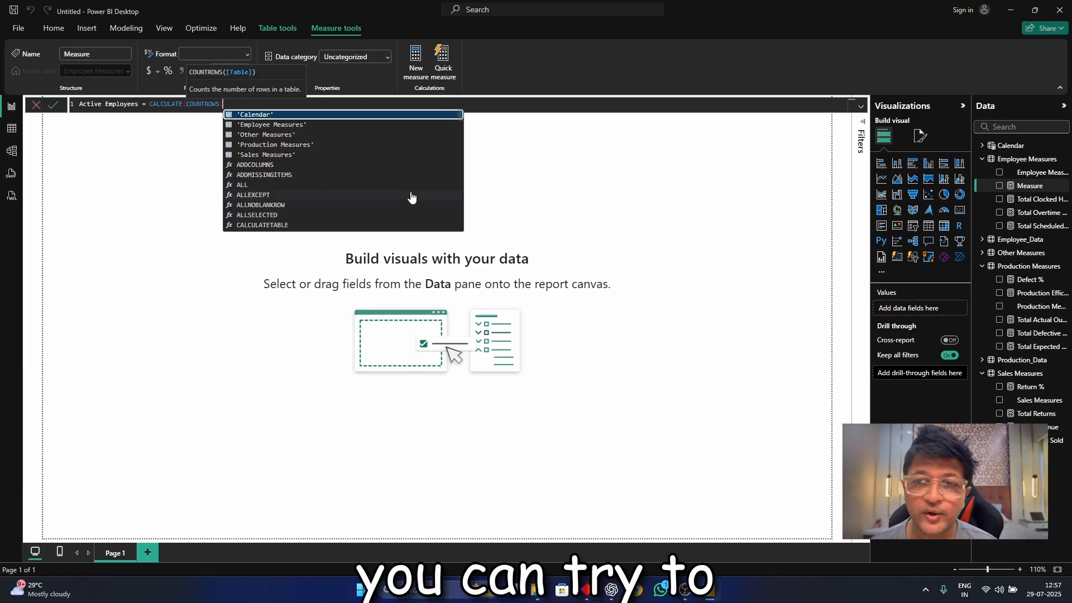
type("empl")
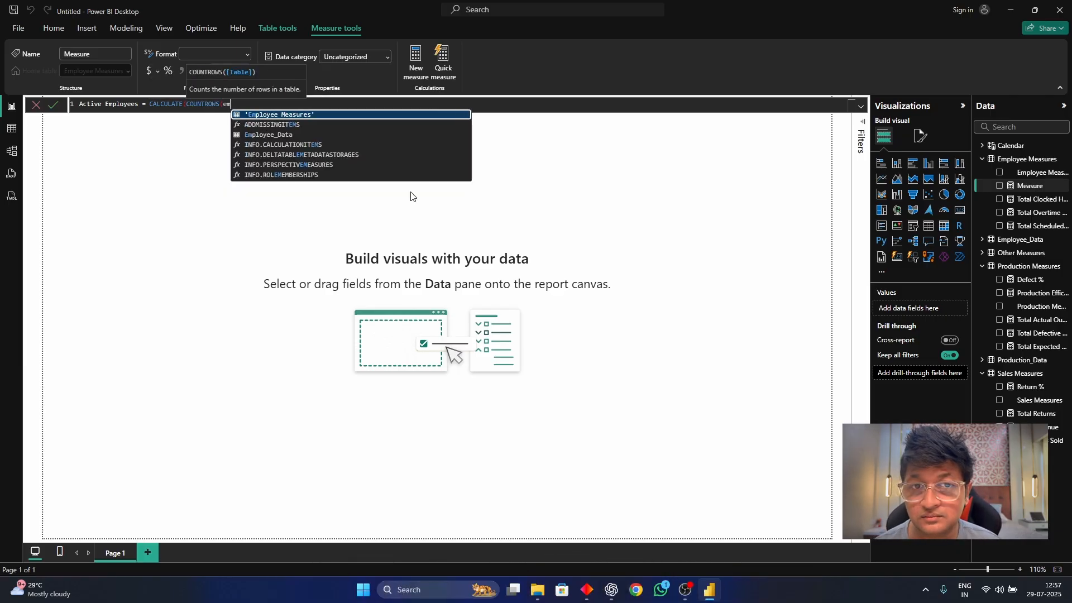
key("BackSpace")
key("BackSpace")
key("BackSpace")
key("BackSpace")
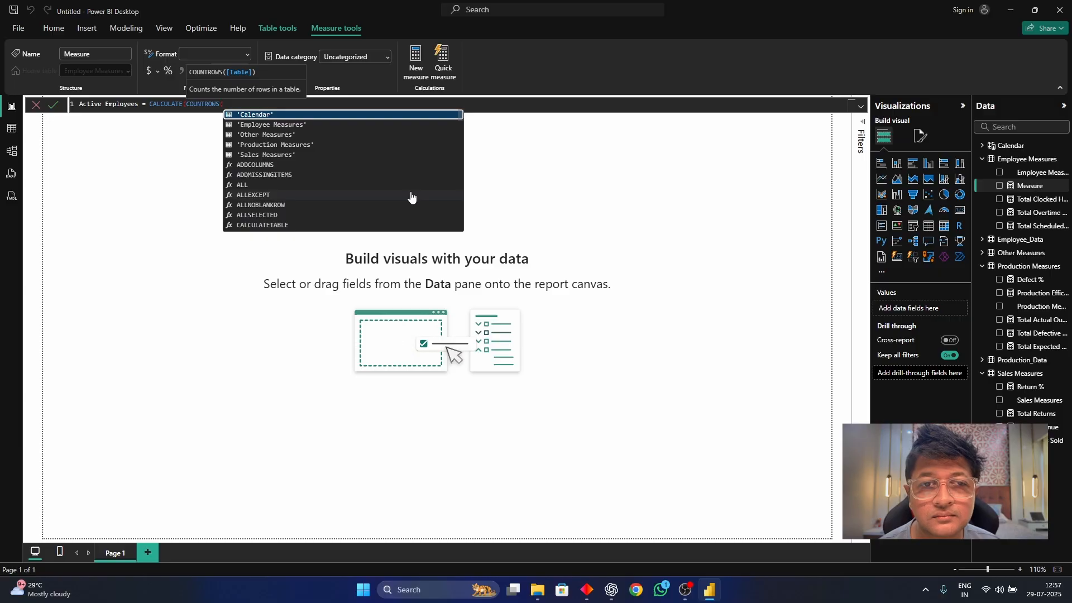
type("e")
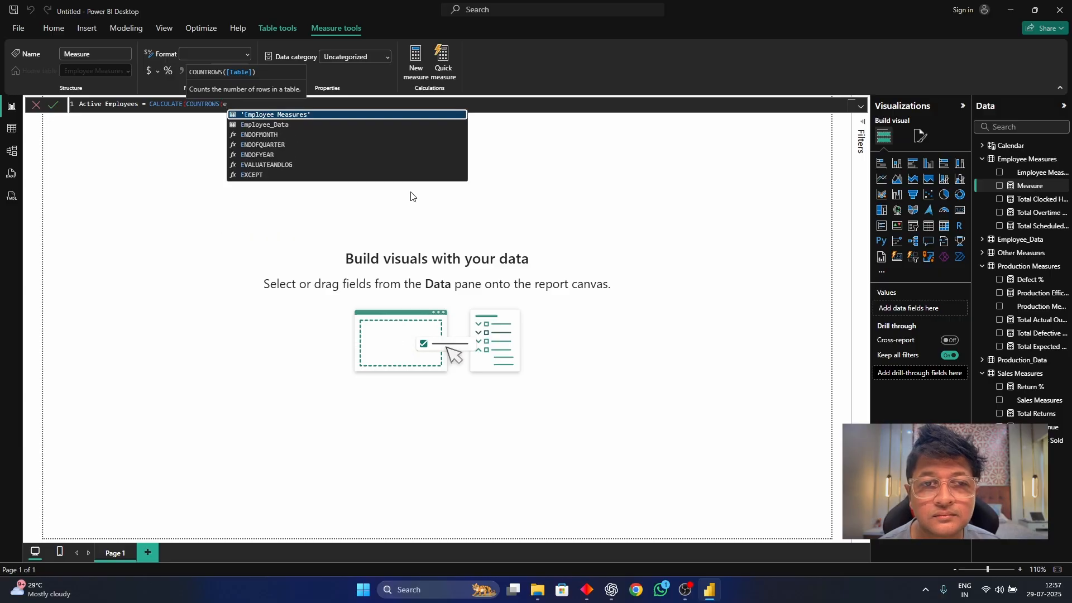
key("Down")
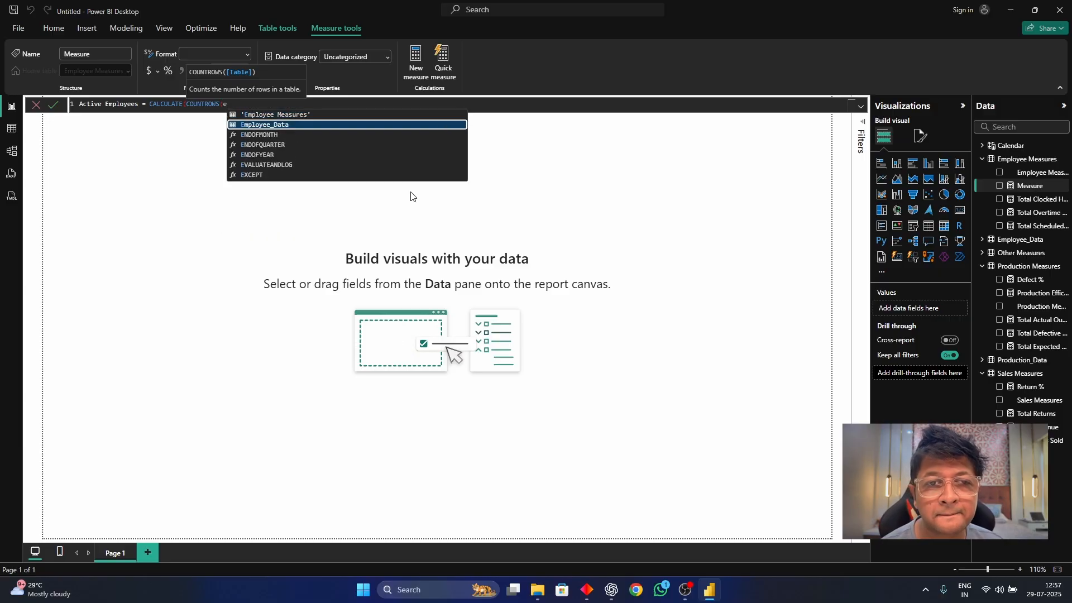
key("Tab")
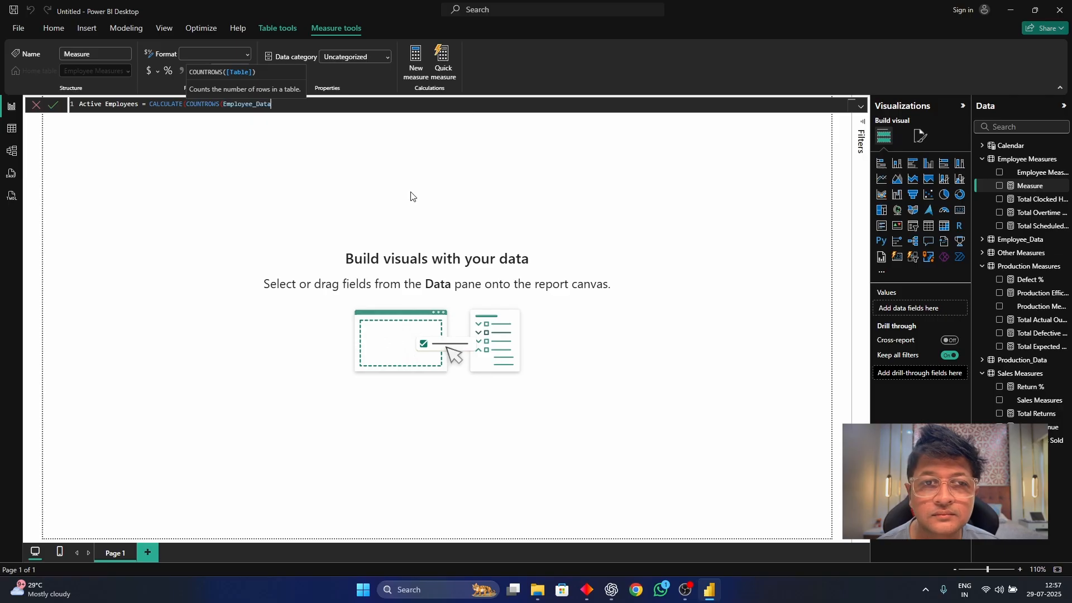
type(")")
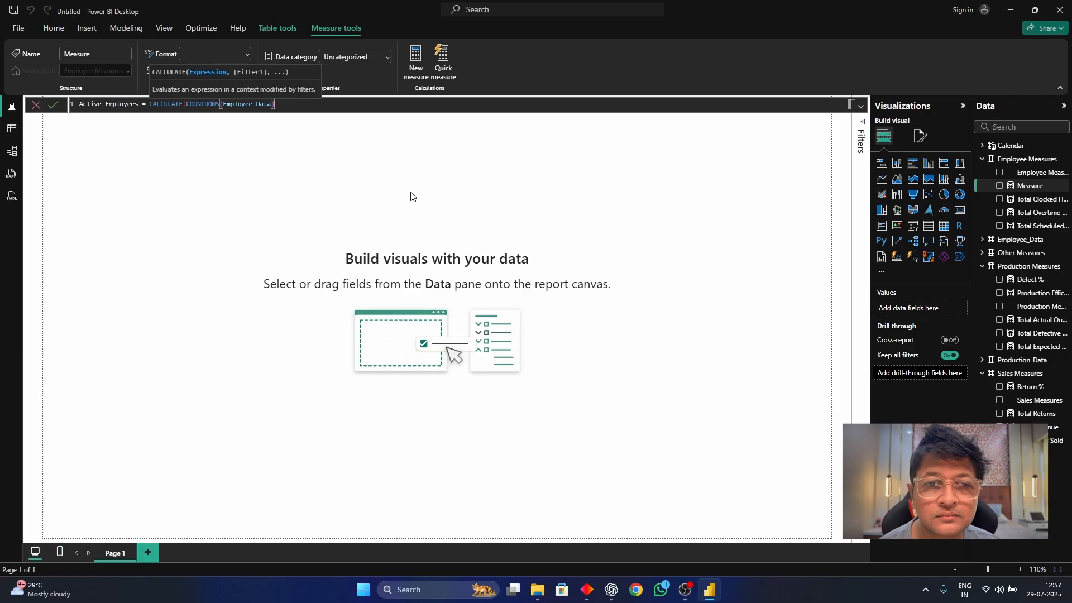
type(",s")
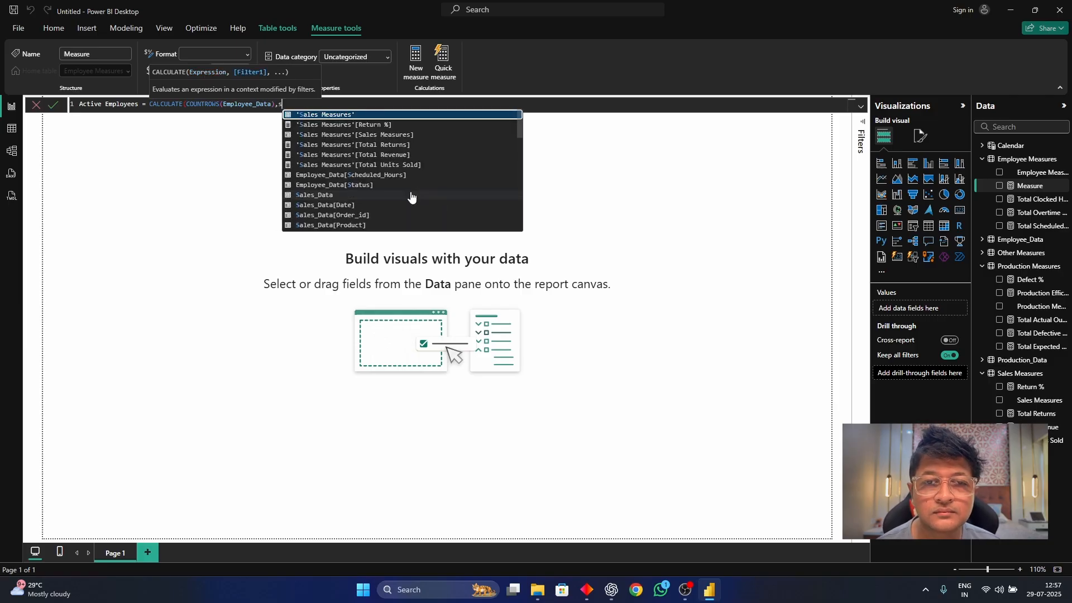
type("tat")
Complete the formula with the filter Employee_Data[Status]="Active", copy the whole formula and commit the measure.
key("Tab")
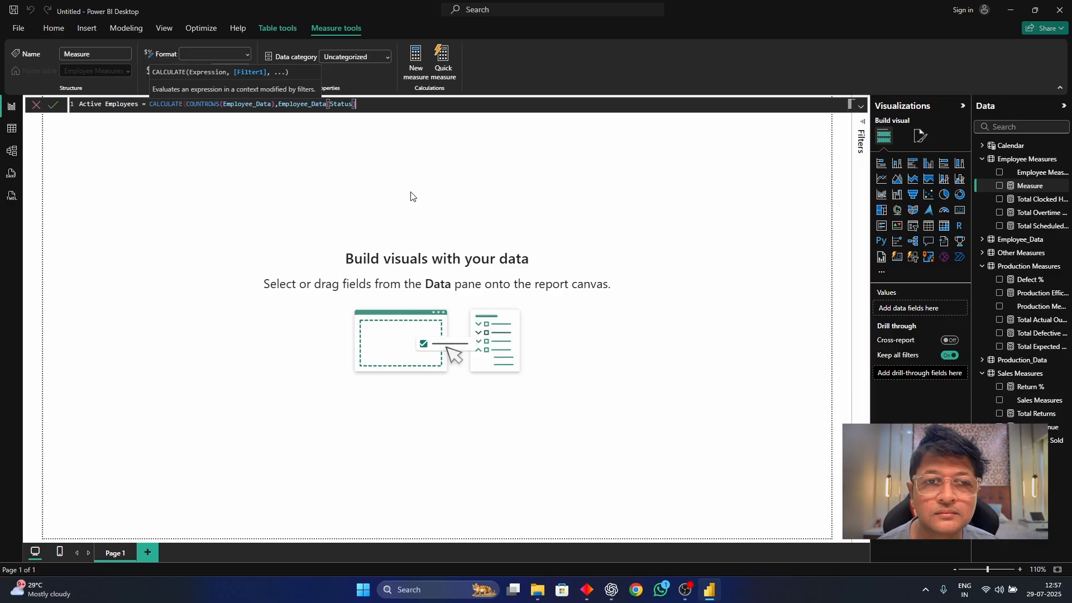
type("=")
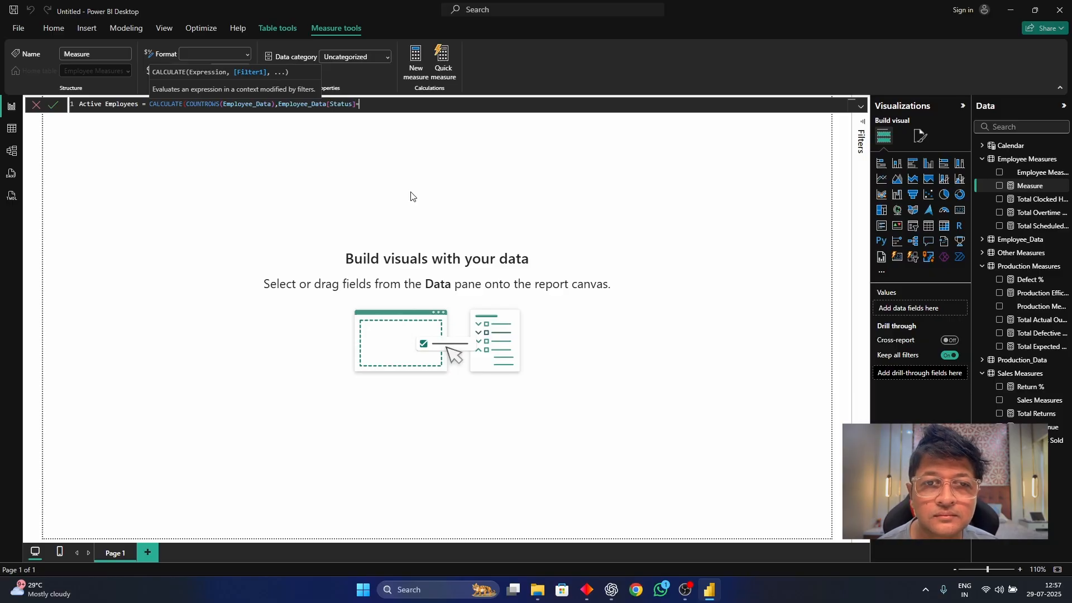
type("\"A")
type("ctive")
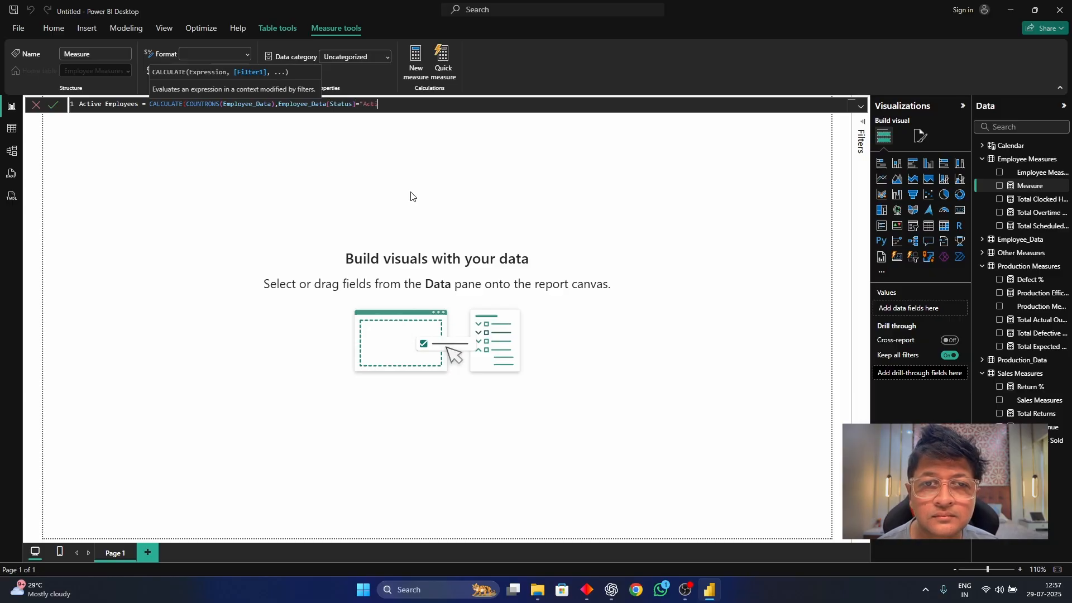
type("\"")
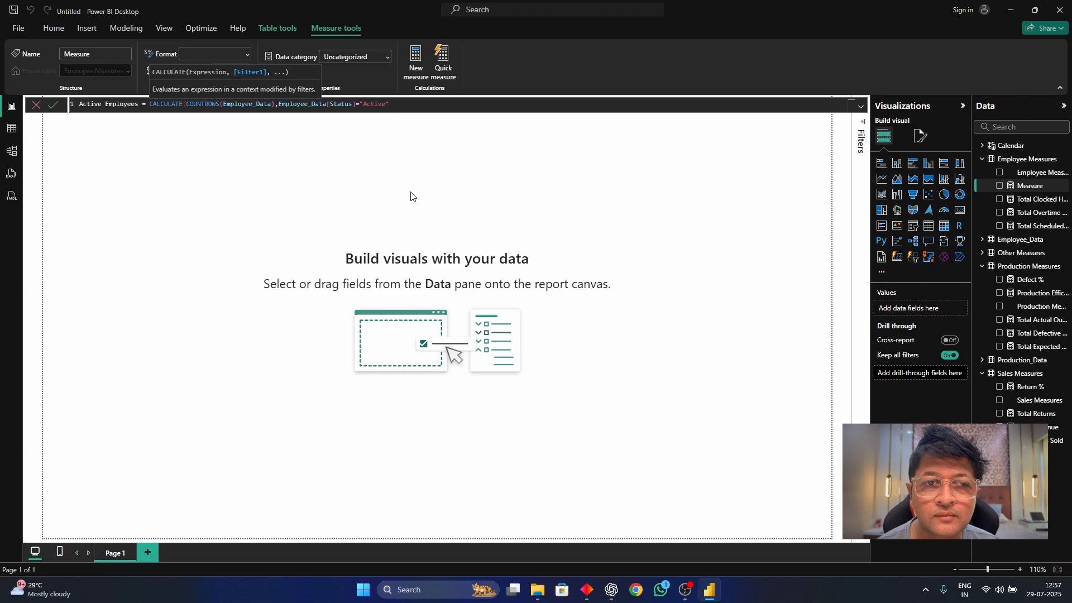
type(")")
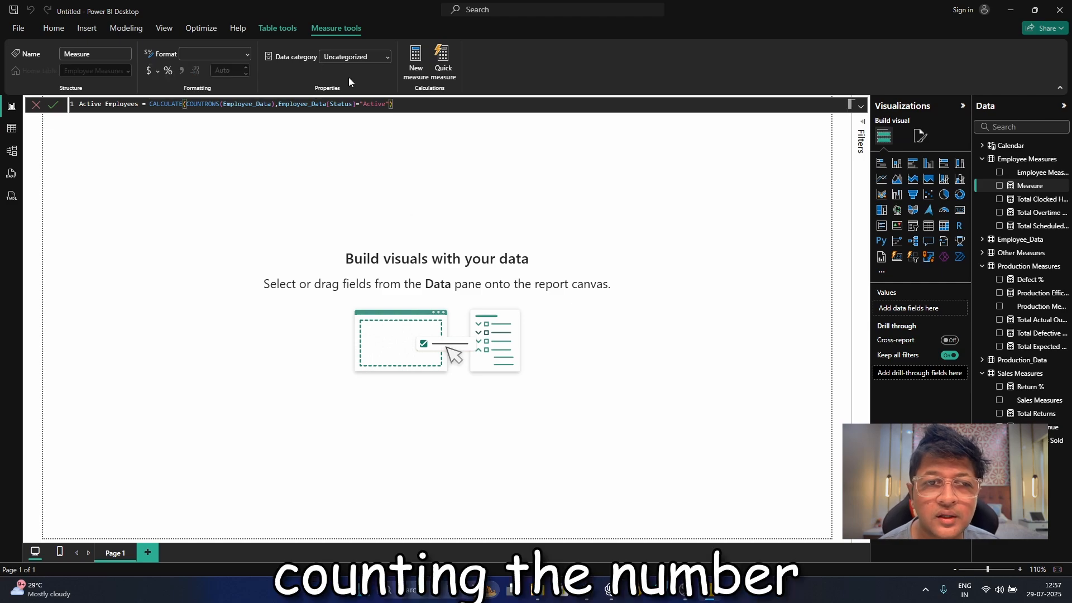
left_click_drag(394, 105, 73, 105)
key("ctrl+c")
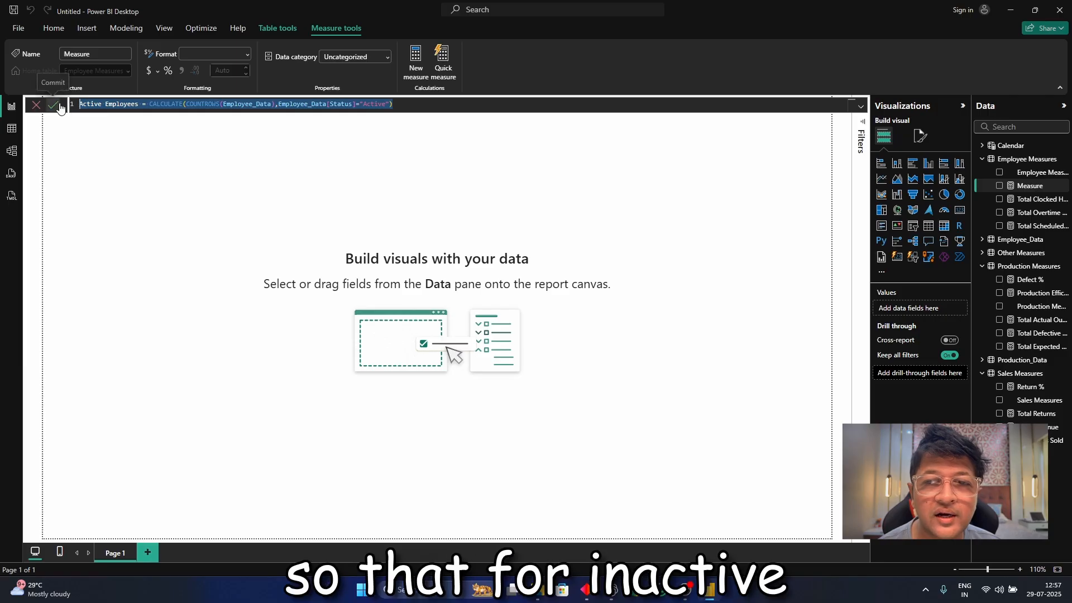
left_click(53, 105)
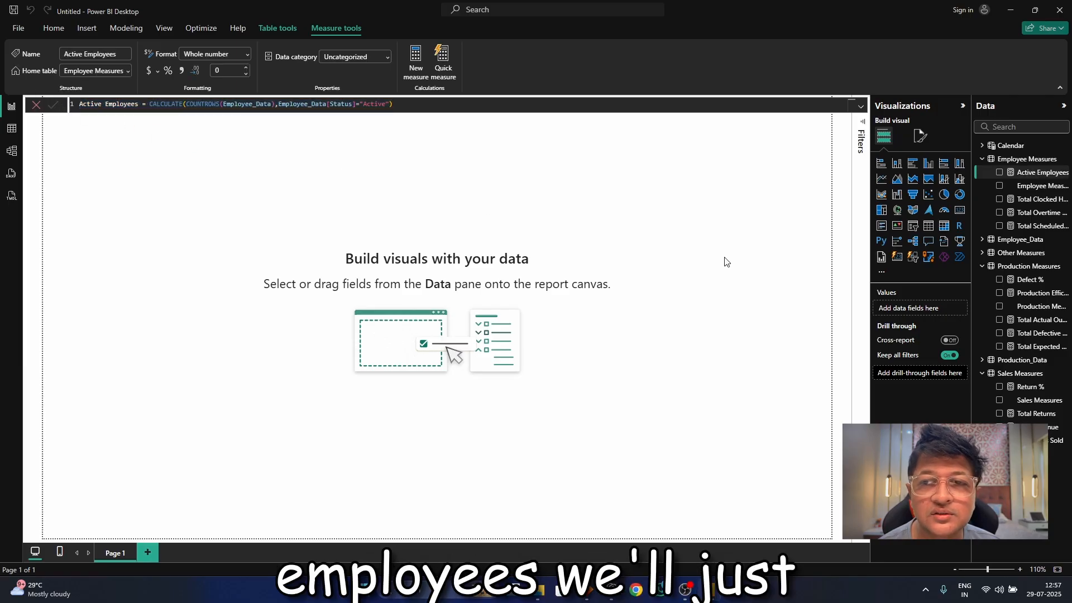
Add another measure to Employee Measures from the copied Active Employees formula and rename it Inactive Employees.
right_click(1015, 159)
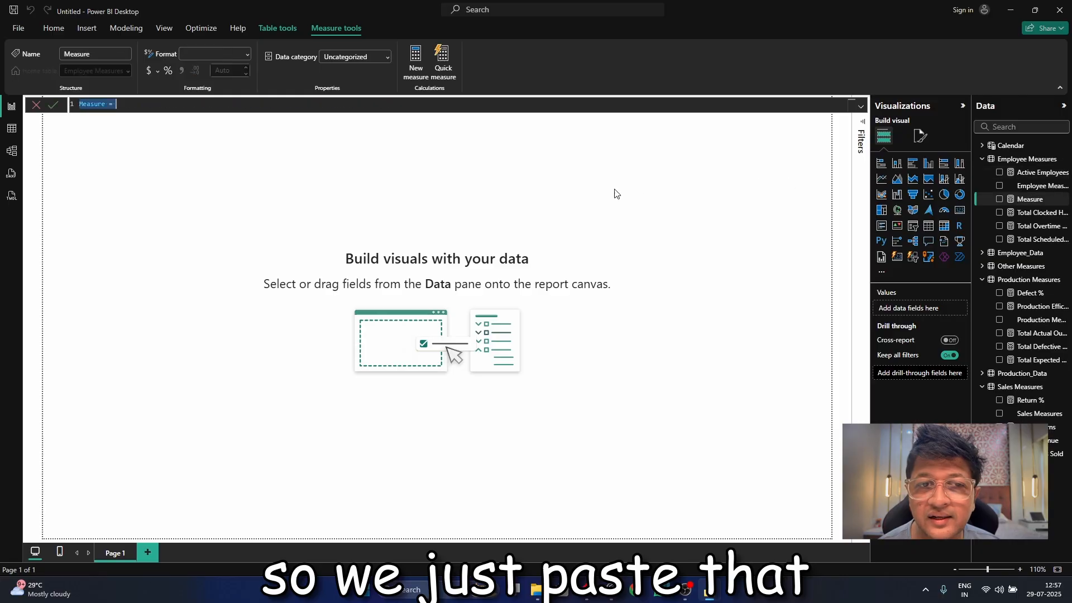
key("ctrl+v")
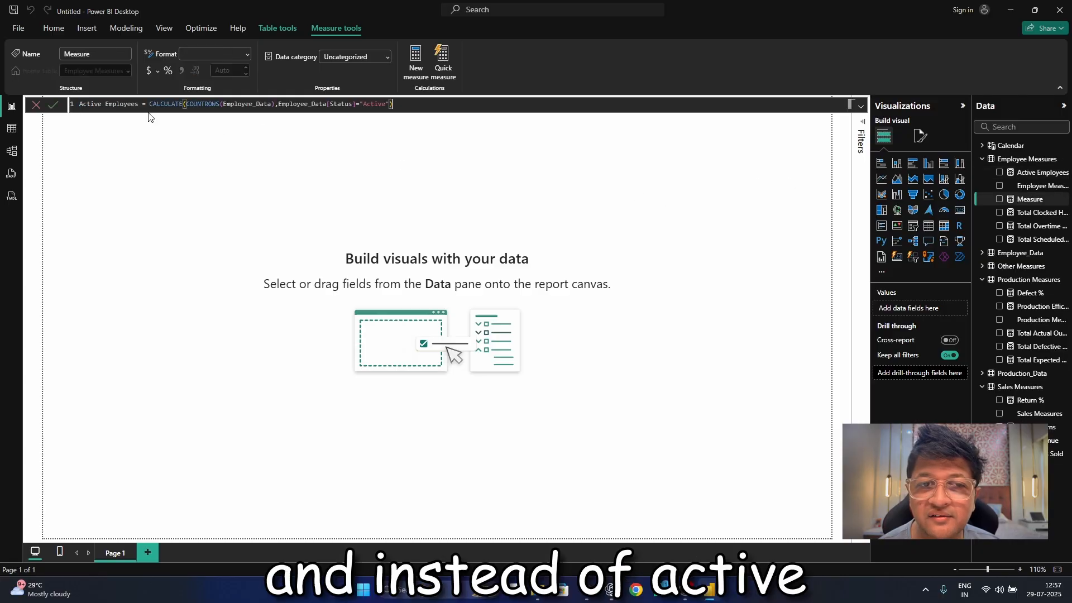
left_click(79, 105)
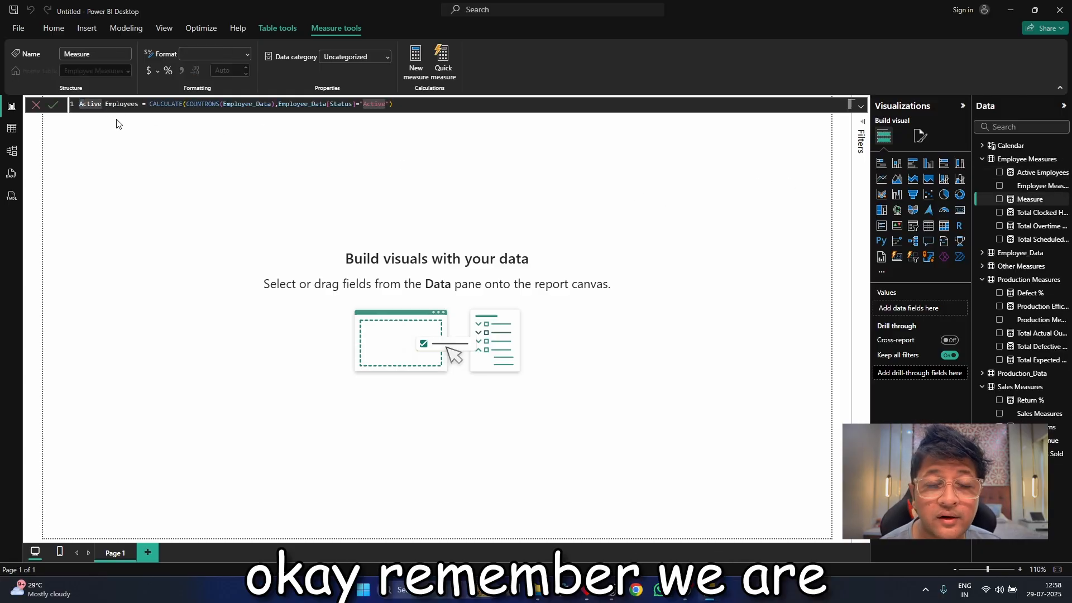
key("Delete")
type("Ina")
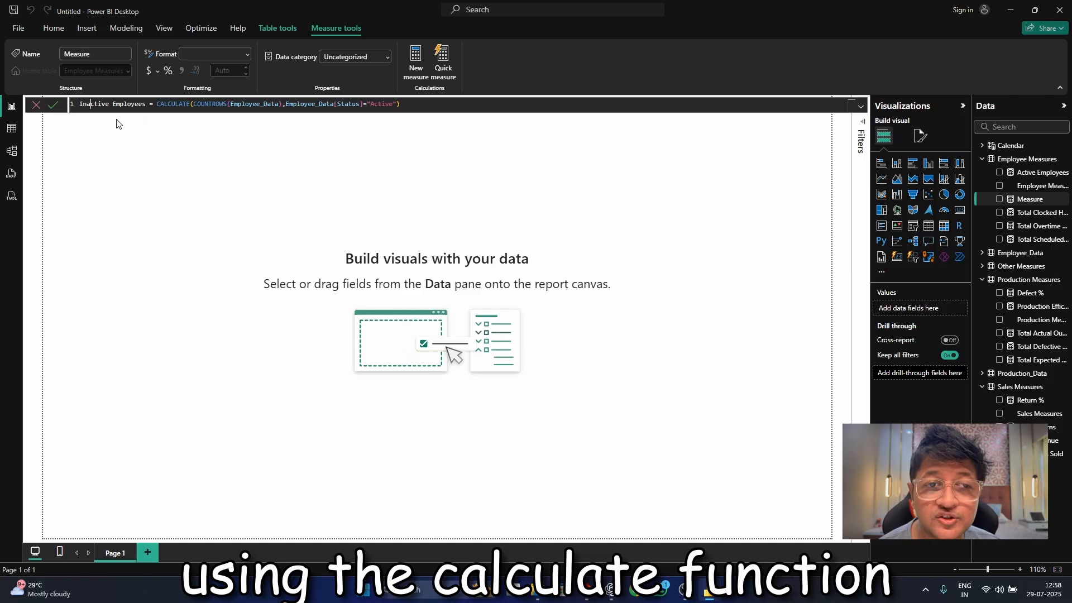
Change the status filter in the Inactive Employees formula to "Inactive" and commit the measure.
key("Right")
key("Right")
key("Right")
key("Right")
key("Right")
key("Right")
key("Right")
key("Right")
key("Right")
key("Right")
key("Right")
key("Right")
key("Right")
key("Right")
key("Right")
key("Right")
key("Right")
key("Right")
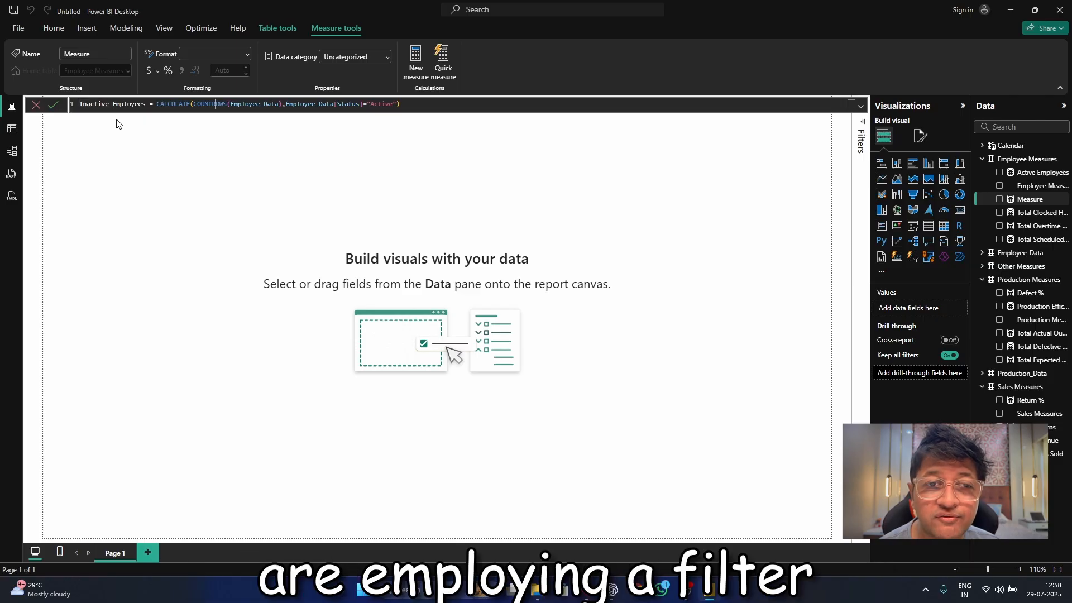
key("Right")
key("Right")
key("Right")
key("Right")
key("Right")
key("Right")
key("Right")
key("Right")
key("Right")
key("Right")
key("Right")
key("Right")
key("Right")
key("Right")
key("Right")
key("Right")
key("Right")
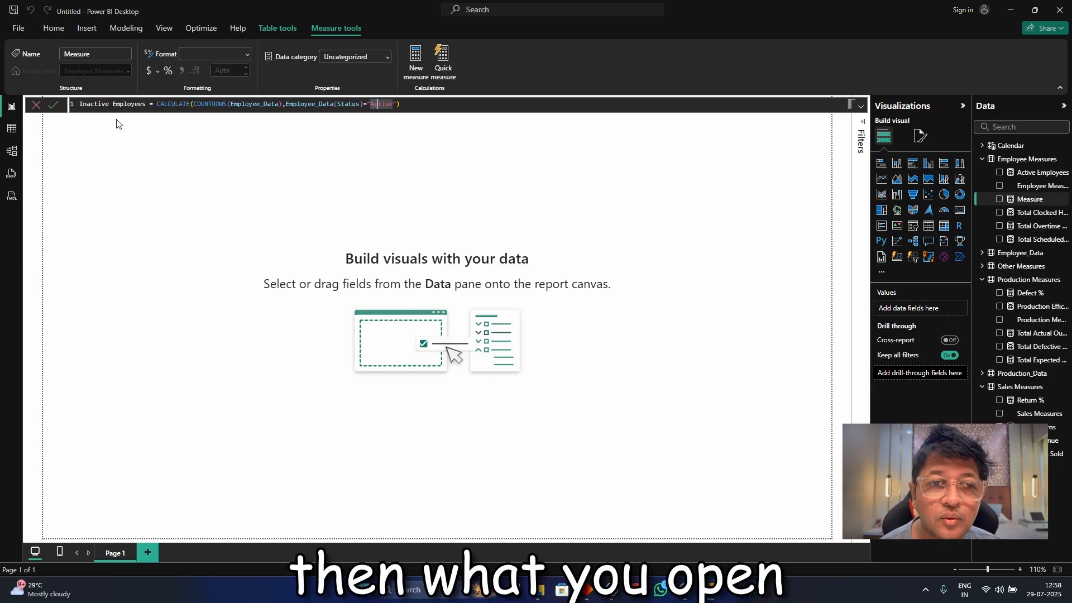
key("BackSpace")
key("BackSpace")
type("Ina")
key("Right")
key("Right")
key("Right")
key("Right")
key("Right")
key("Right")
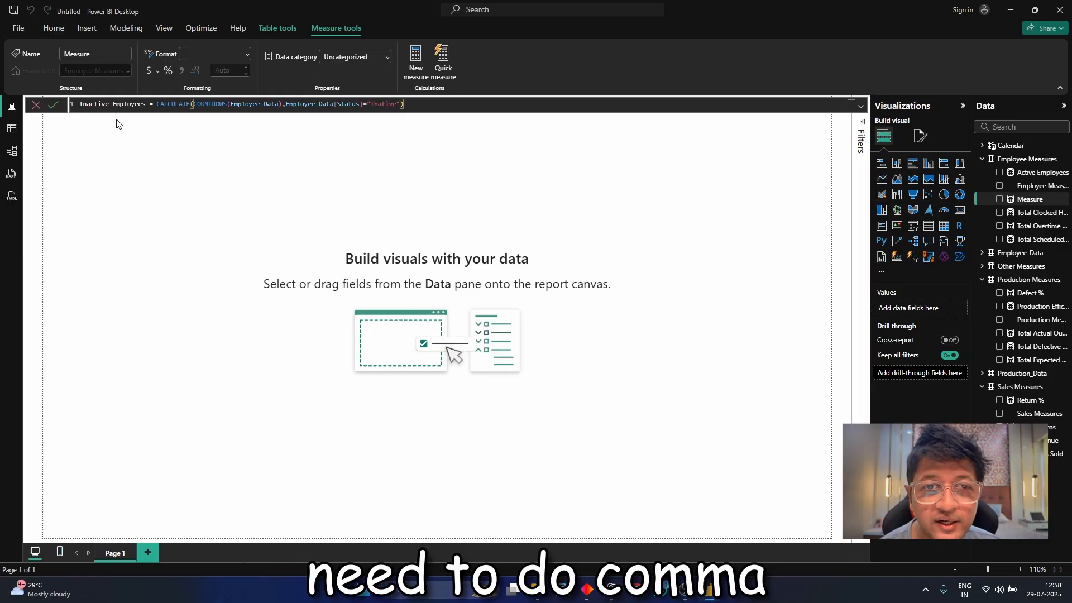
type("c")
key("Return")
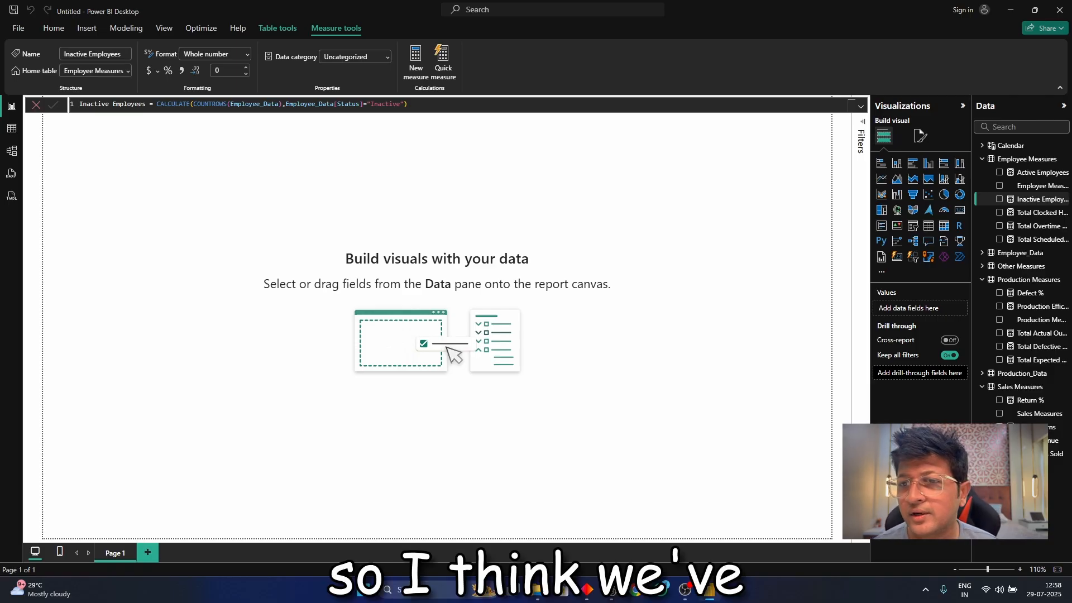
Add a measure named Overtime % to Employee Measures and begin its DIVIDE formula with [Total Overtime Hours] as the numerator.
right_click(1032, 162)
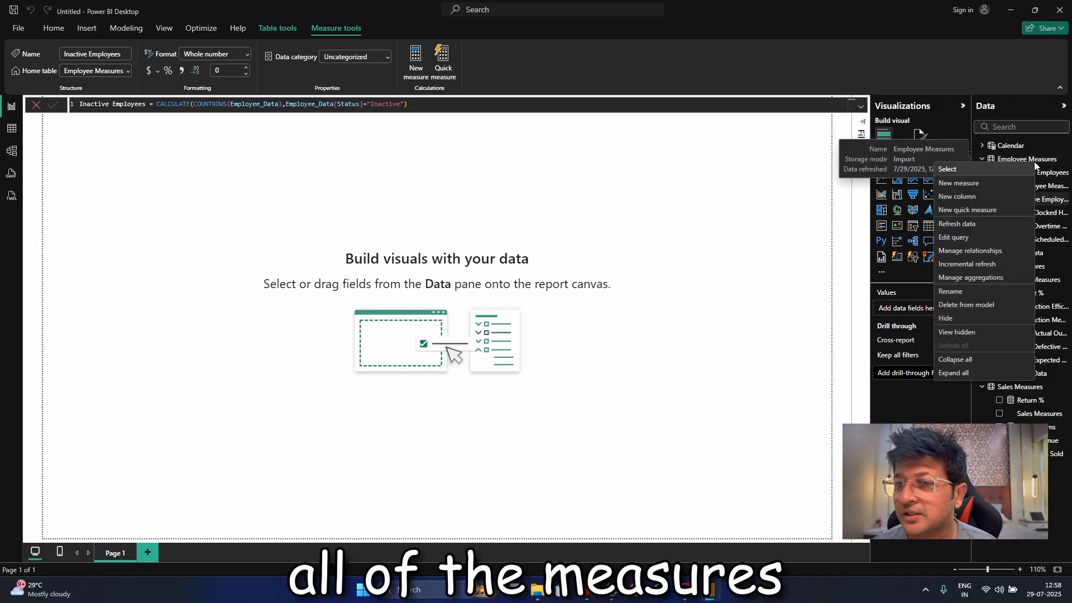
left_click(1008, 184)
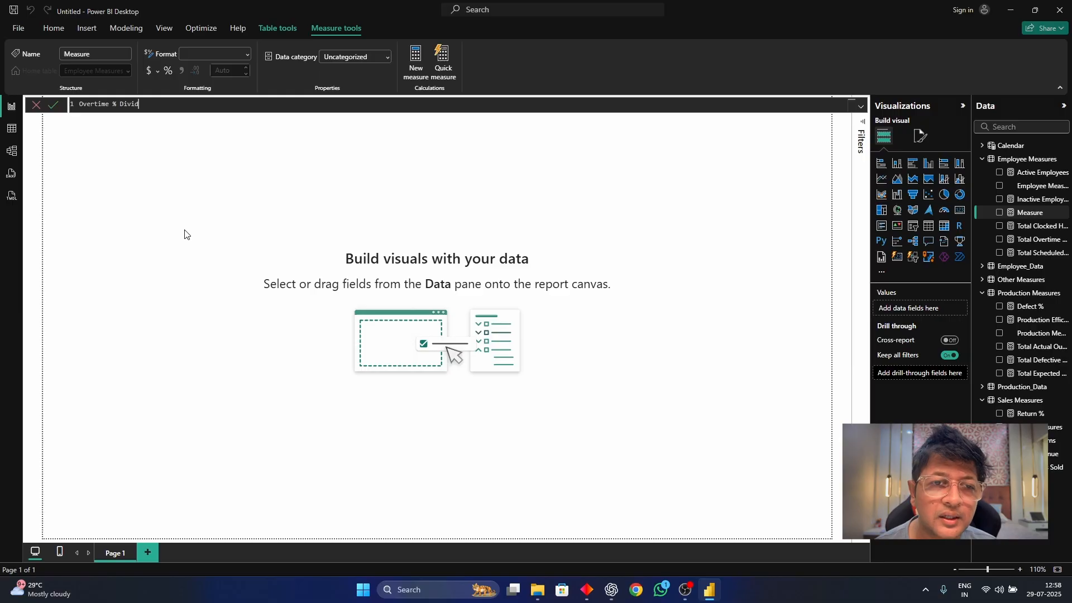
key("BackSpace")
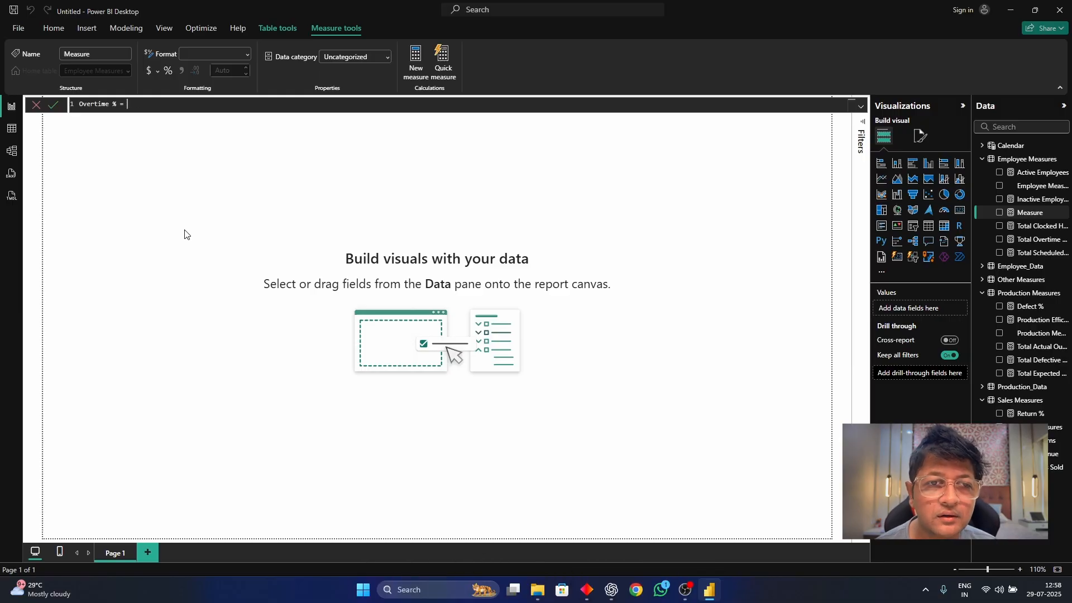
type("= Divide(")
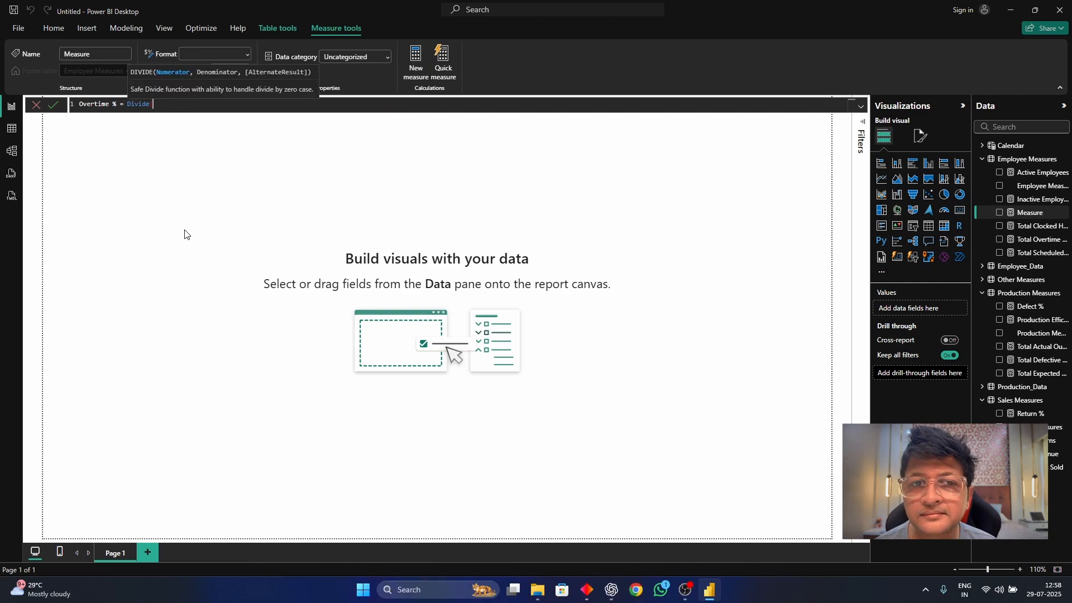
type(" total ov")
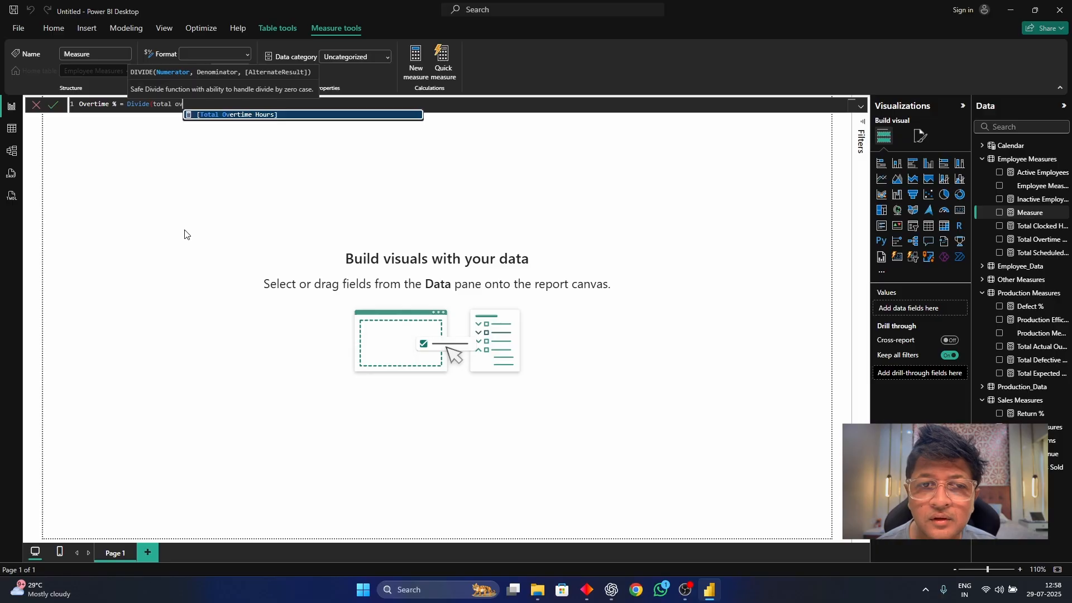
key("Tab")
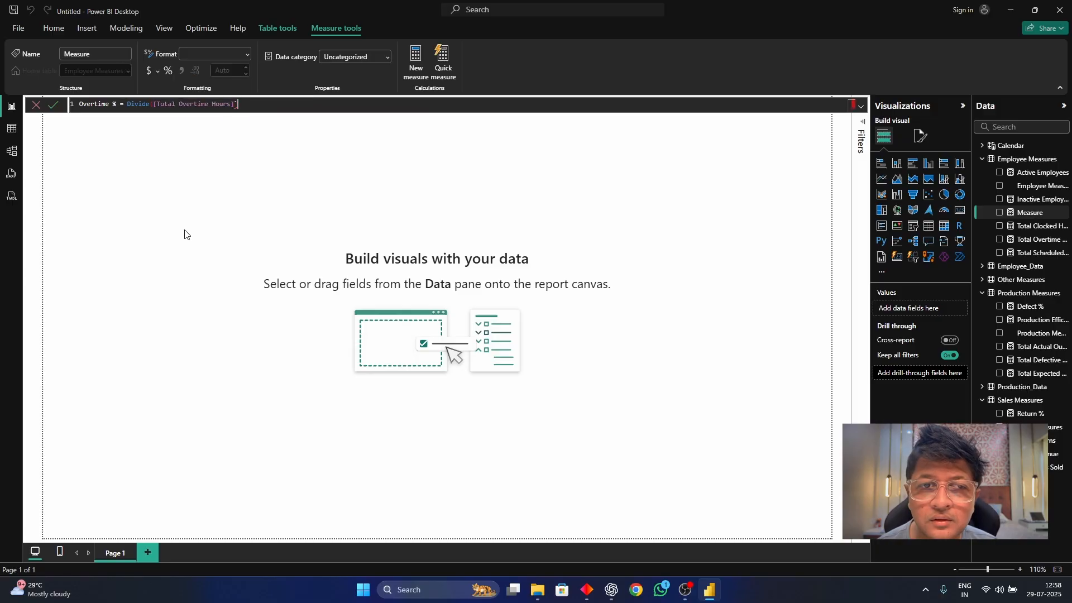
Complete the Overtime % formula with [Total Clocked Hours] as denominator and 0 as alternate result, and commit the measure.
type(",")
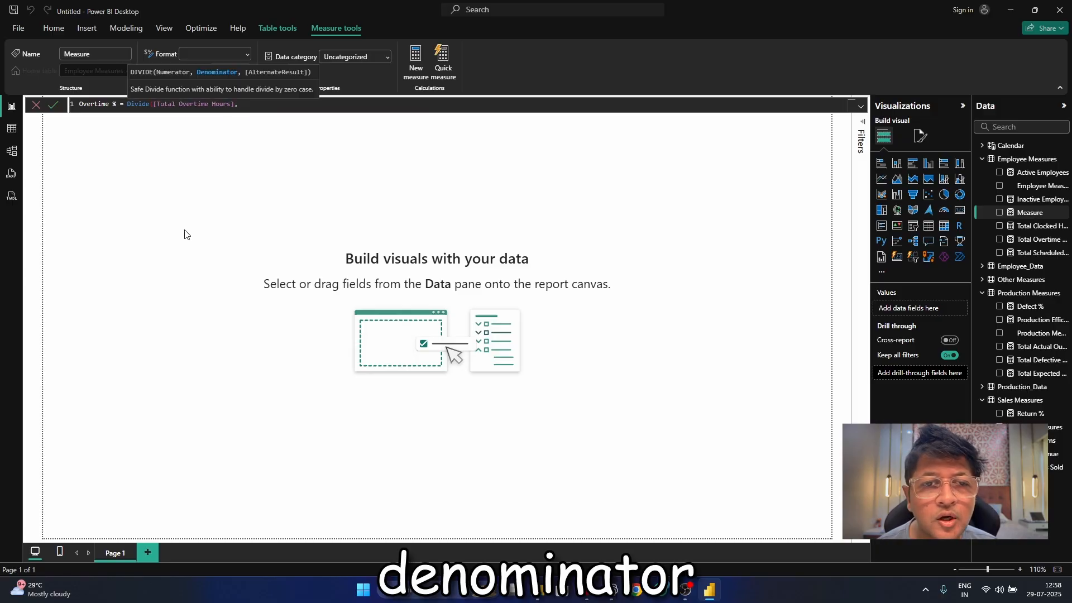
type("total")
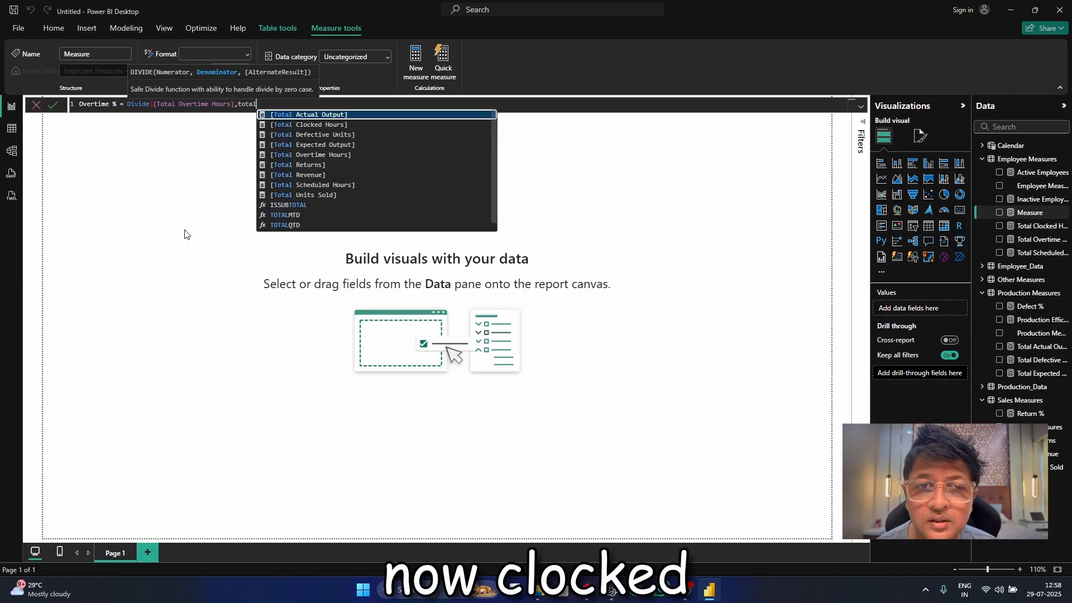
key("Down")
key("Tab")
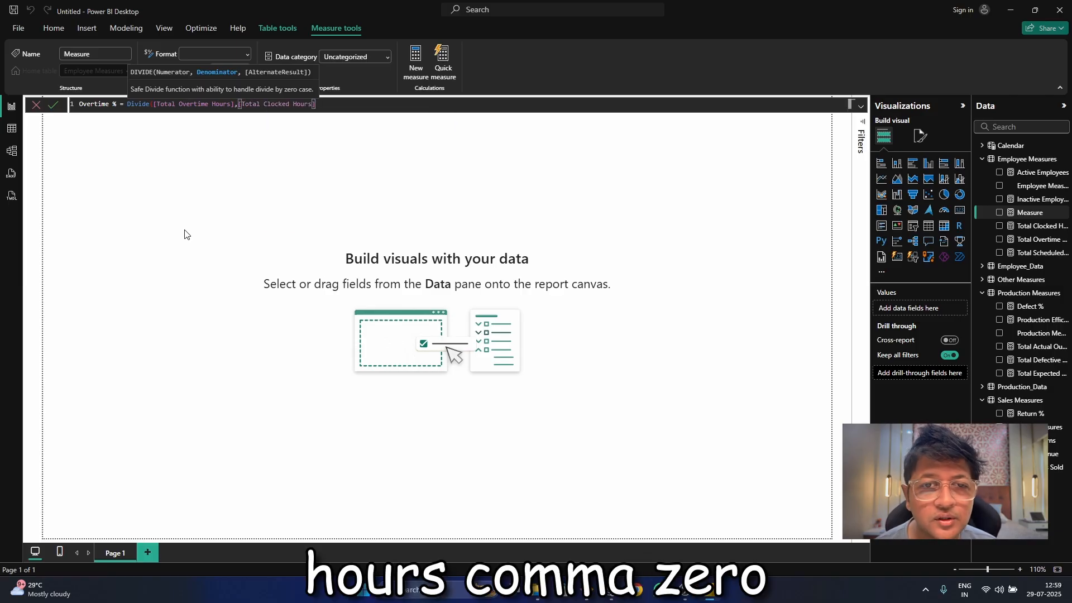
type(",0)")
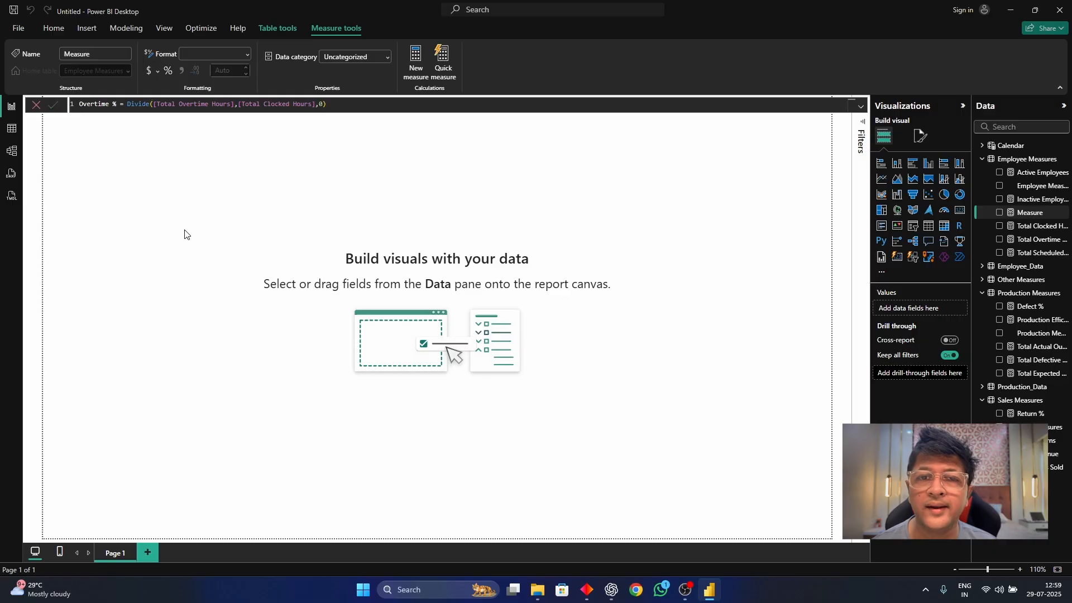
key("Return")
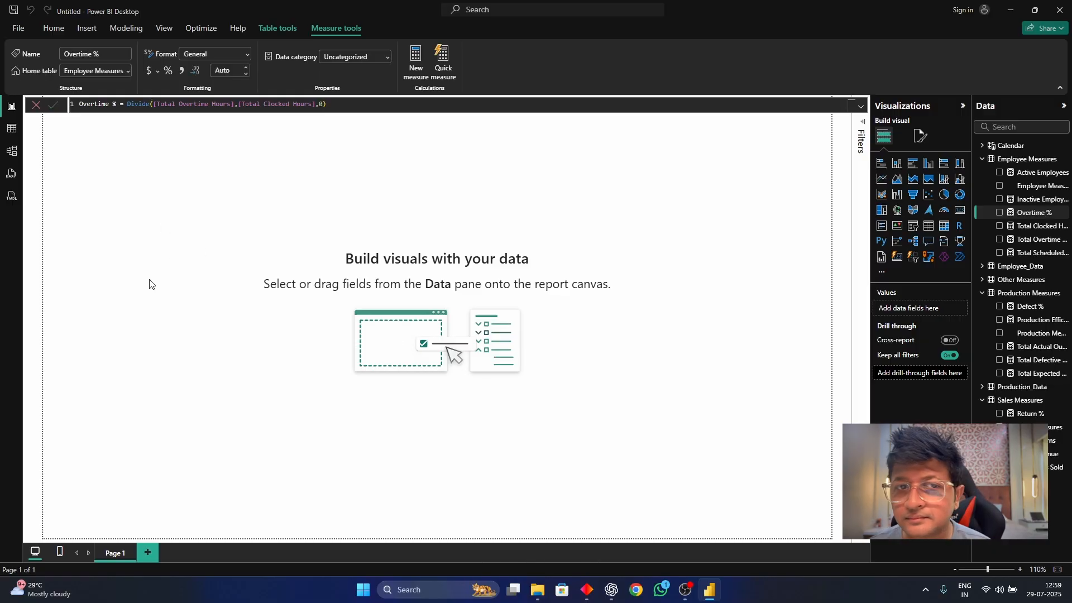